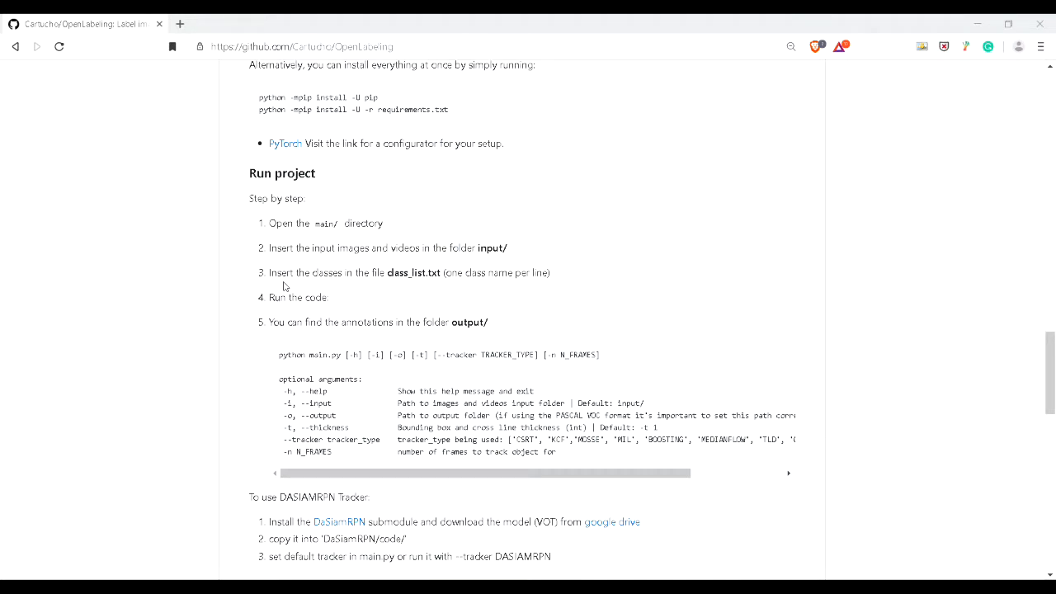
# Review the main.py arguments in the README's Run project section, highlighting the MOSSE tracker type and the N_FRAMES option.
pyautogui.scroll(-1, 283, 286)
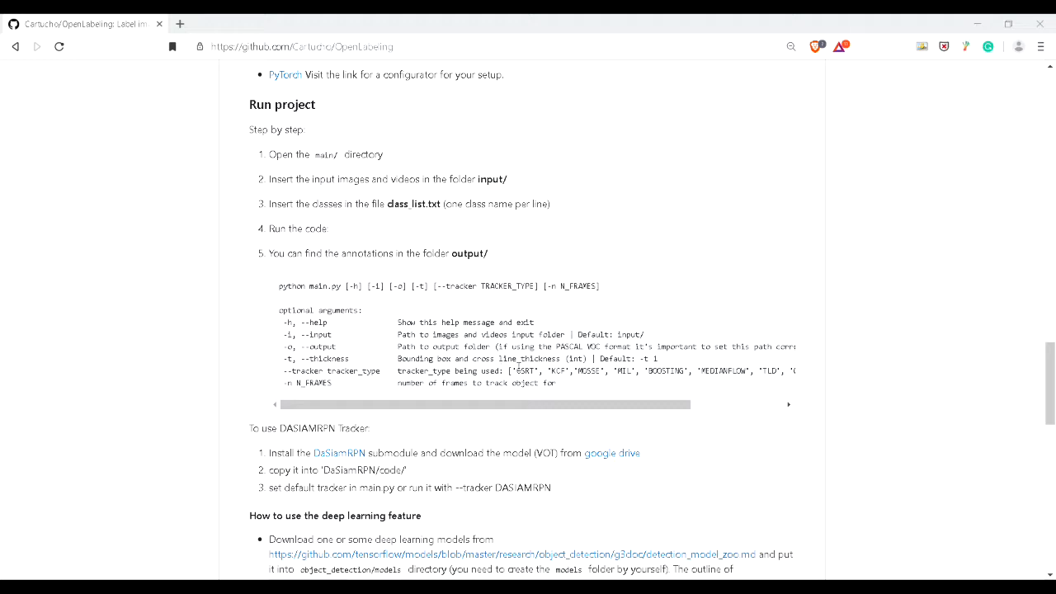
pyautogui.moveTo(619, 405); pyautogui.dragTo(646, 397)
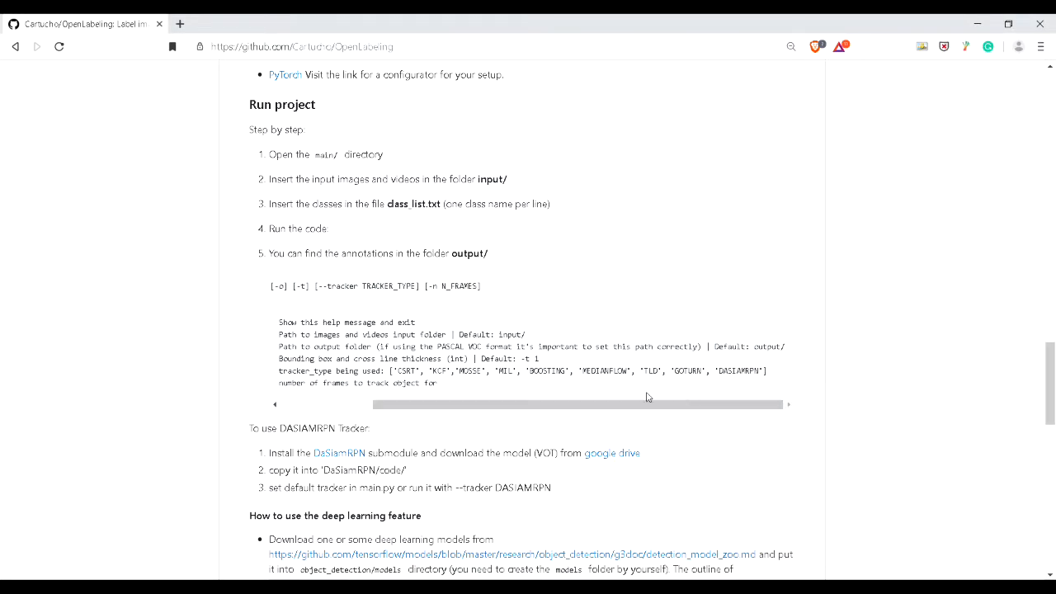
pyautogui.doubleClick(727, 371)
pyautogui.moveTo(726, 406); pyautogui.dragTo(605, 414)
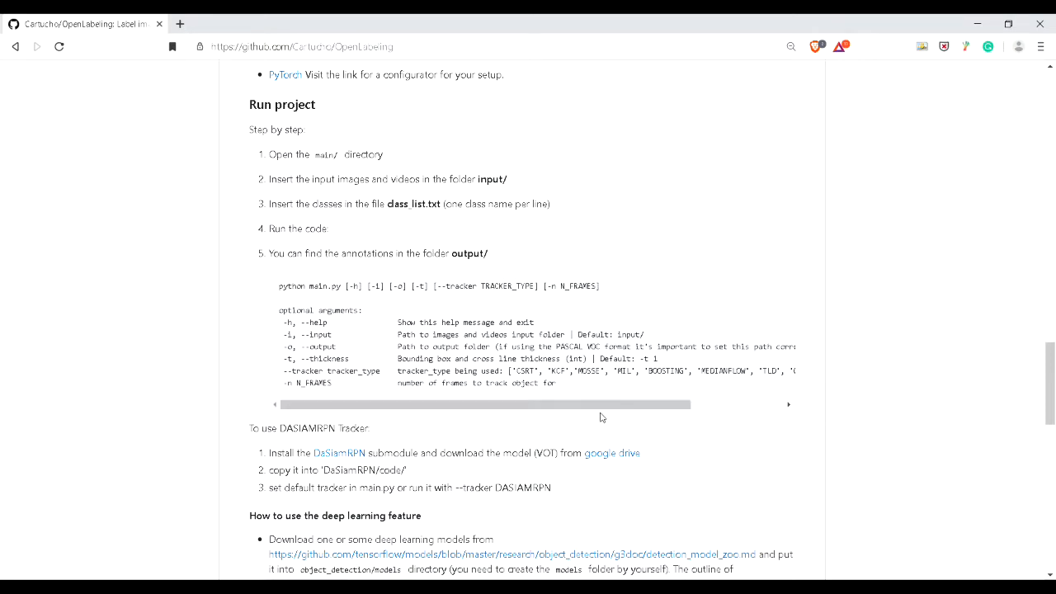
pyautogui.doubleClick(588, 371)
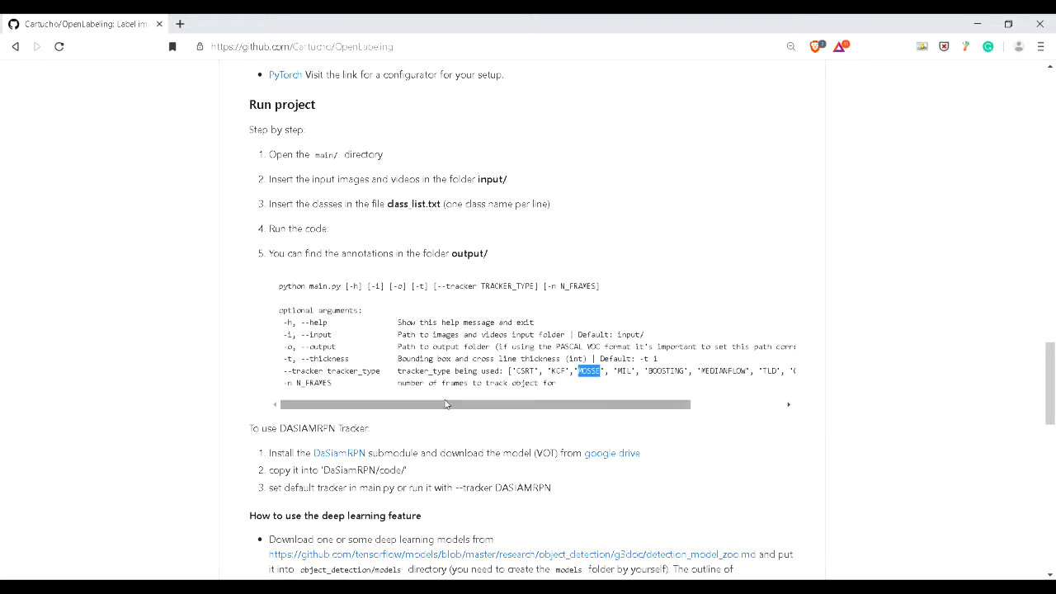
pyautogui.moveTo(283, 381); pyautogui.dragTo(571, 386)
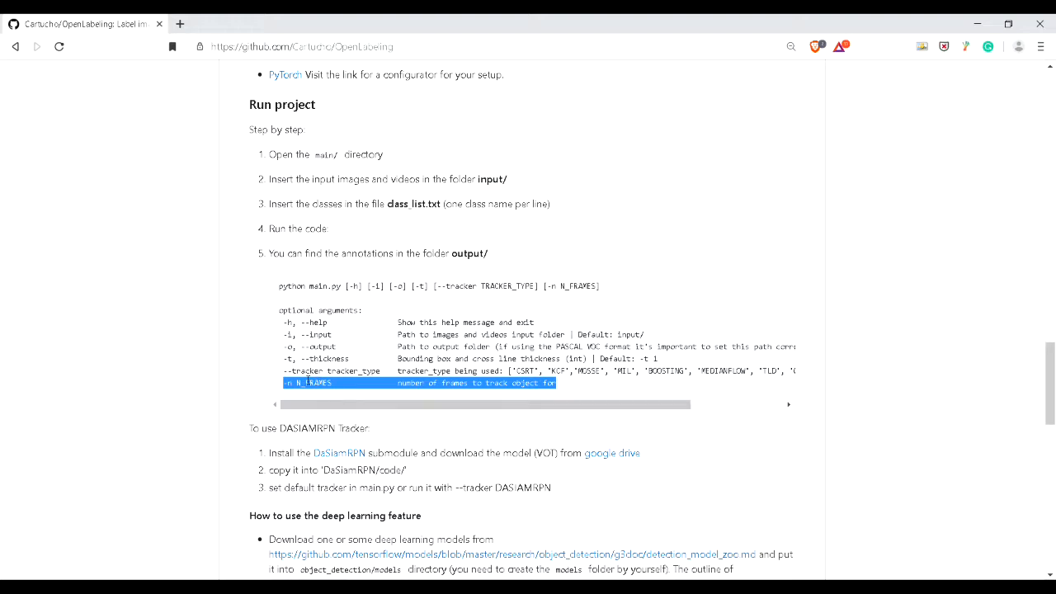
# Read the README section on using the deep learning feature, including its model download and main_auto.py notes.
pyautogui.scroll(-1, 218, 406)
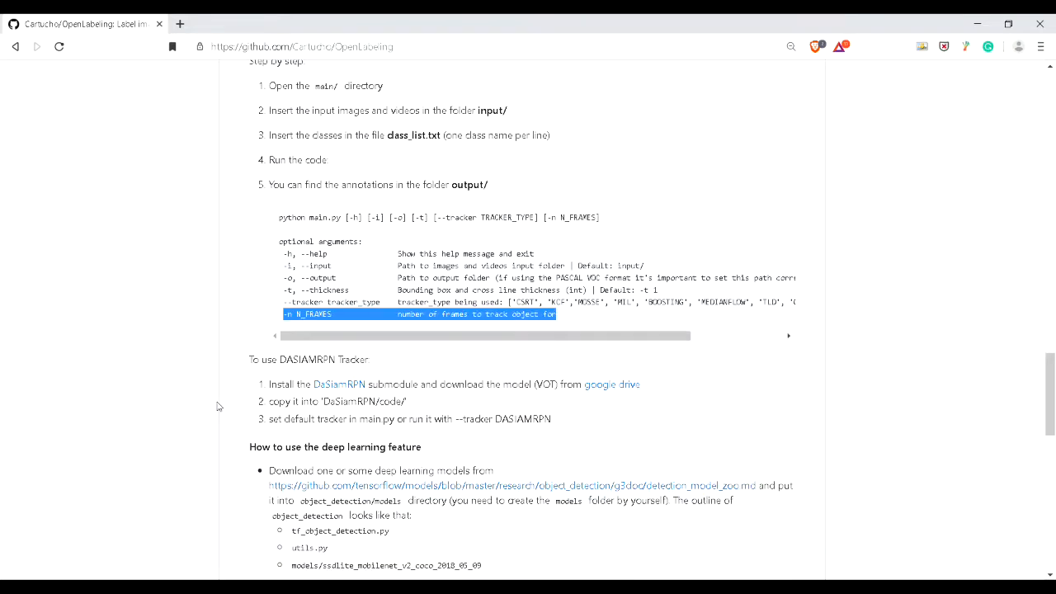
pyautogui.scroll(-1, 218, 406)
pyautogui.scroll(-1, 244, 370)
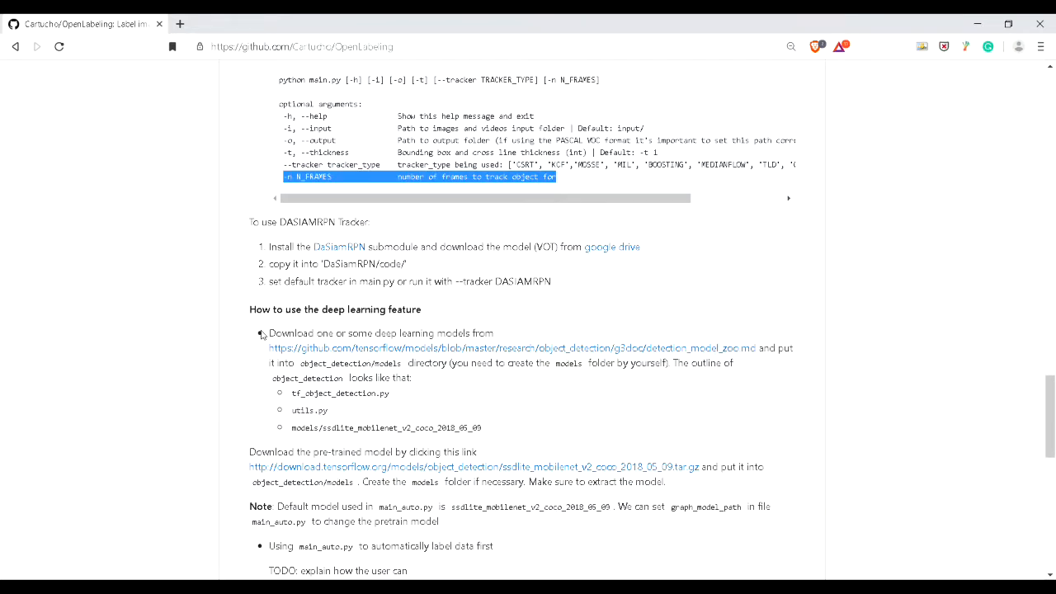
pyautogui.moveTo(249, 310); pyautogui.dragTo(390, 322)
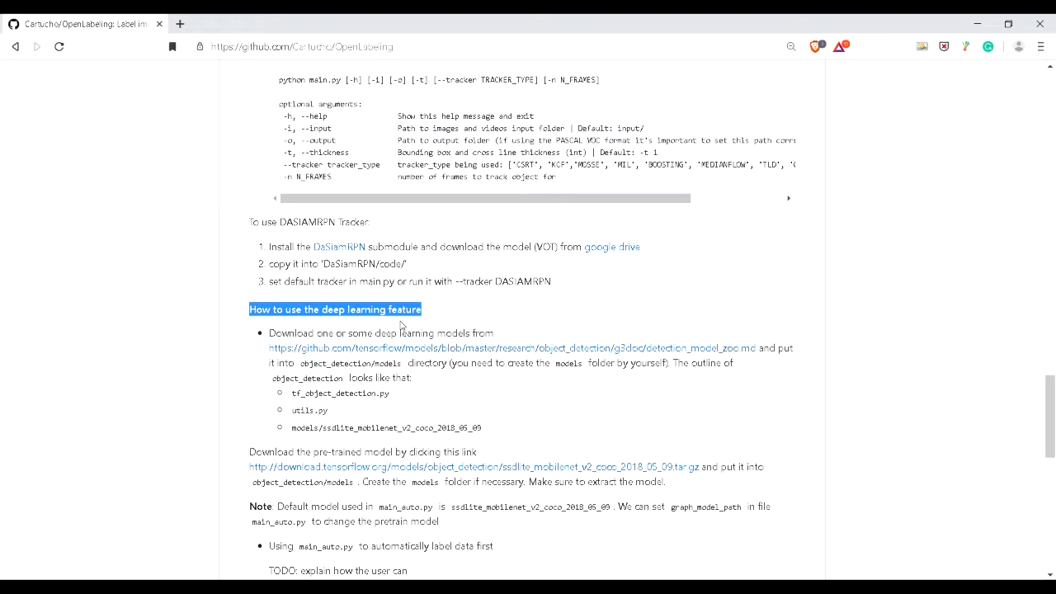
pyautogui.scroll(-1, 401, 325)
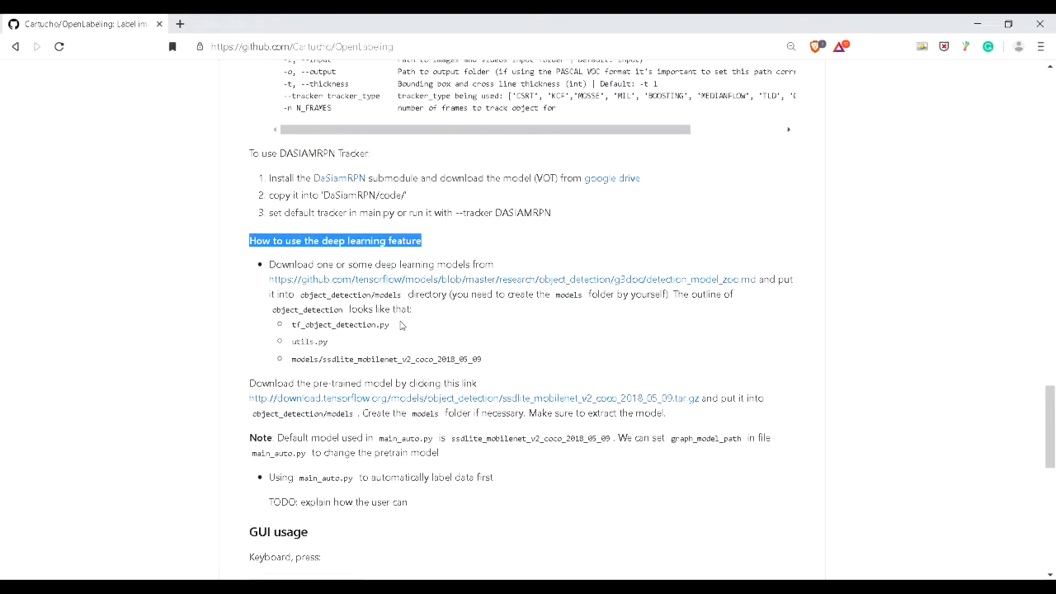
pyautogui.scroll(-1, 401, 325)
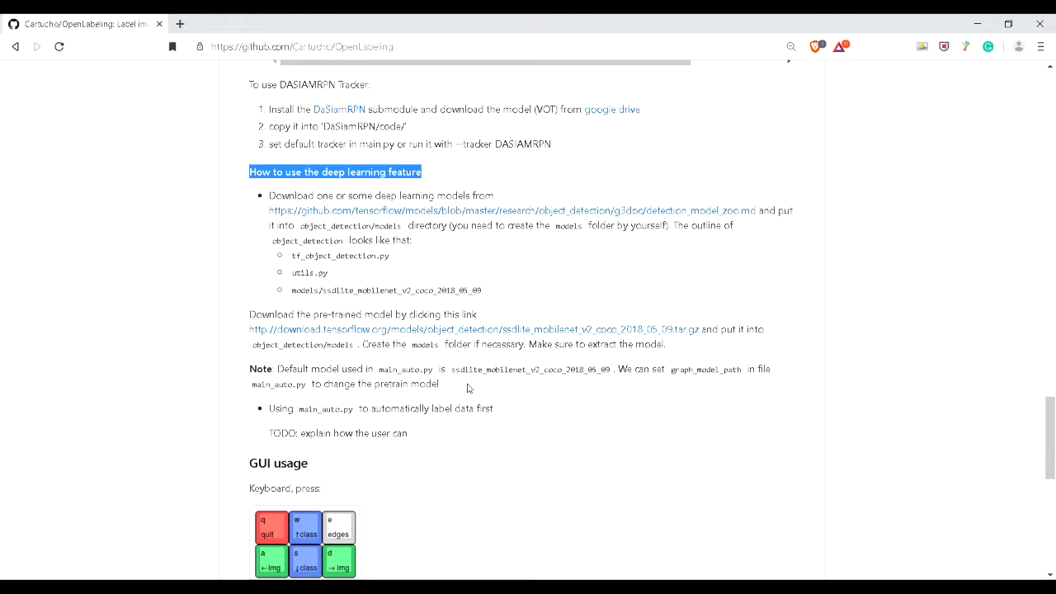
# Study the README's GUI usage section, covering the keyboard keys, the video label prediction key and the mouse controls.
pyautogui.scroll(-6, 216, 396)
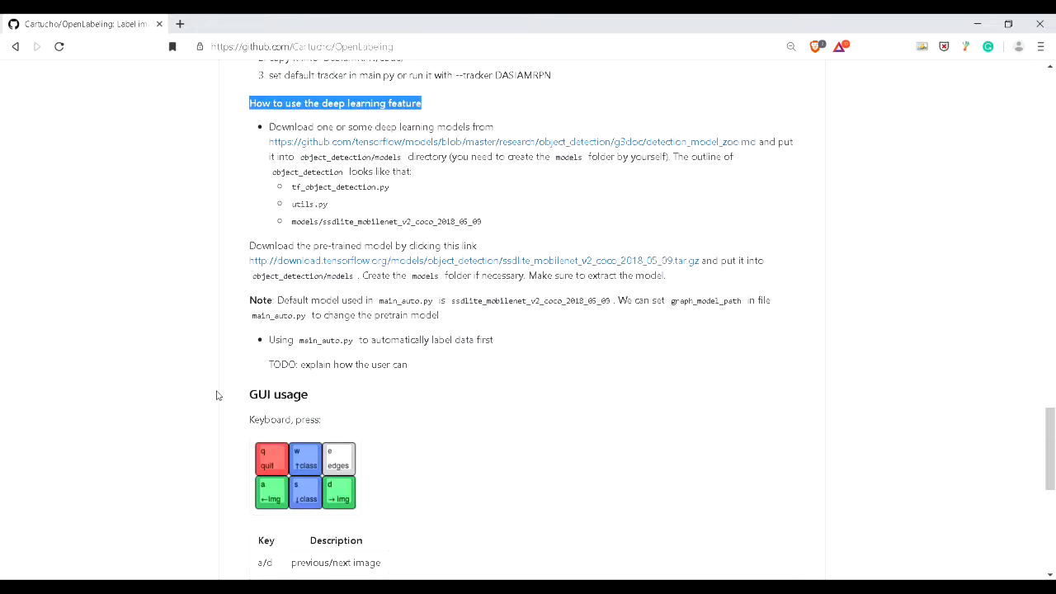
pyautogui.scroll(3, 216, 395)
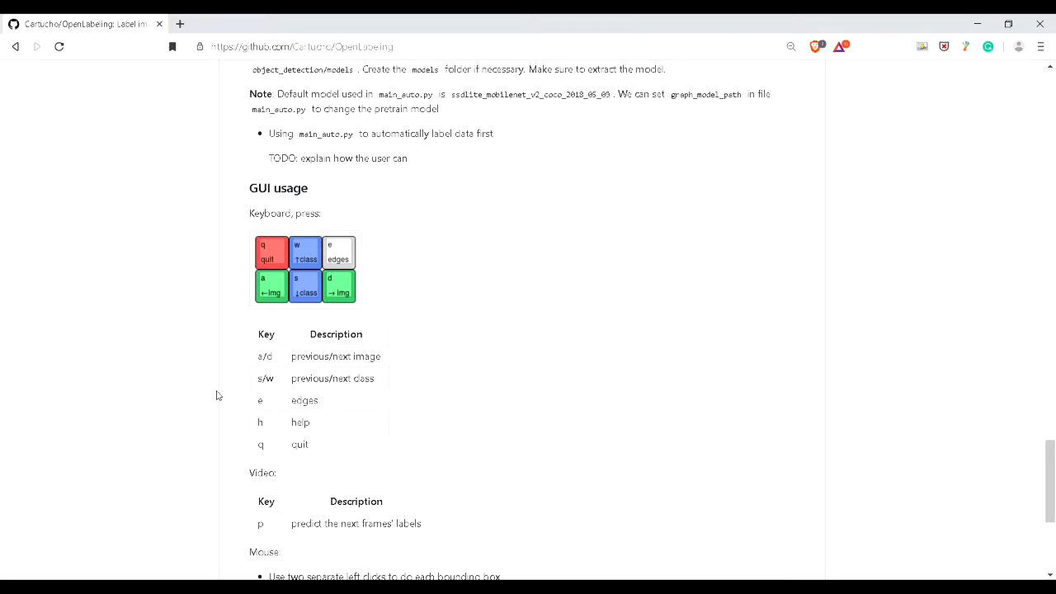
pyautogui.scroll(-1, 216, 395)
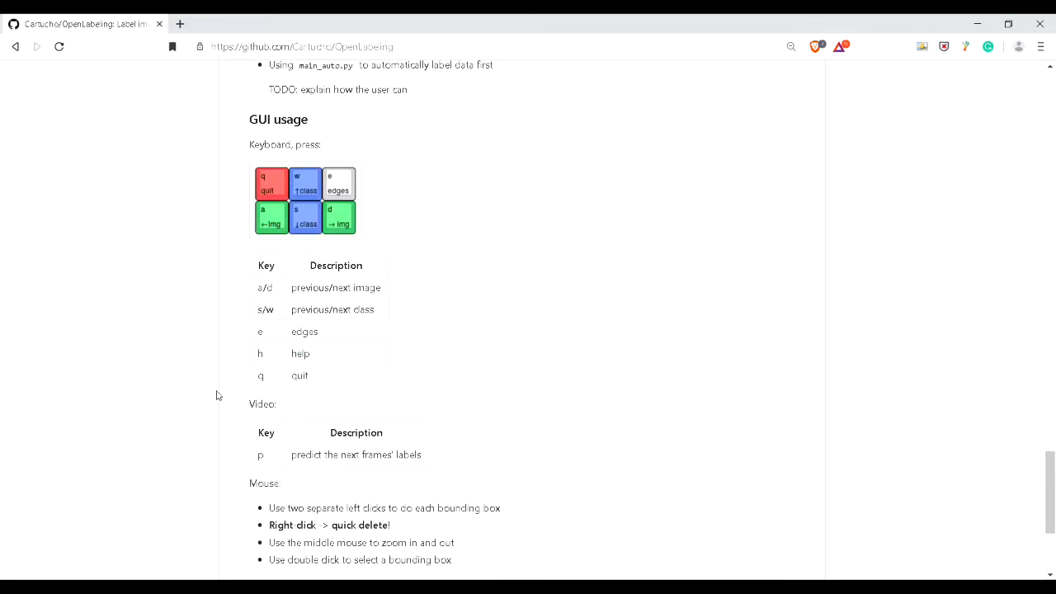
pyautogui.scroll(4, 216, 395)
pyautogui.scroll(1, 217, 396)
pyautogui.scroll(-2, 217, 396)
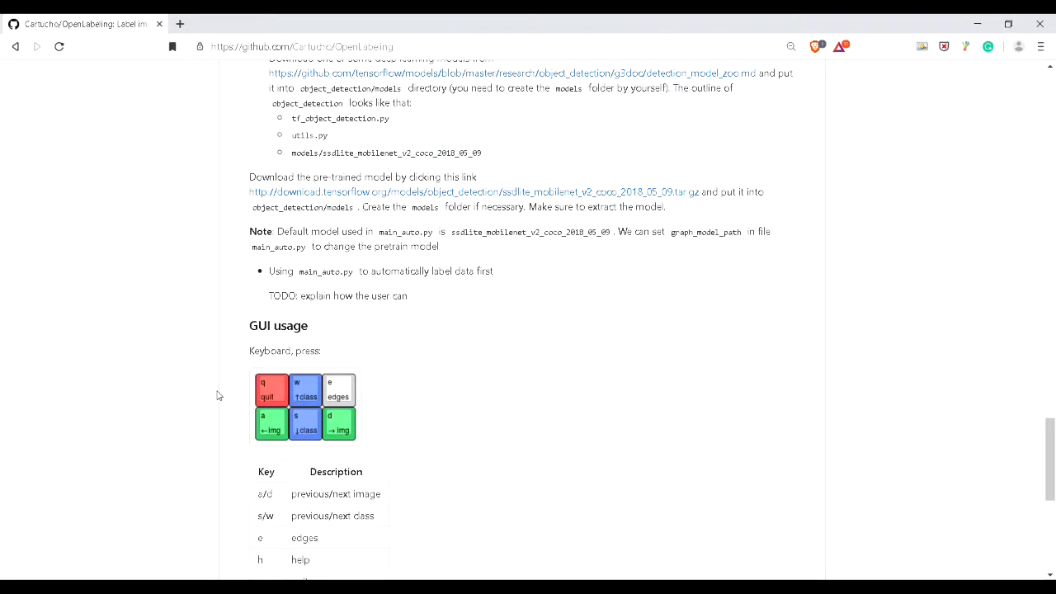
pyautogui.scroll(-3, 218, 393)
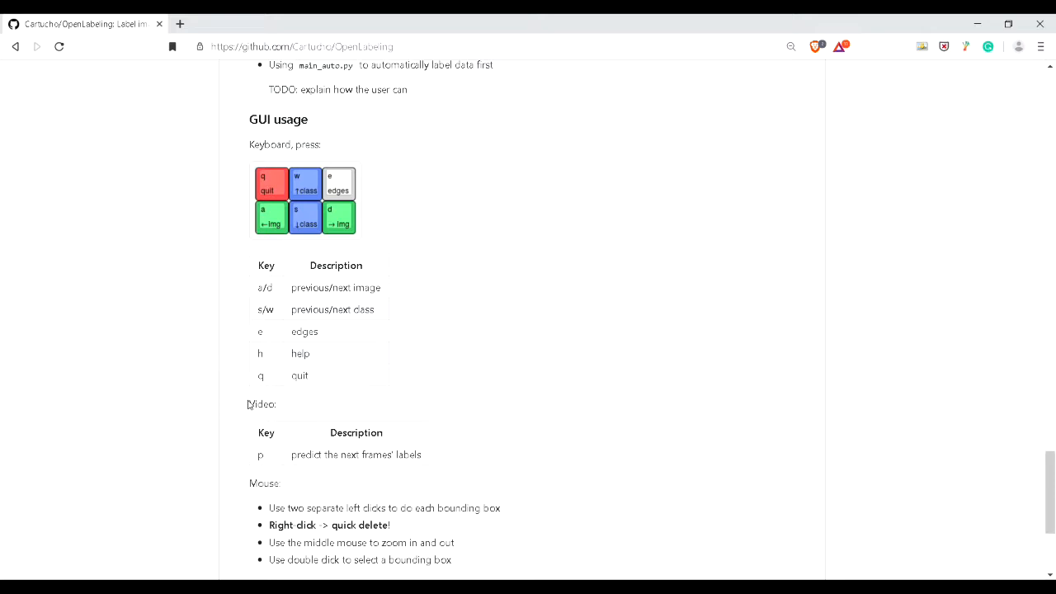
pyautogui.moveTo(250, 405); pyautogui.dragTo(424, 456)
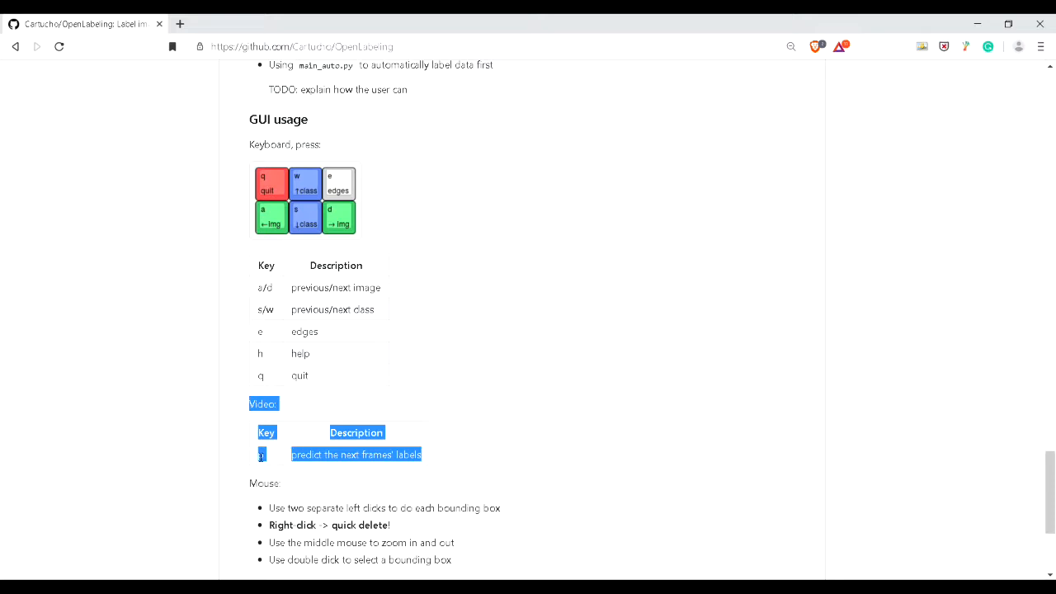
pyautogui.moveTo(261, 454); pyautogui.dragTo(432, 458)
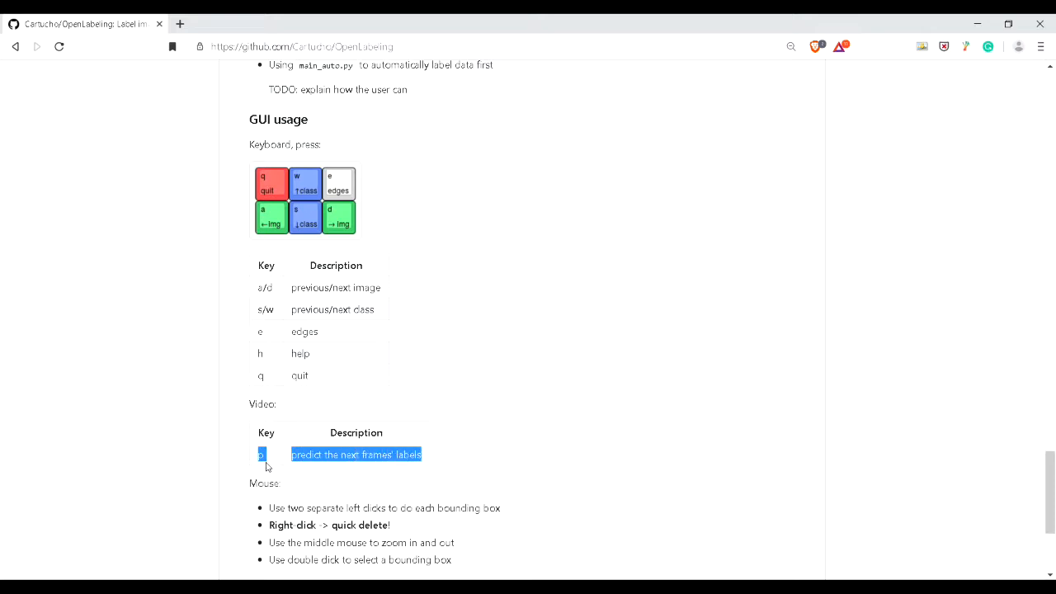
pyautogui.click(269, 463)
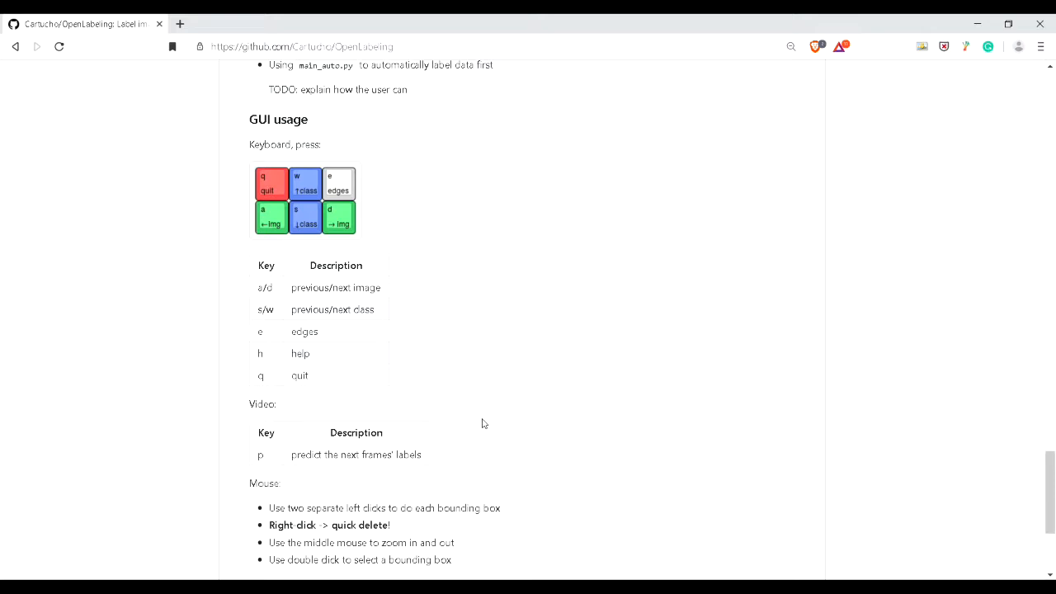
# Highlight the README instructions for using the DASIAMRPN tracker.
pyautogui.scroll(7, 483, 424)
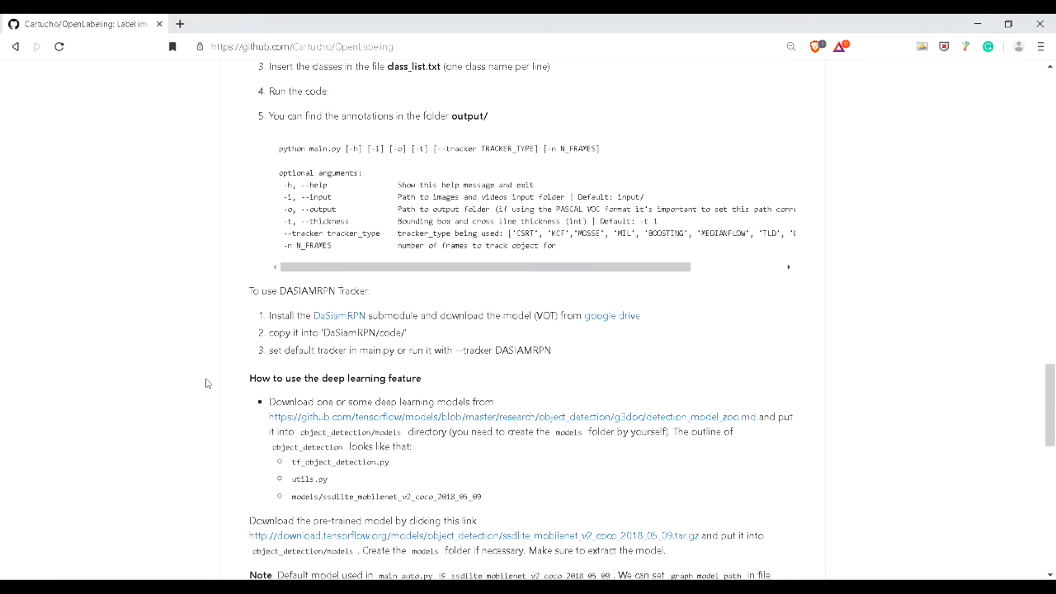
pyautogui.scroll(1, 207, 384)
pyautogui.moveTo(248, 360); pyautogui.dragTo(677, 420)
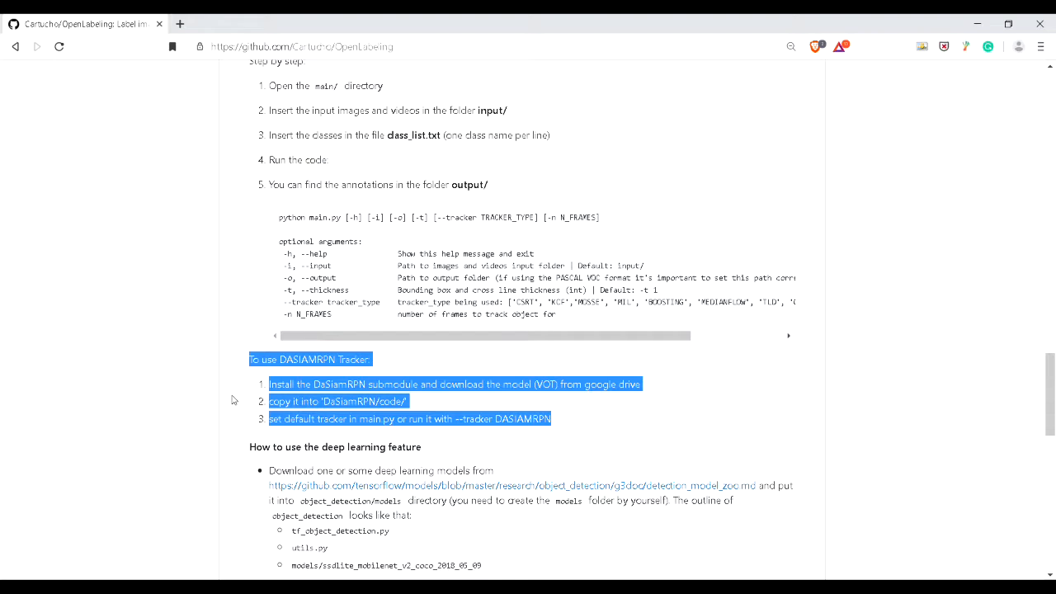
# Look over the README's prerequisites, quick start, latest features and demo images, and return to the tracker instructions.
pyautogui.scroll(4, 231, 400)
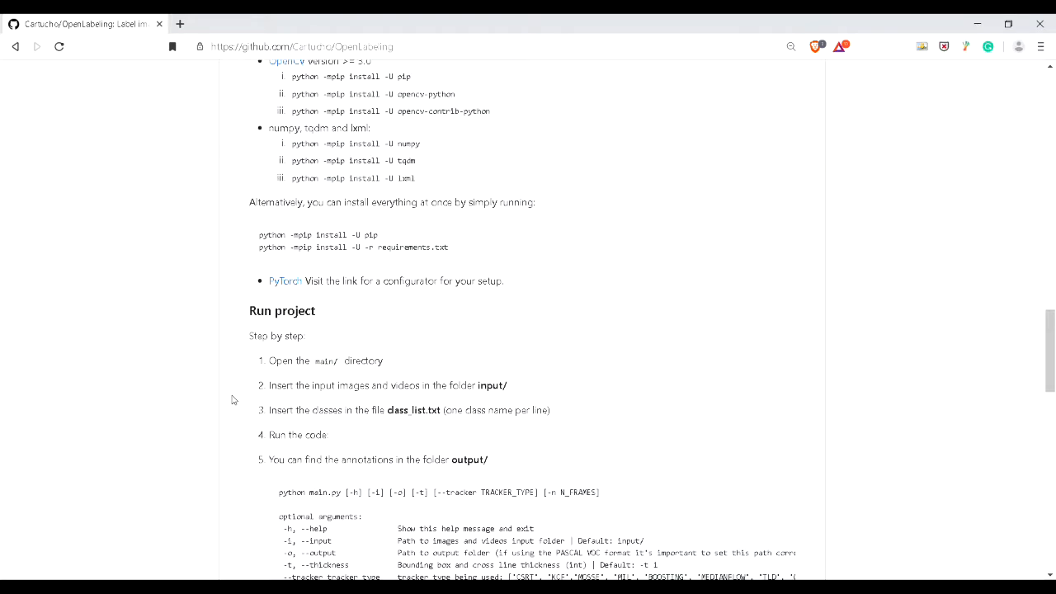
pyautogui.scroll(2, 231, 400)
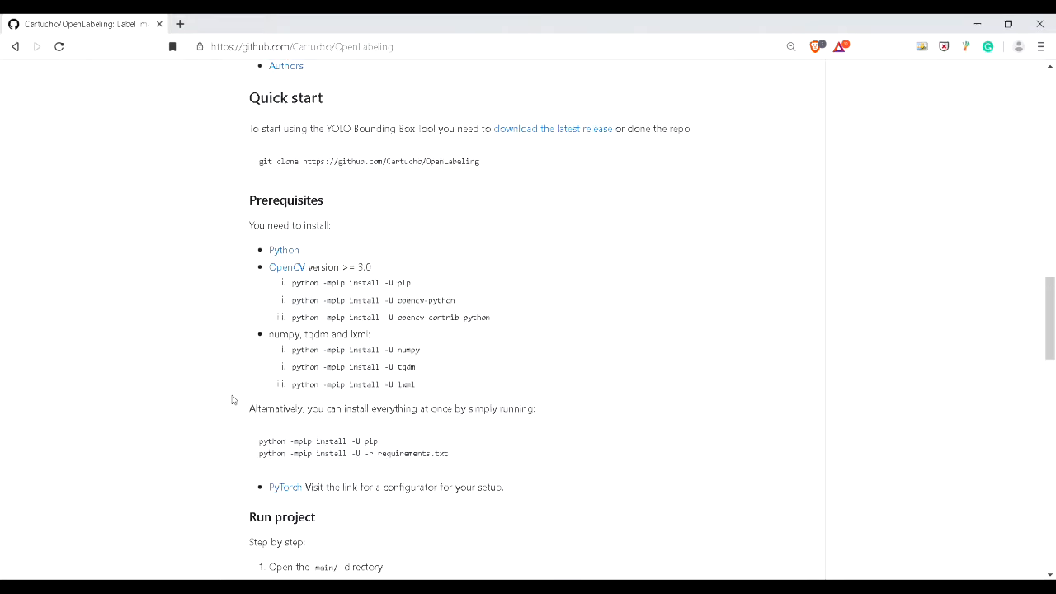
pyautogui.scroll(3, 232, 400)
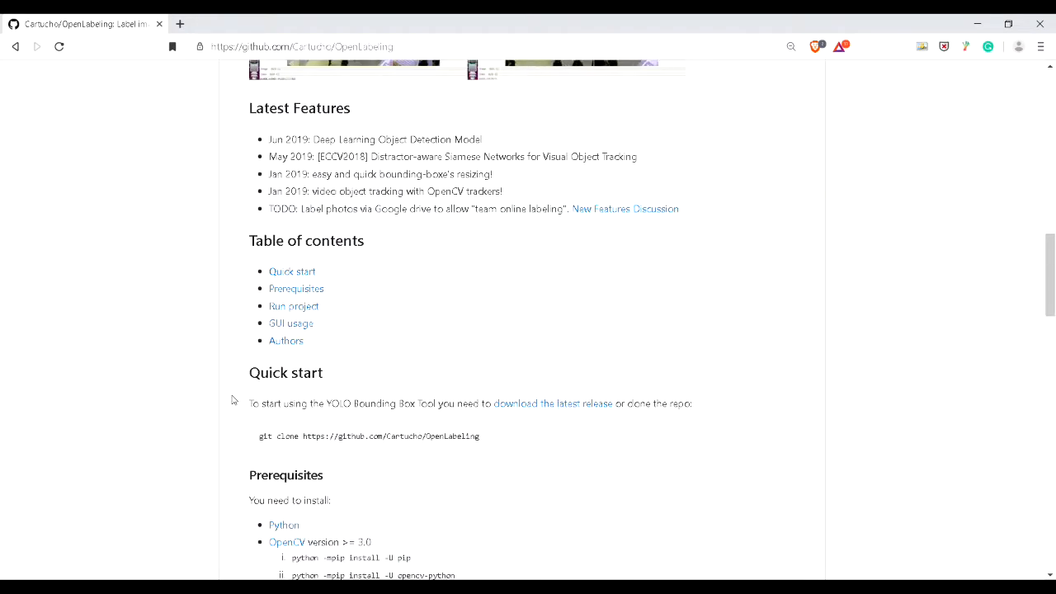
pyautogui.scroll(1, 232, 400)
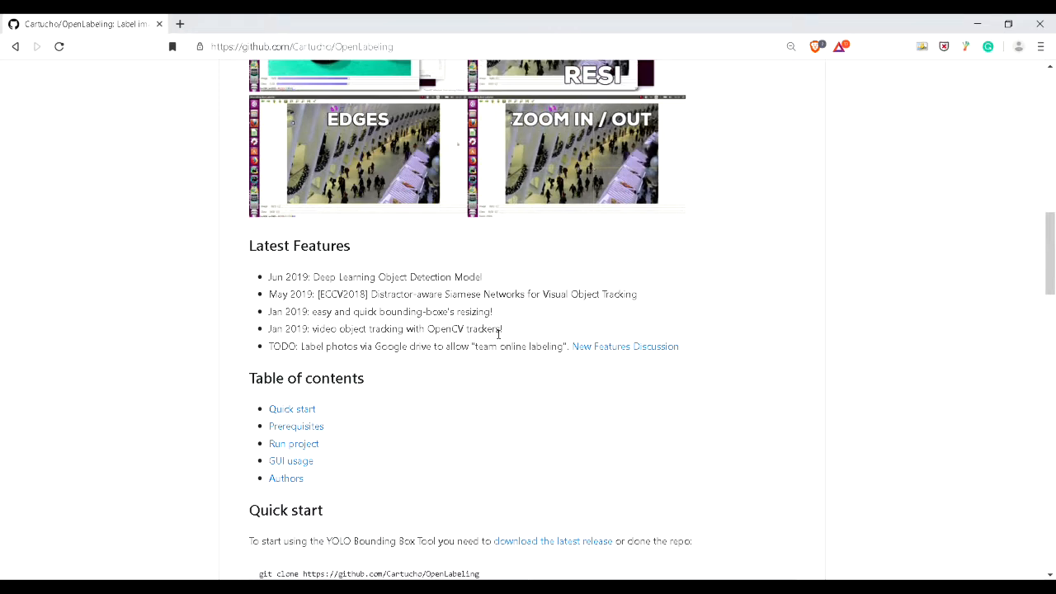
pyautogui.scroll(3, 207, 302)
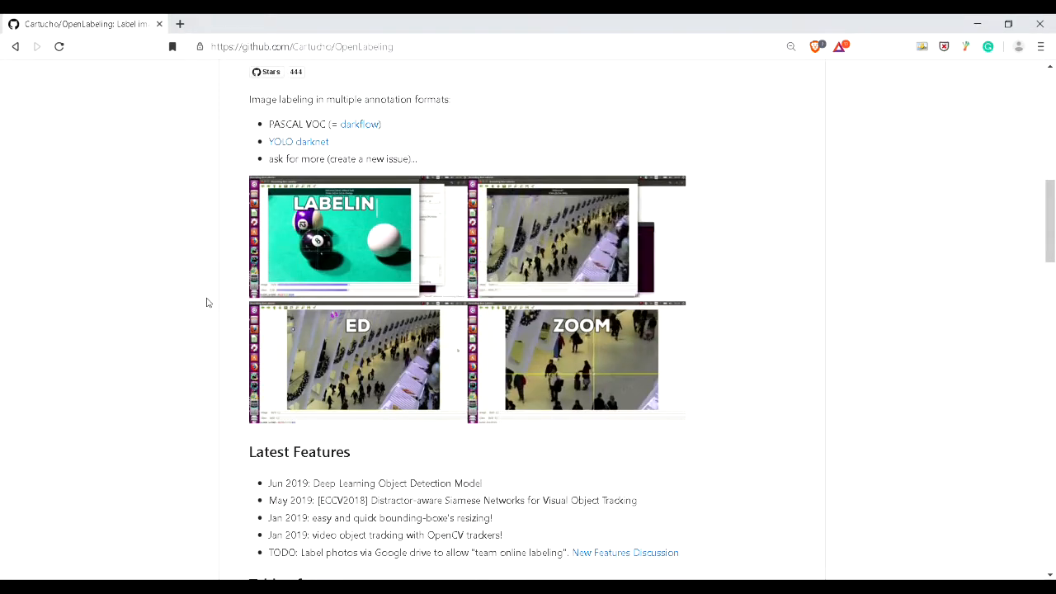
pyautogui.scroll(-15, 207, 302)
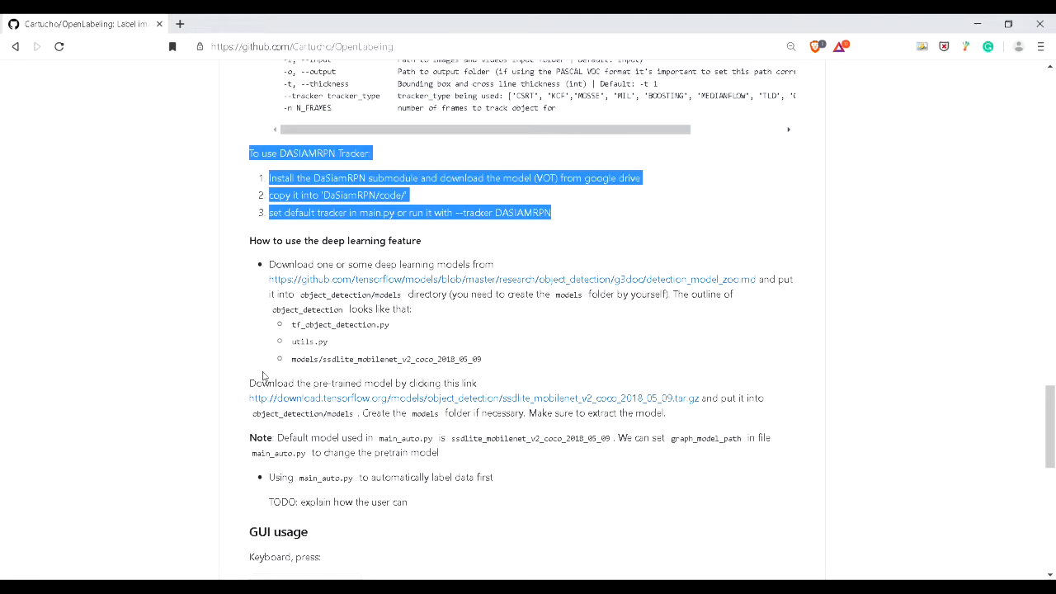
# Switch to the Command Prompt in OpenLabeling\main and run python main.py -h to list the tool's options.
pyautogui.moveTo(153, 587)
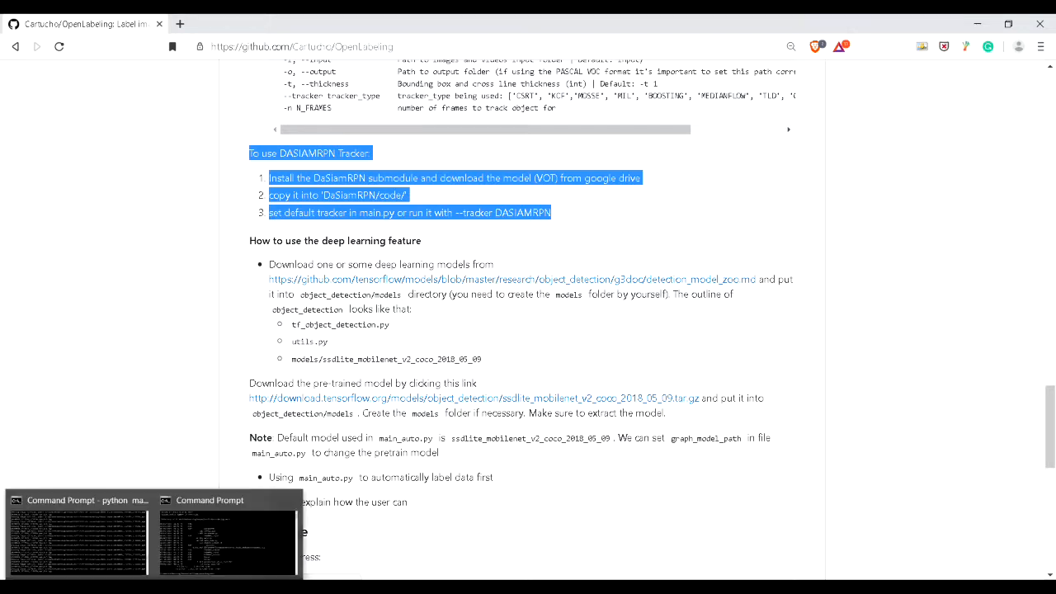
pyautogui.click(220, 554)
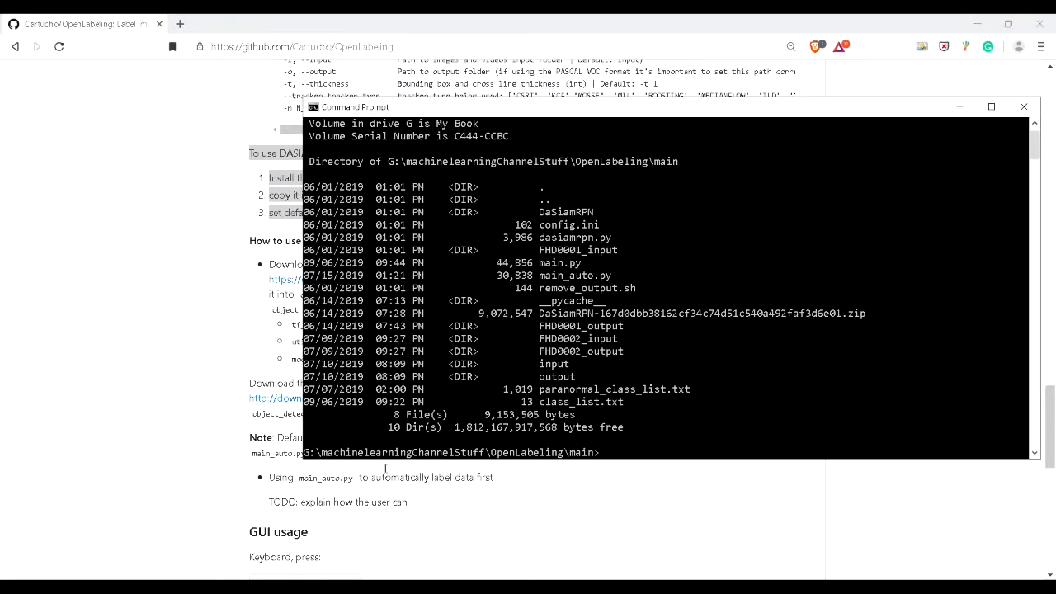
pyautogui.write('python main.py -')
pyautogui.write('h')
pyautogui.press('Return')
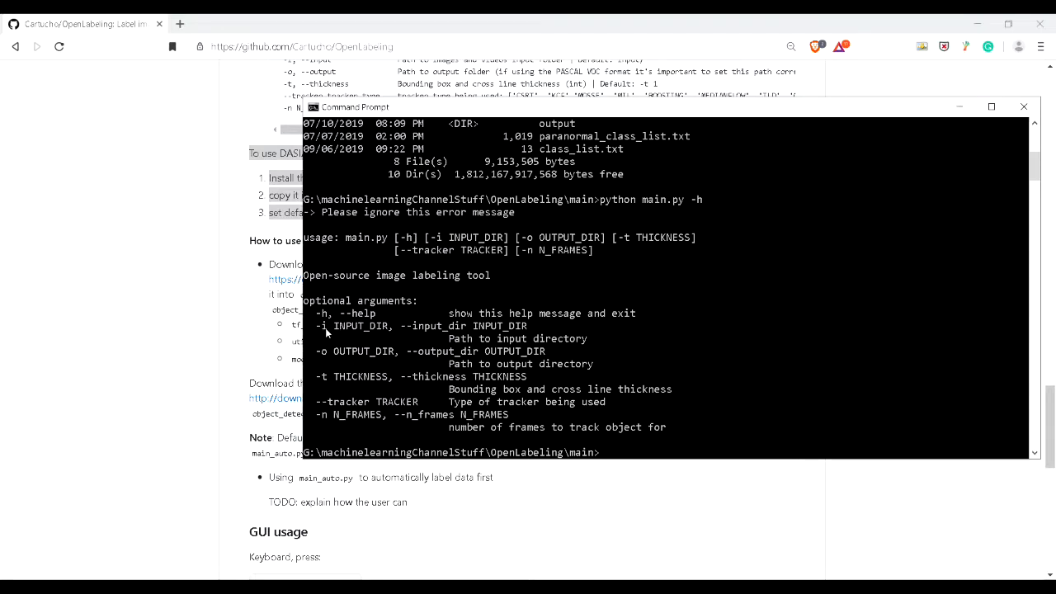
# Examine the input directory, output directory, thickness, tracker and number-of-frames options in the help output.
pyautogui.moveTo(316, 327); pyautogui.dragTo(541, 328)
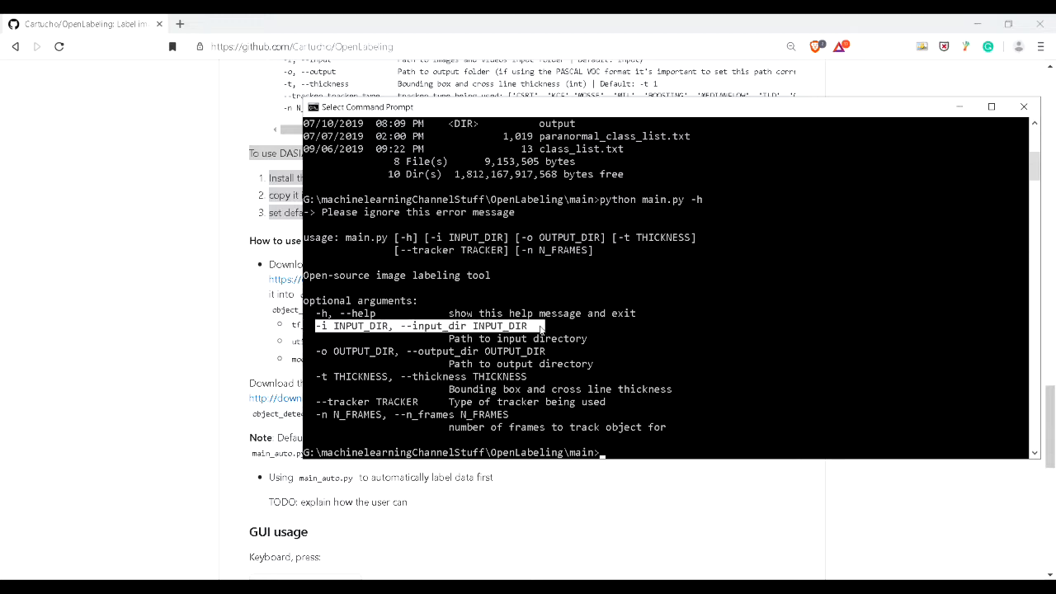
pyautogui.moveTo(316, 353); pyautogui.dragTo(555, 353)
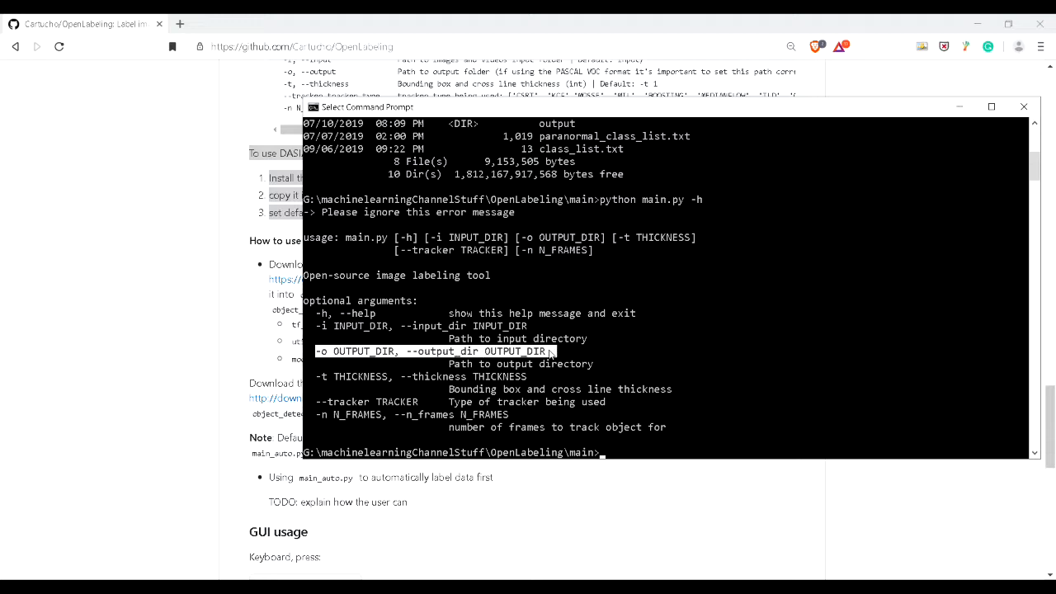
pyautogui.moveTo(317, 378); pyautogui.dragTo(673, 390)
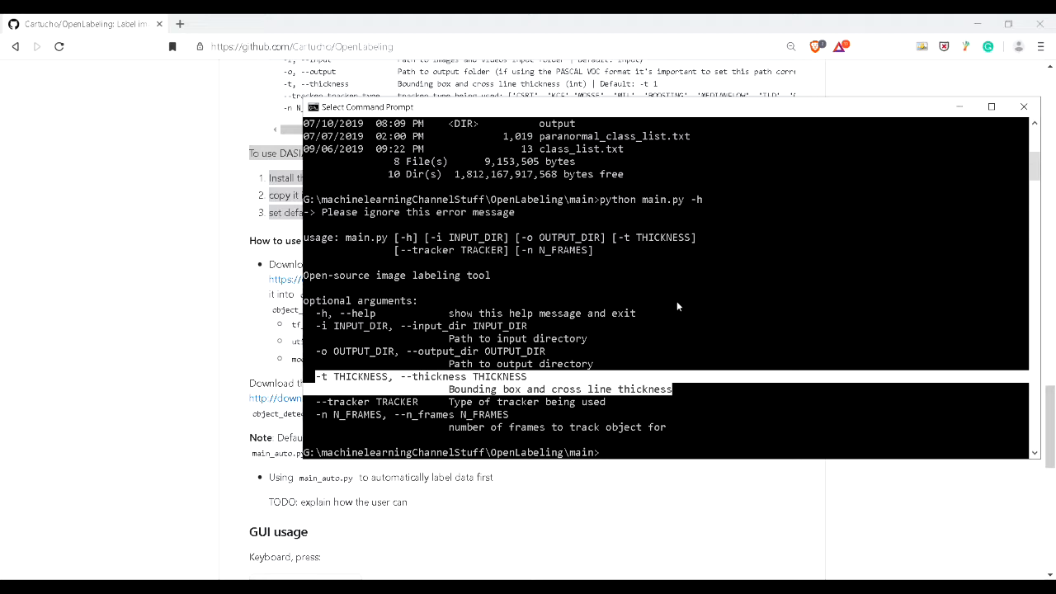
pyautogui.moveTo(318, 404); pyautogui.dragTo(612, 403)
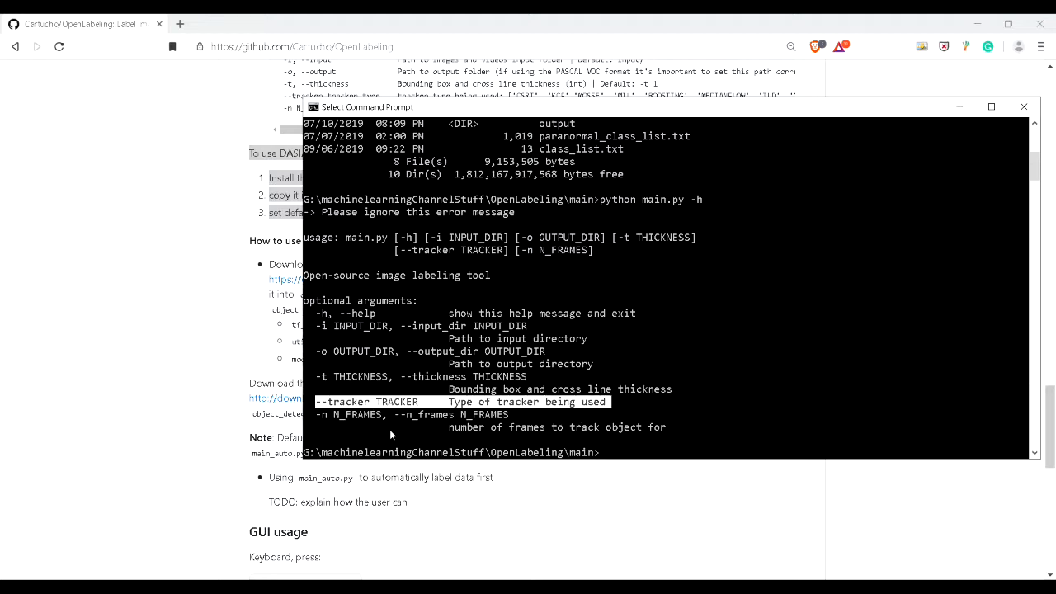
pyautogui.moveTo(317, 417); pyautogui.dragTo(667, 427)
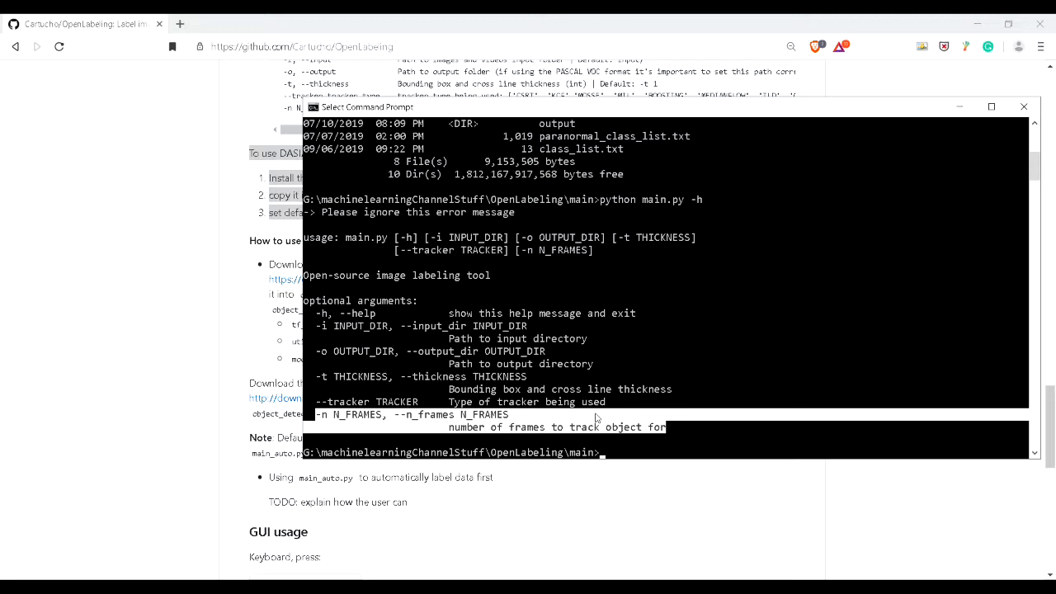
pyautogui.click(428, 417)
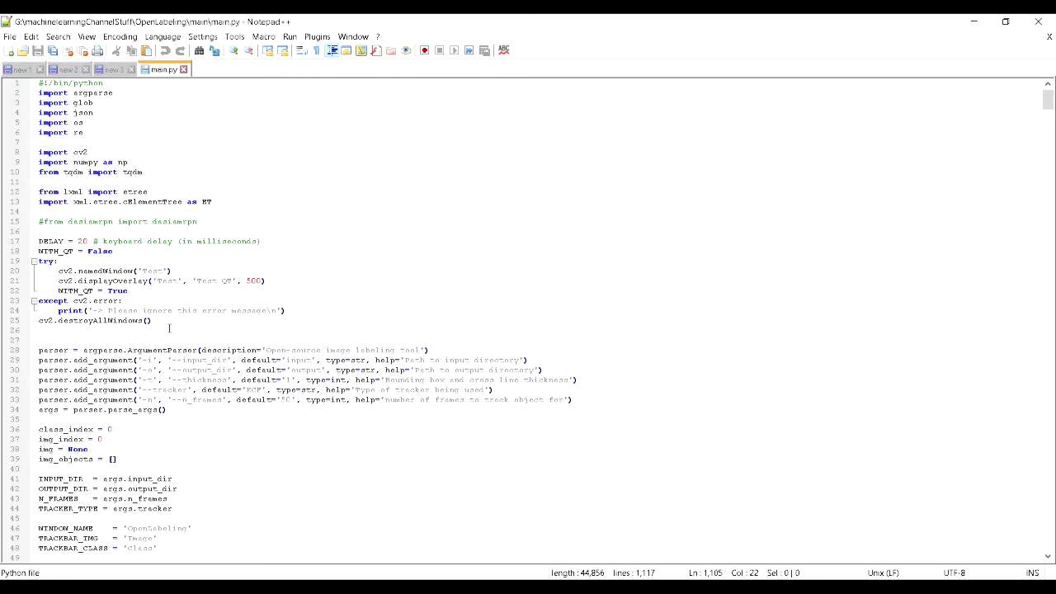
# Look over main.py's argument definitions, global settings, bounding-box resizing class and image and class index functions.
pyautogui.scroll(-2, 169, 331)
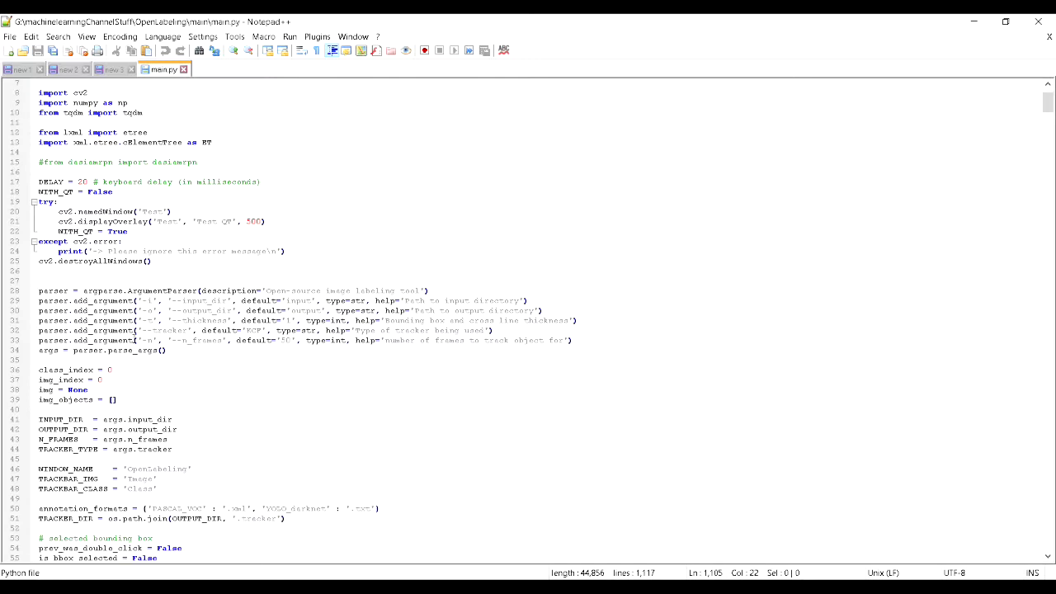
pyautogui.scroll(-9, 153, 326)
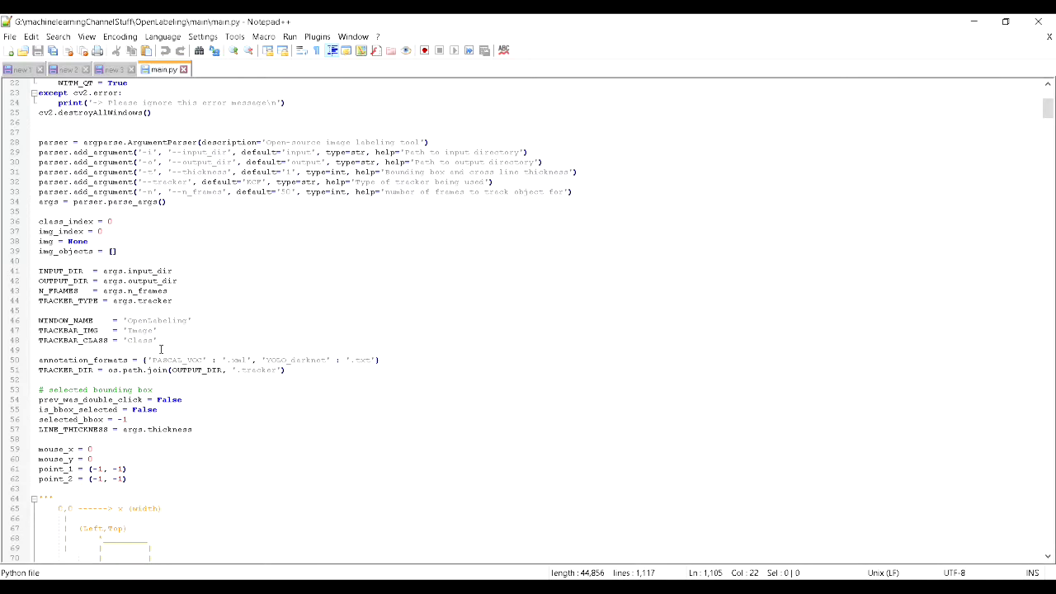
pyautogui.scroll(-17, 165, 345)
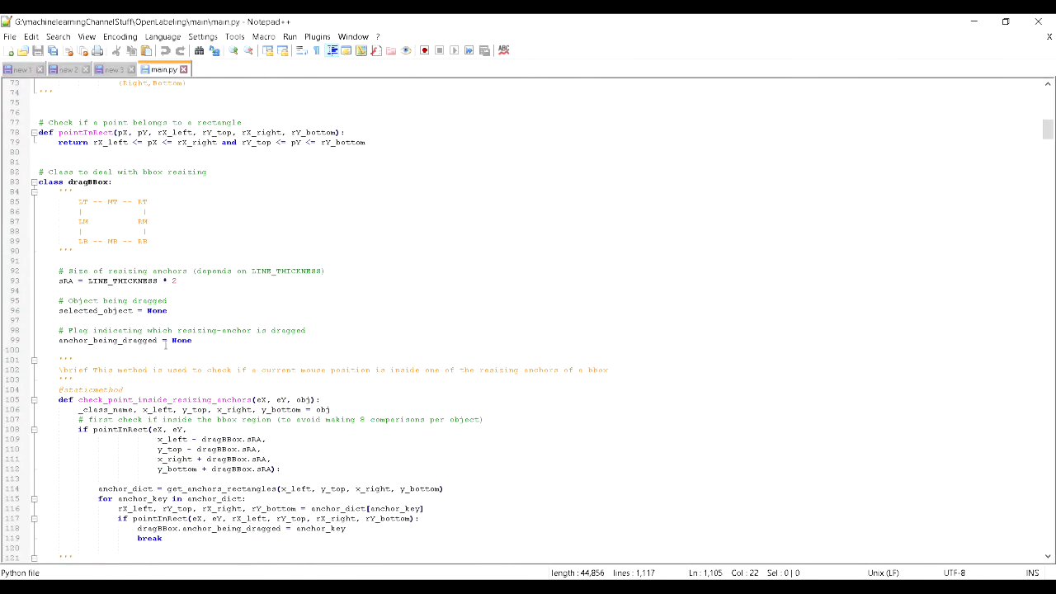
pyautogui.scroll(-20, 165, 340)
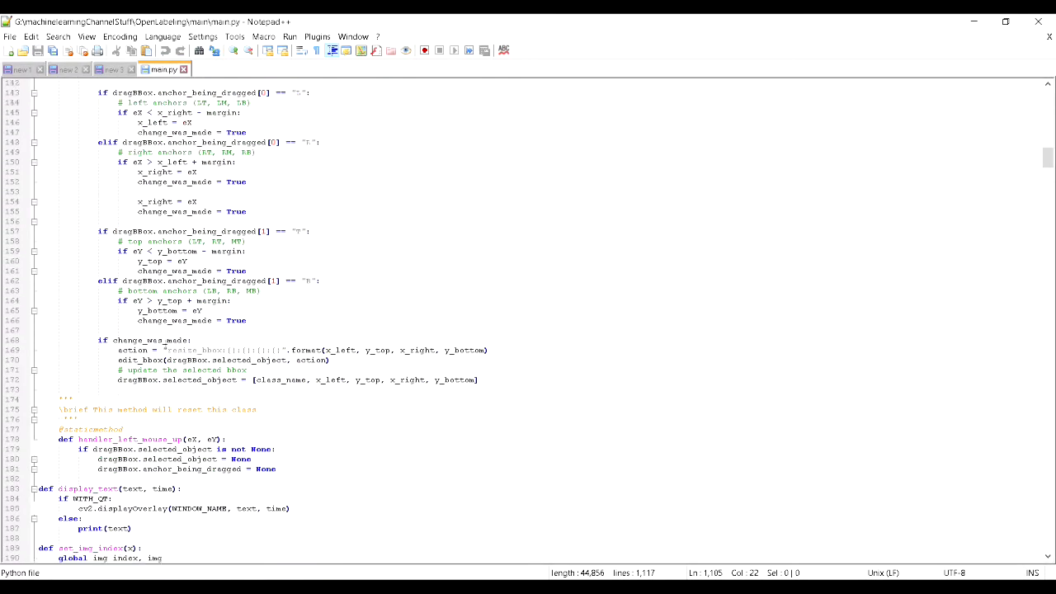
pyautogui.scroll(-2, 165, 345)
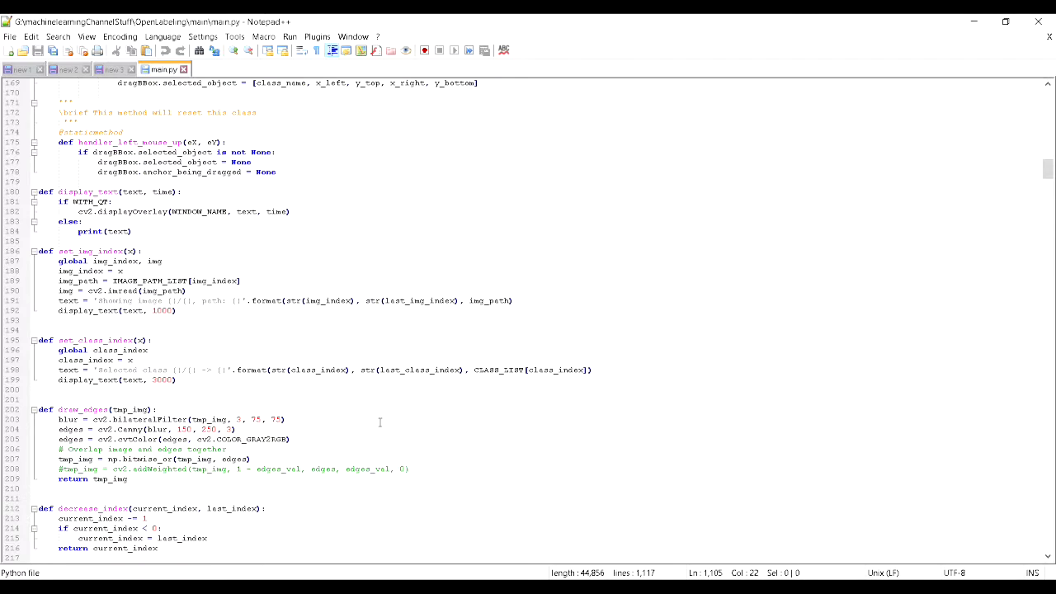
# Switch to File Explorer and open main_auto.py from machinelearningChannelStuff\OpenLabeling\main in Notepad++.
pyautogui.click(313, 512)
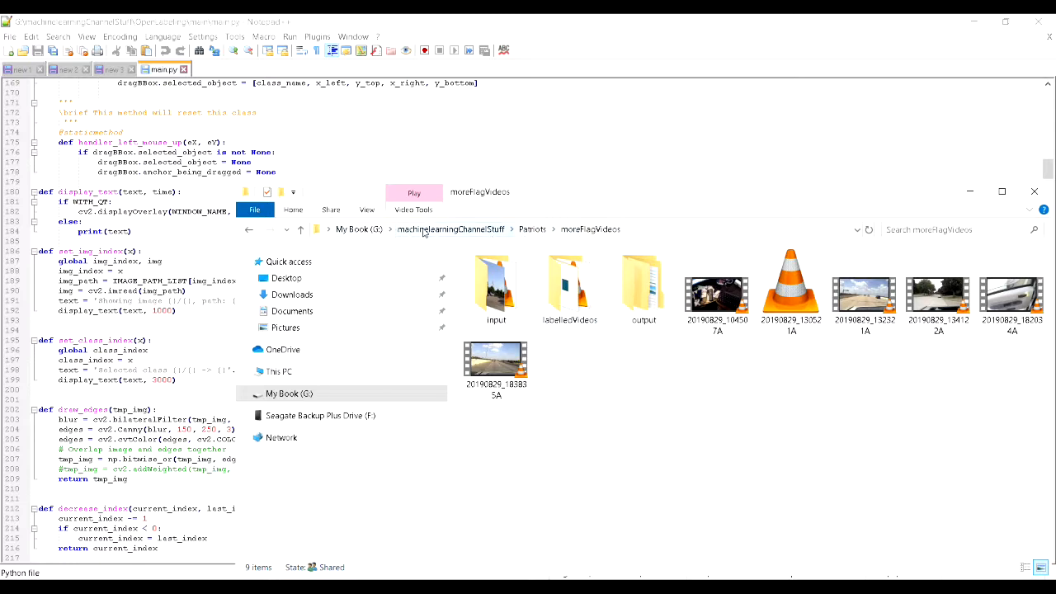
pyautogui.click(416, 230)
pyautogui.doubleClick(508, 346)
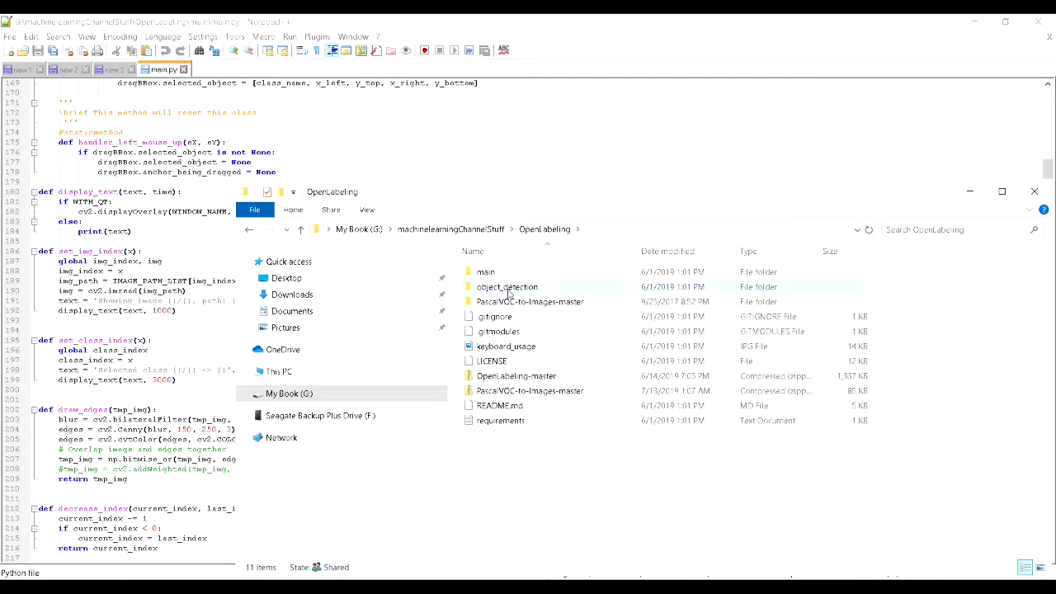
pyautogui.click(490, 275)
pyautogui.doubleClick(491, 277)
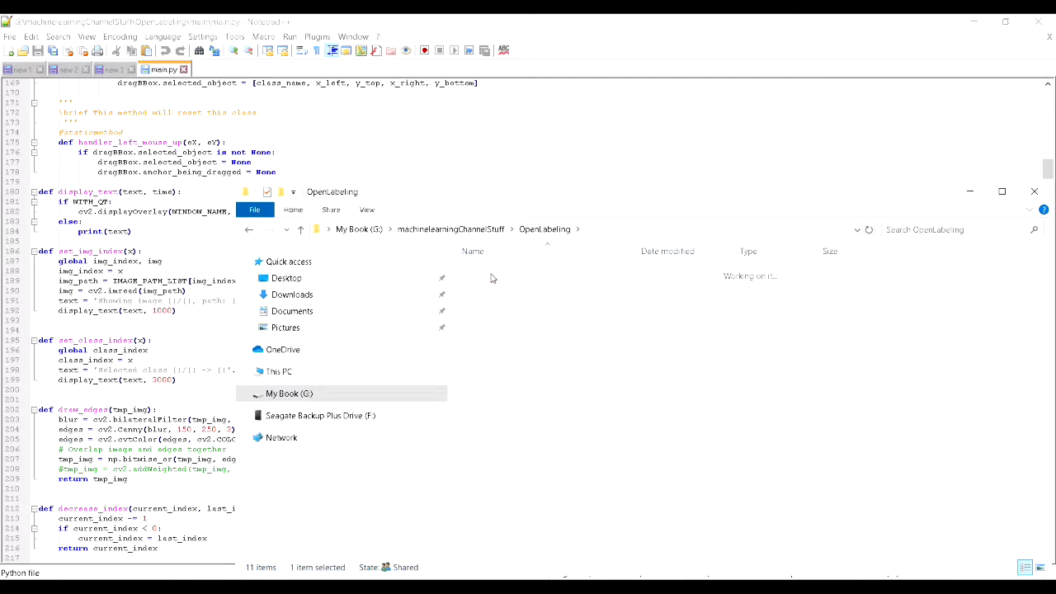
pyautogui.rightClick(495, 467)
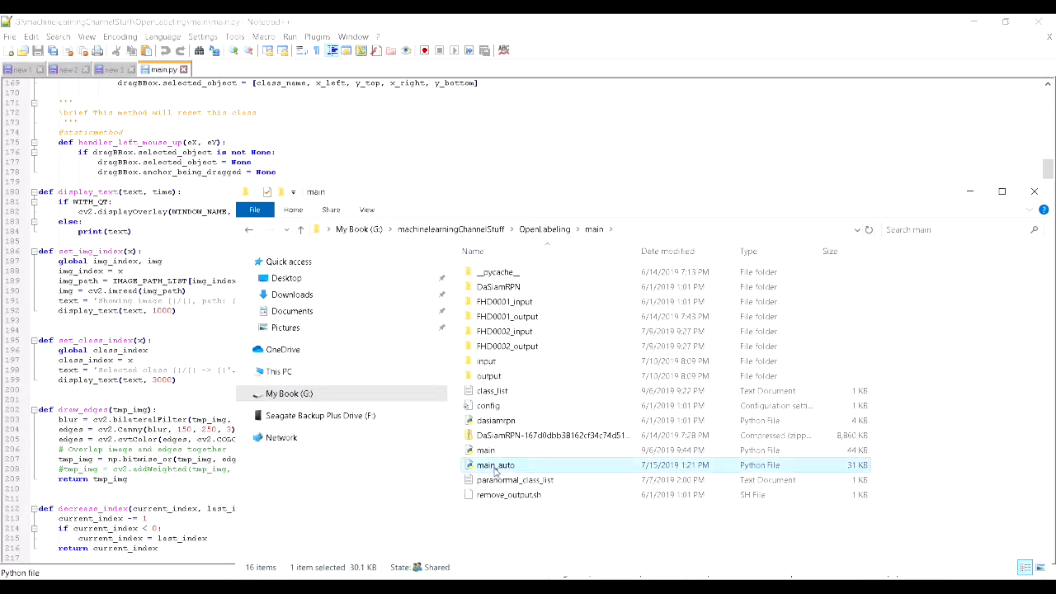
pyautogui.click(567, 236)
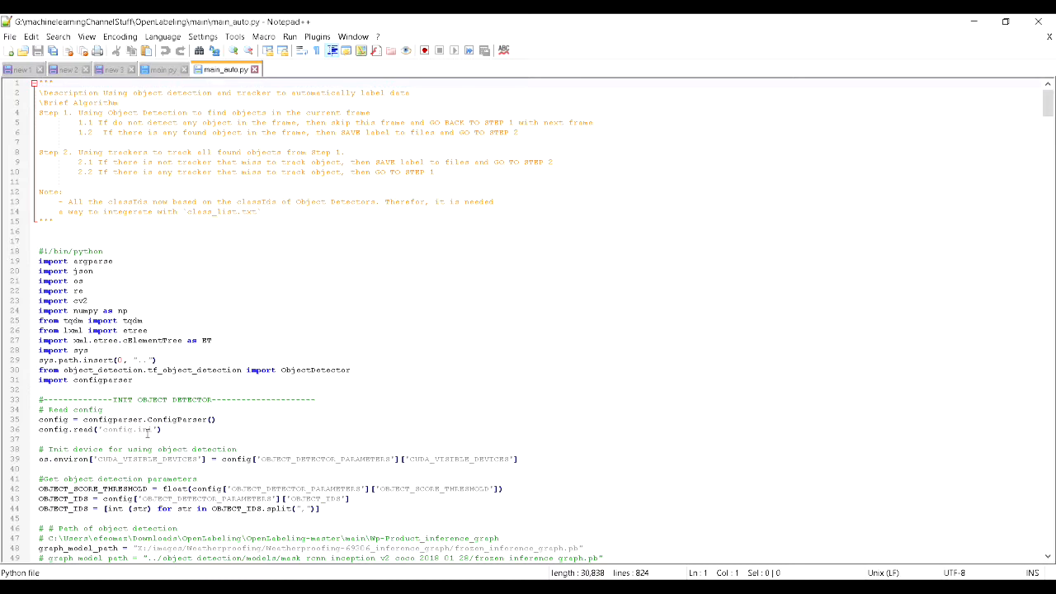
# Highlight the lines of main_auto.py that initialise the detection device and read the object detection parameters.
pyautogui.scroll(-3, 148, 433)
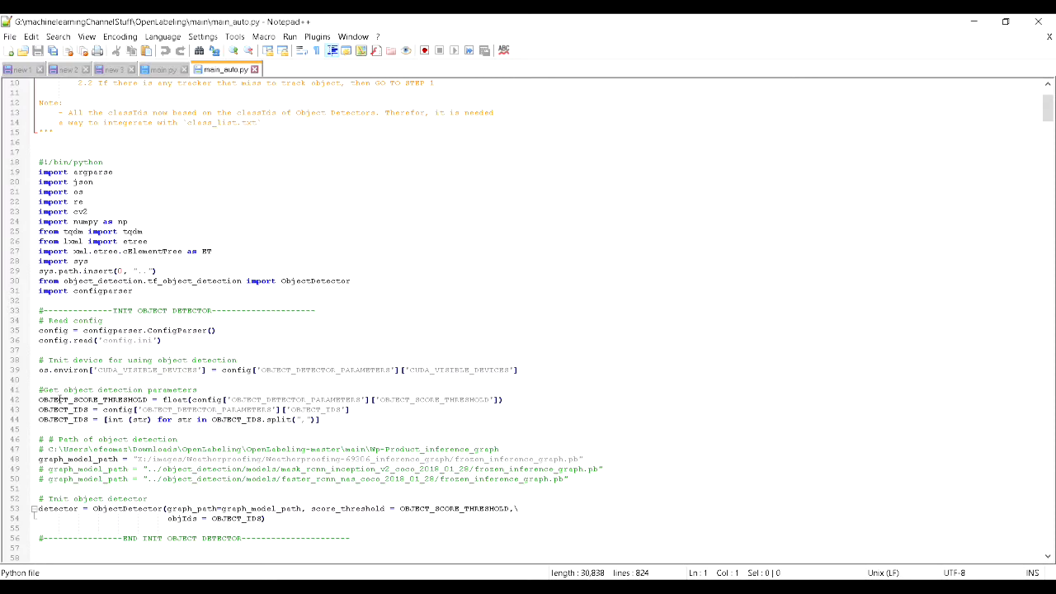
pyautogui.click(39, 360)
pyautogui.moveTo(38, 360); pyautogui.dragTo(321, 420)
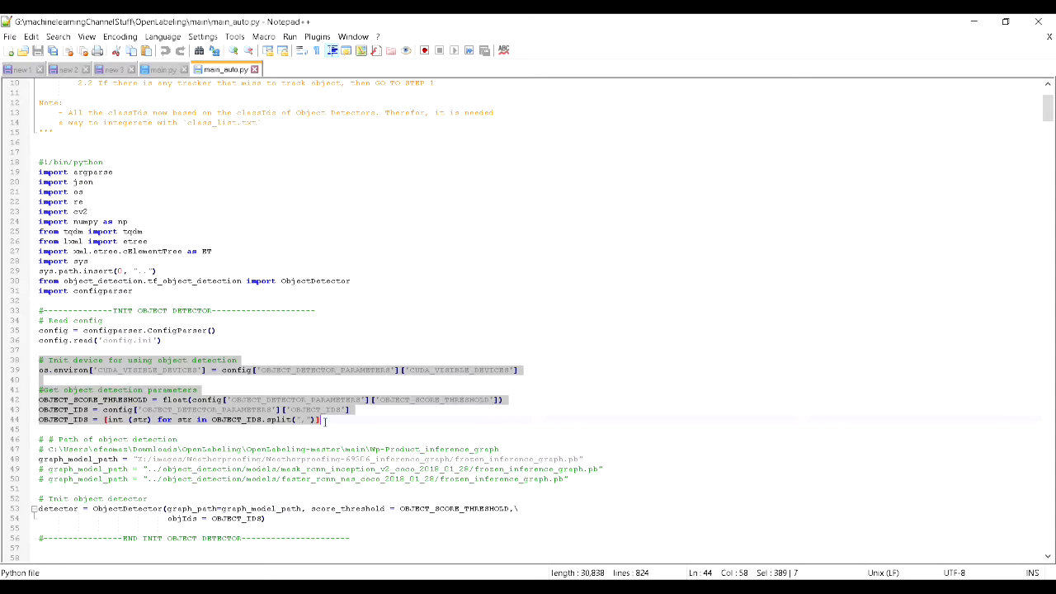
# Highlight the active graph_model_path assignment and its variable name under the path of object detection comment.
pyautogui.scroll(-2, 325, 421)
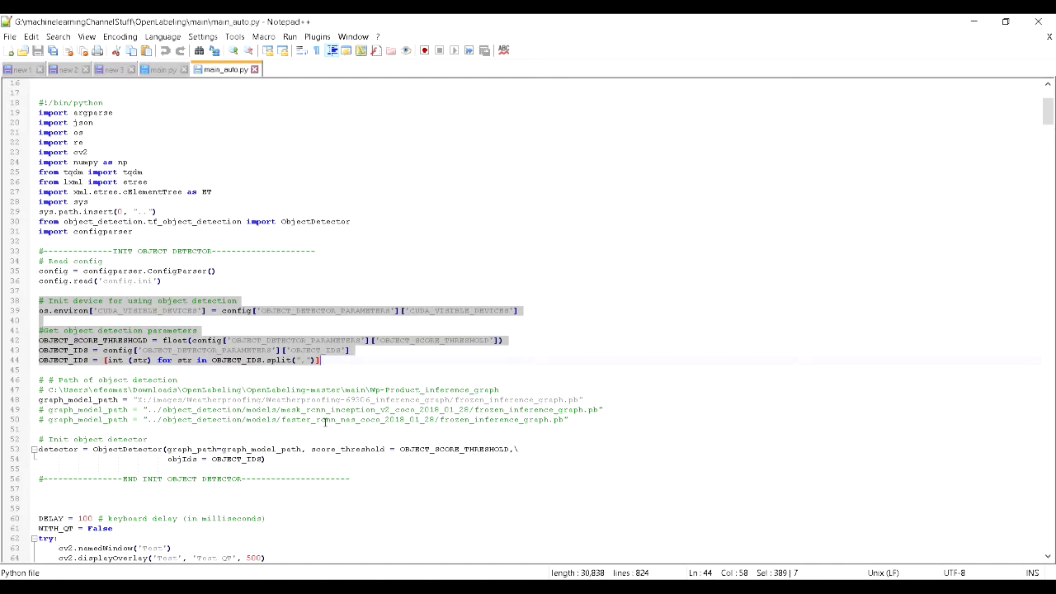
pyautogui.scroll(-2, 325, 422)
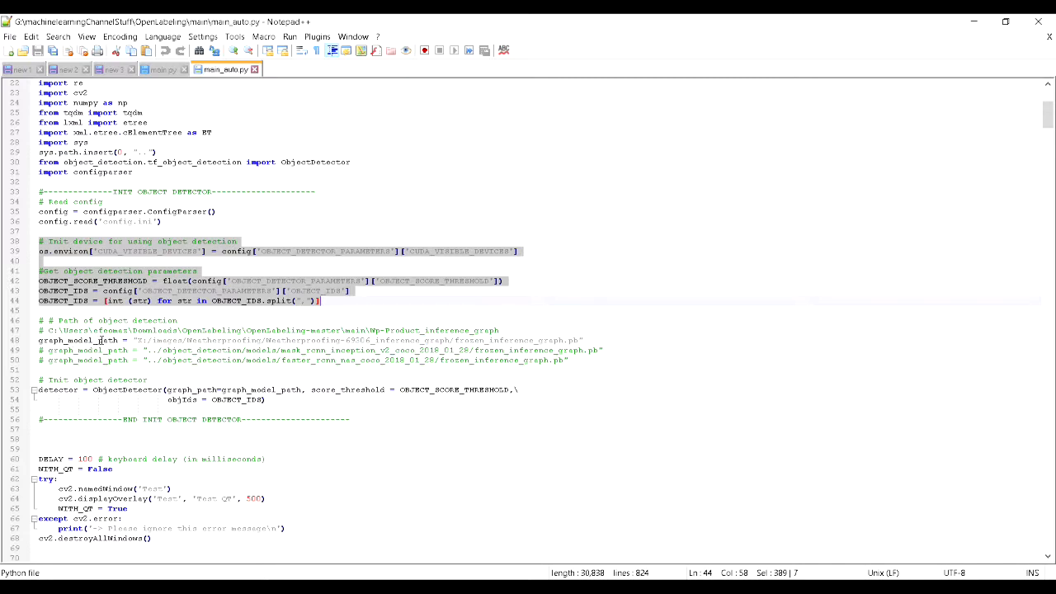
pyautogui.moveTo(63, 340); pyautogui.dragTo(587, 340)
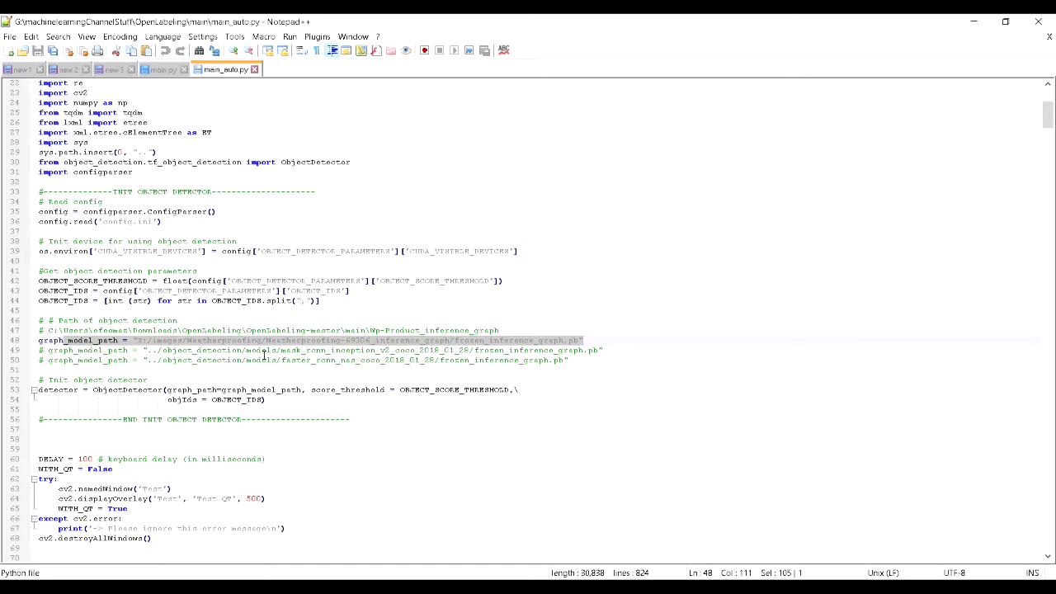
pyautogui.doubleClick(76, 342)
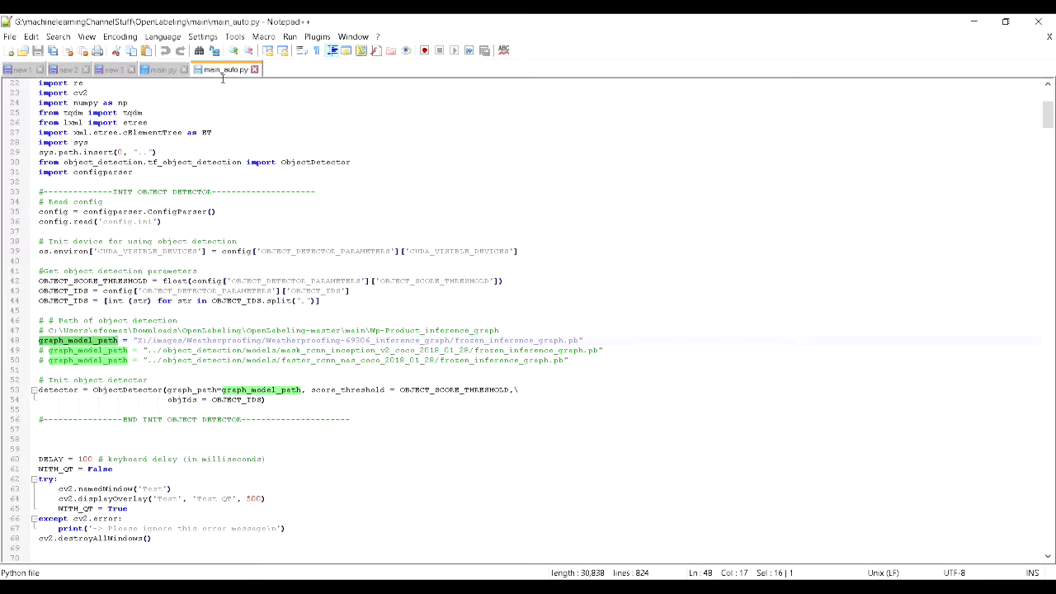
# Compare main.py with main_auto.py by alternating between the two open scripts.
pyautogui.click(159, 73)
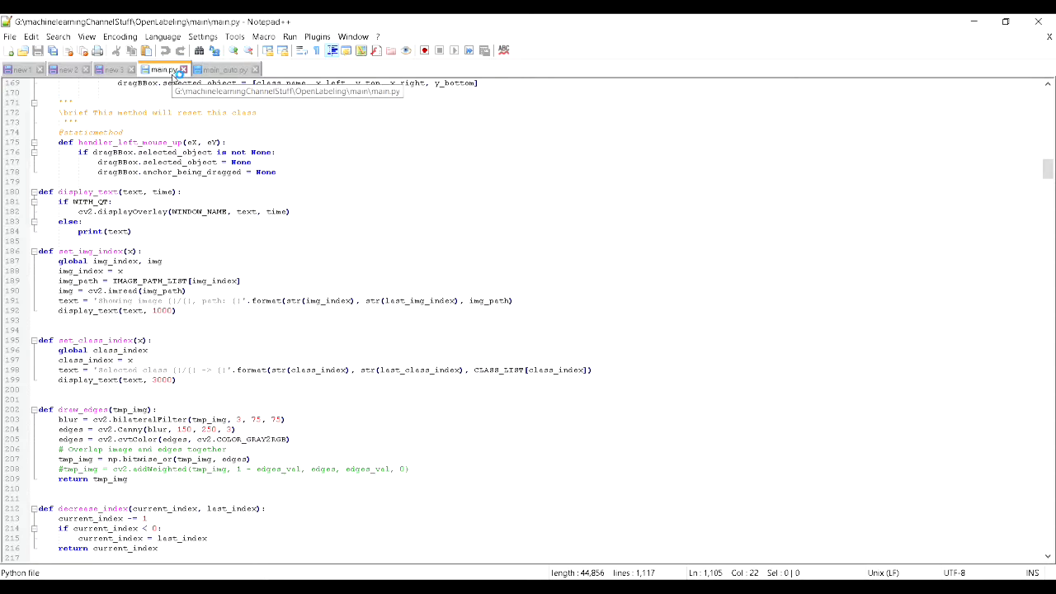
pyautogui.click(230, 71)
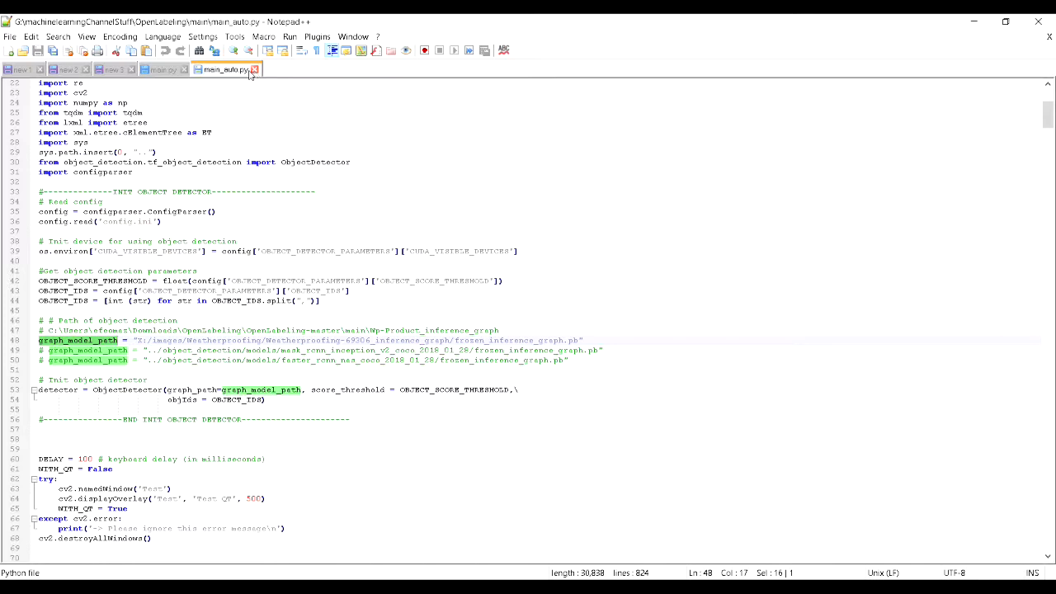
pyautogui.click(163, 70)
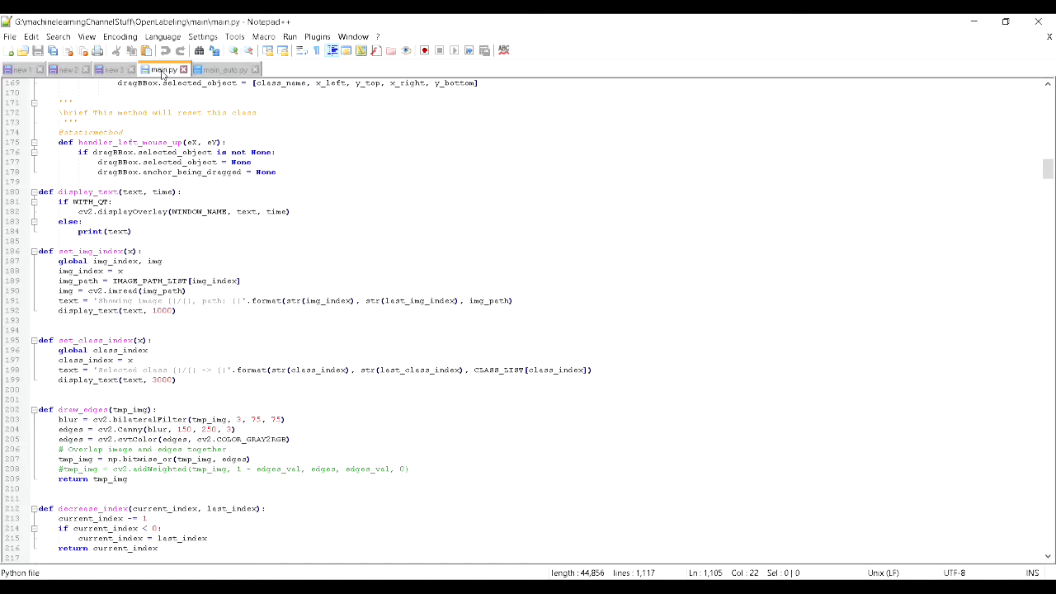
pyautogui.click(231, 70)
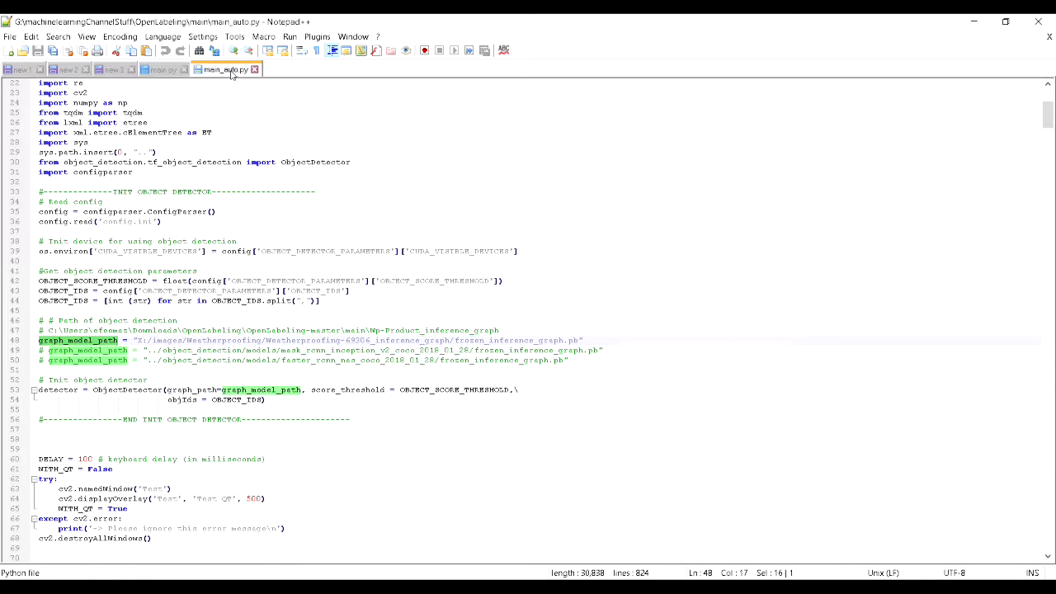
pyautogui.click(159, 71)
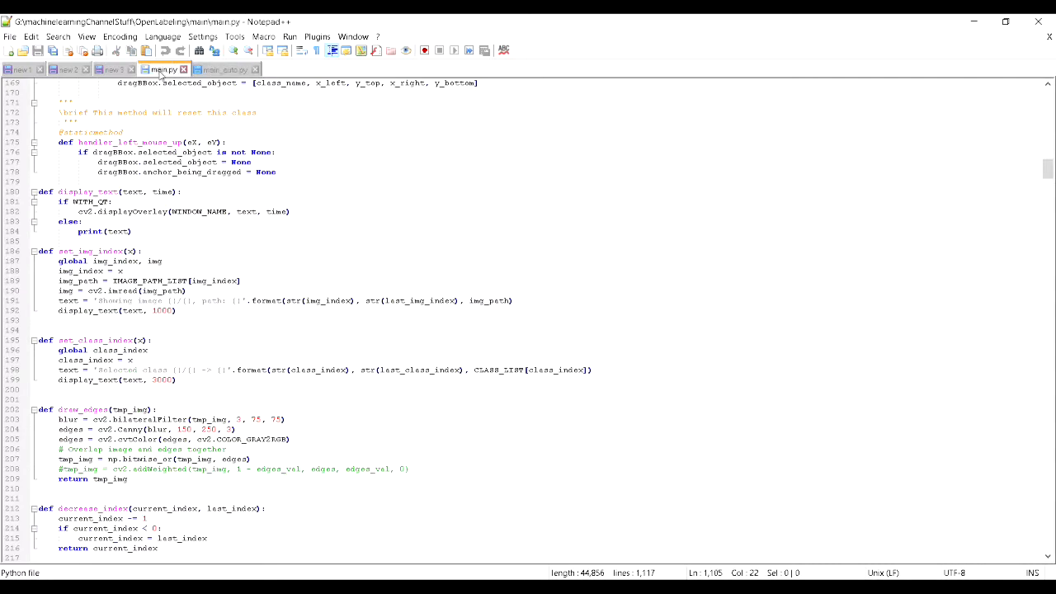
pyautogui.click(221, 71)
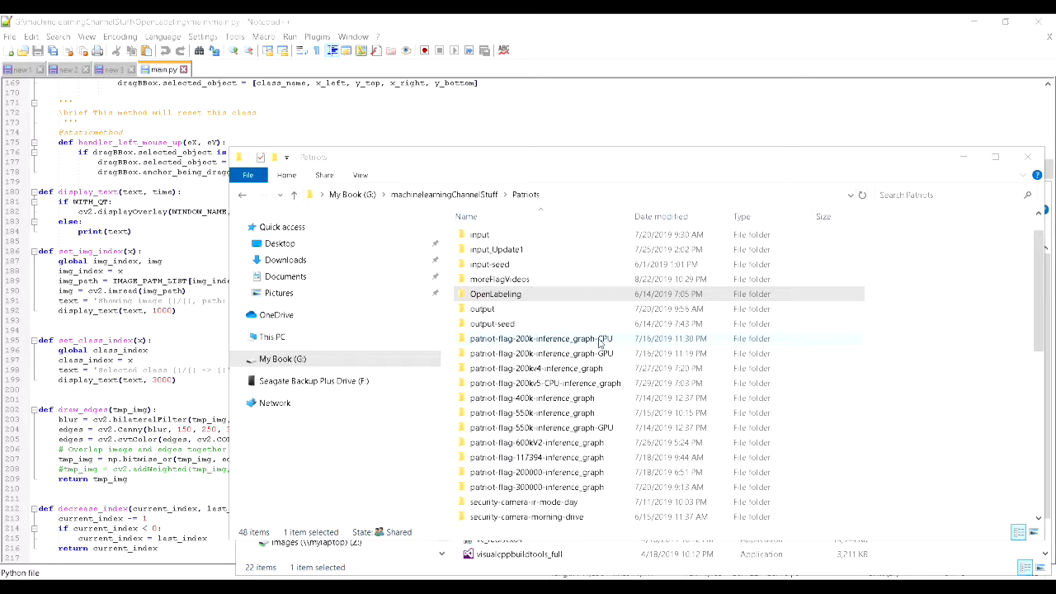
# Open main_auto.py from the Patriots folder's OpenLabeling\main directory for editing in Notepad++.
pyautogui.doubleClick(498, 295)
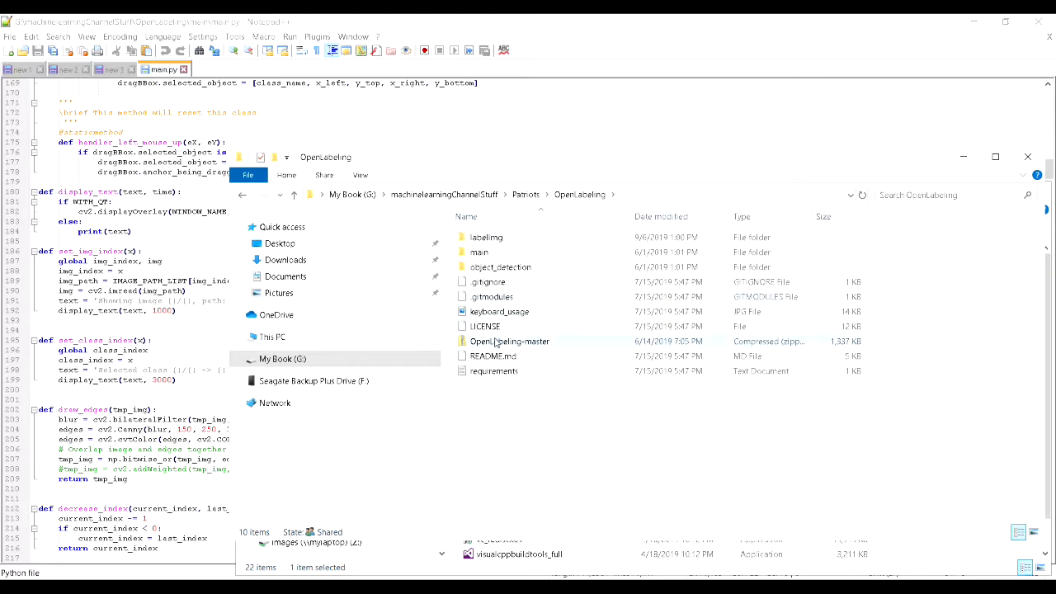
pyautogui.doubleClick(482, 252)
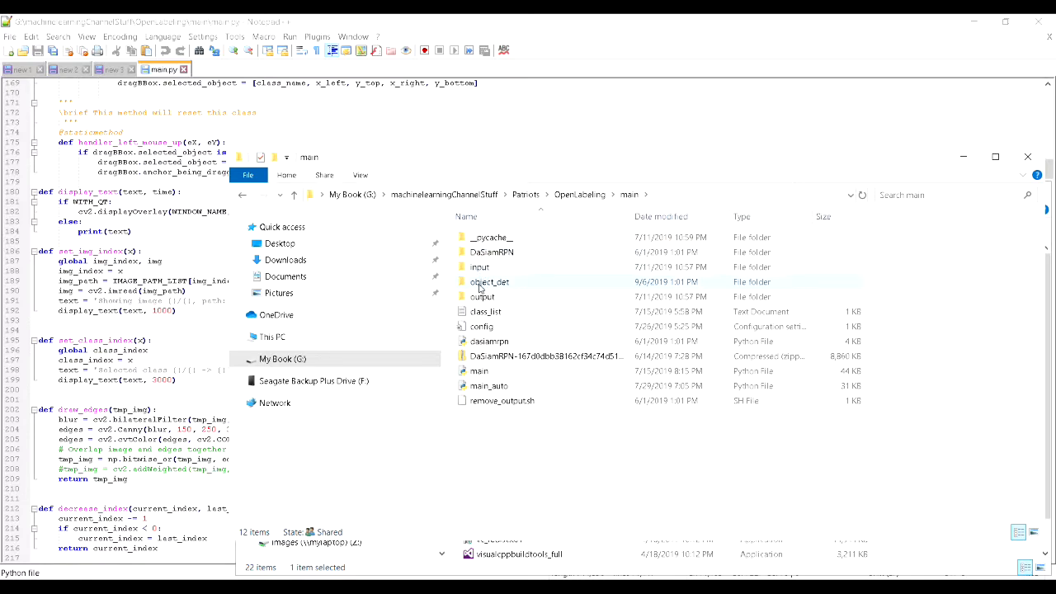
pyautogui.rightClick(481, 391)
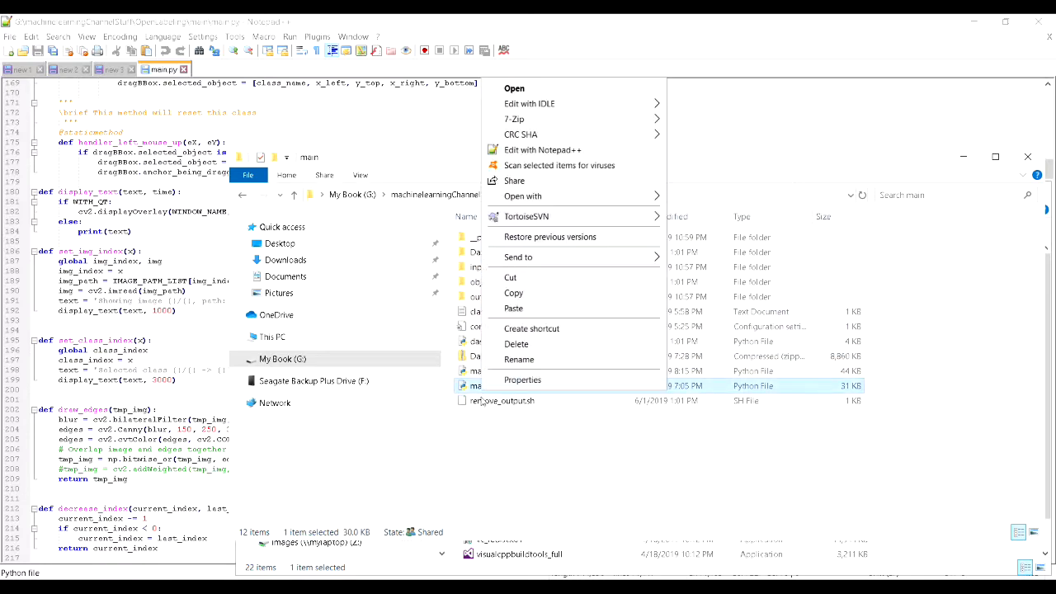
pyautogui.click(522, 151)
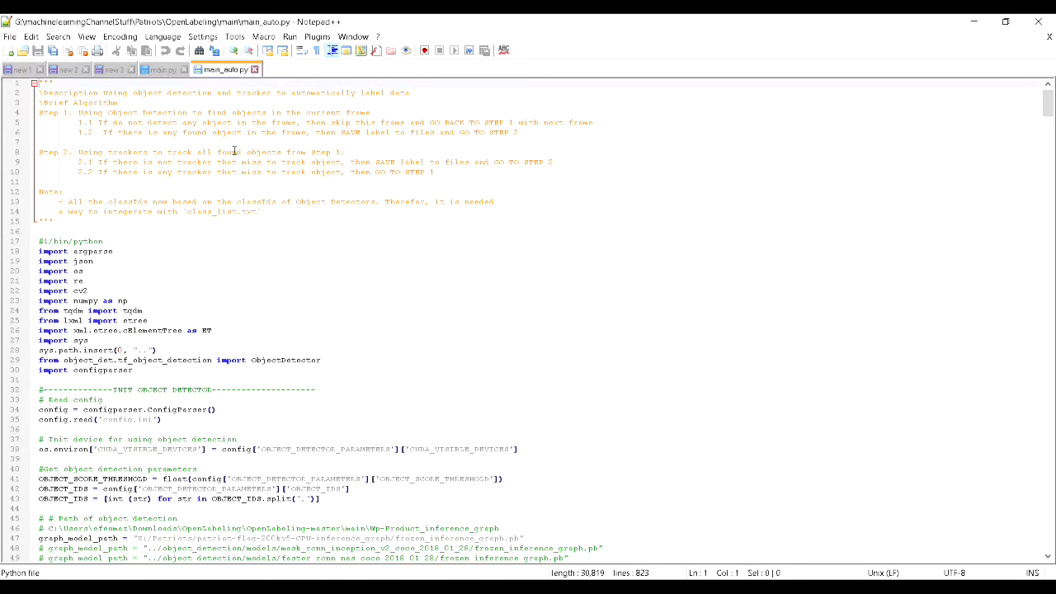
# Highlight the frozen inference graph path in the Patriots main_auto.py and examine the detector and argument code below it.
pyautogui.scroll(-4, 259, 159)
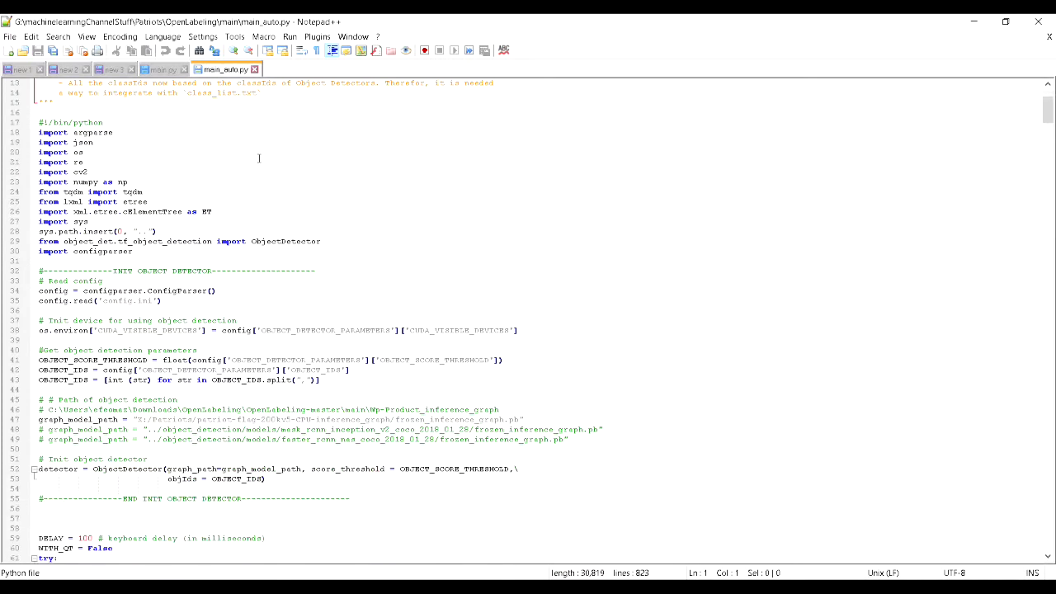
pyautogui.scroll(-2, 259, 159)
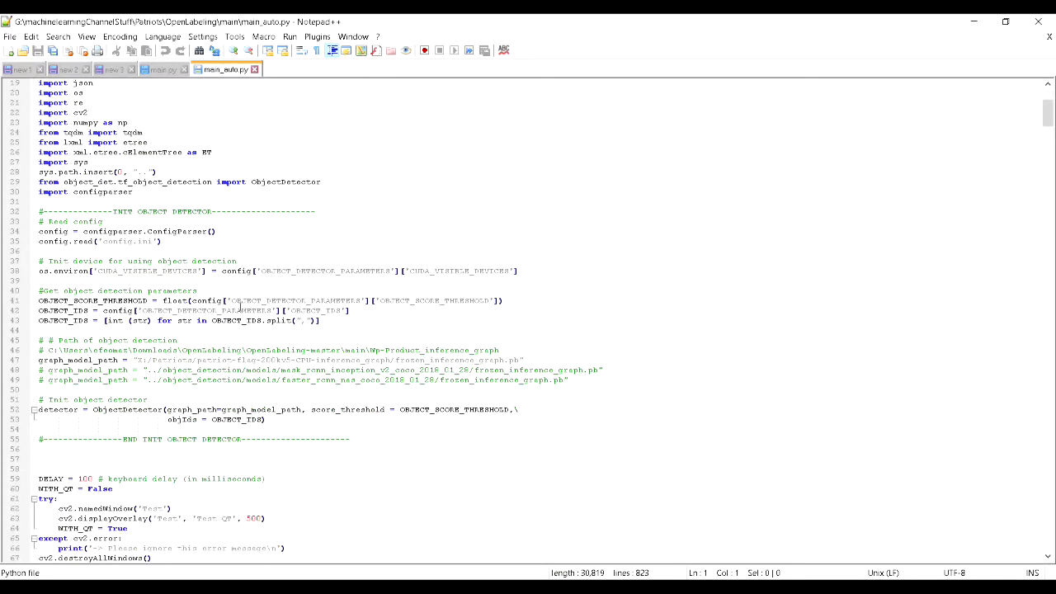
pyautogui.moveTo(137, 360); pyautogui.dragTo(520, 360)
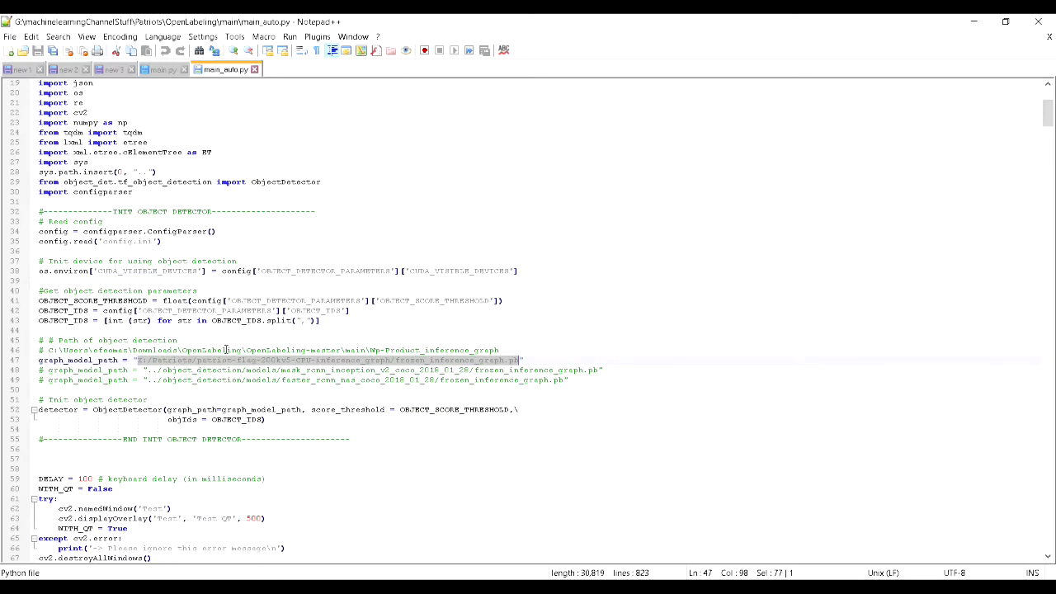
pyautogui.scroll(-4, 226, 349)
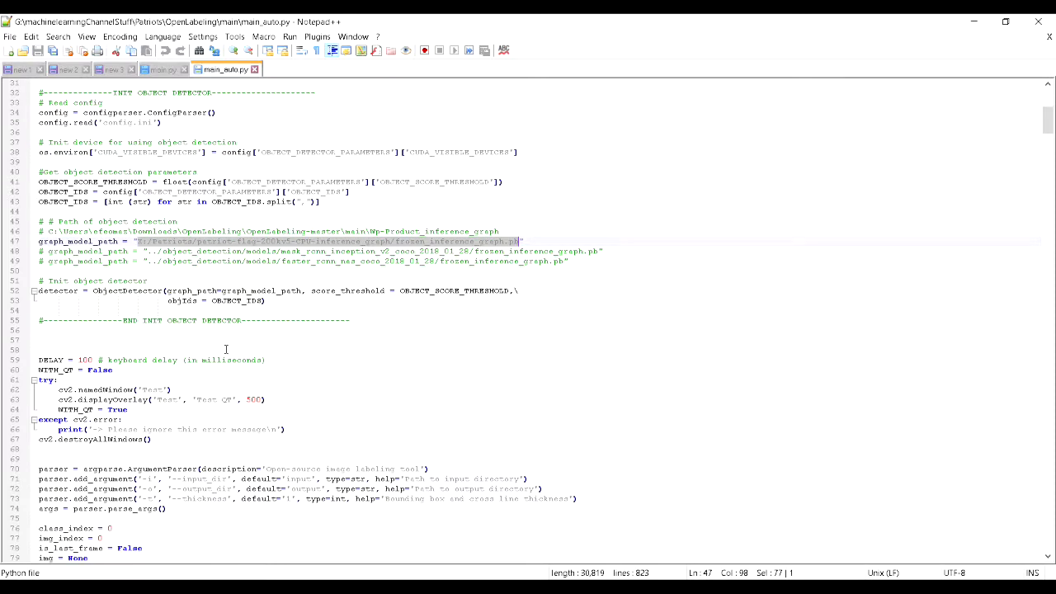
# Revisit main.py, view the labelled video frame in the OpenLabeling window, and return to the Patriots main_auto.py.
pyautogui.click(160, 70)
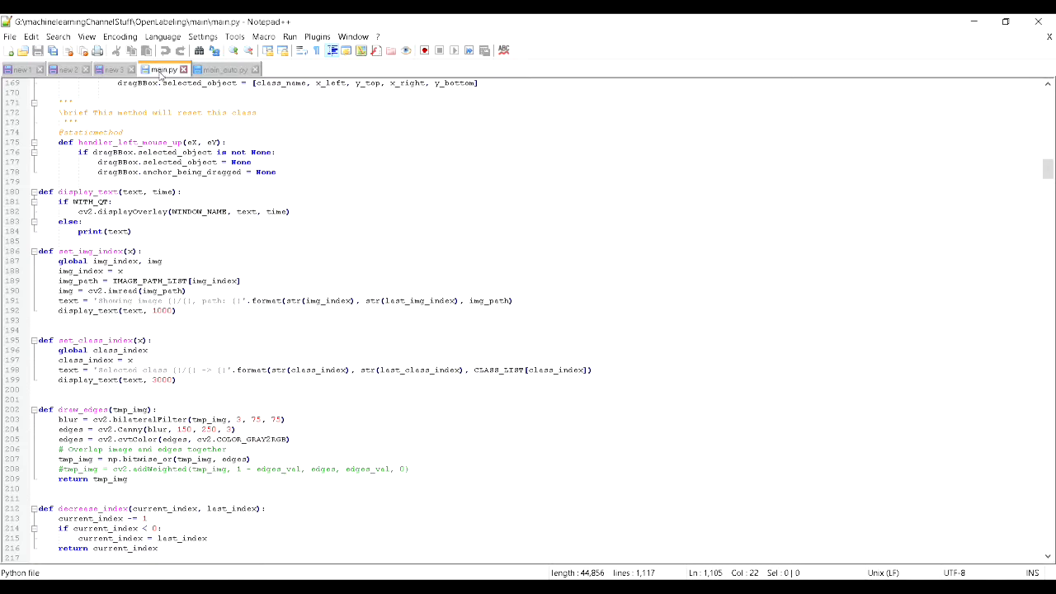
pyautogui.click(233, 71)
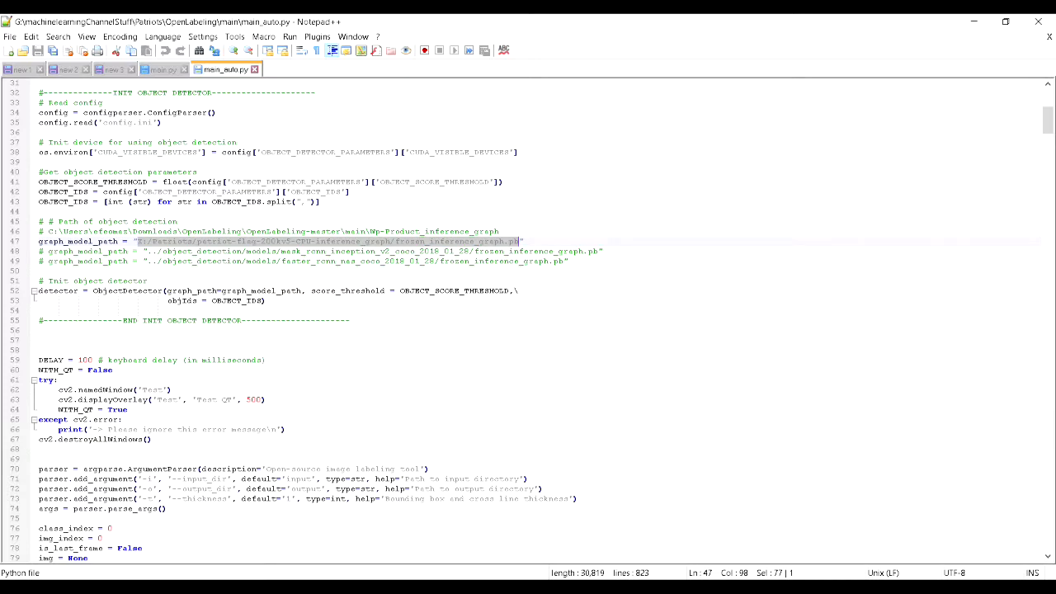
pyautogui.moveTo(767, 588)
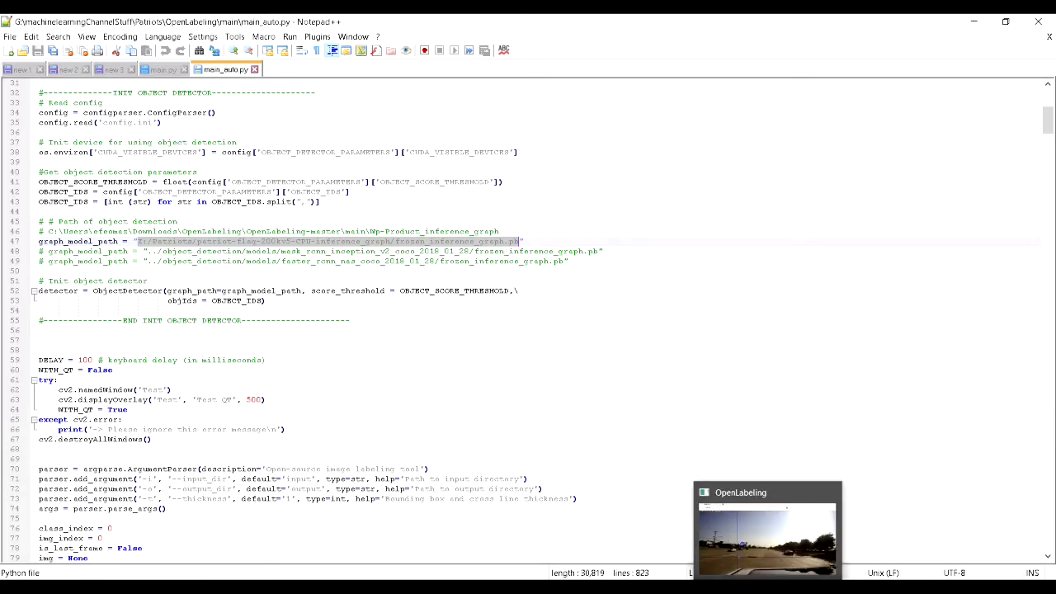
pyautogui.click(767, 537)
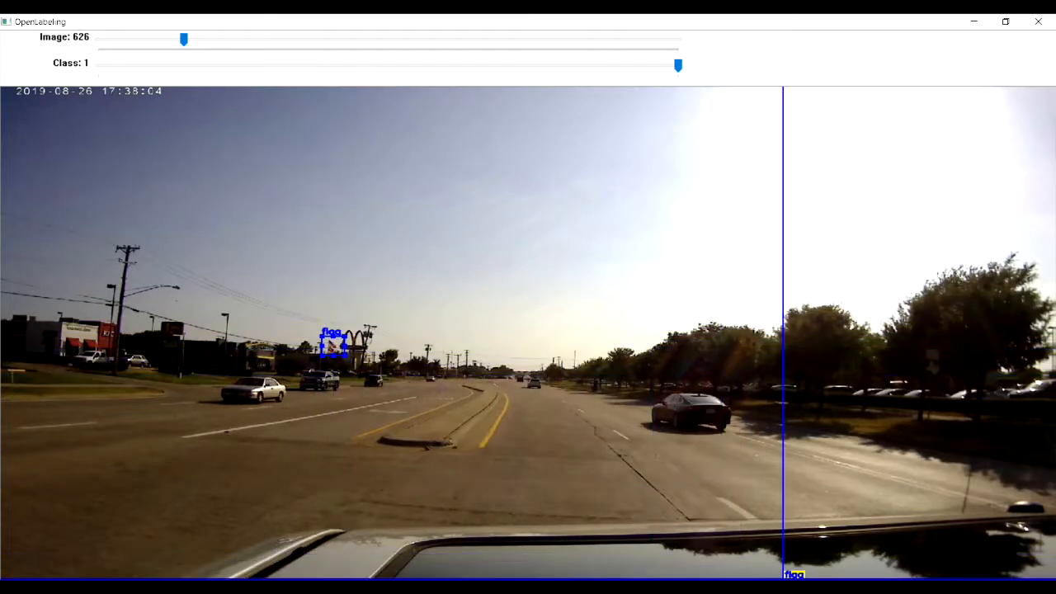
pyautogui.hotkey('alt', 'Tab')
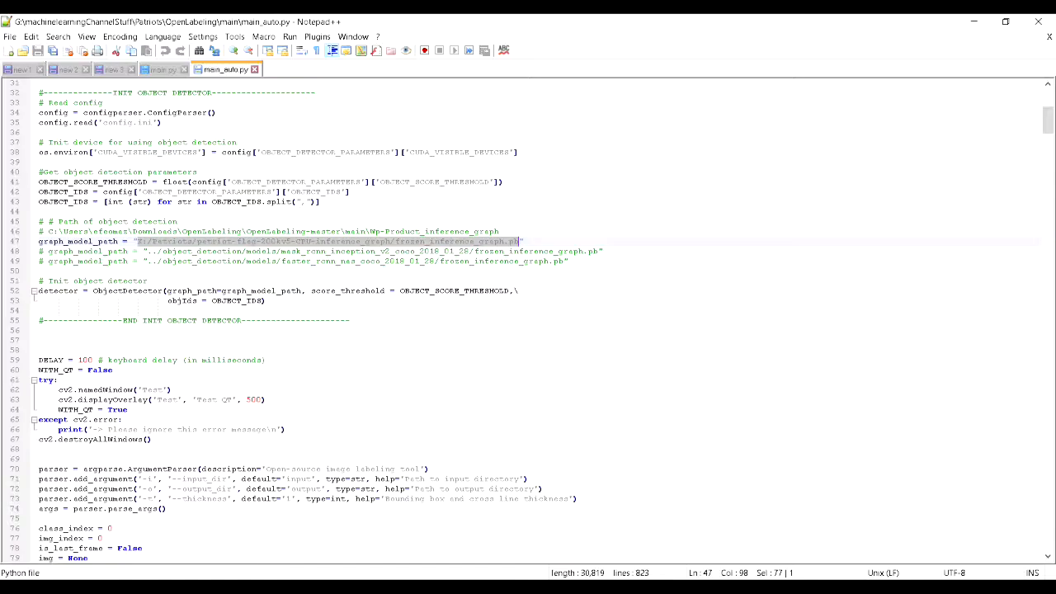
# Highlight the config.read line for config.ini in main_auto.py and view the notes and imports above it.
pyautogui.scroll(3, 214, 226)
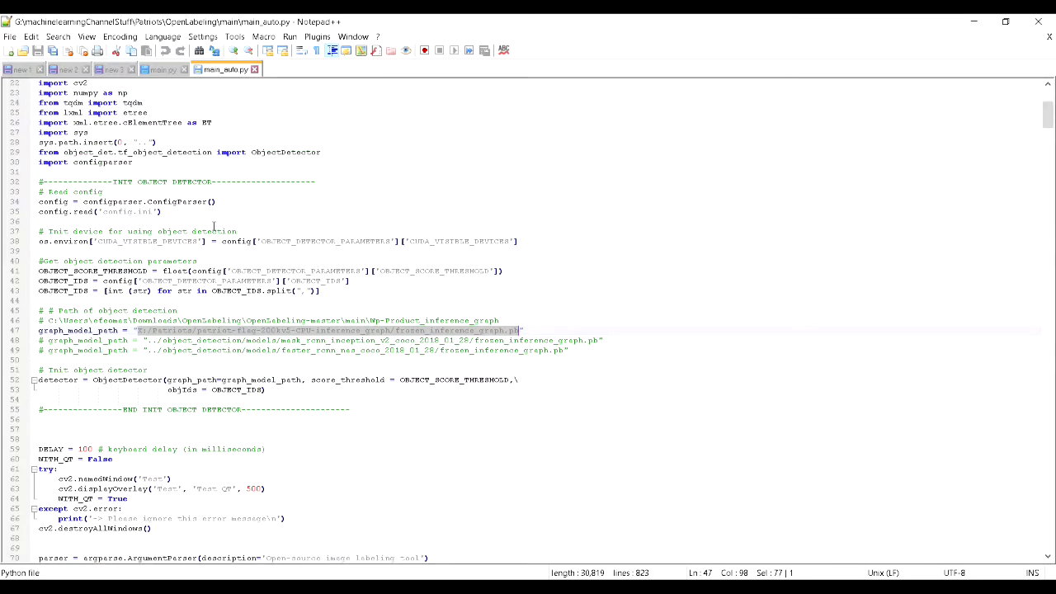
pyautogui.scroll(1, 214, 226)
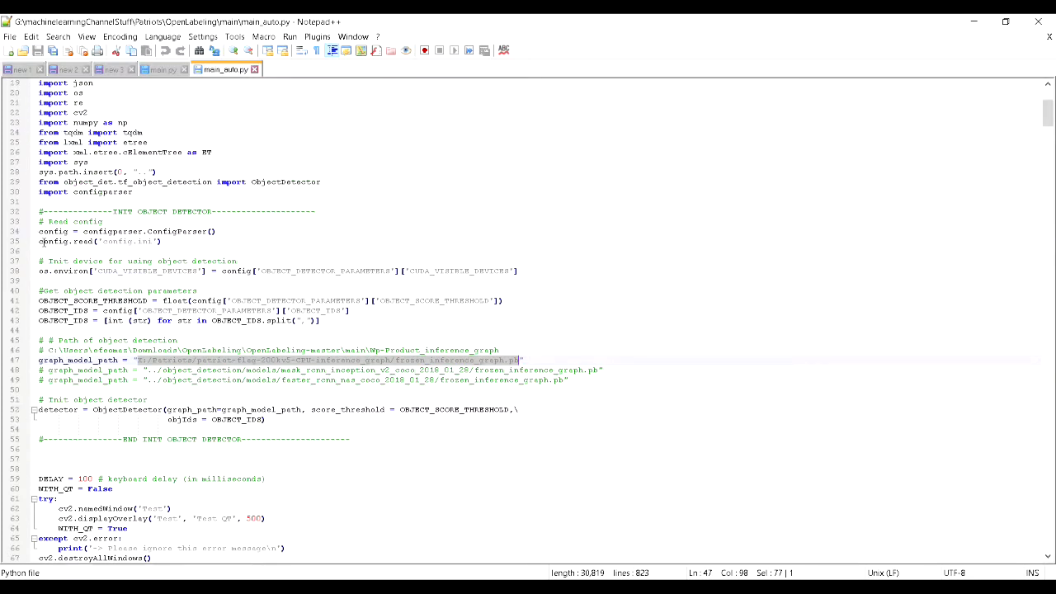
pyautogui.moveTo(43, 241); pyautogui.dragTo(177, 243)
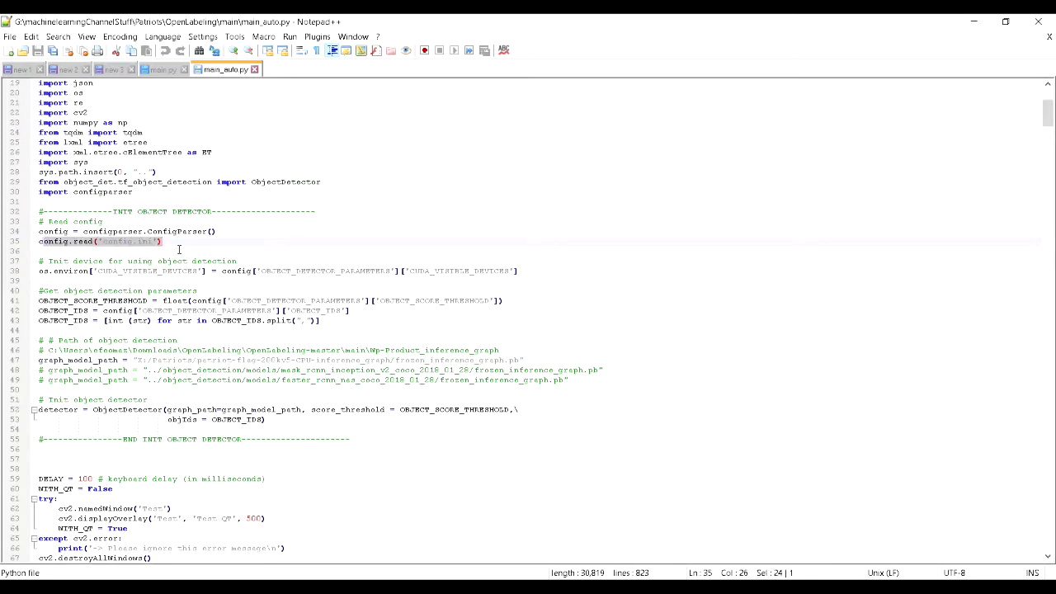
pyautogui.scroll(5, 179, 249)
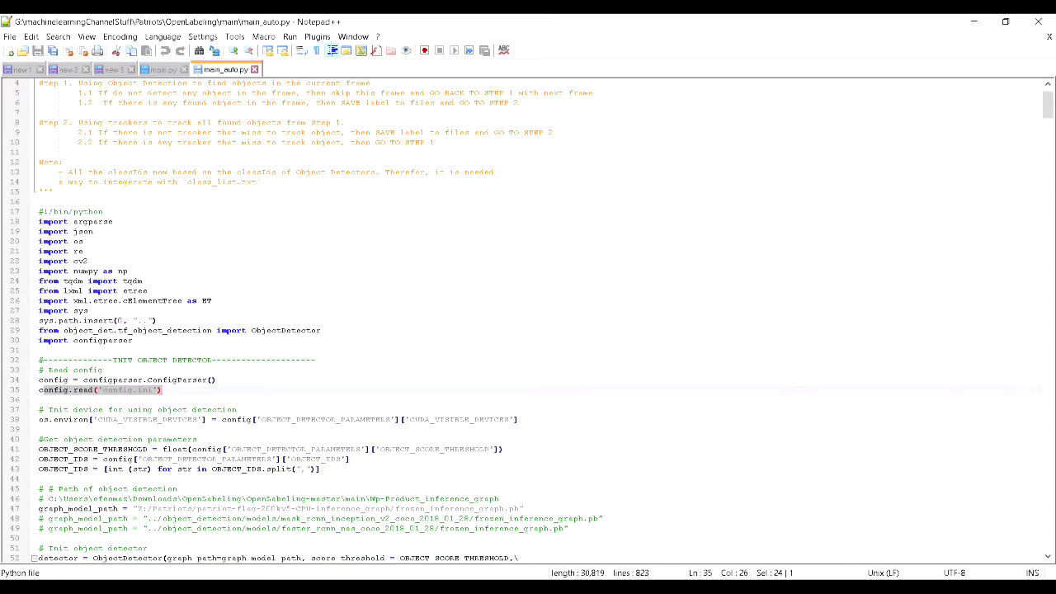
# Open the config file from the Patriots OpenLabeling\main folder for editing in Notepad++.
pyautogui.click(148, 587)
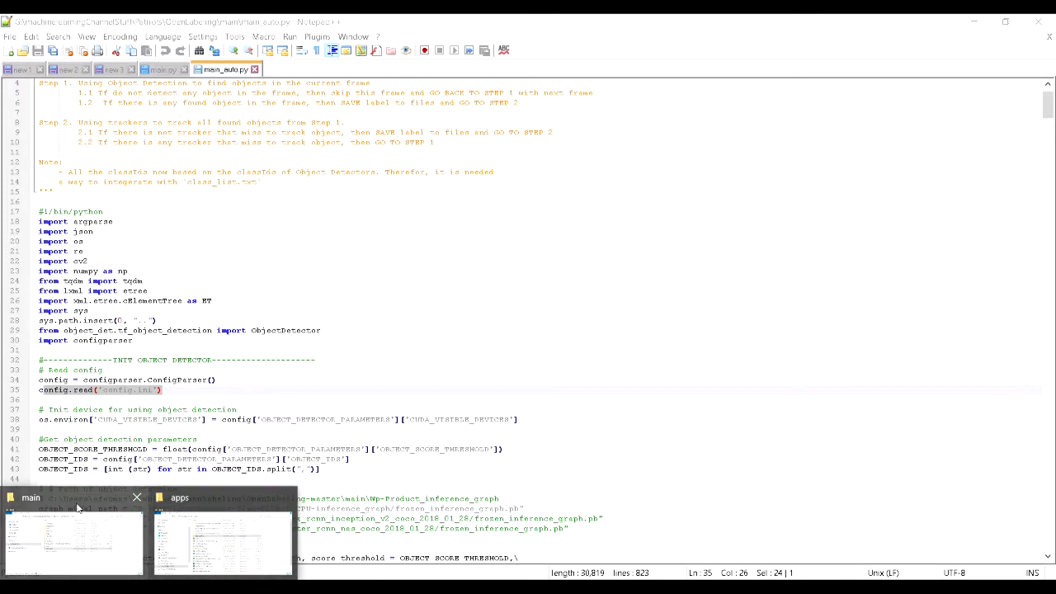
pyautogui.click(103, 495)
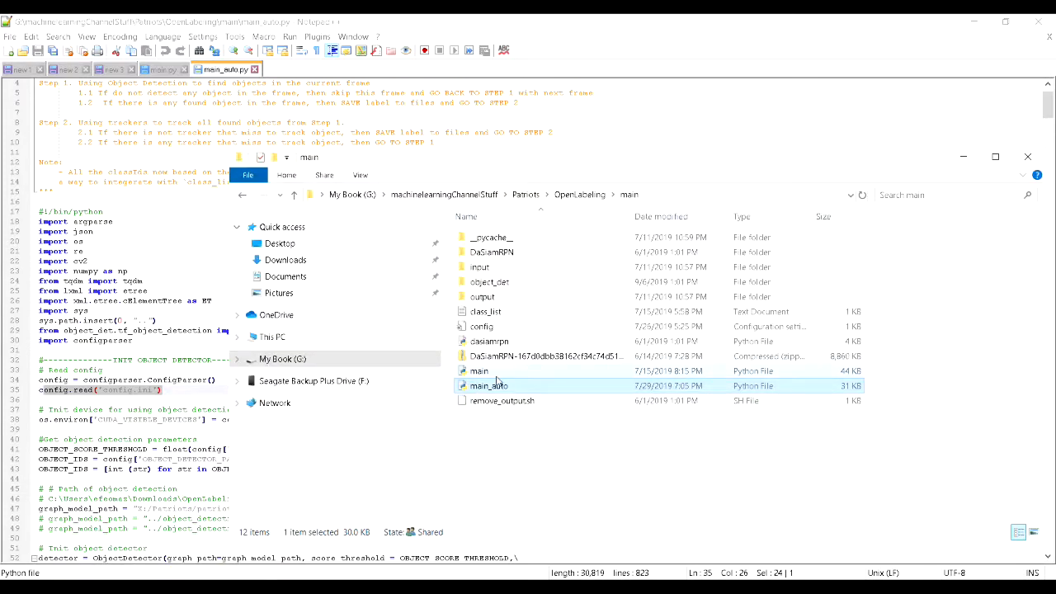
pyautogui.click(485, 329)
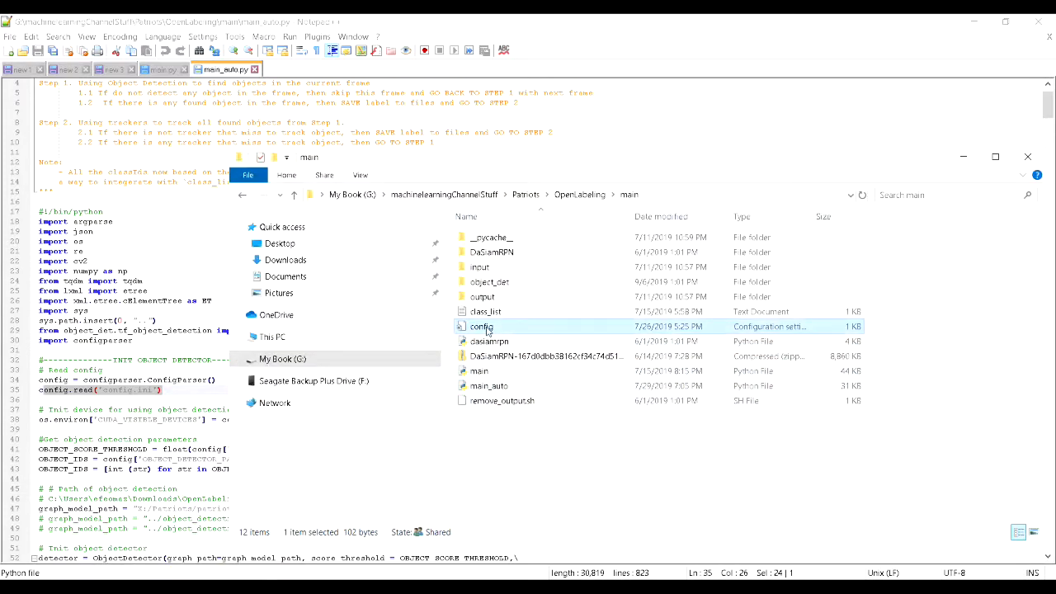
pyautogui.rightClick(486, 329)
pyautogui.click(518, 357)
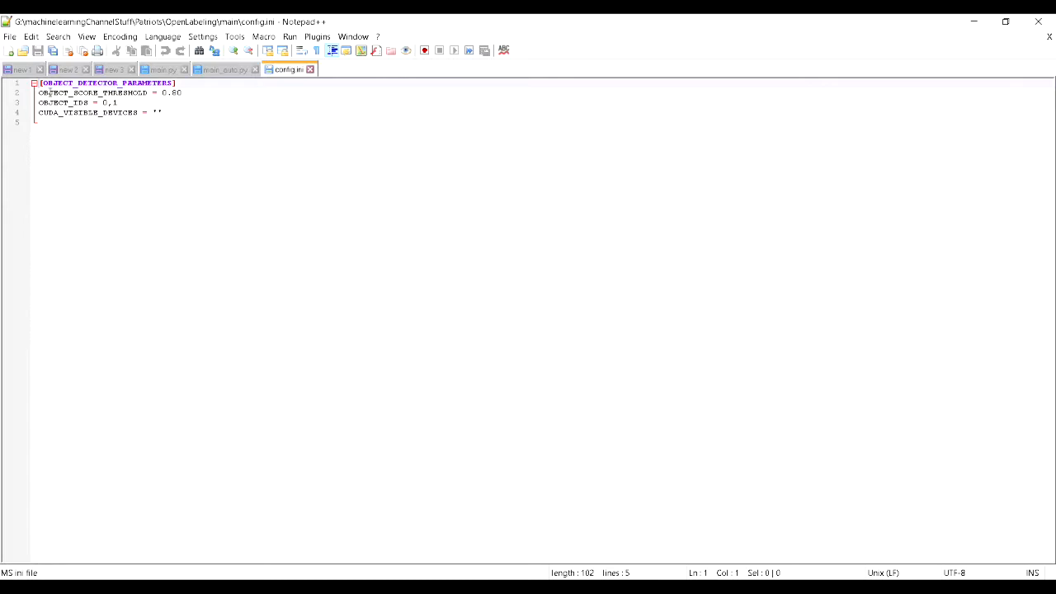
# Highlight the OBJECT_SCORE_THRESHOLD and OBJECT_IDS parameters in config.ini together with their values.
pyautogui.doubleClick(51, 94)
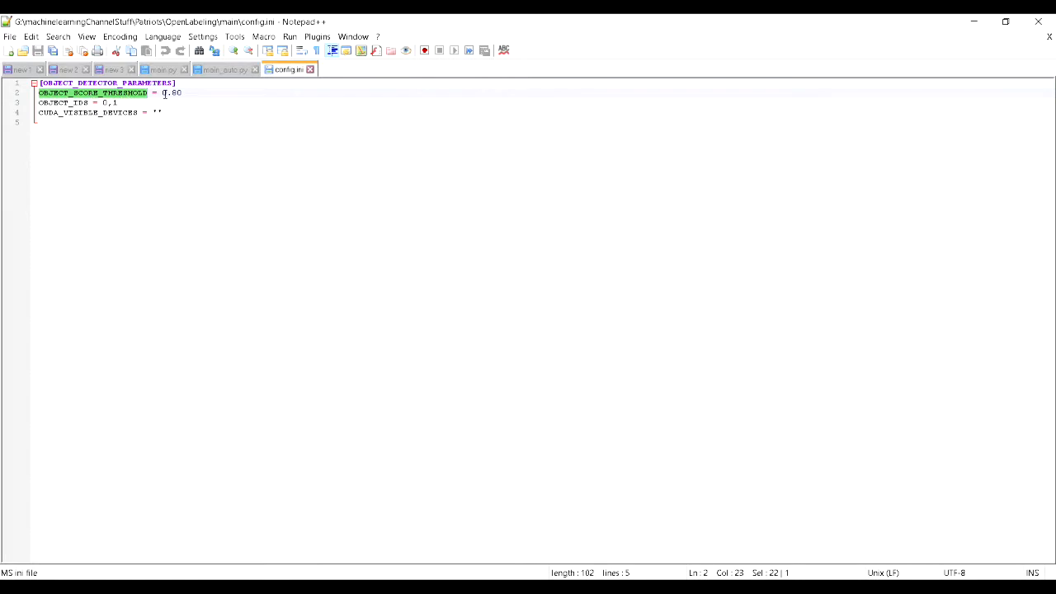
pyautogui.moveTo(162, 93); pyautogui.dragTo(194, 92)
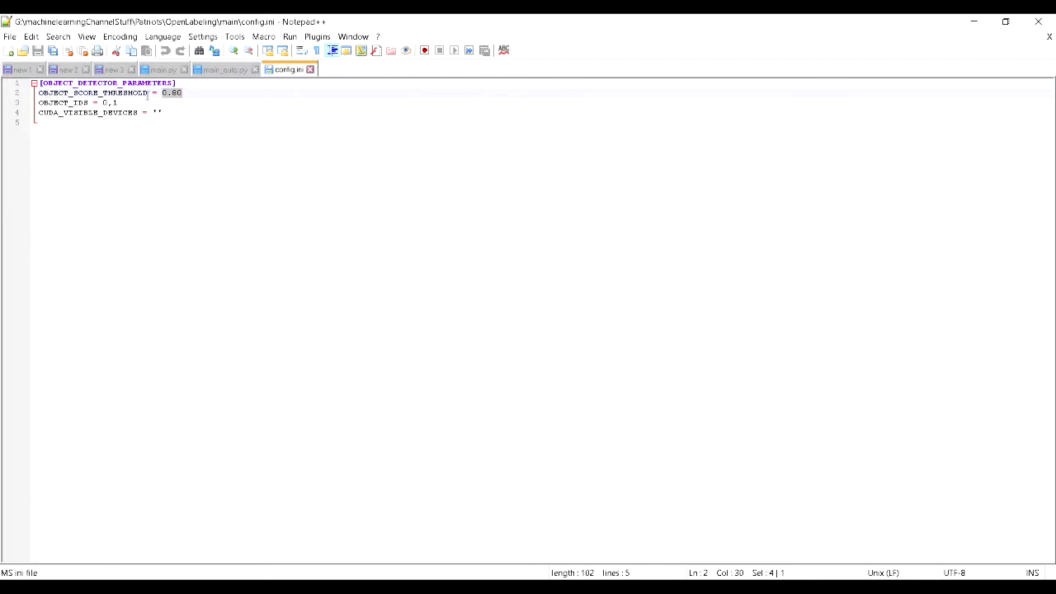
pyautogui.doubleClick(50, 102)
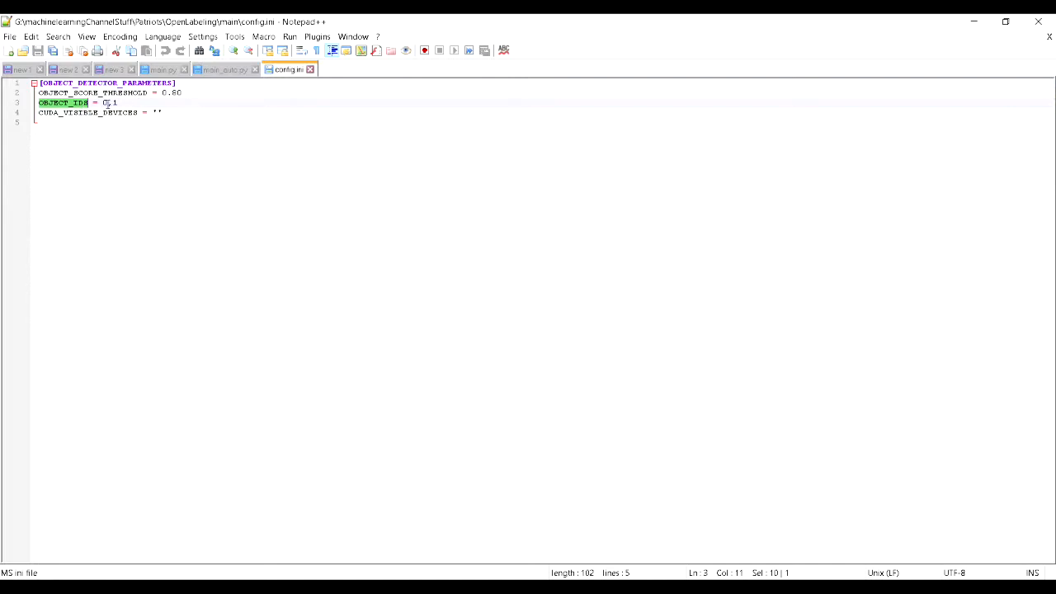
pyautogui.moveTo(103, 103); pyautogui.dragTo(122, 105)
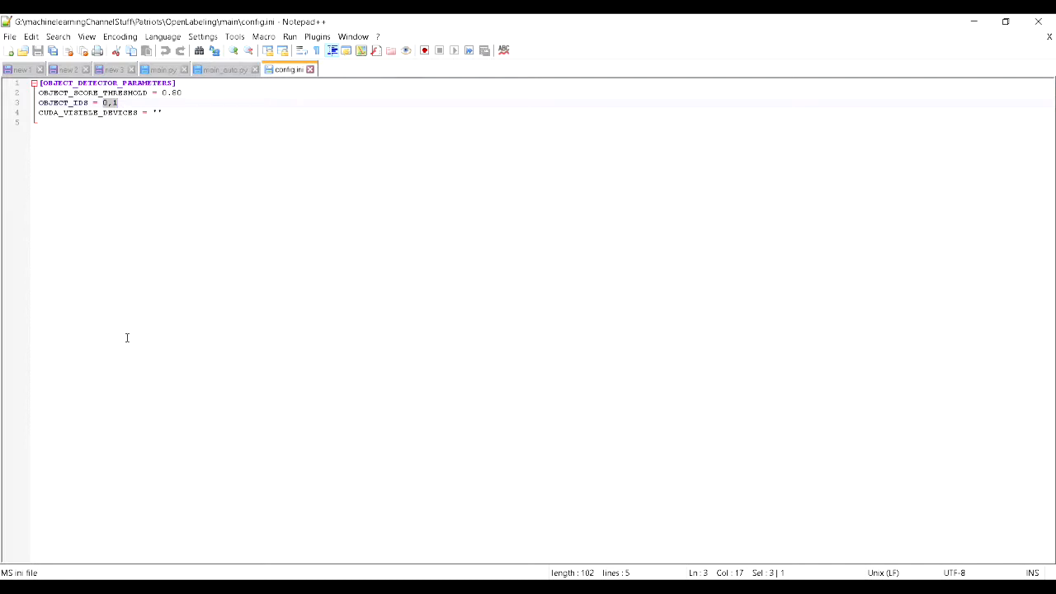
# View the main folder's files, return to config.ini and highlight the first object ID, 0.
pyautogui.moveTo(148, 587)
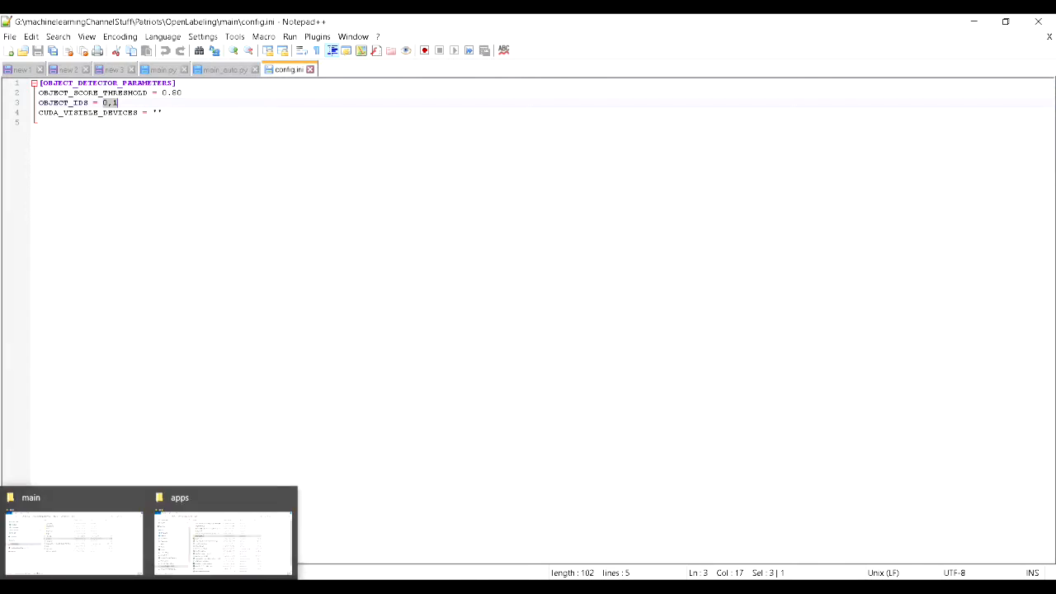
pyautogui.click(80, 495)
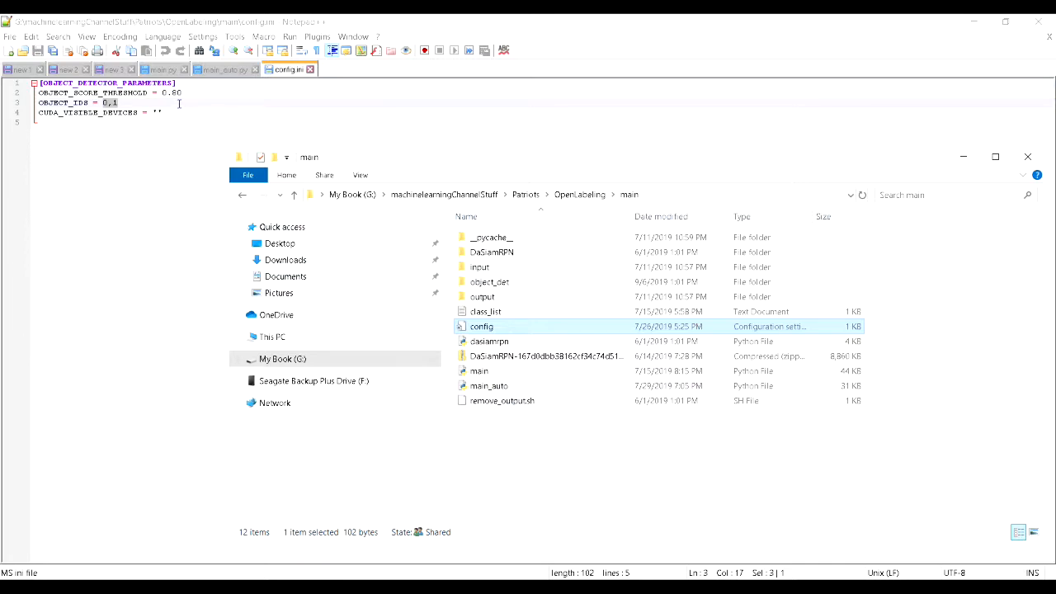
pyautogui.click(179, 104)
pyautogui.moveTo(108, 103); pyautogui.dragTo(103, 102)
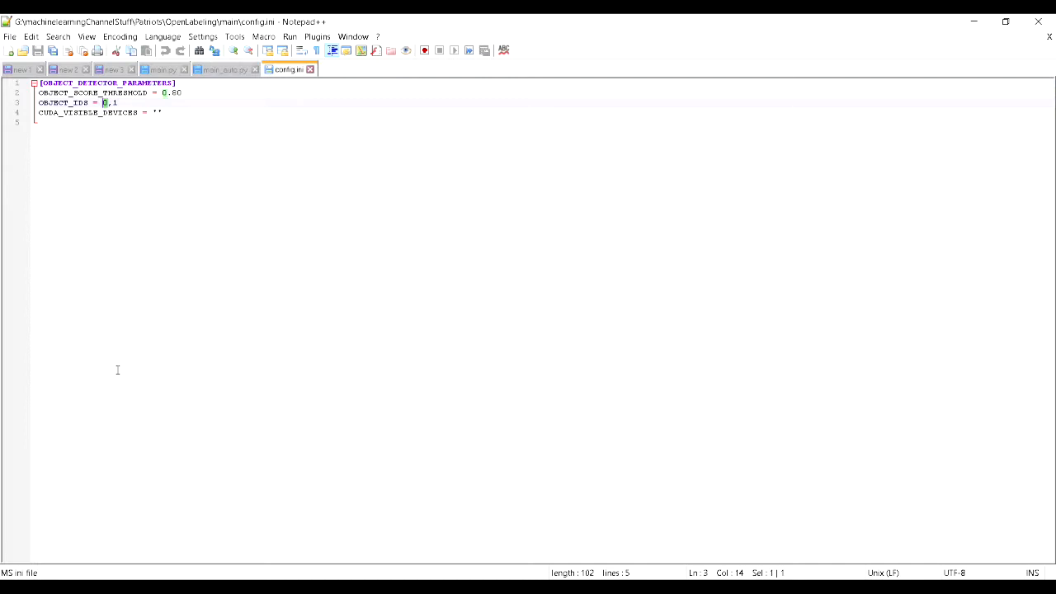
# Open class_list.txt from the main folder in Notepad++ and highlight its class names not_used and flag.
pyautogui.moveTo(53, 582)
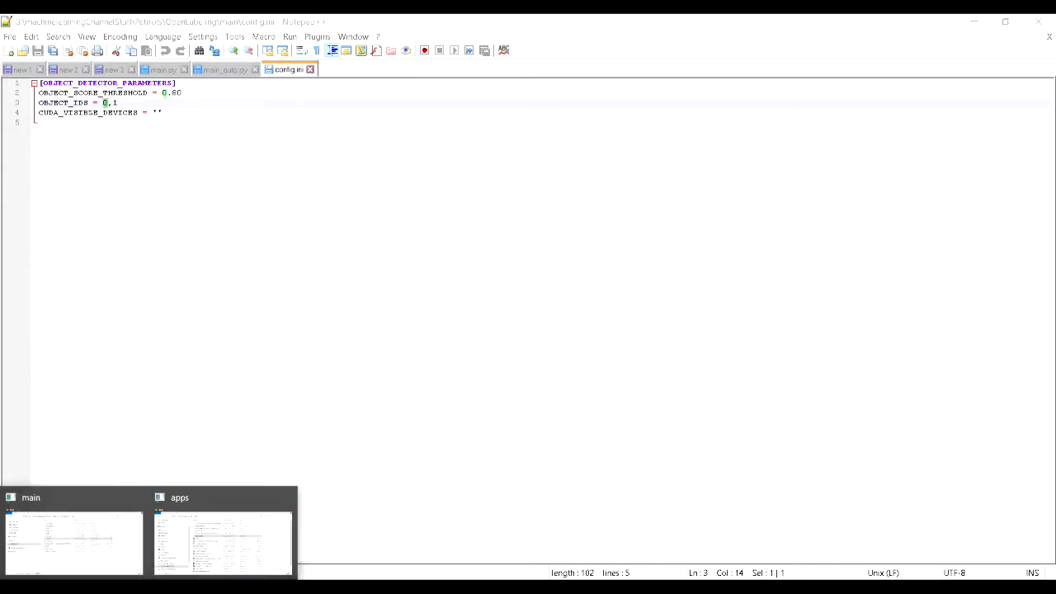
pyautogui.click(100, 504)
pyautogui.click(486, 314)
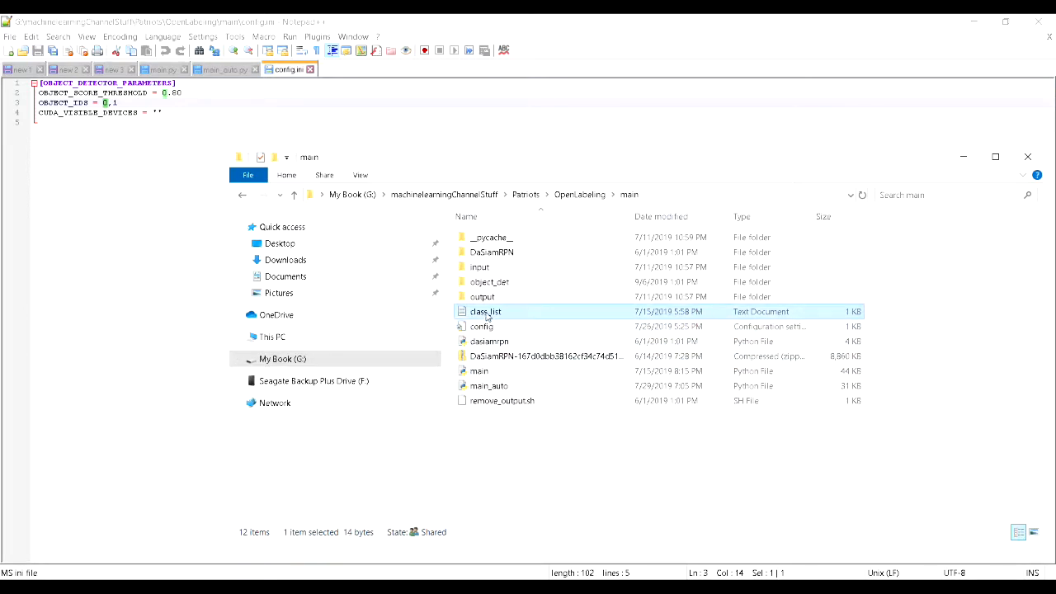
pyautogui.moveTo(486, 313); pyautogui.dragTo(179, 336)
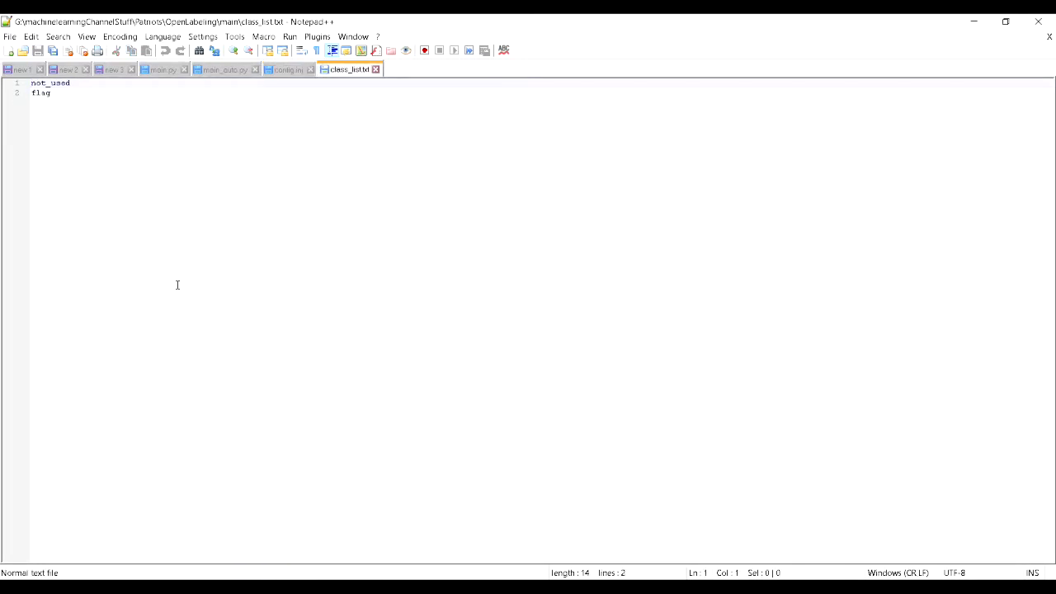
pyautogui.moveTo(31, 82); pyautogui.dragTo(75, 80)
pyautogui.doubleClick(44, 94)
# Compare the object IDs in config.ini with the class order in class_list.txt.
pyautogui.click(286, 71)
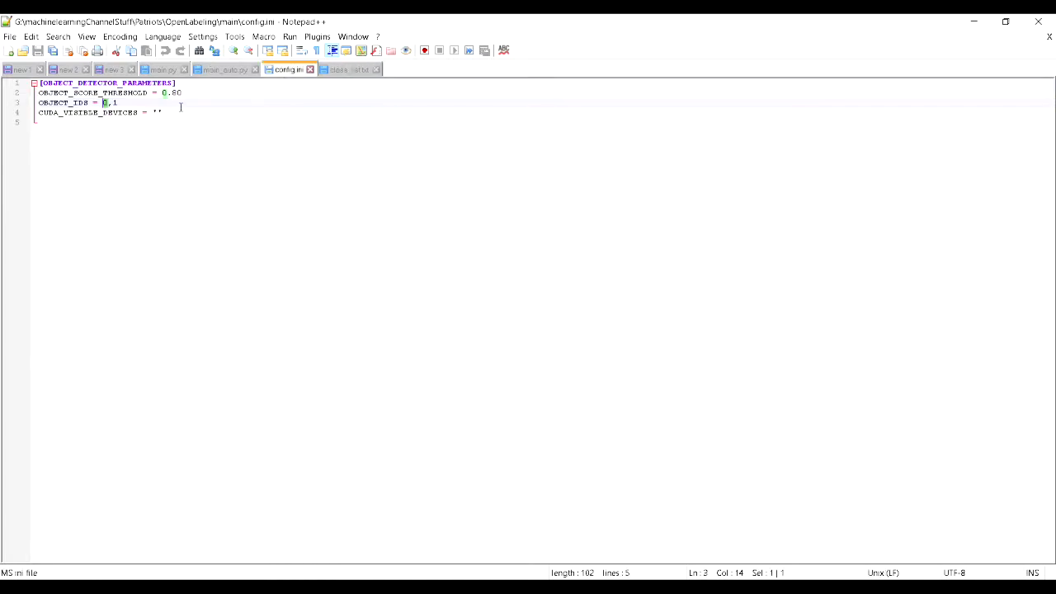
pyautogui.click(342, 69)
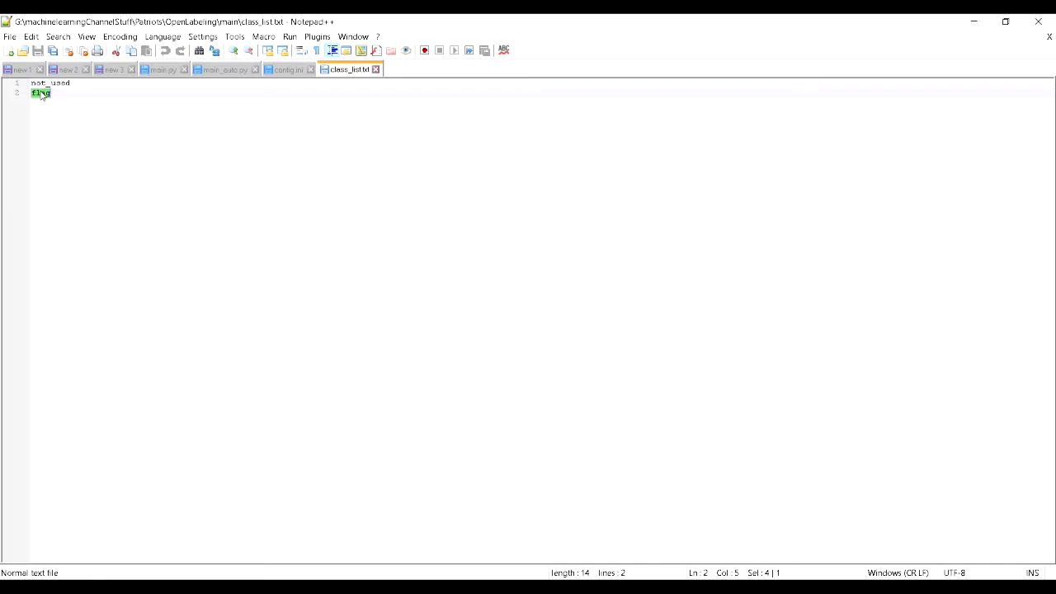
pyautogui.click(283, 71)
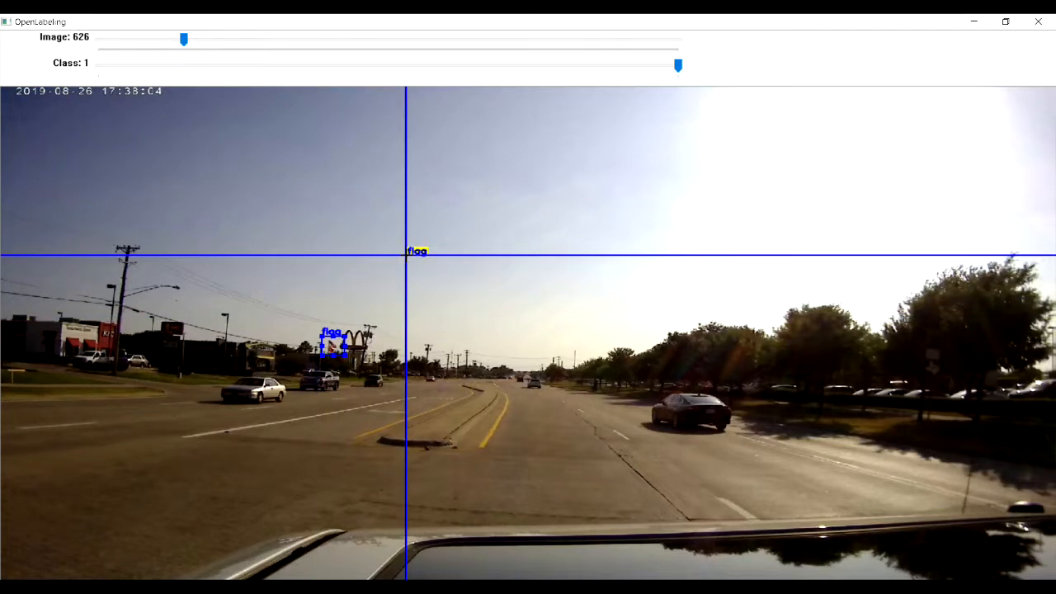
# Switch the active class in the OpenLabeling window from flag to the unused class and back, twice.
pyautogui.press('s')
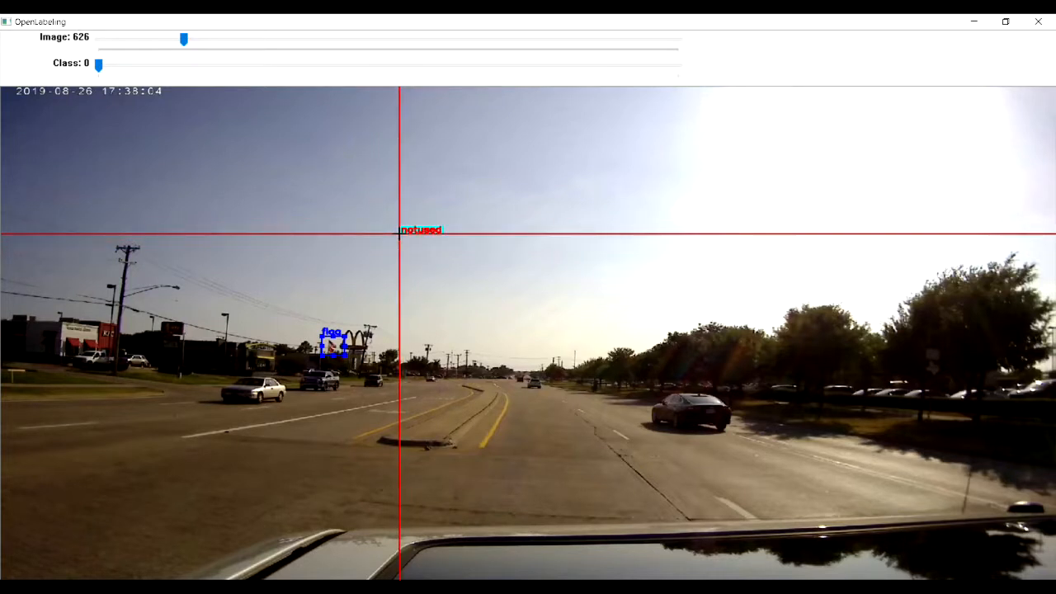
pyautogui.press('w')
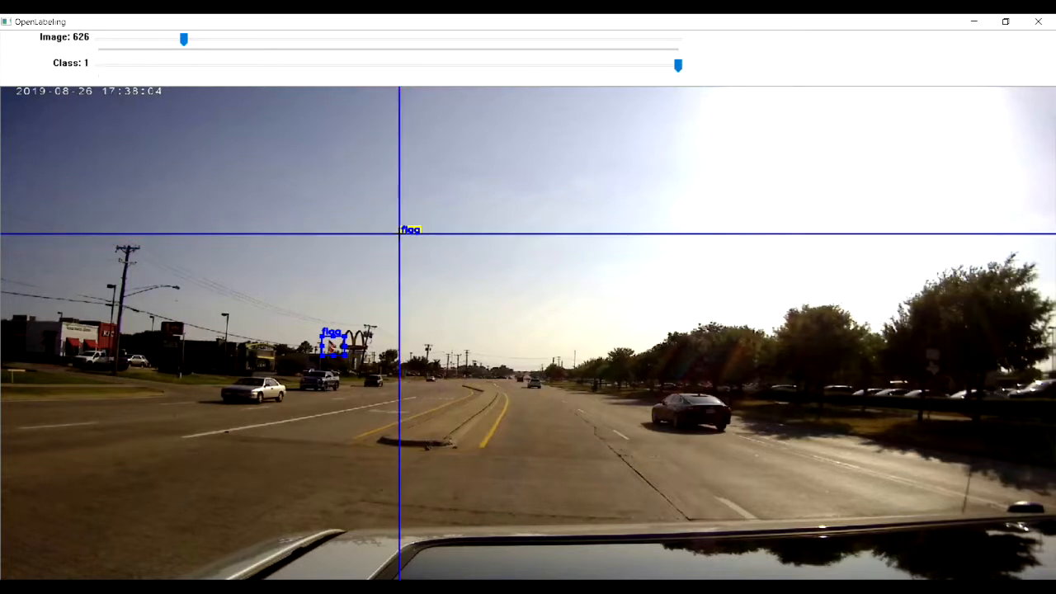
pyautogui.press('s')
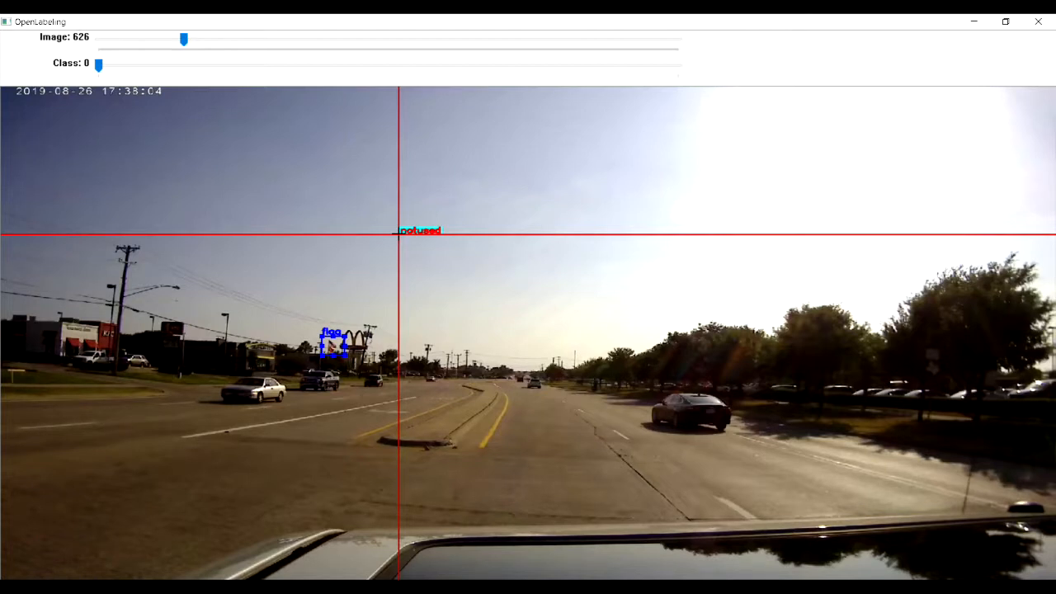
pyautogui.press('w')
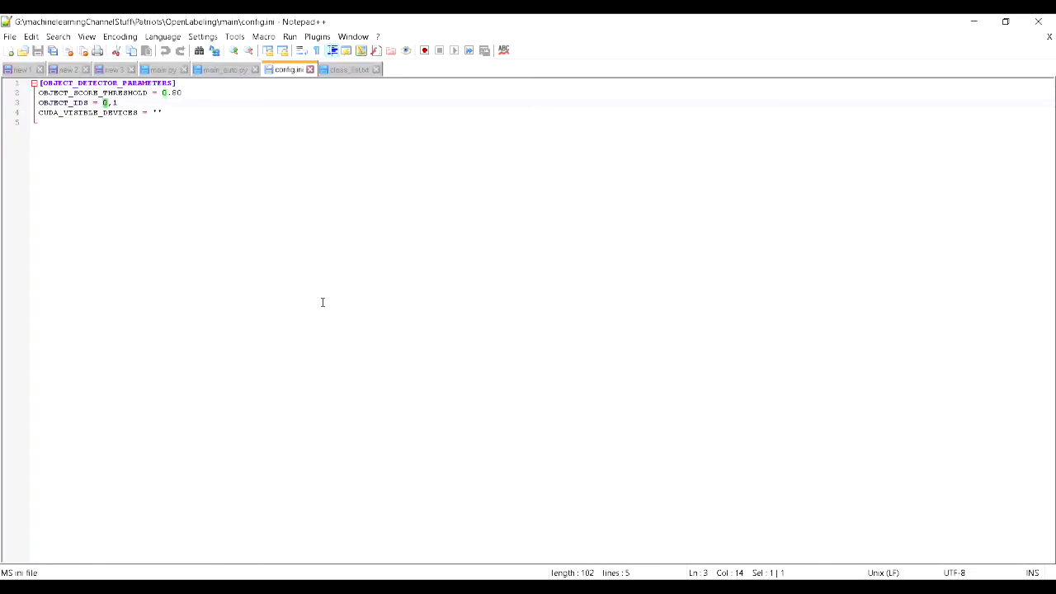
# Revisit main_auto.py, switch to the browser and view the repository header of the OpenLabeling GitHub page.
pyautogui.click(221, 73)
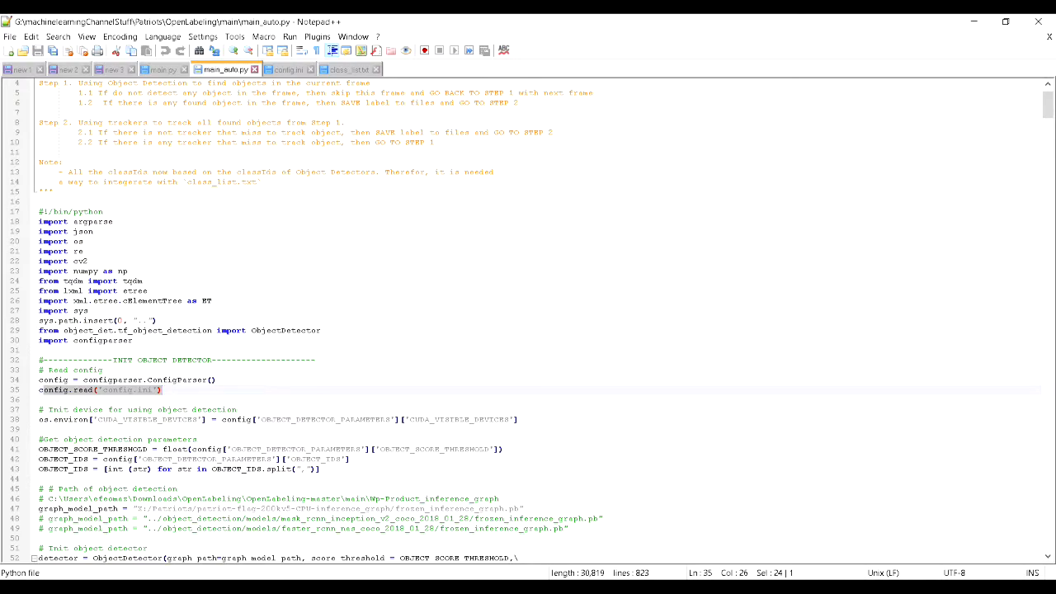
pyautogui.hotkey('alt', 'Tab')
pyautogui.scroll(13, 206, 264)
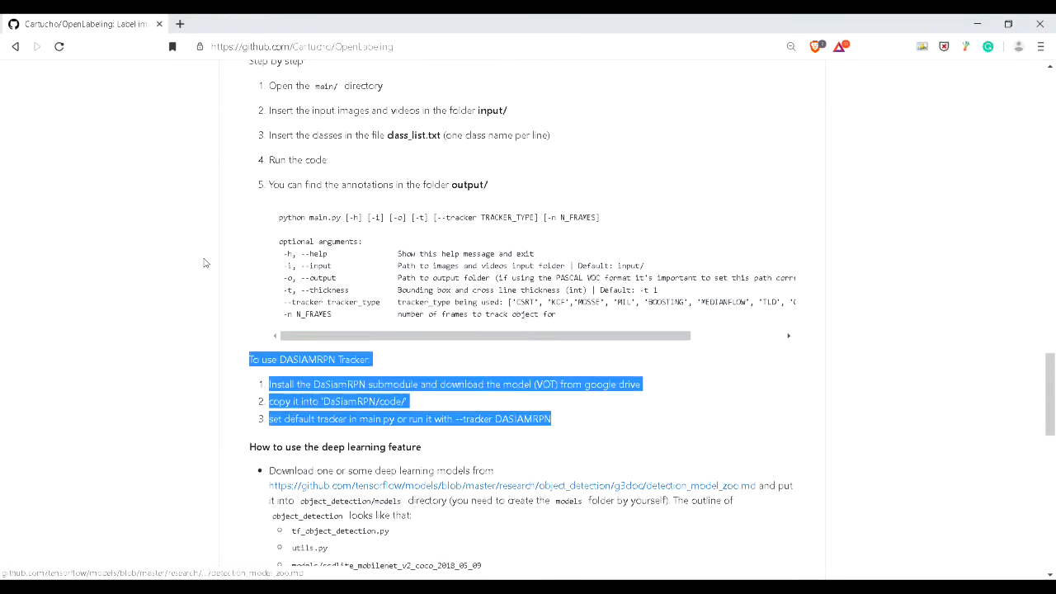
pyautogui.scroll(5, 206, 263)
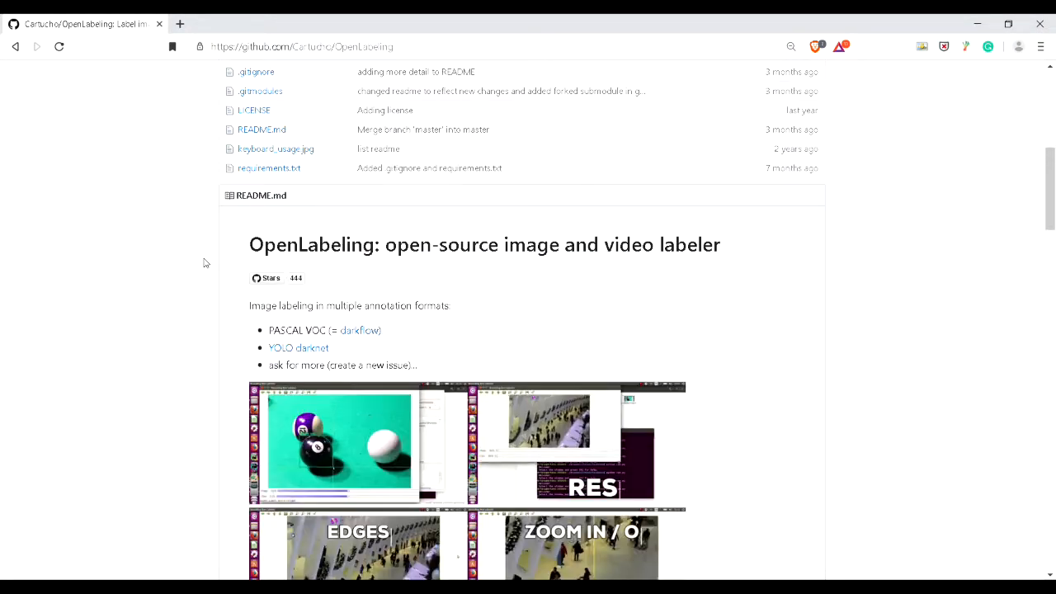
pyautogui.scroll(5, 205, 262)
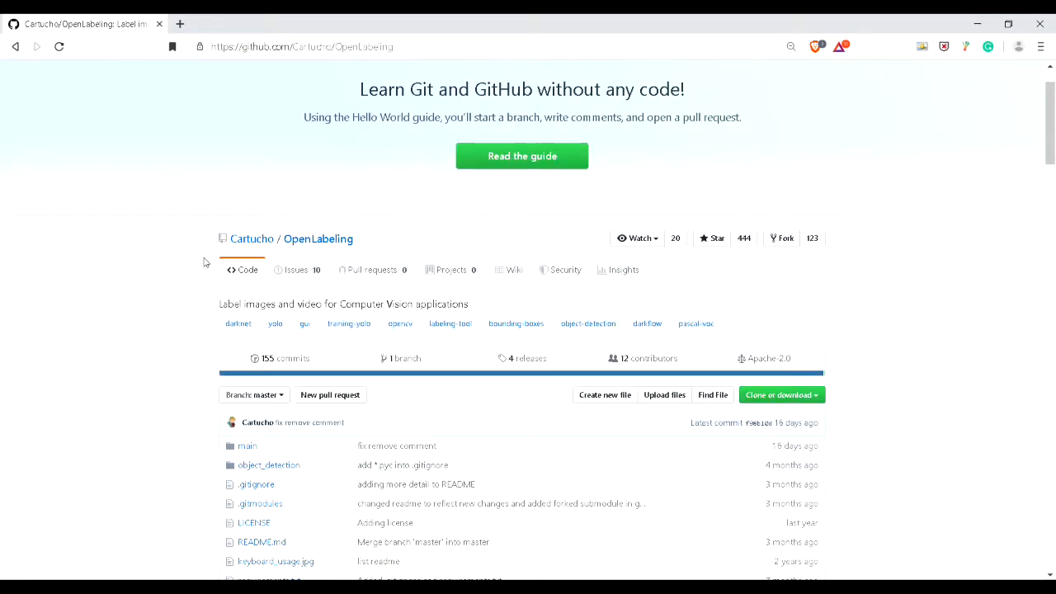
# Open the mAP (mean Average Precision) repository from the OpenLabeling owner's GitHub profile.
pyautogui.click(243, 242)
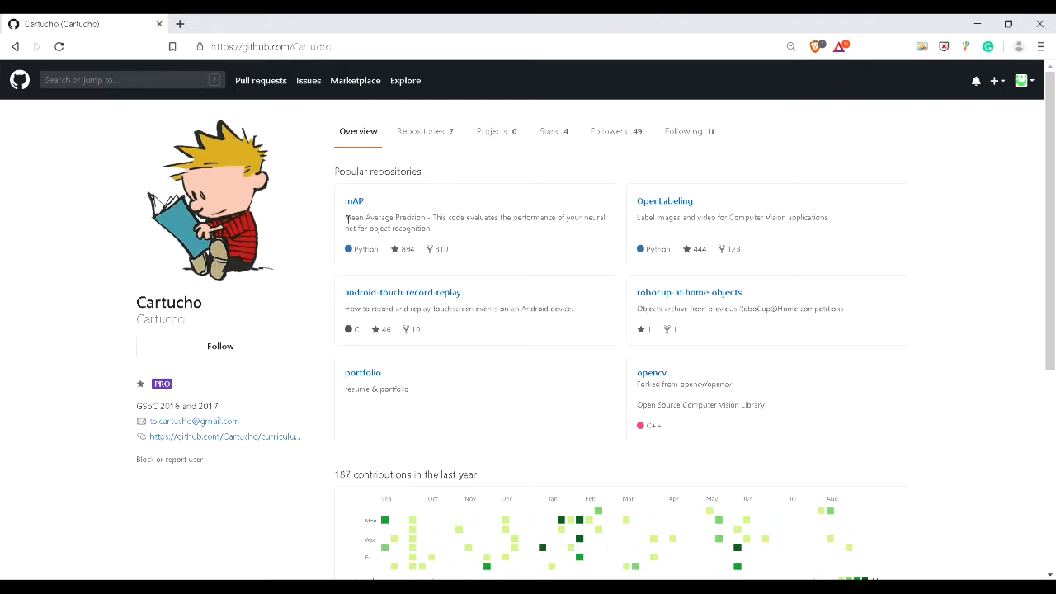
pyautogui.moveTo(344, 218); pyautogui.dragTo(434, 217)
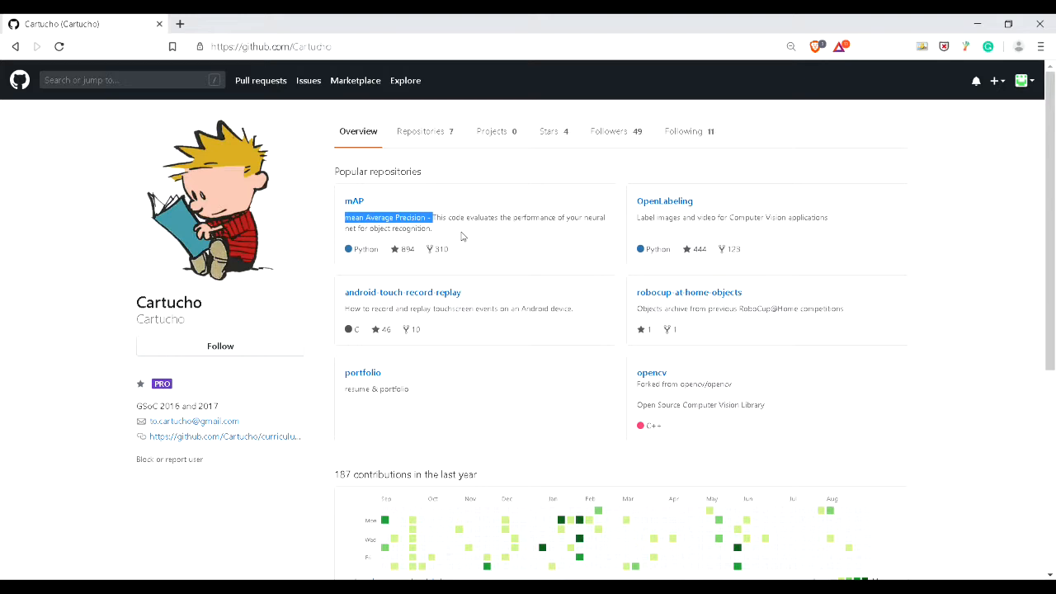
pyautogui.click(352, 204)
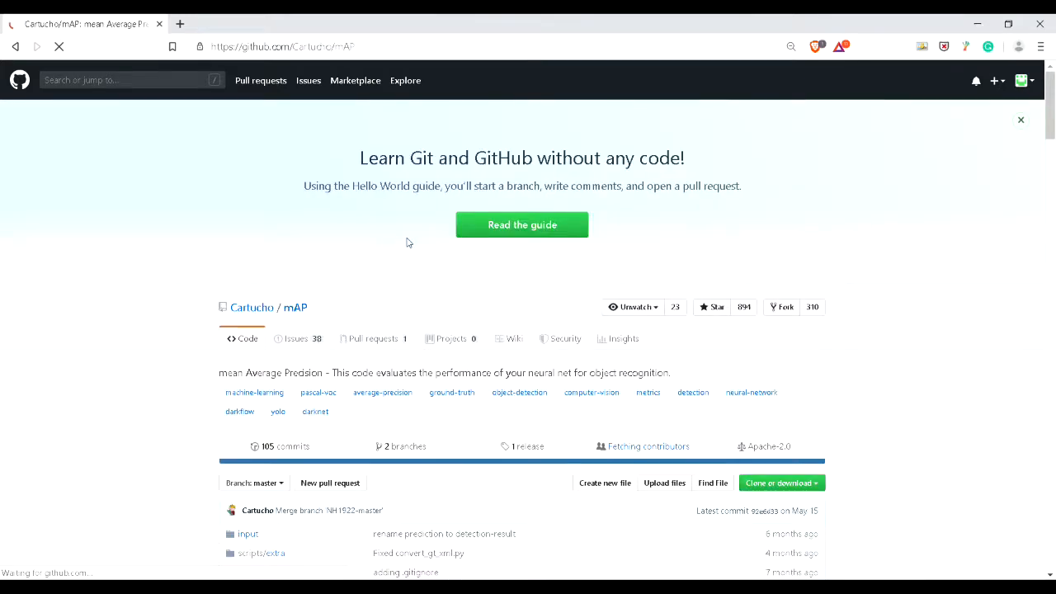
# Examine the mAP README's explanation of IoU, the precision/recall curve and the AP and mAP calculations.
pyautogui.scroll(-7, 310, 288)
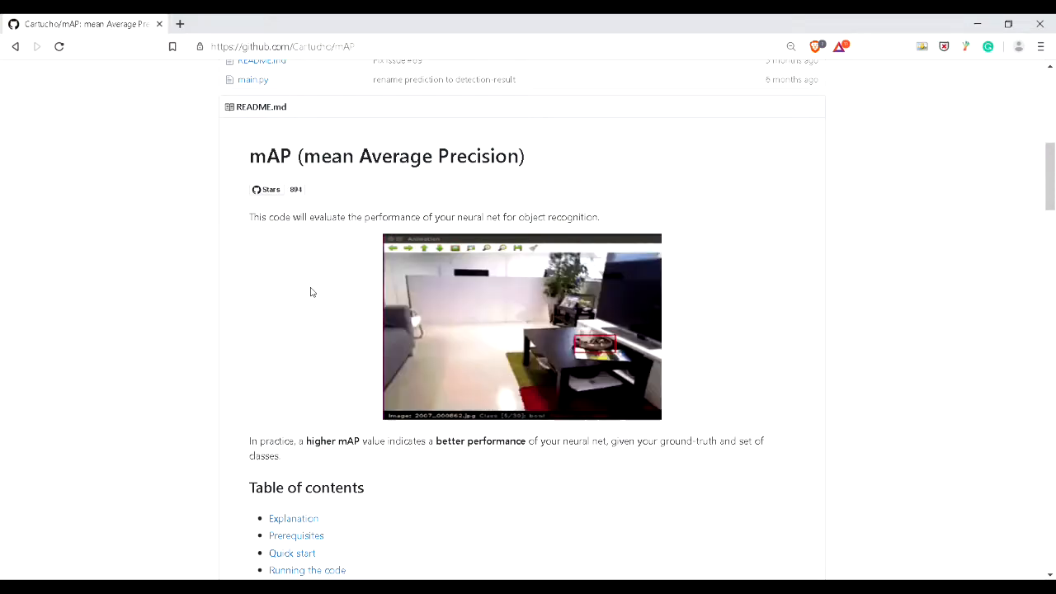
pyautogui.scroll(-2, 311, 289)
pyautogui.scroll(1, 203, 302)
pyautogui.scroll(-6, 203, 302)
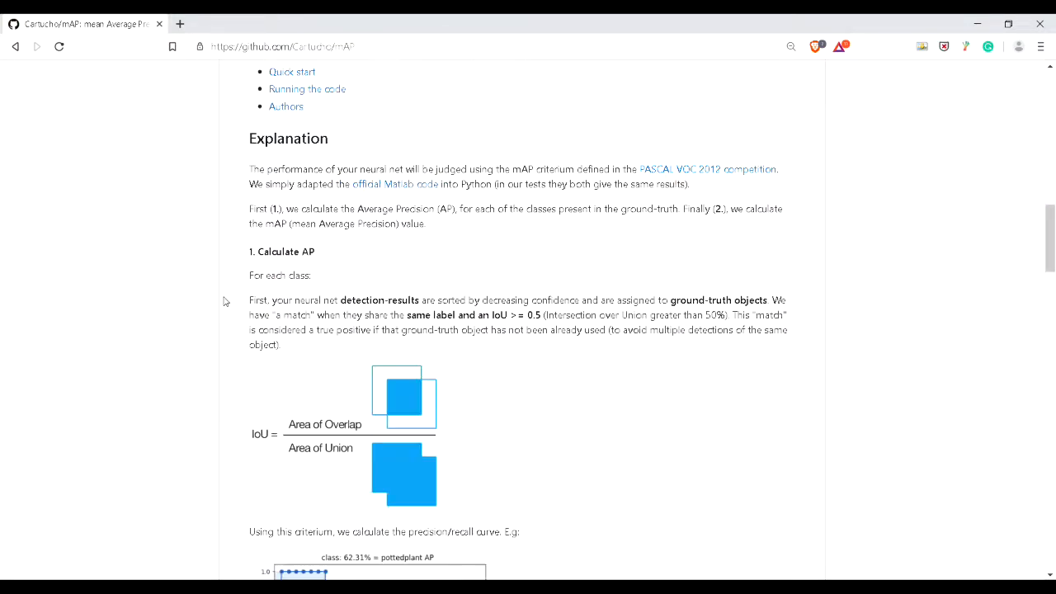
pyautogui.scroll(-4, 223, 301)
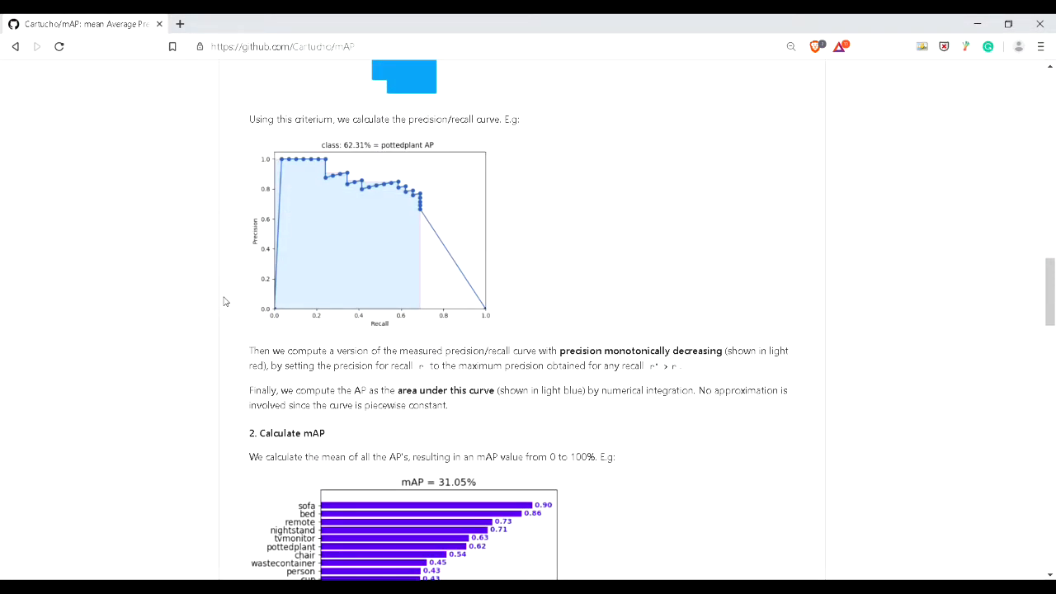
# Go back from the mAP repository to the owner's GitHub profile and open the OpenLabeling repository.
pyautogui.scroll(12, 222, 301)
pyautogui.scroll(5, 222, 302)
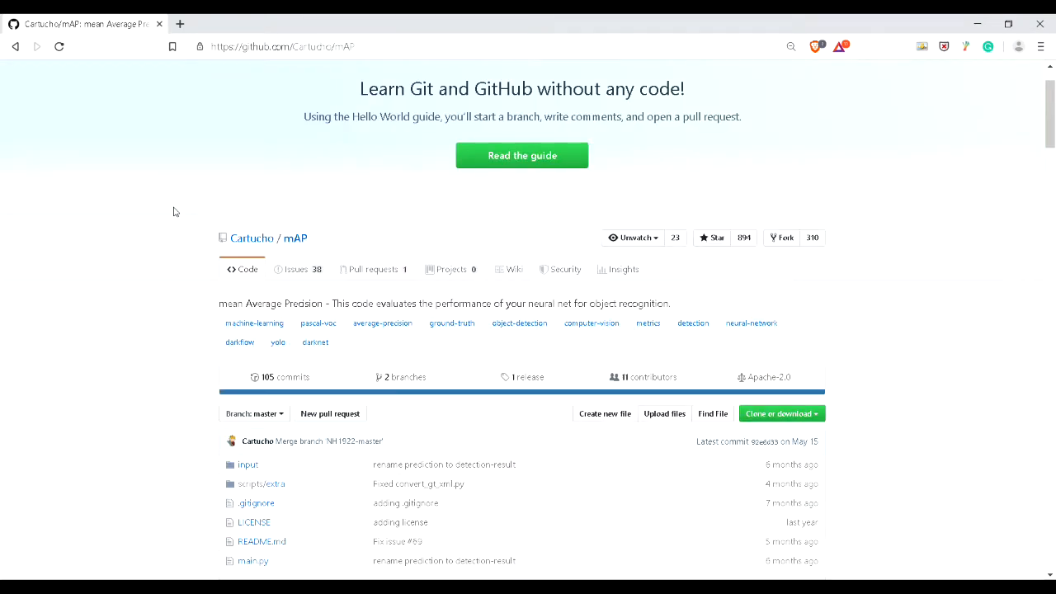
pyautogui.click(16, 47)
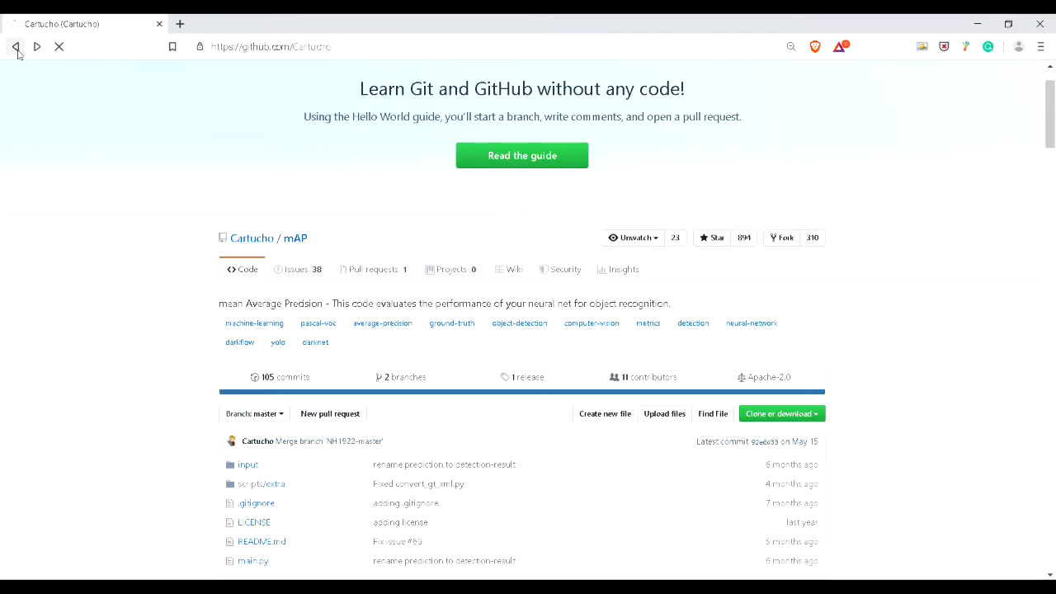
pyautogui.click(672, 201)
# Examine the OpenLabeling README's latest features, quick start, prerequisites and Run project instructions.
pyautogui.scroll(-8, 300, 415)
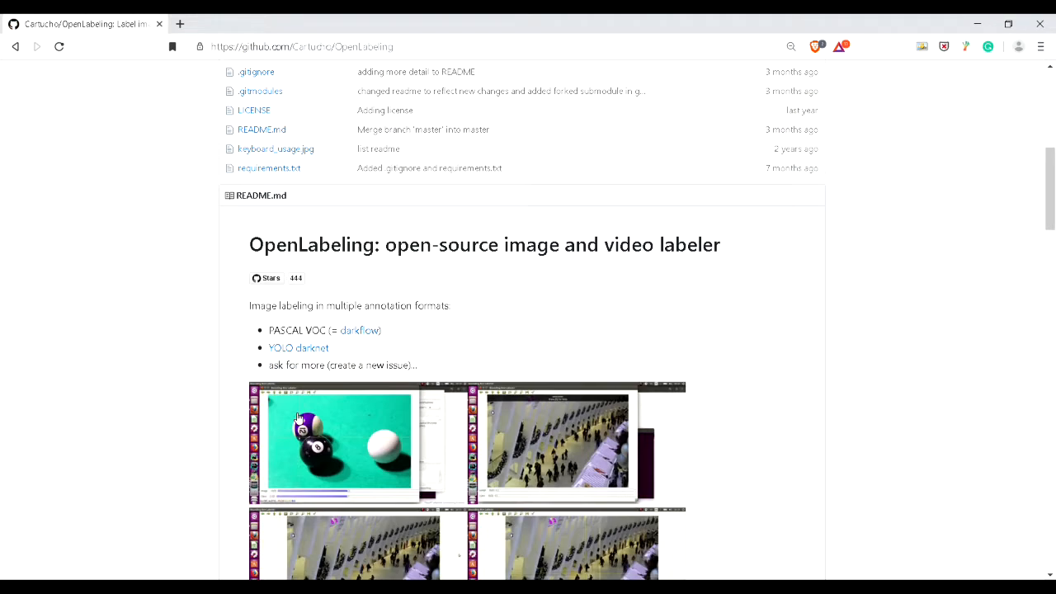
pyautogui.scroll(-4, 151, 382)
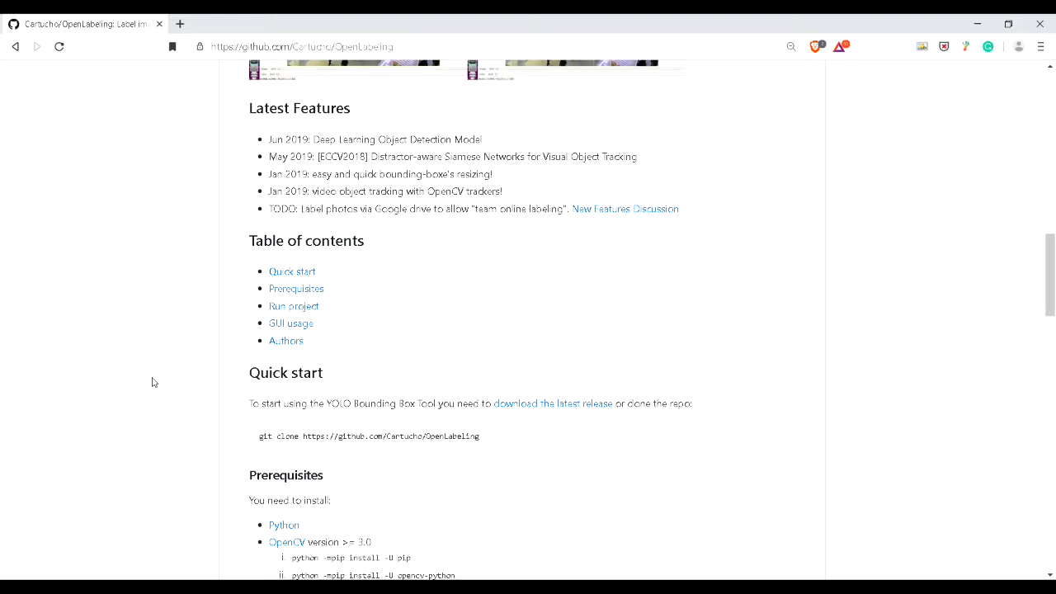
pyautogui.scroll(-5, 165, 353)
pyautogui.scroll(-3, 245, 330)
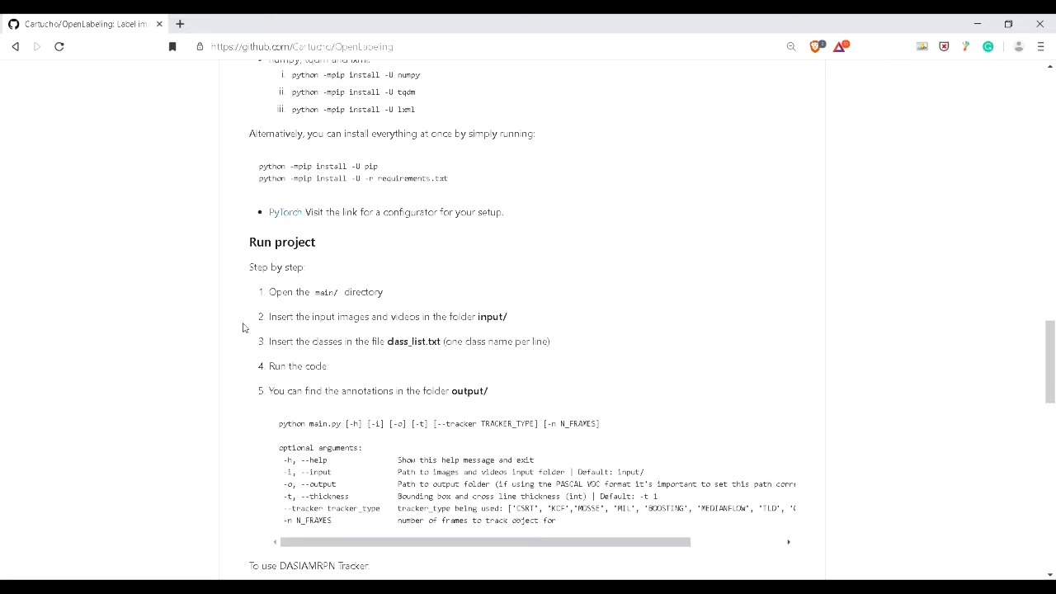
pyautogui.scroll(-3, 242, 327)
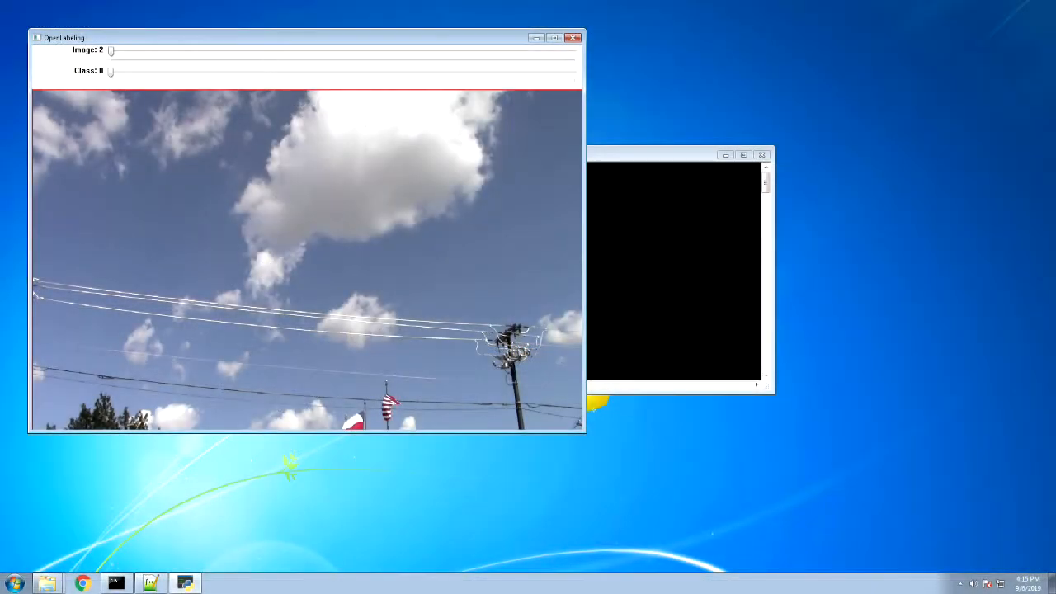
# Switch to the OpenLabeling window and advance frame by frame from image 2 to image 31, checking the flags for automatic bounding boxes.
pyautogui.press('d')
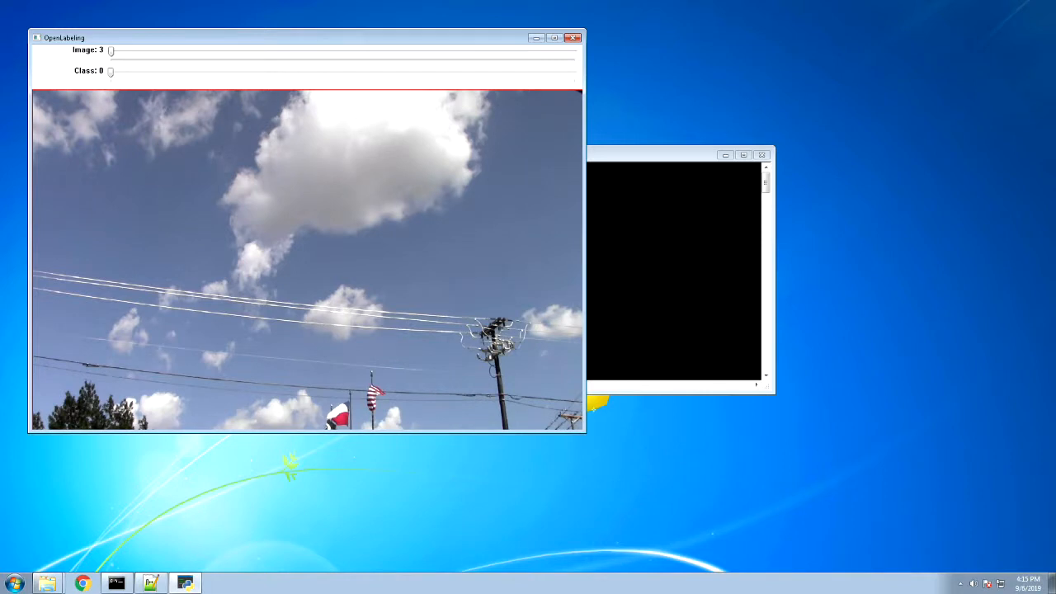
pyautogui.press('d')
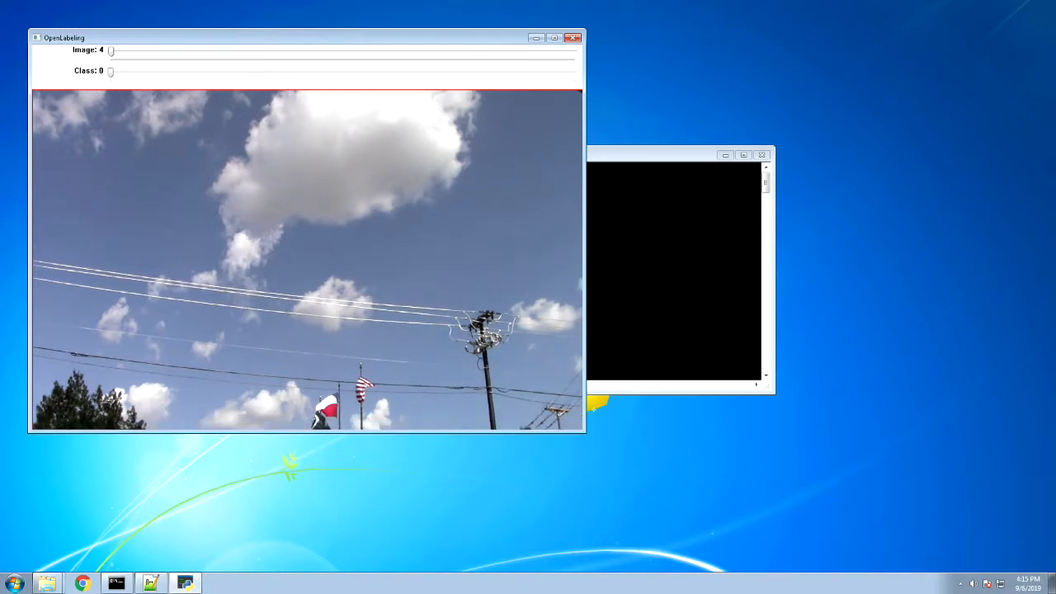
pyautogui.press('d')
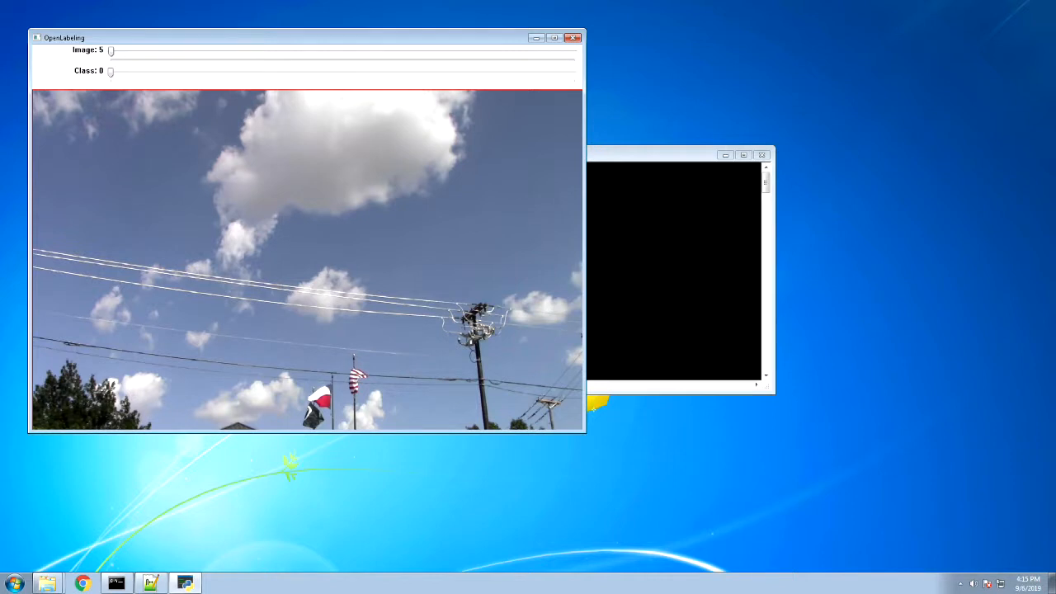
pyautogui.press('d')
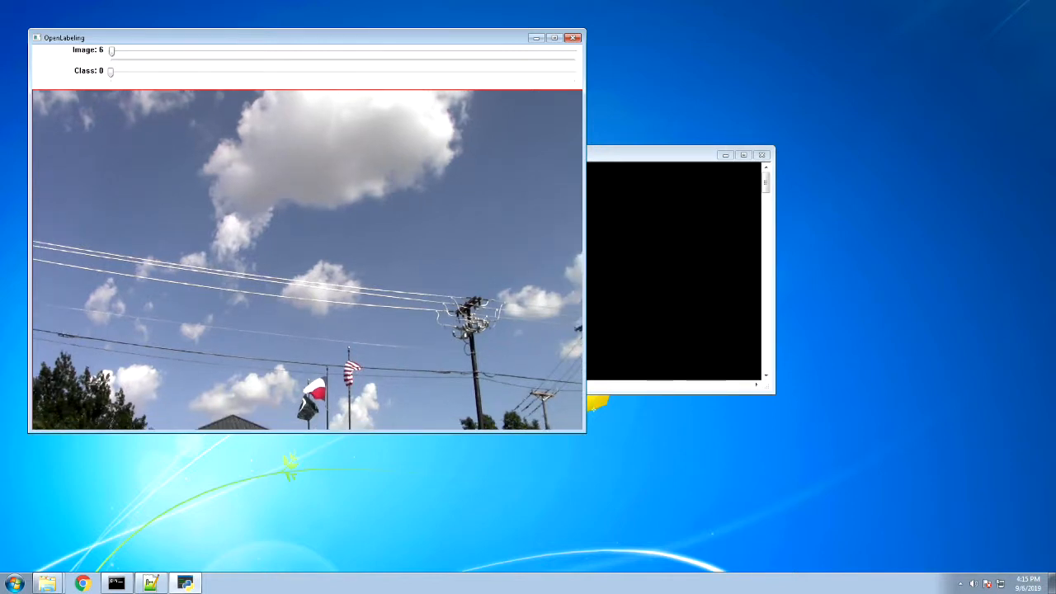
pyautogui.press('d')
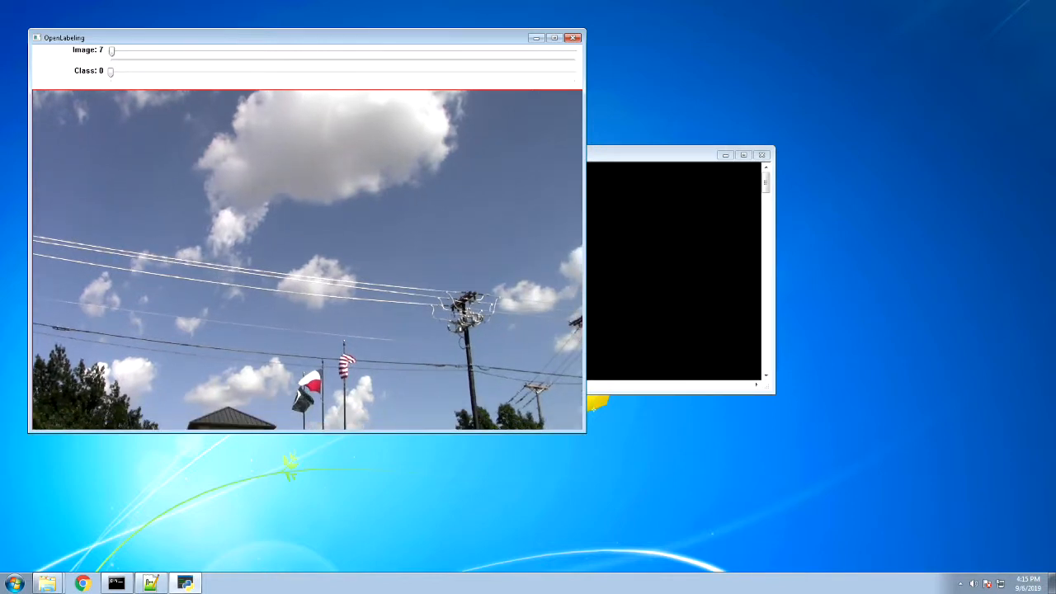
pyautogui.press('d')
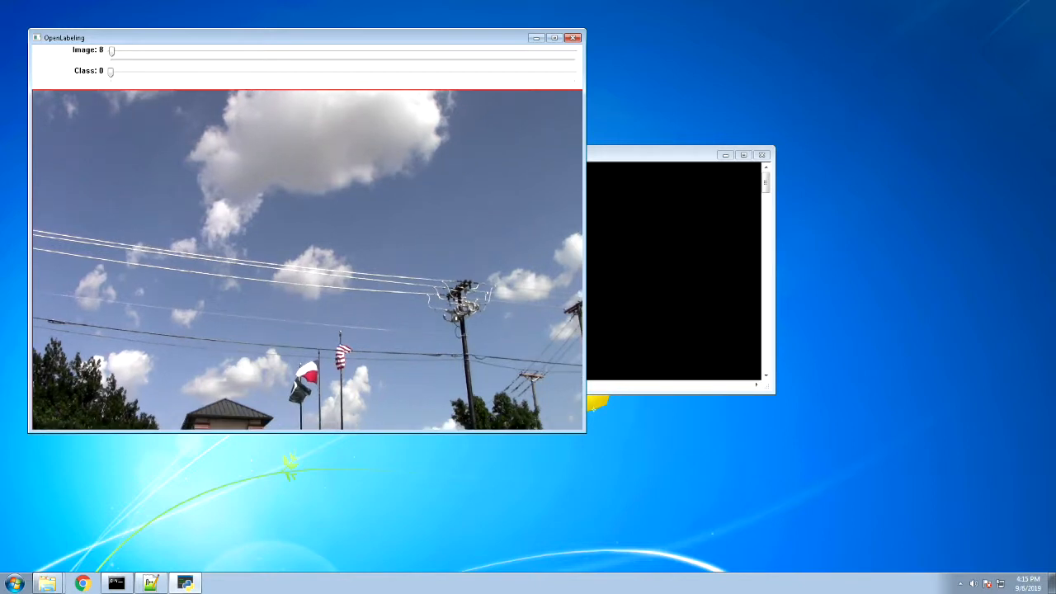
pyautogui.press('d')
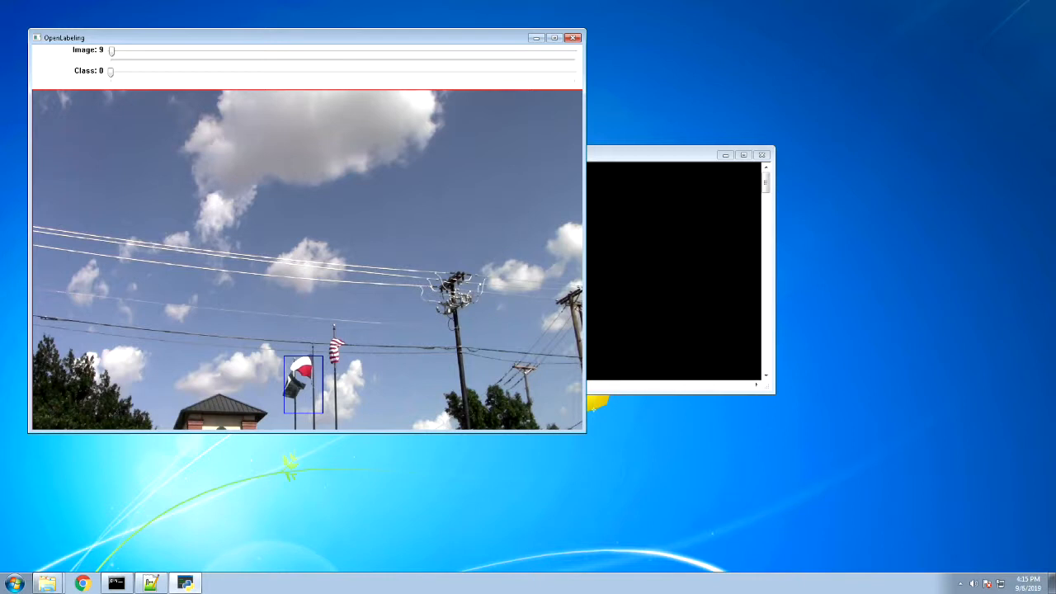
pyautogui.press('d')
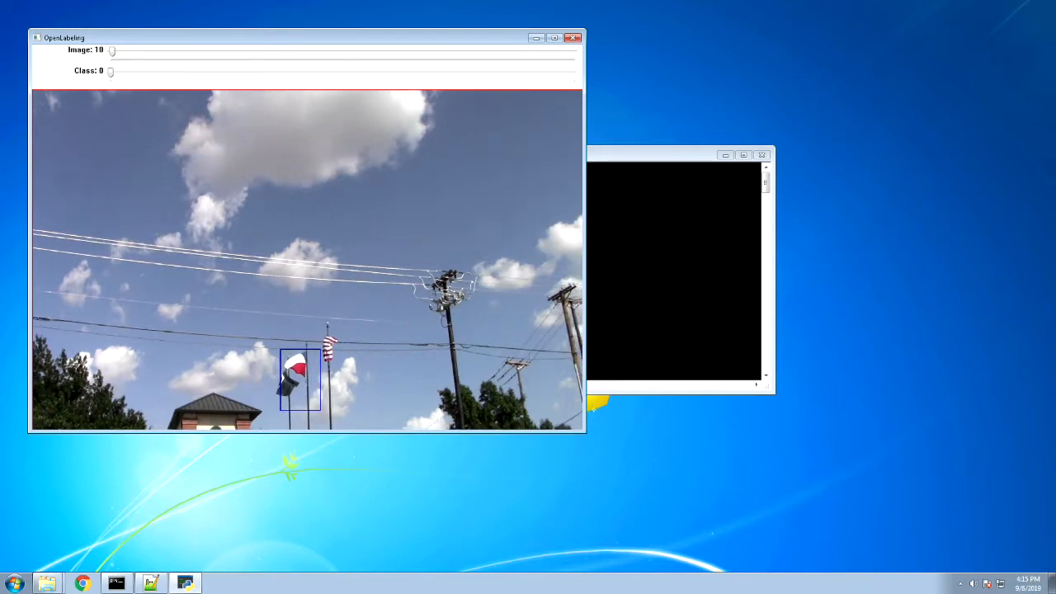
pyautogui.press('d')
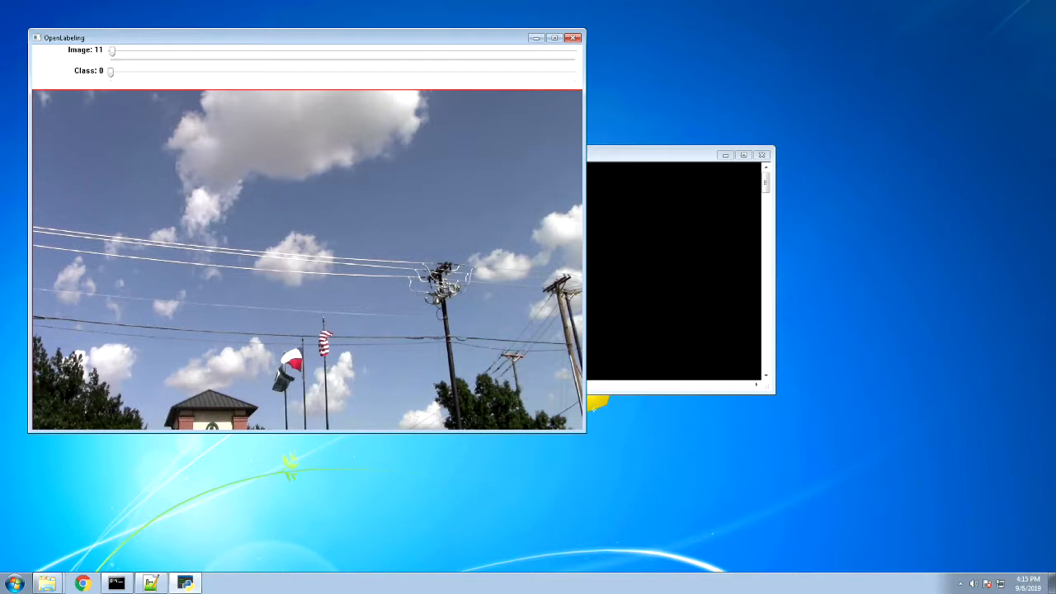
pyautogui.press('d')
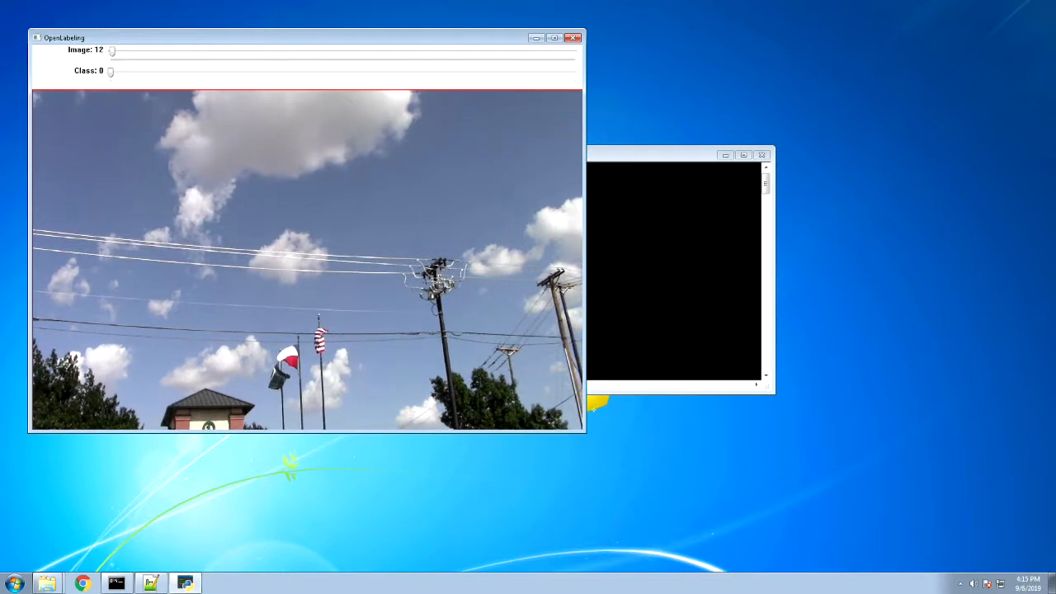
pyautogui.press('d')
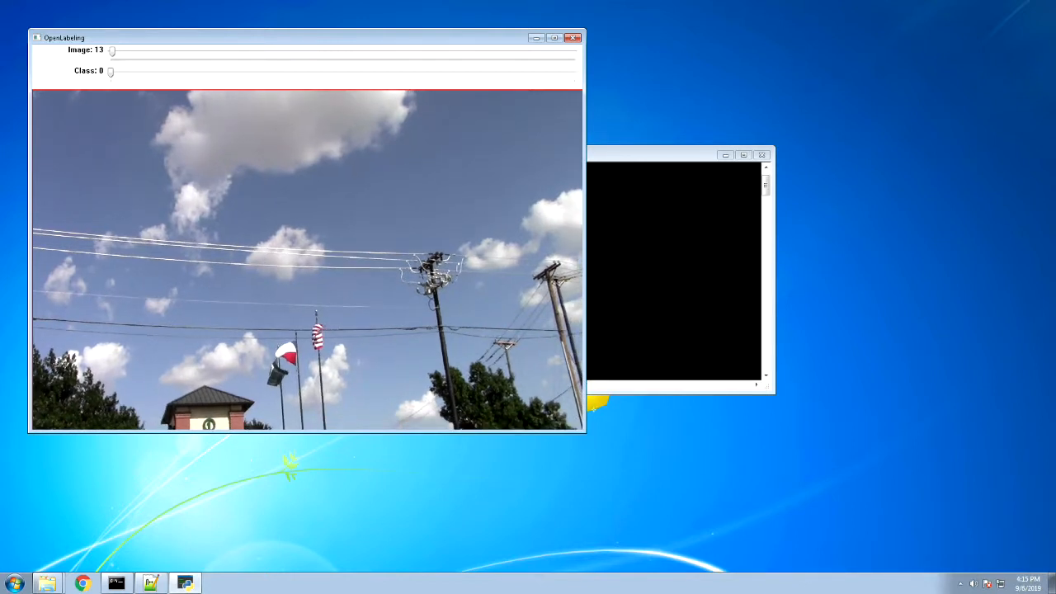
pyautogui.press('d')
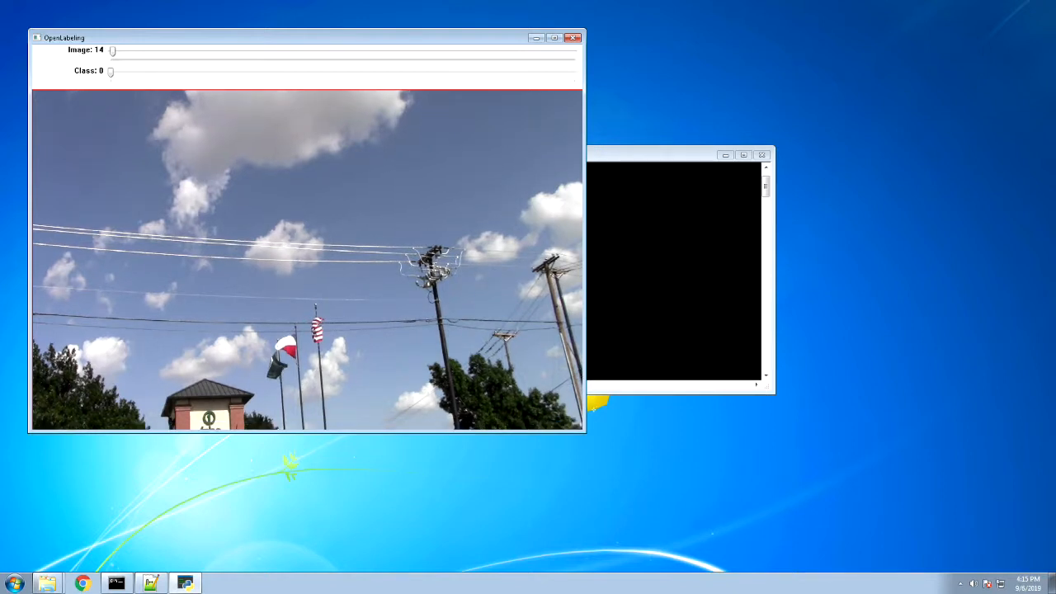
pyautogui.press('d')
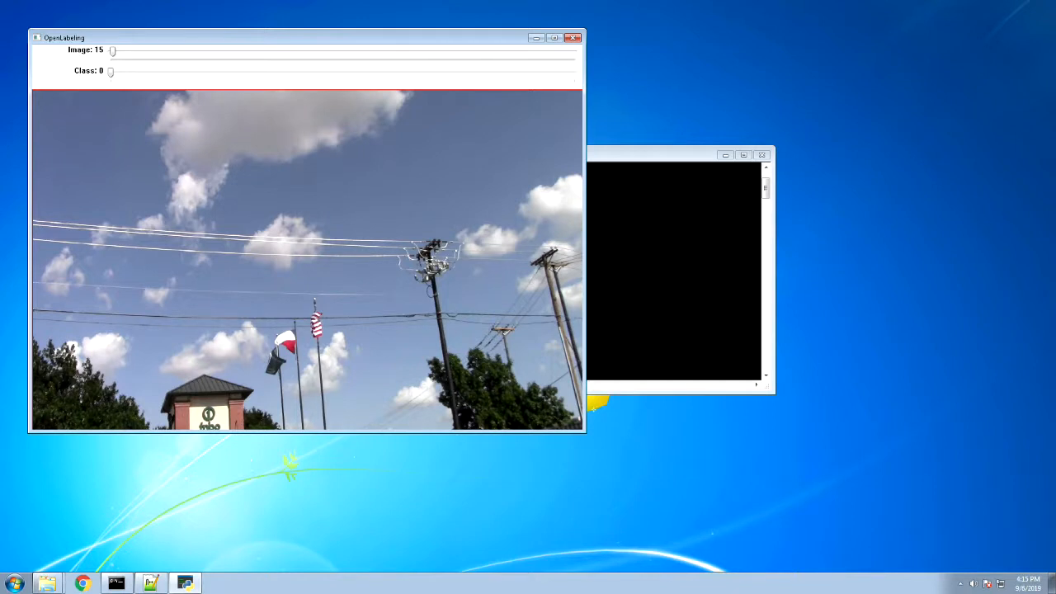
pyautogui.press('d')
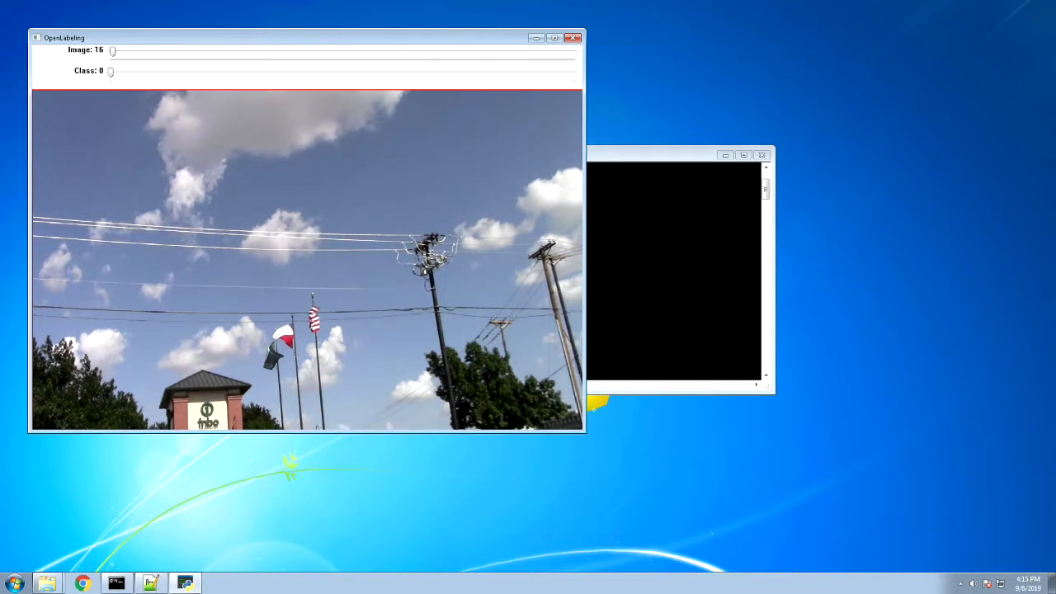
pyautogui.press('d')
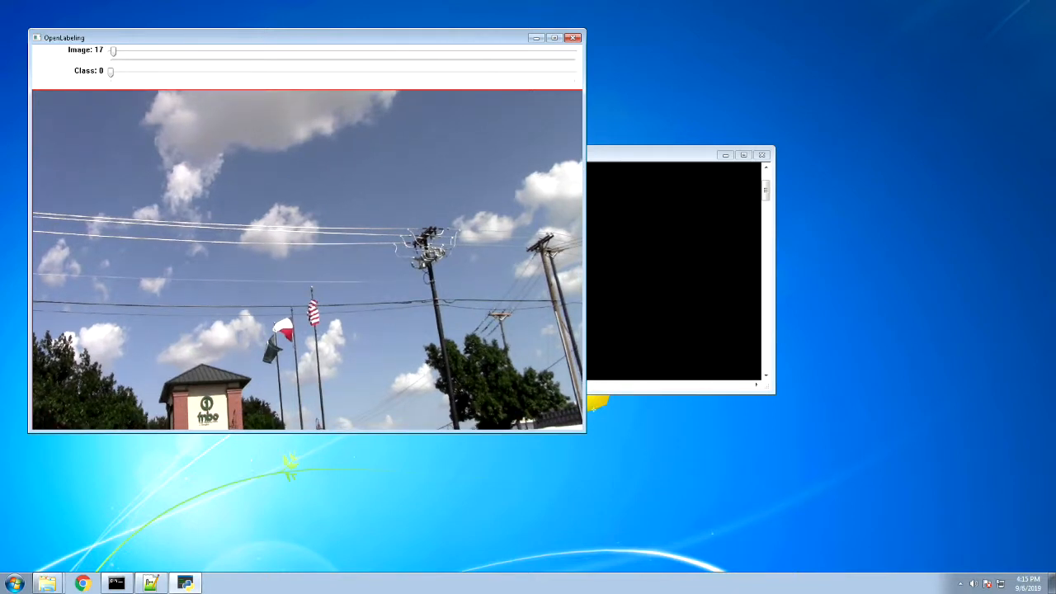
pyautogui.press('d')
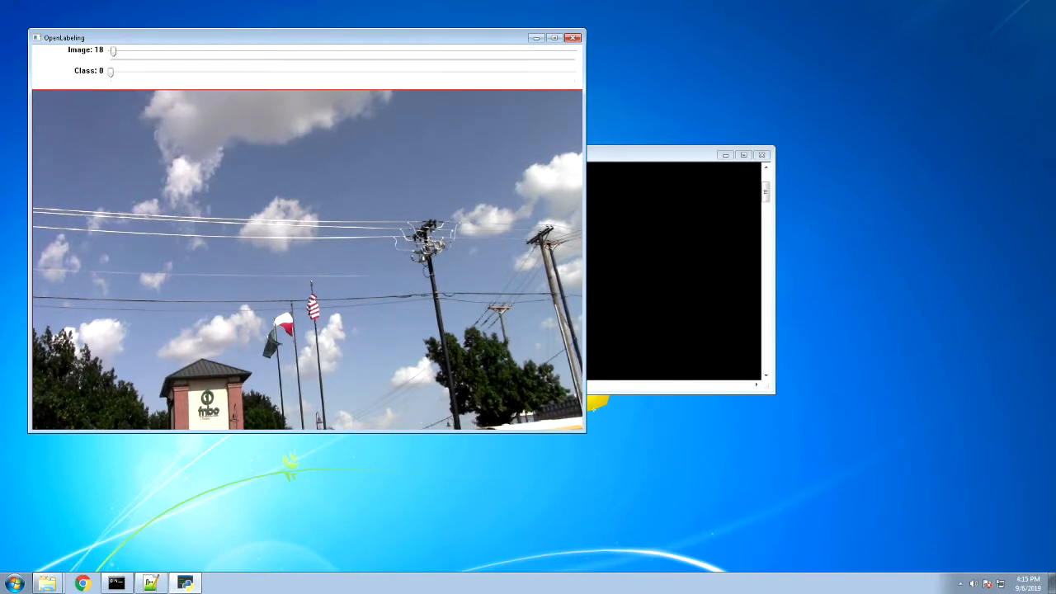
pyautogui.press('d')
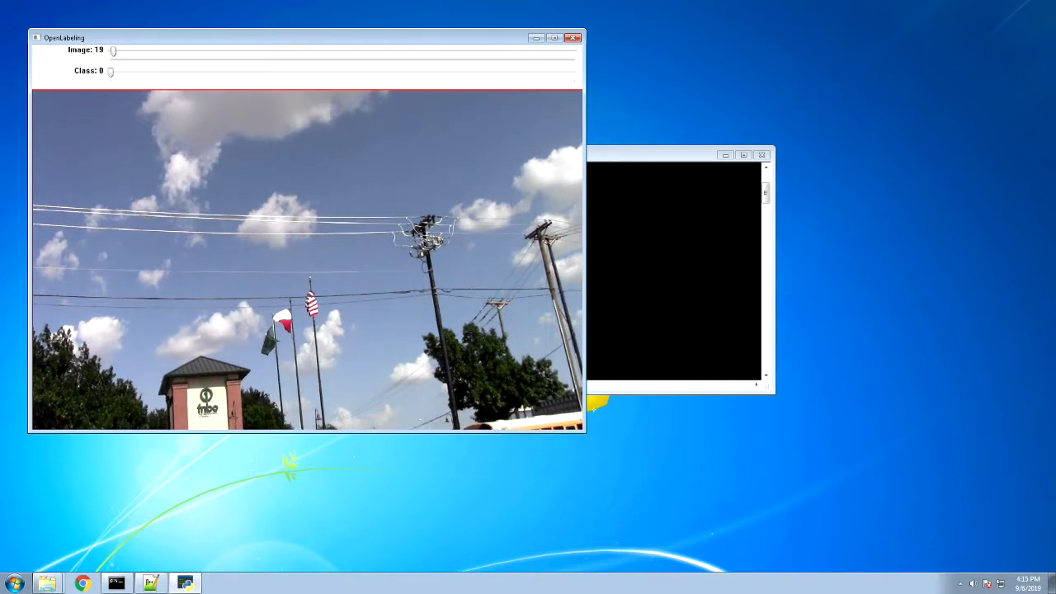
pyautogui.press('d')
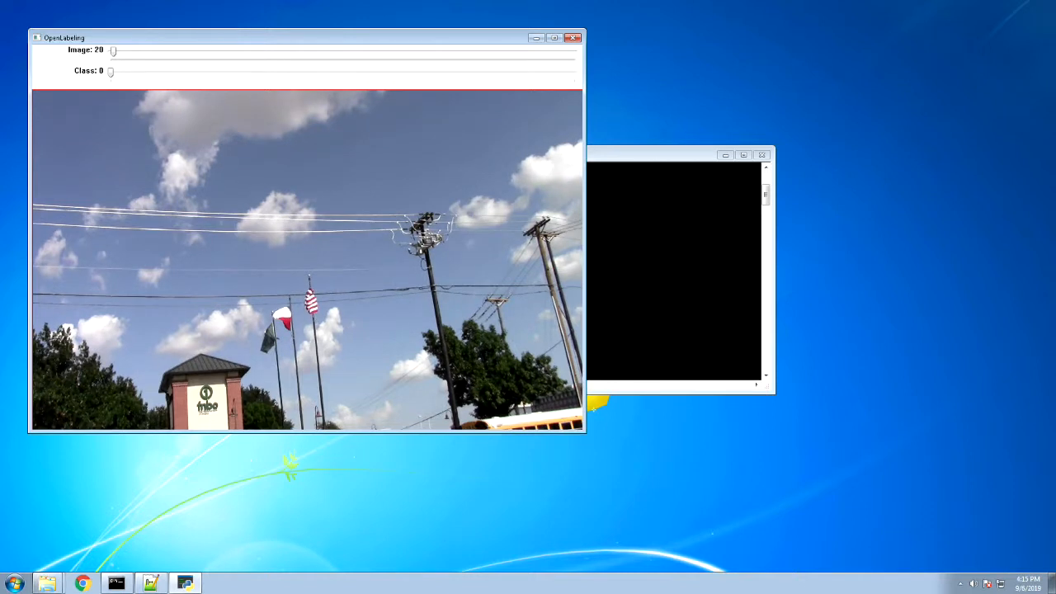
pyautogui.press('d')
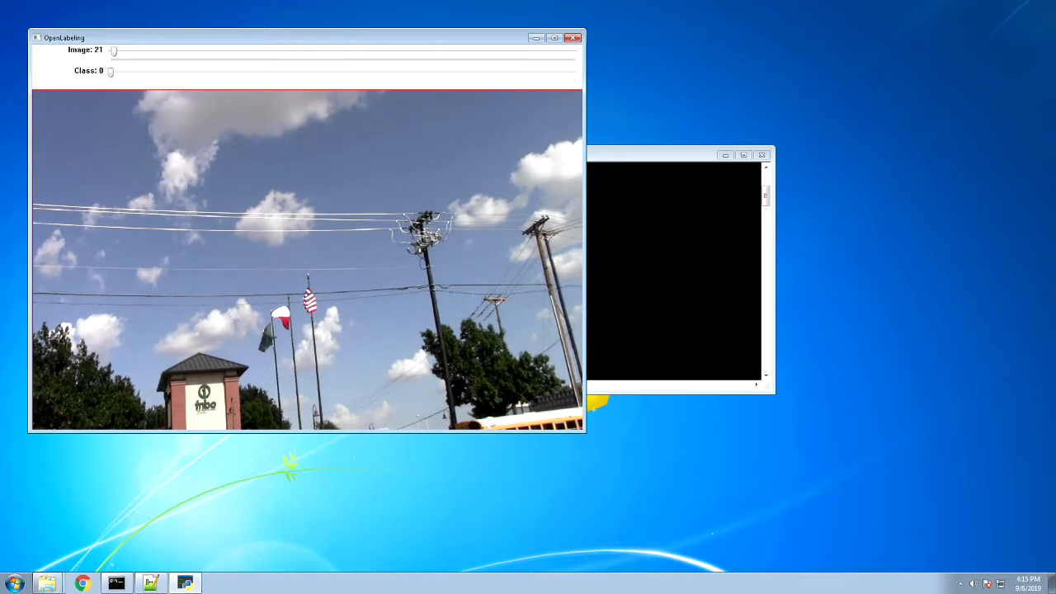
pyautogui.press('d')
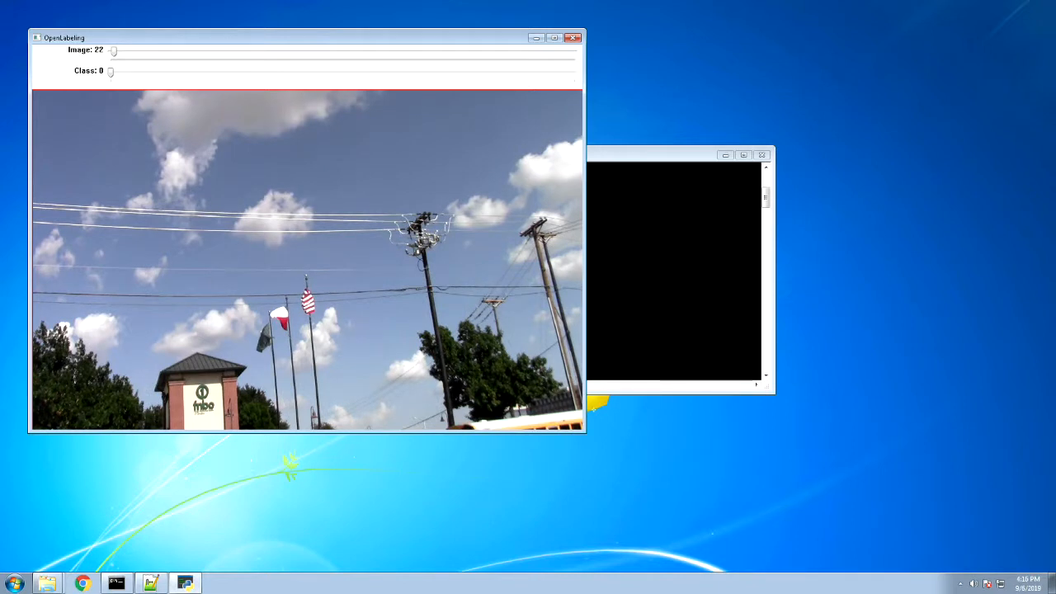
pyautogui.press('d')
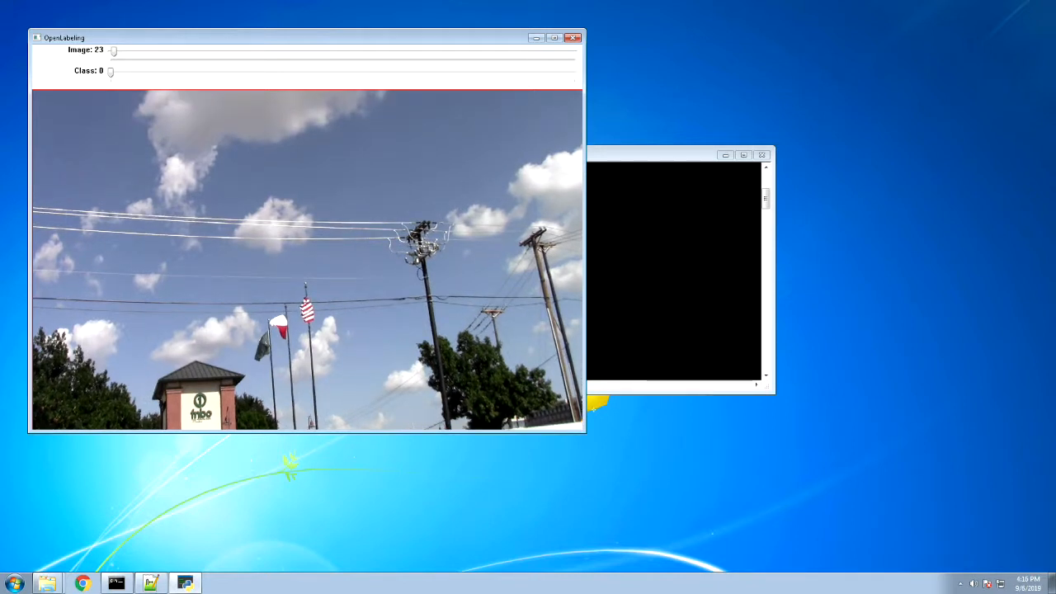
pyautogui.press('d')
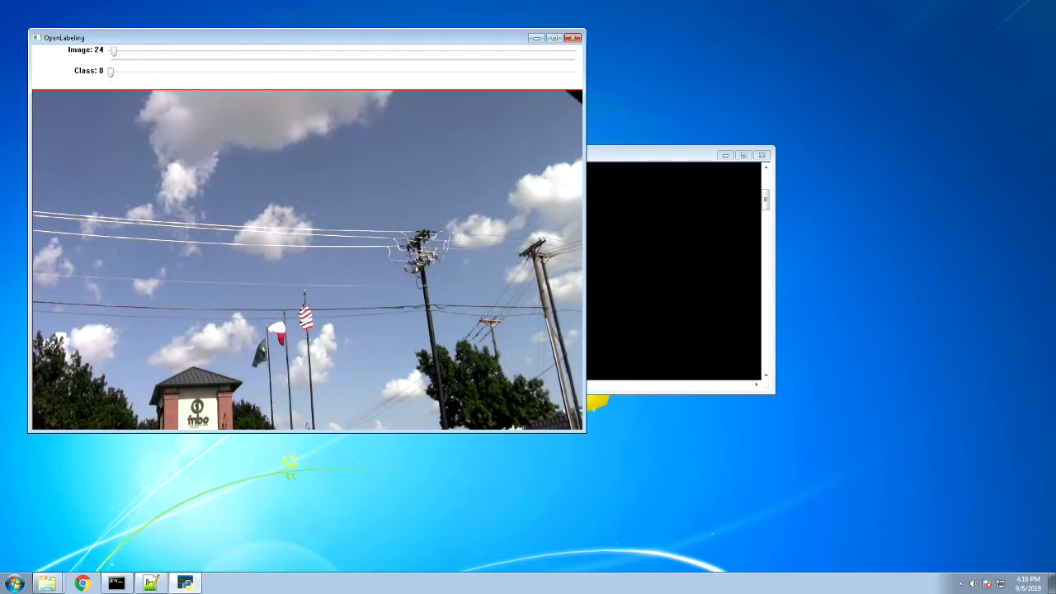
pyautogui.press('d')
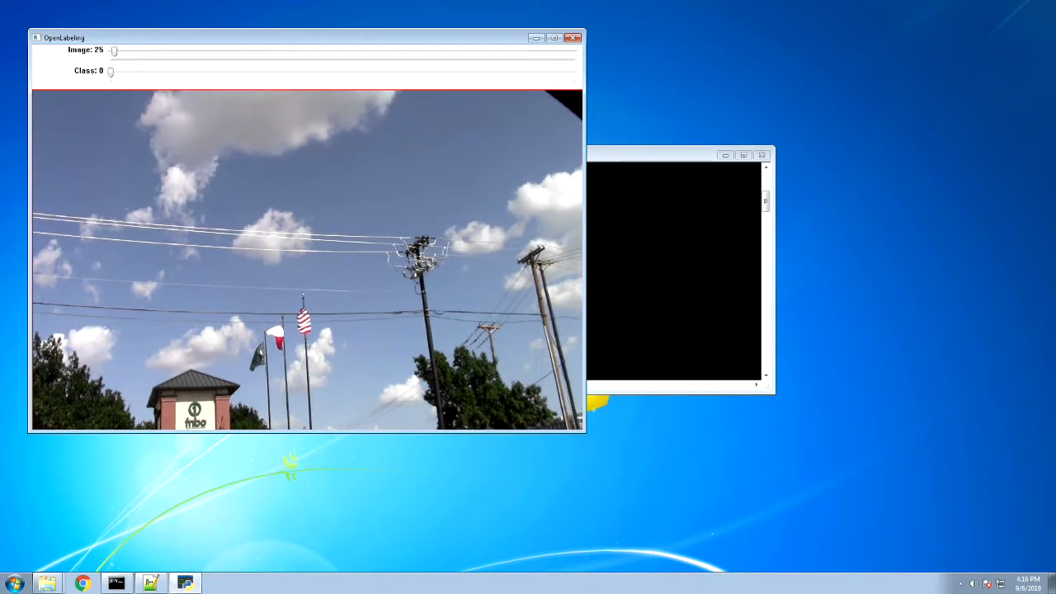
pyautogui.press('d')
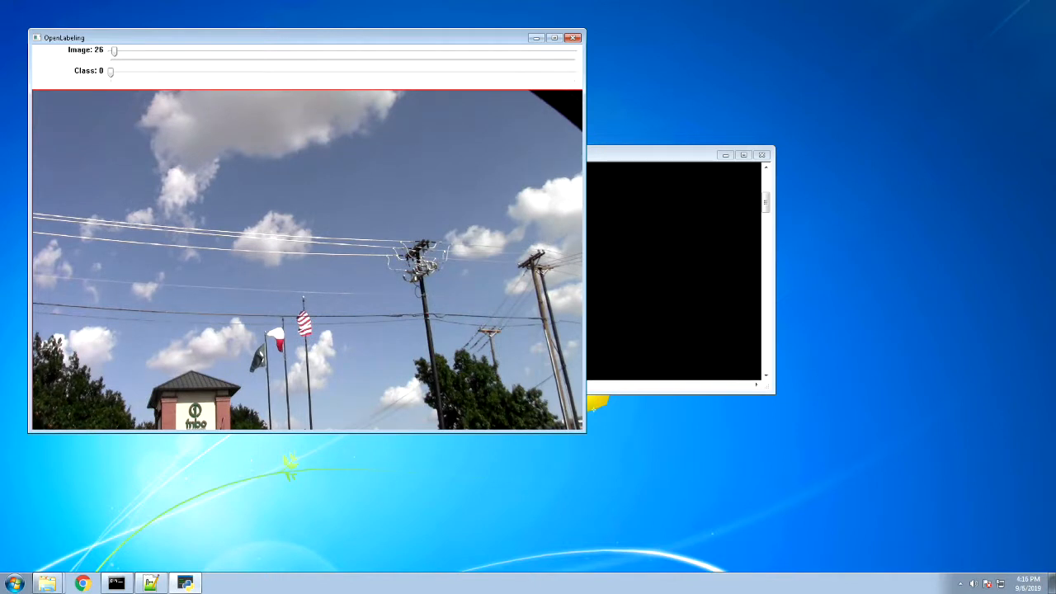
pyautogui.press('d')
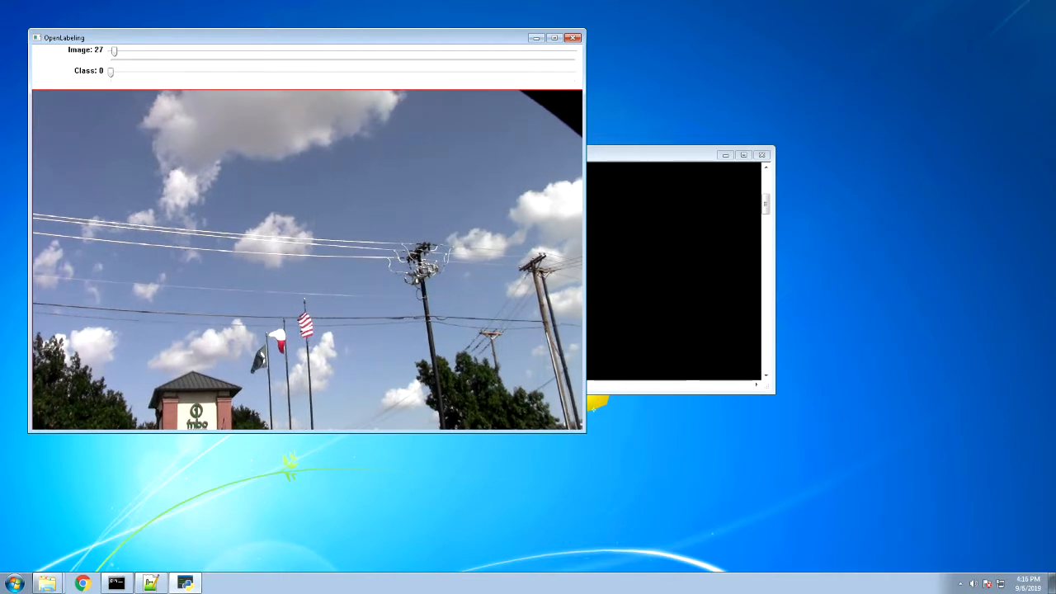
pyautogui.press('d')
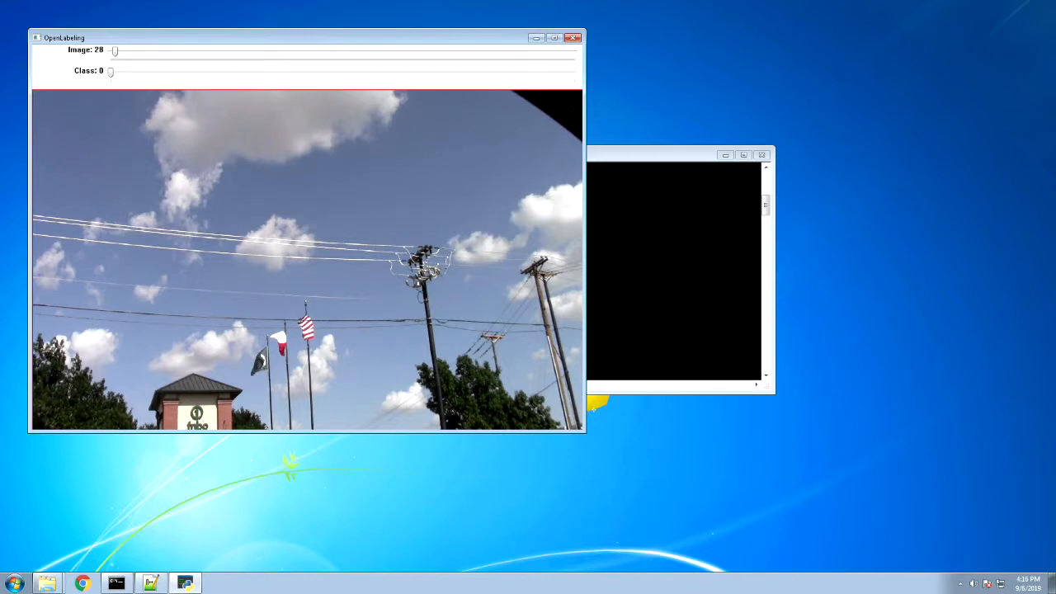
pyautogui.press('d')
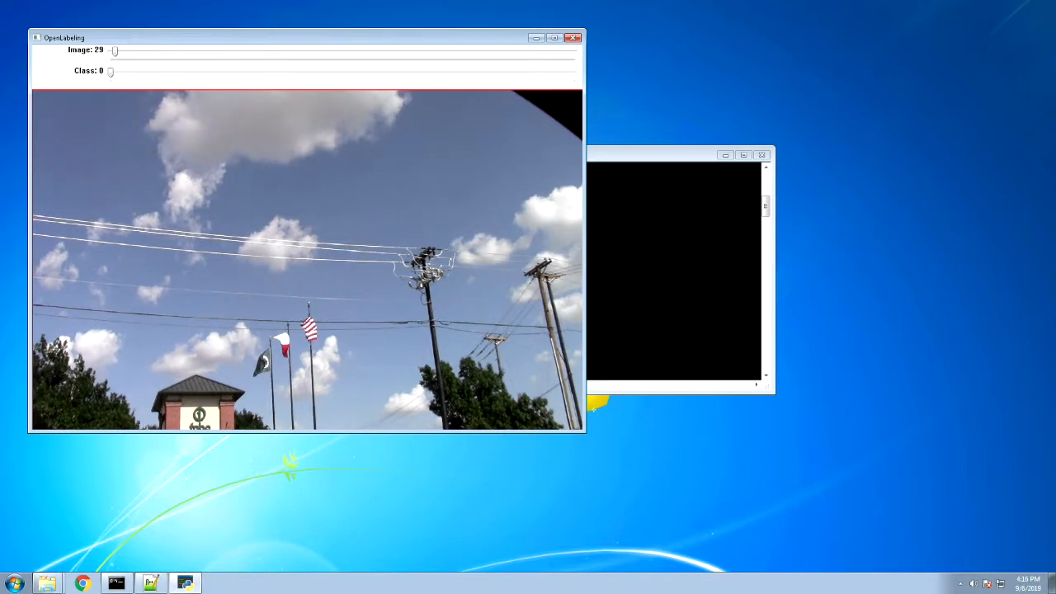
pyautogui.press('d')
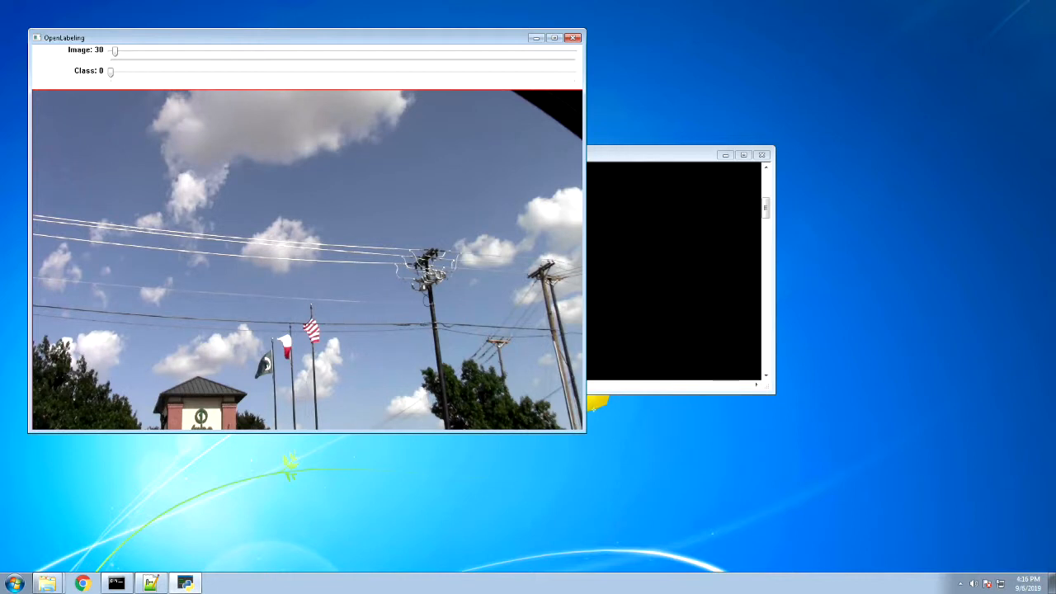
pyautogui.press('d')
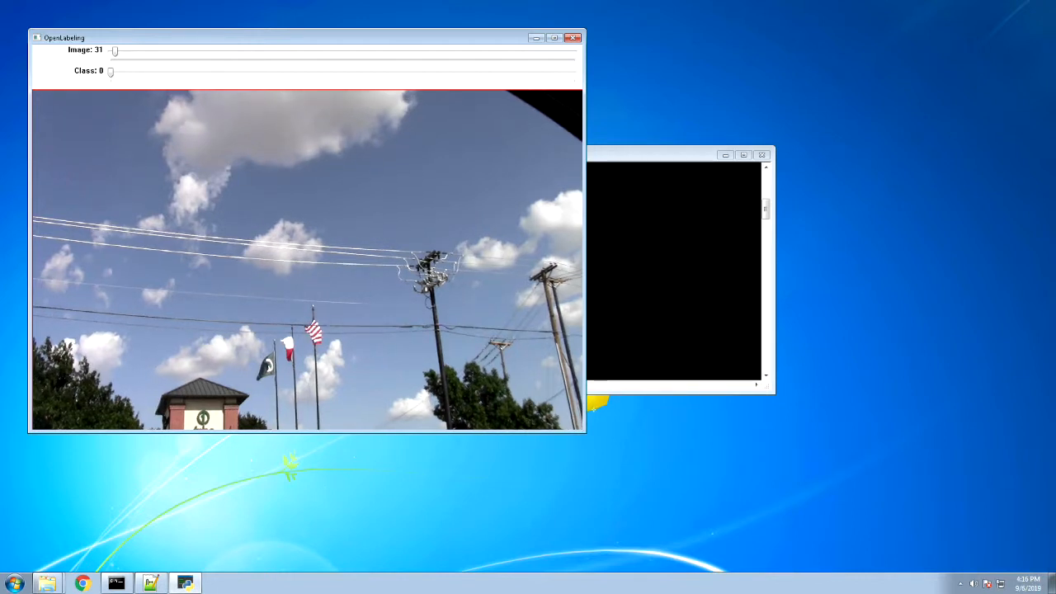
# Advance frame by frame from image 31 to image 128, checking the flags for automatic bounding boxes.
pyautogui.press('d')
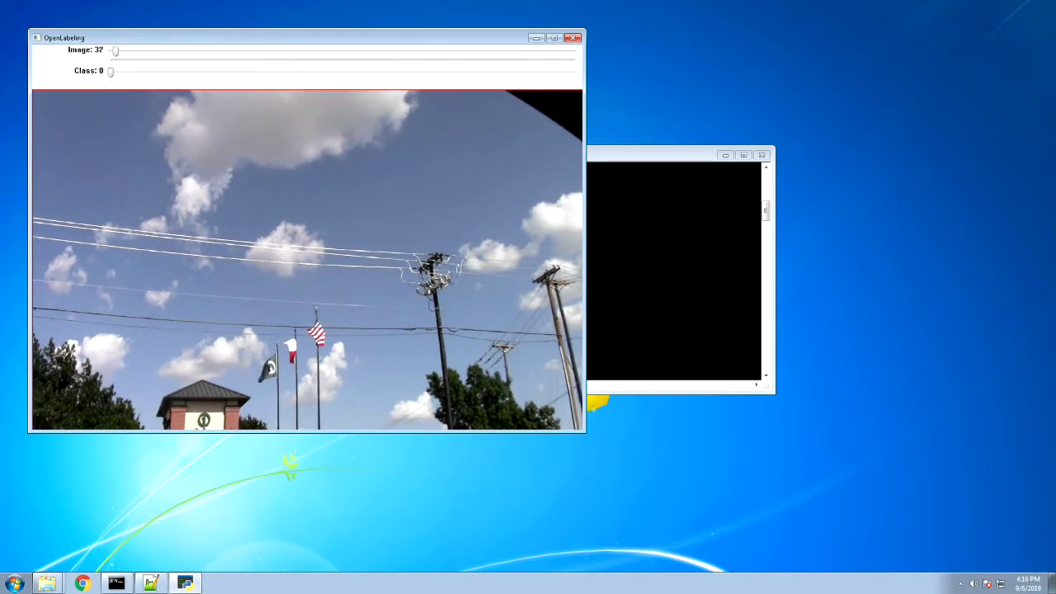
pyautogui.press('d')
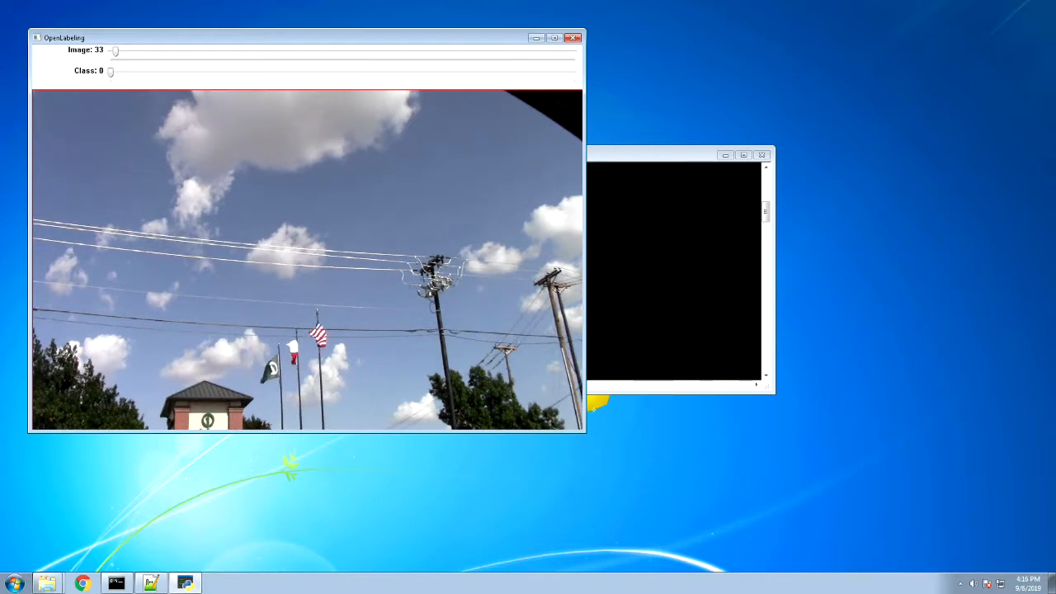
pyautogui.press('d')
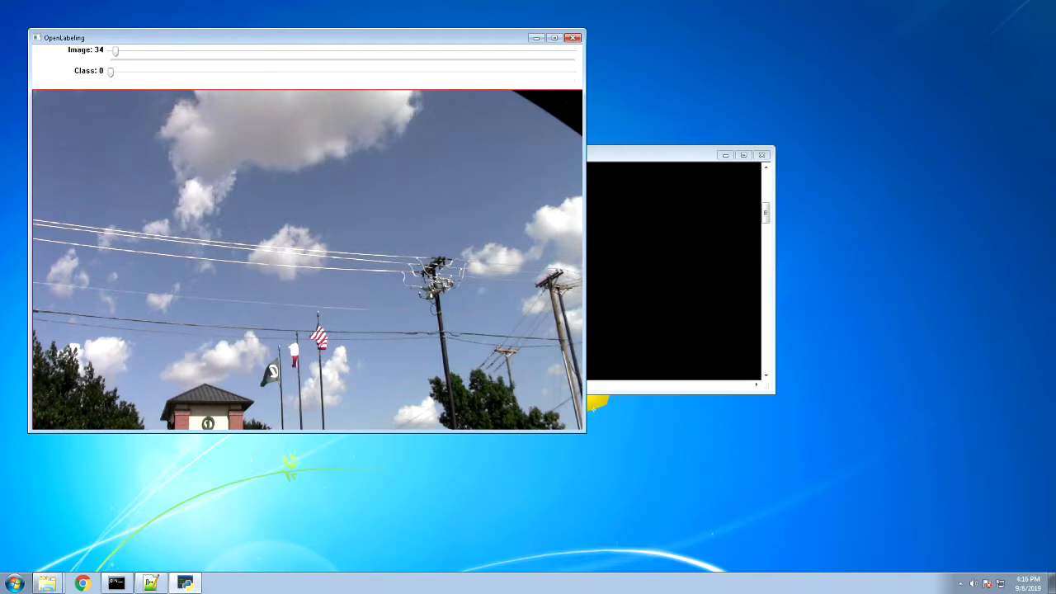
pyautogui.press('d')
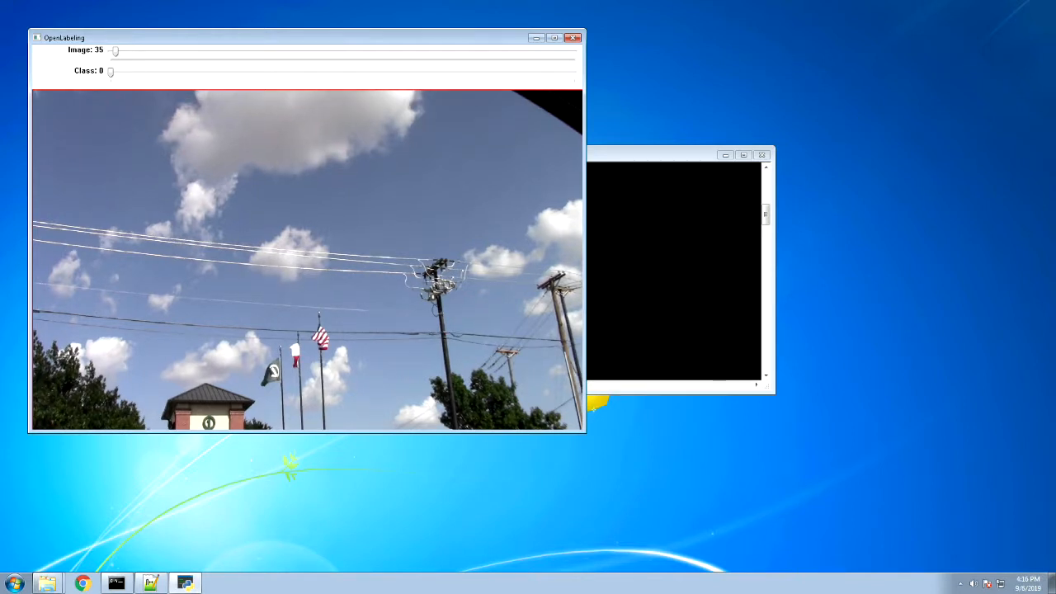
pyautogui.press('d')
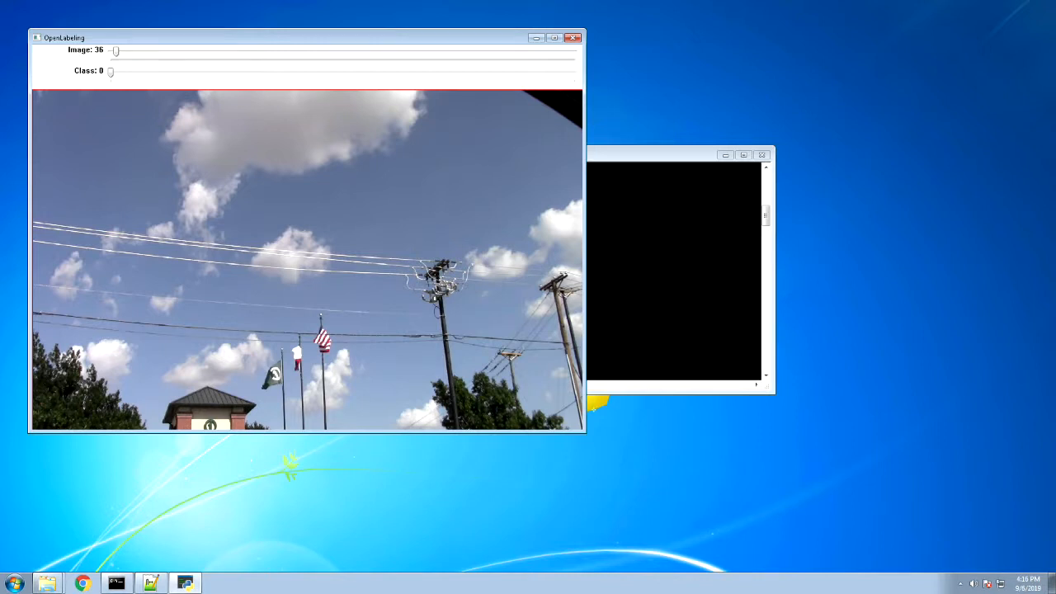
pyautogui.press('d')
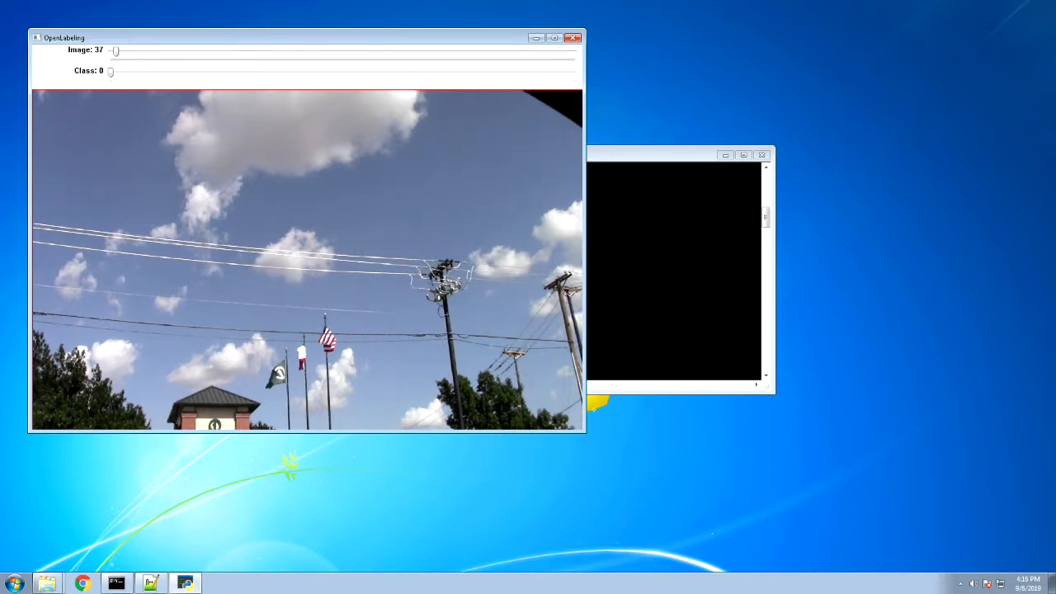
pyautogui.press('d')
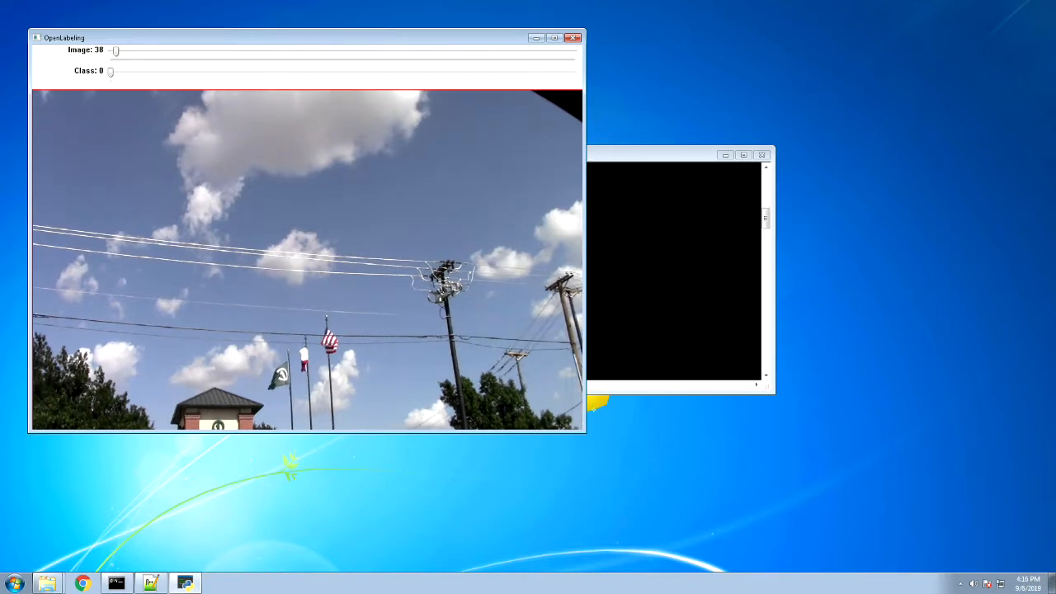
pyautogui.press('d')
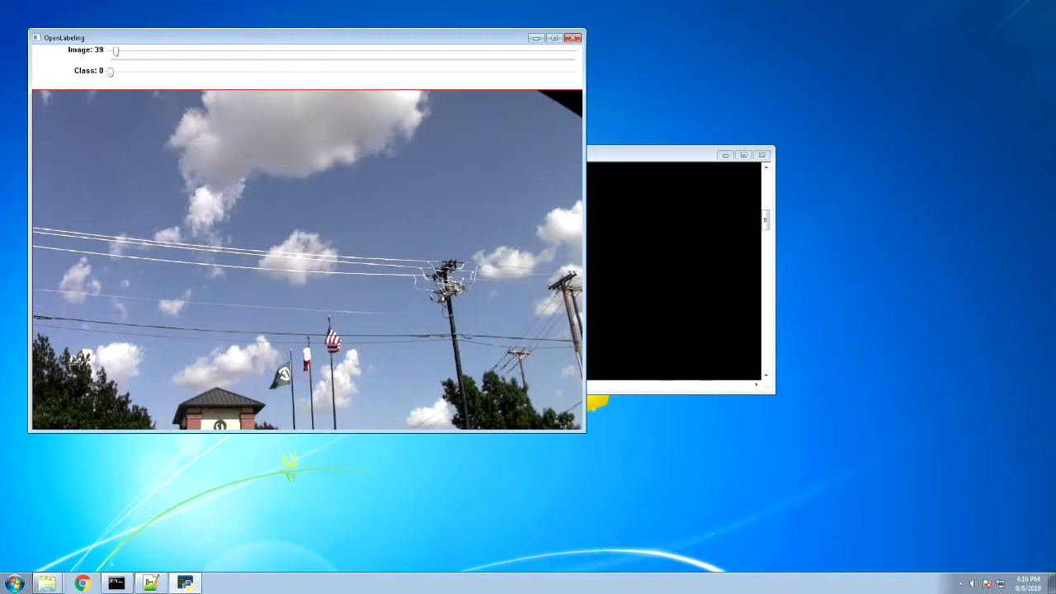
pyautogui.press('d')
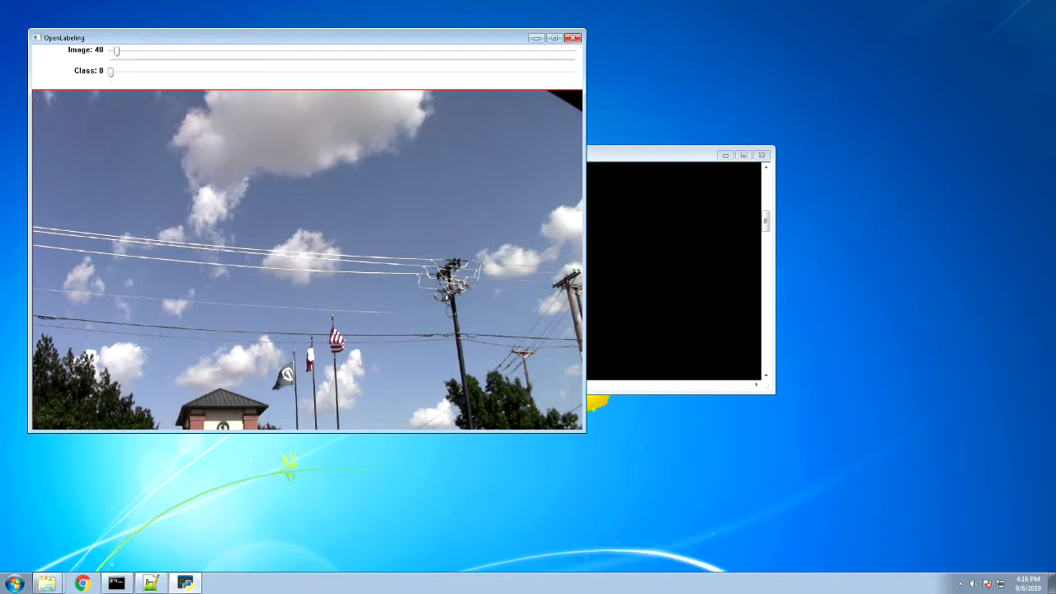
pyautogui.press('d')
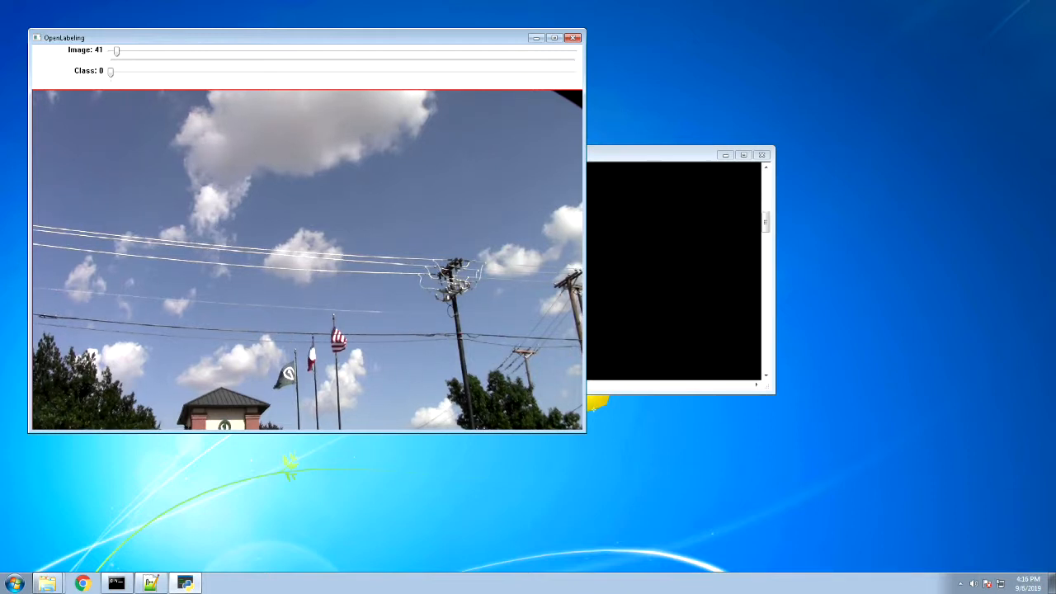
pyautogui.press('d')
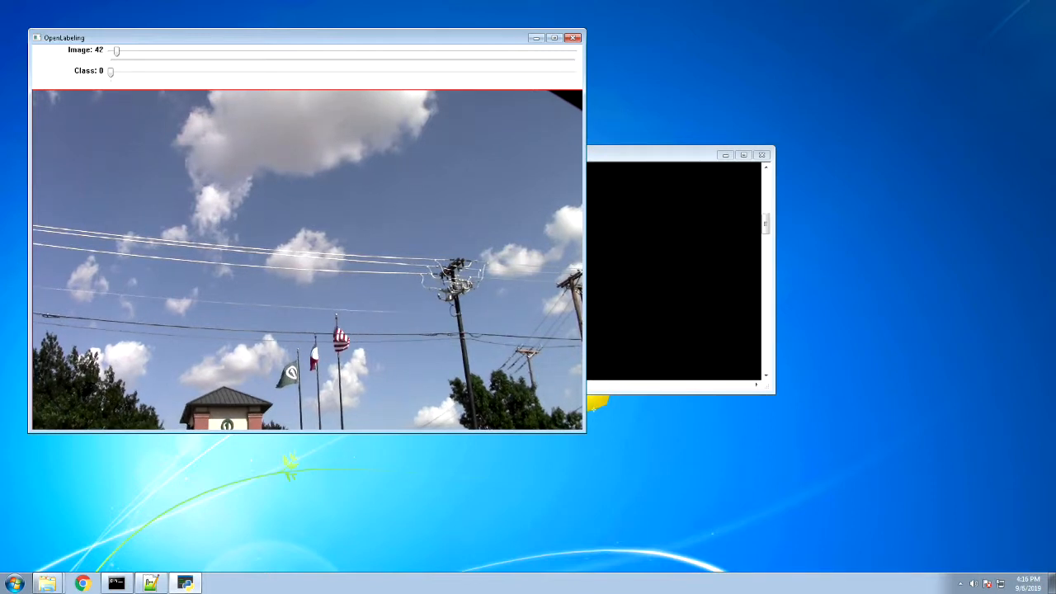
pyautogui.press('d')
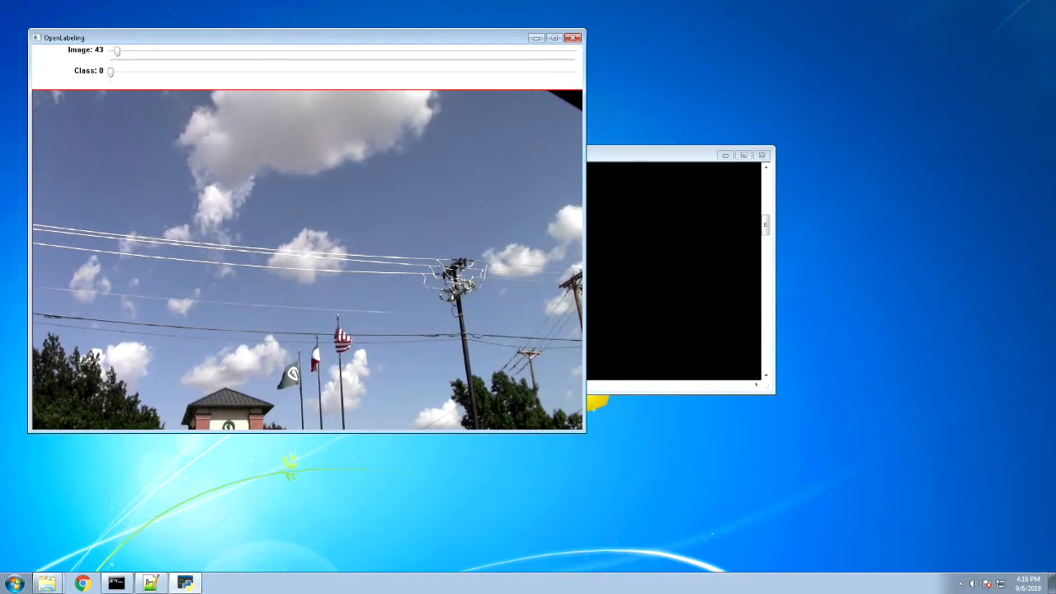
pyautogui.press('d')
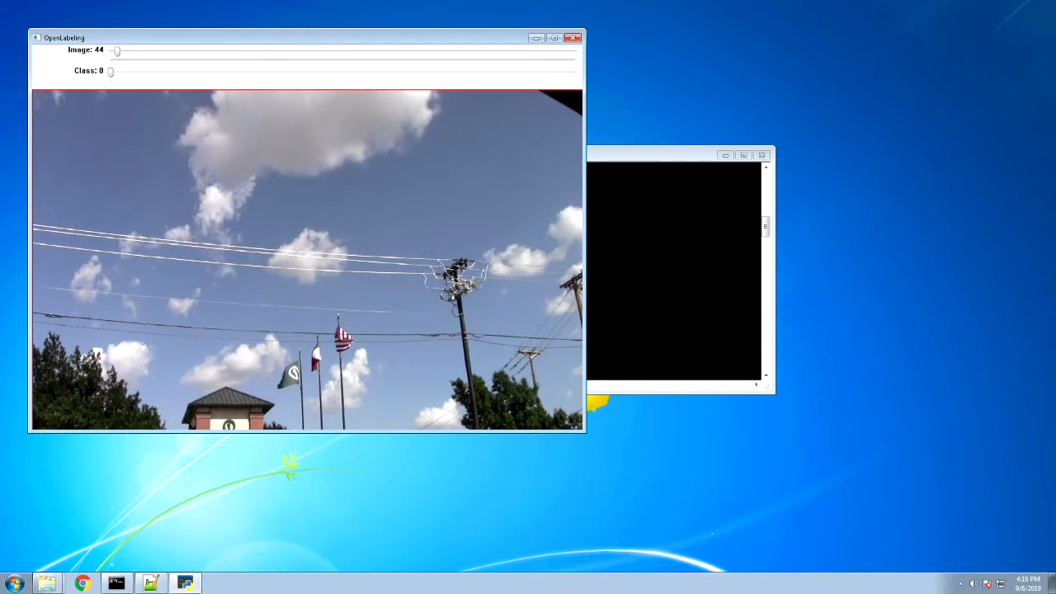
pyautogui.press('d')
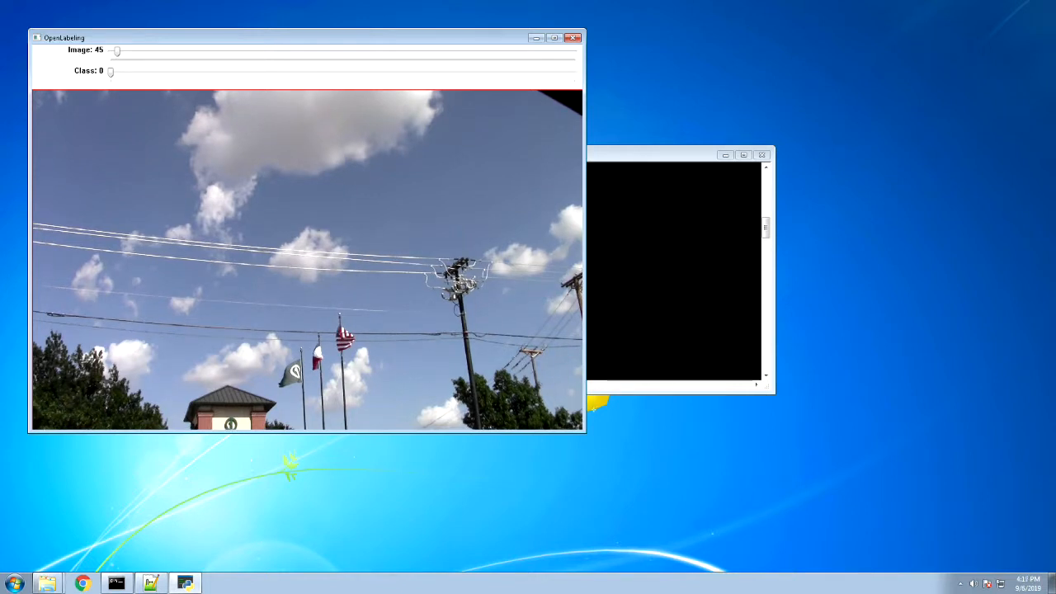
pyautogui.press('d')
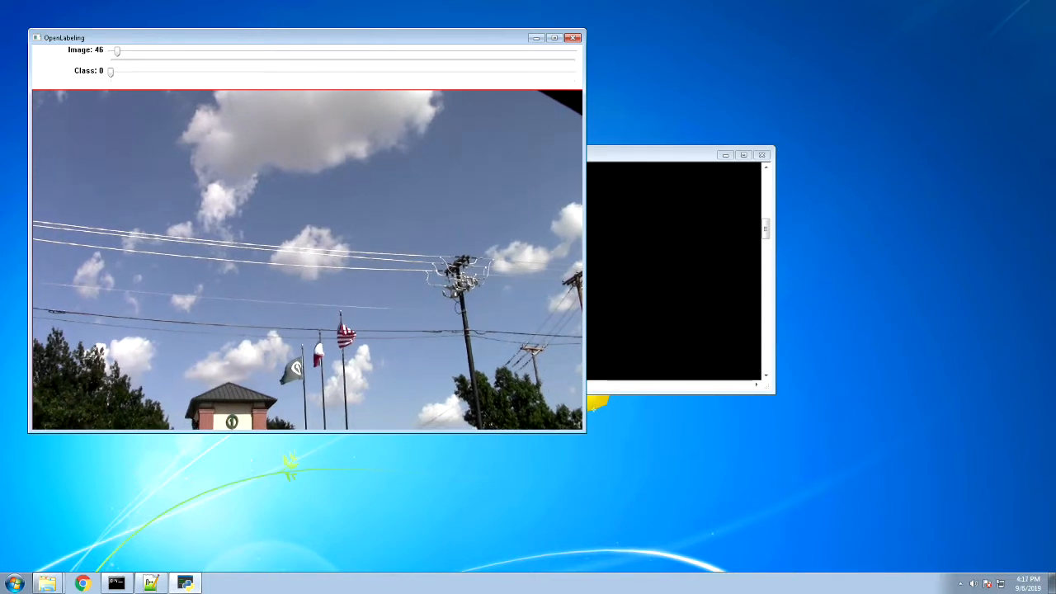
pyautogui.press('d')
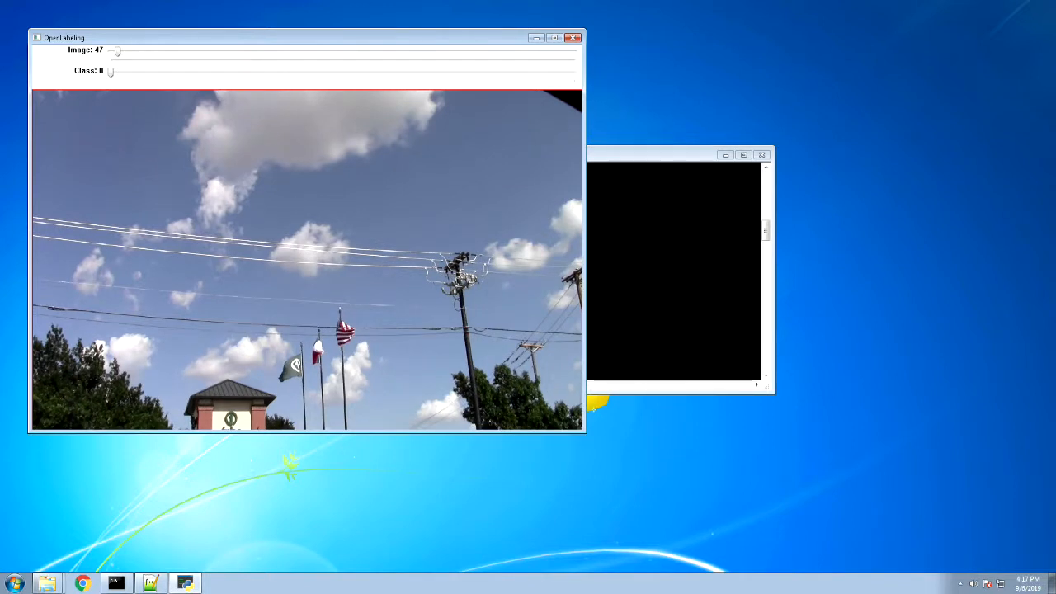
pyautogui.press('d')
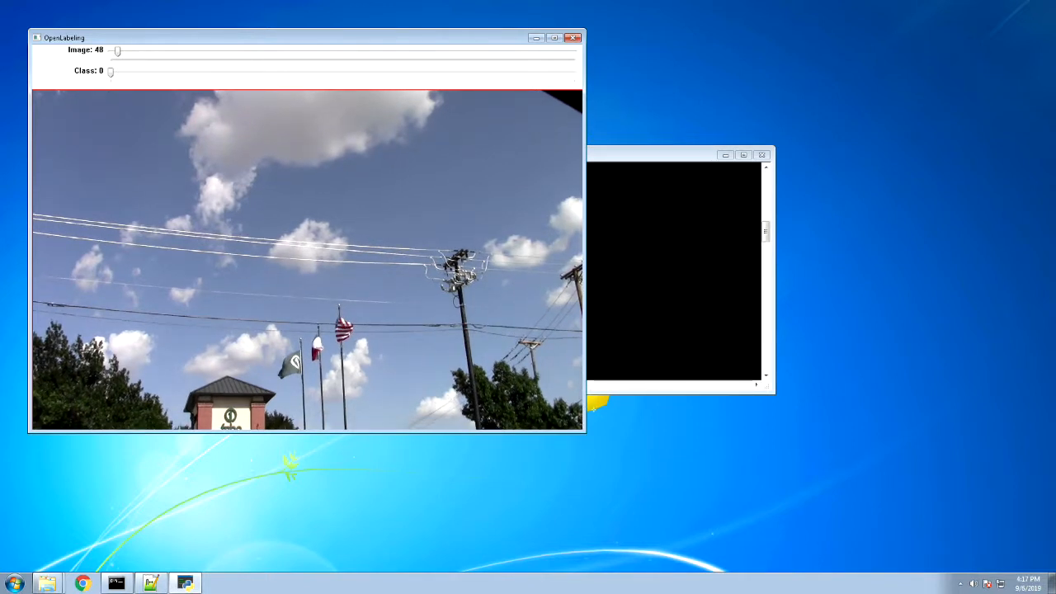
pyautogui.press('d')
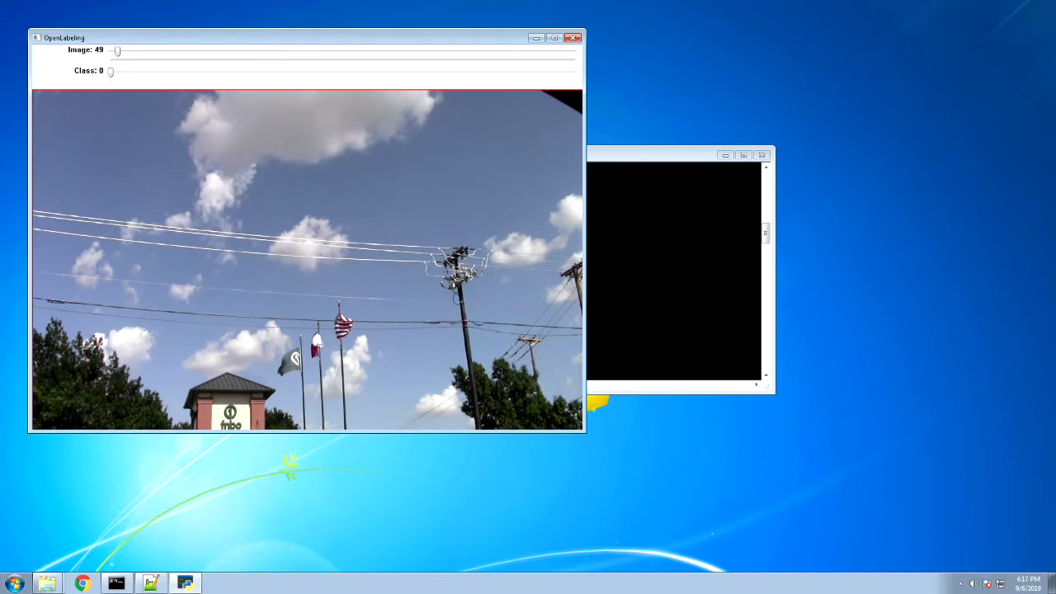
pyautogui.press('d')
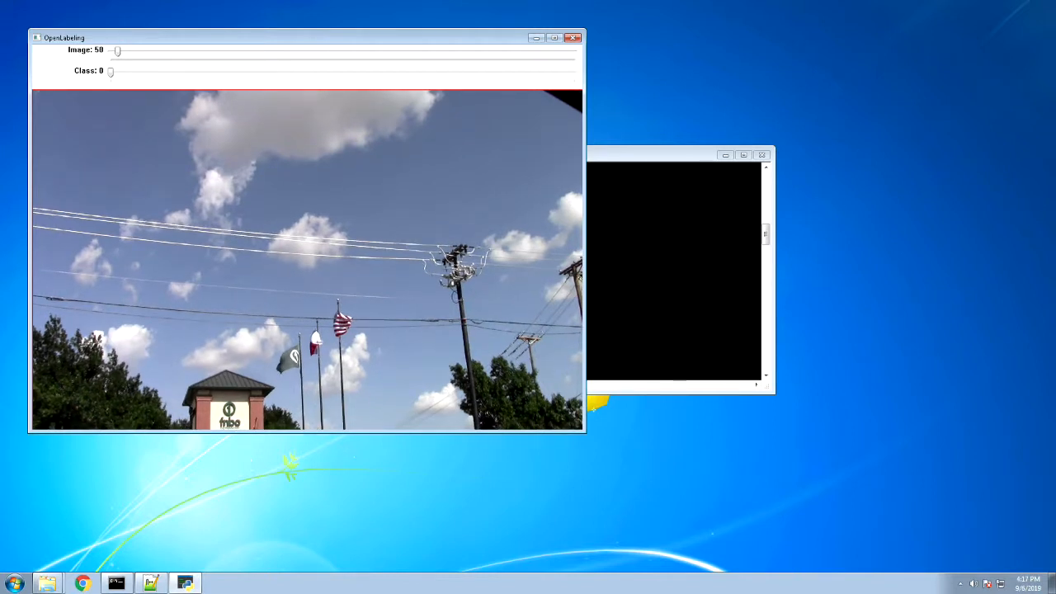
pyautogui.press('d')
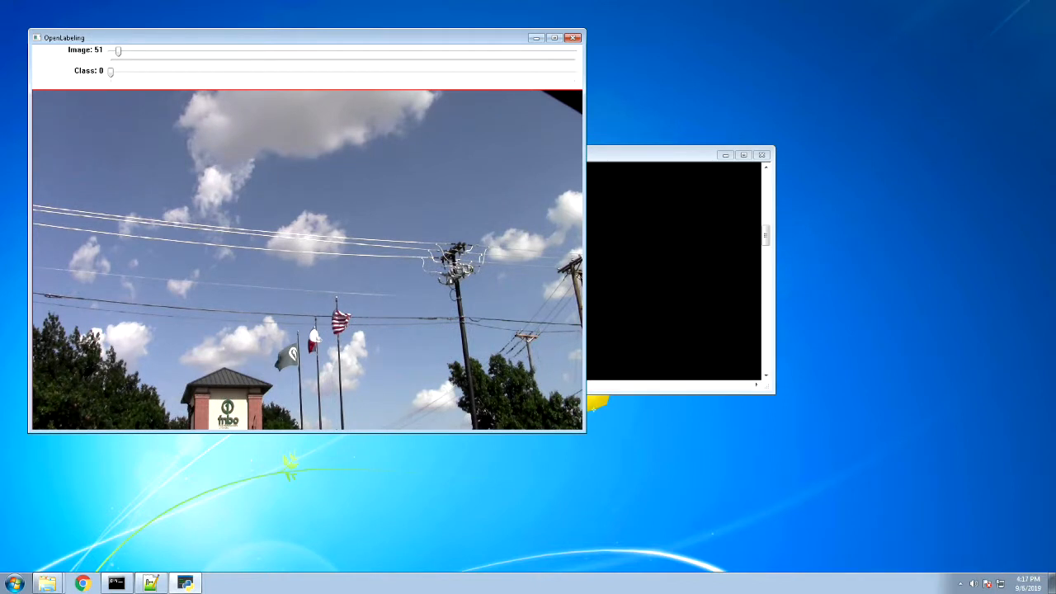
pyautogui.press('d')
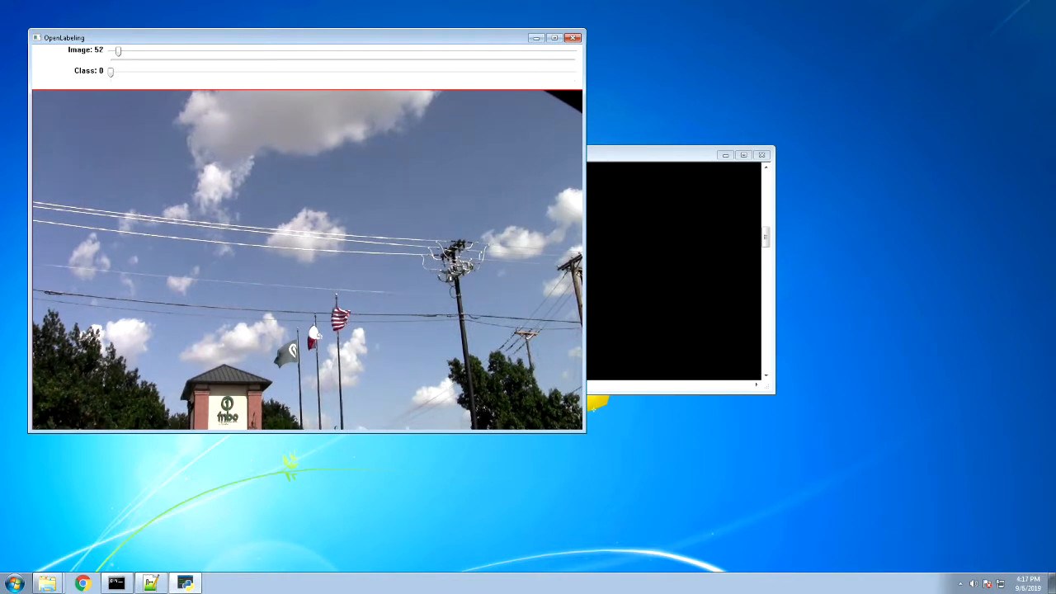
pyautogui.press('d')
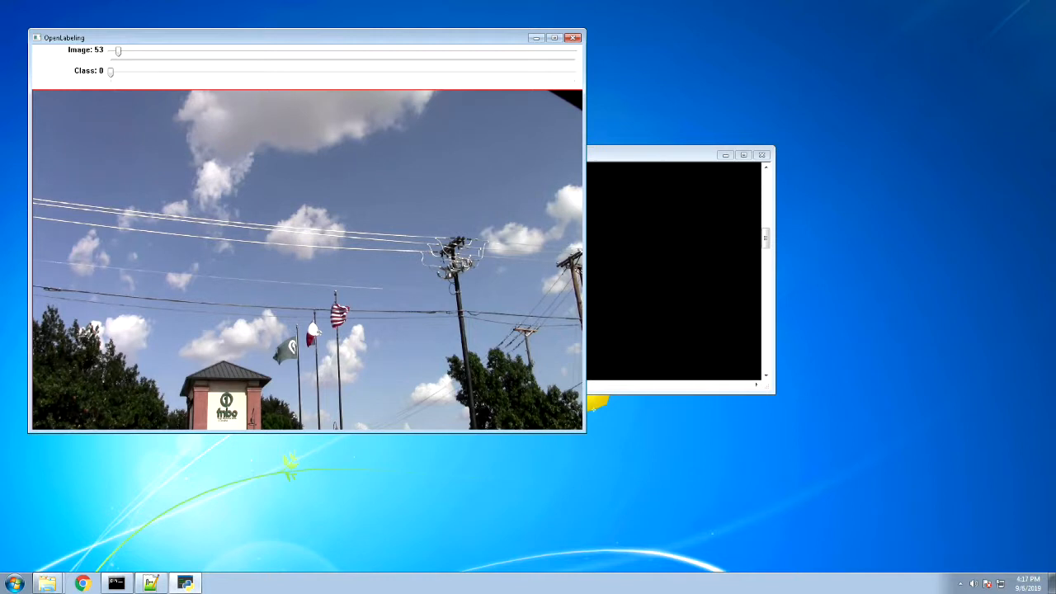
pyautogui.press('d')
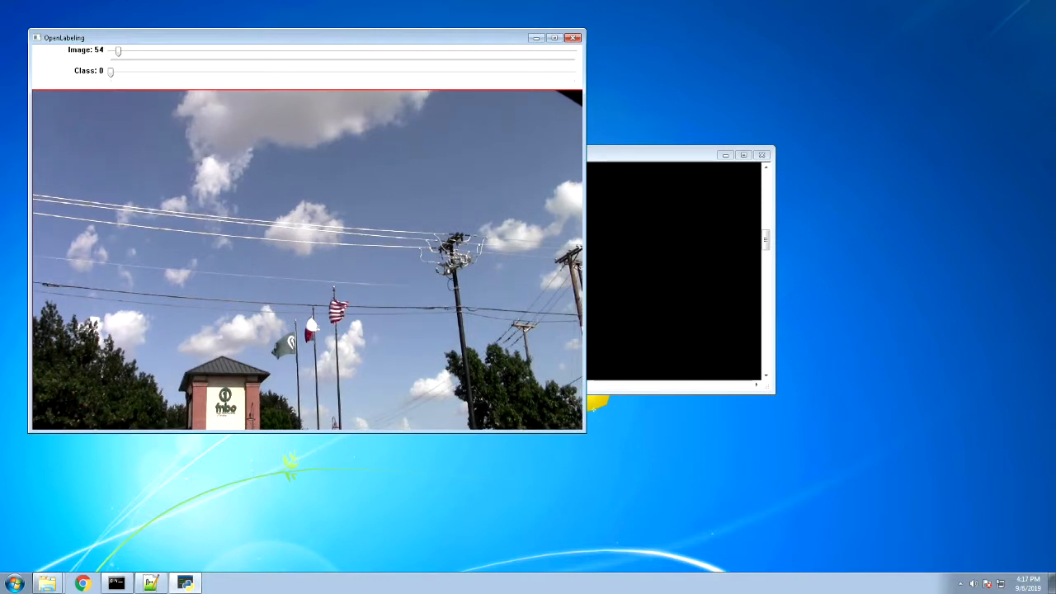
pyautogui.press('d')
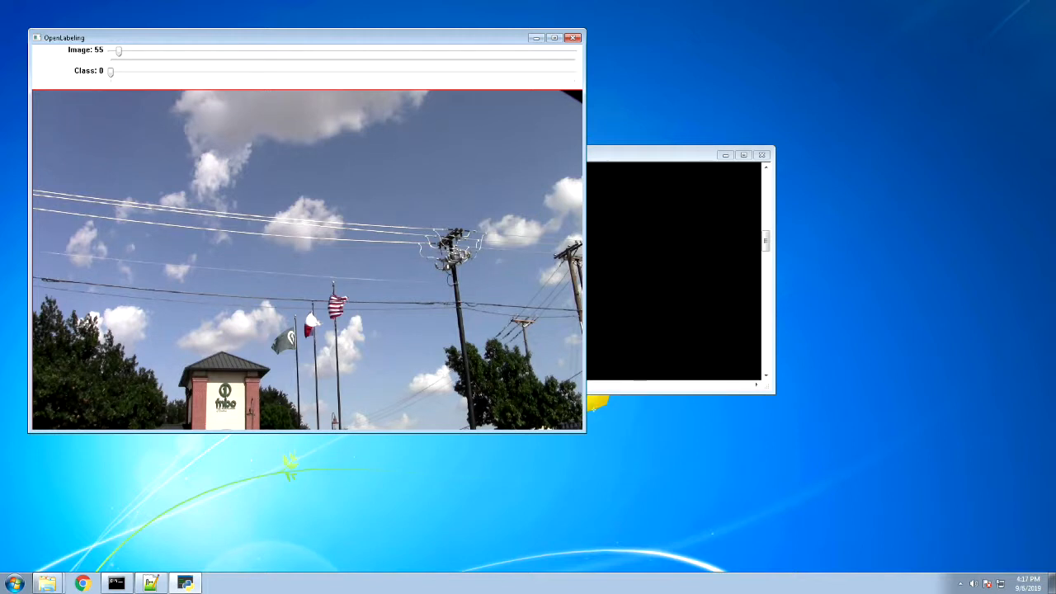
pyautogui.press('d')
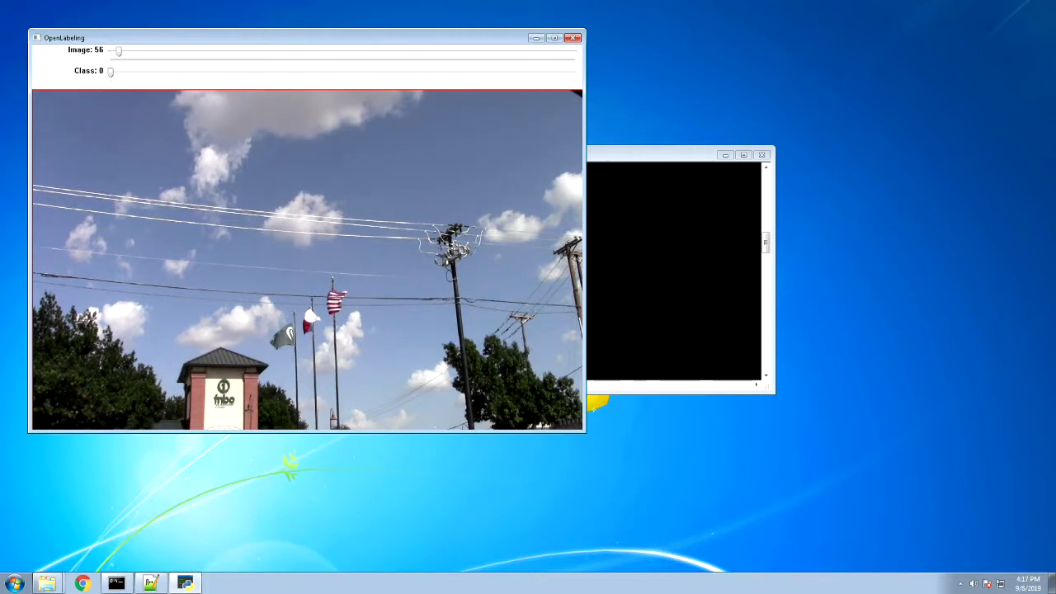
pyautogui.press('d')
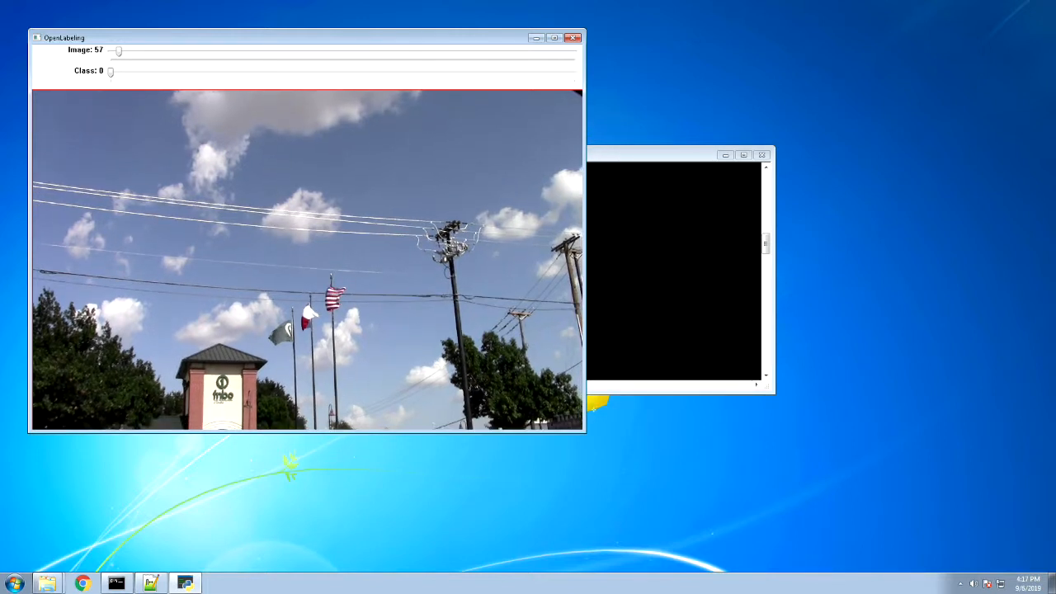
pyautogui.press('d')
pyautogui.press('d')
pyautogui.press('d')
pyautogui.press('d')
pyautogui.press('d')
pyautogui.press('d')
pyautogui.press('d')
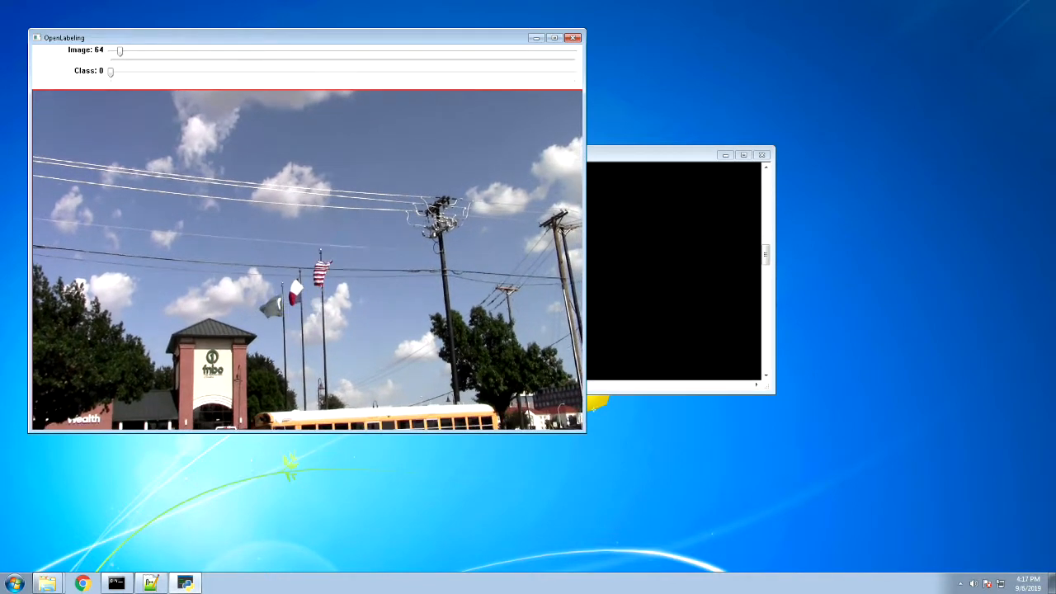
pyautogui.press('d')
pyautogui.press('d')
pyautogui.press('d')
pyautogui.press('d')
pyautogui.press('d')
pyautogui.press('d')
pyautogui.press('d')
pyautogui.press('d')
pyautogui.press('d')
pyautogui.press('d')
pyautogui.press('d')
pyautogui.press('d')
pyautogui.press('d')
pyautogui.press('d')
pyautogui.press('d')
pyautogui.press('d')
pyautogui.press('d')
pyautogui.press('d')
pyautogui.press('d')
pyautogui.press('d')
pyautogui.press('d')
pyautogui.press('d')
pyautogui.press('d')
pyautogui.press('d')
pyautogui.press('d')
pyautogui.press('d')
pyautogui.press('d')
pyautogui.press('d')
pyautogui.press('d')
pyautogui.press('d')
pyautogui.press('d')
pyautogui.press('d')
pyautogui.press('d')
pyautogui.press('d')
pyautogui.press('d')
pyautogui.press('d')
pyautogui.press('d')
pyautogui.press('d')
pyautogui.press('d')
pyautogui.press('d')
pyautogui.press('d')
pyautogui.press('d')
pyautogui.press('d')
pyautogui.press('d')
pyautogui.press('d')
pyautogui.press('d')
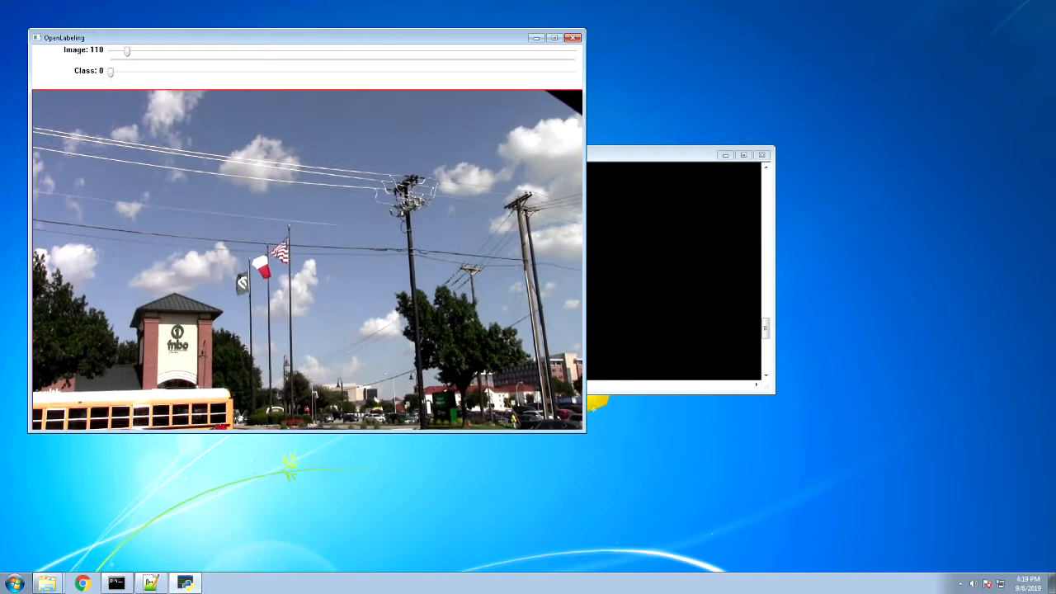
pyautogui.press('d')
pyautogui.press('d')
pyautogui.press('d')
pyautogui.press('d')
pyautogui.press('d')
pyautogui.press('d')
pyautogui.press('d')
pyautogui.press('d')
pyautogui.press('d')
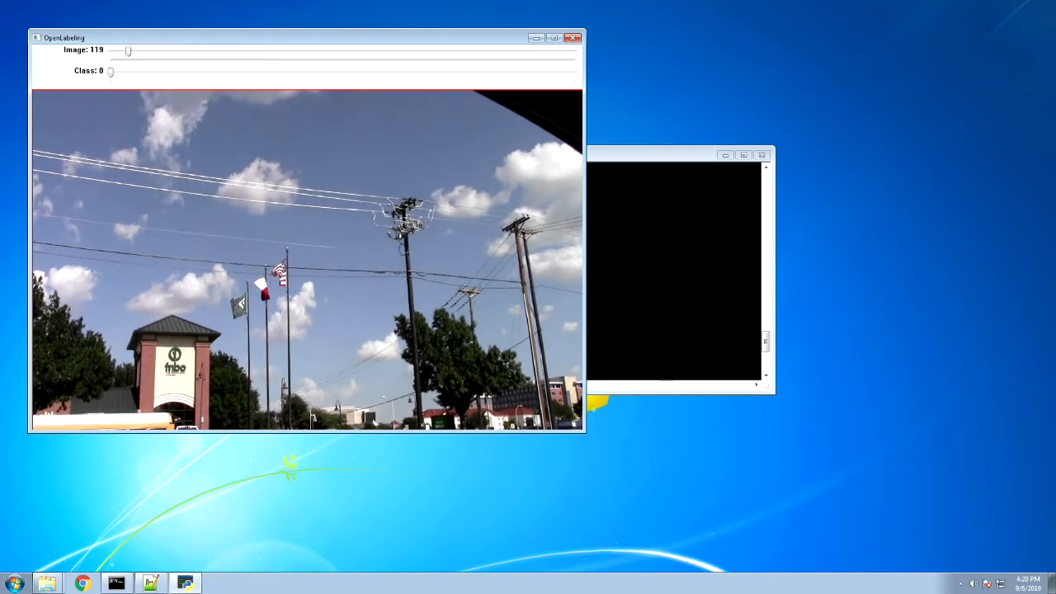
pyautogui.press('d')
pyautogui.press('d')
pyautogui.press('d')
pyautogui.press('d')
pyautogui.press('d')
pyautogui.press('d')
pyautogui.press('d')
pyautogui.press('d')
pyautogui.press('d')
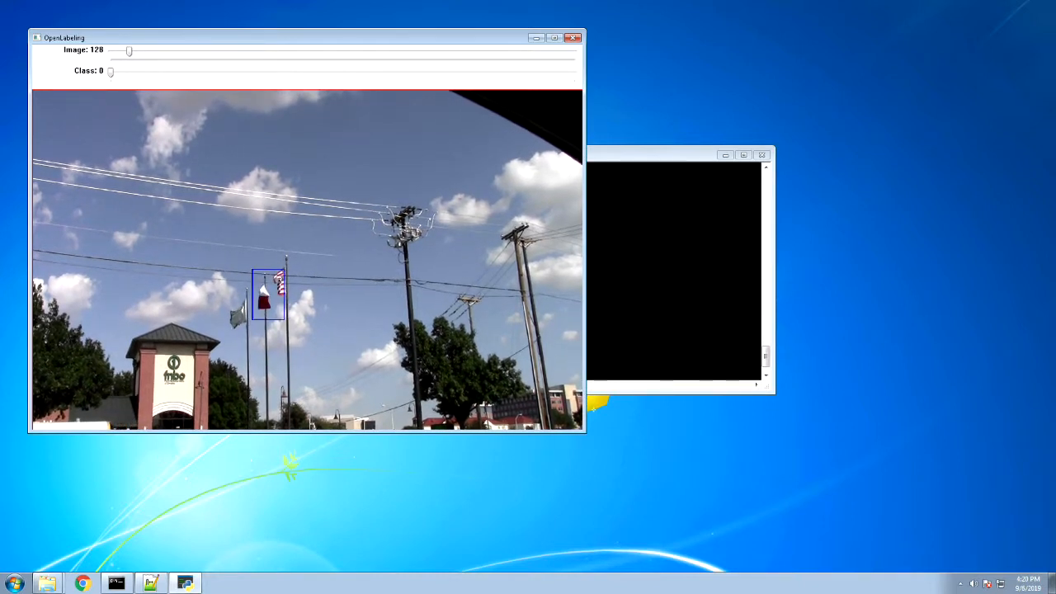
# Continue through the frames from image 128 past image 164, examining how the automatic bounding box follows the flags.
pyautogui.press('d')
pyautogui.press('d')
pyautogui.press('d')
pyautogui.press('d')
pyautogui.press('d')
pyautogui.press('d')
pyautogui.press('d')
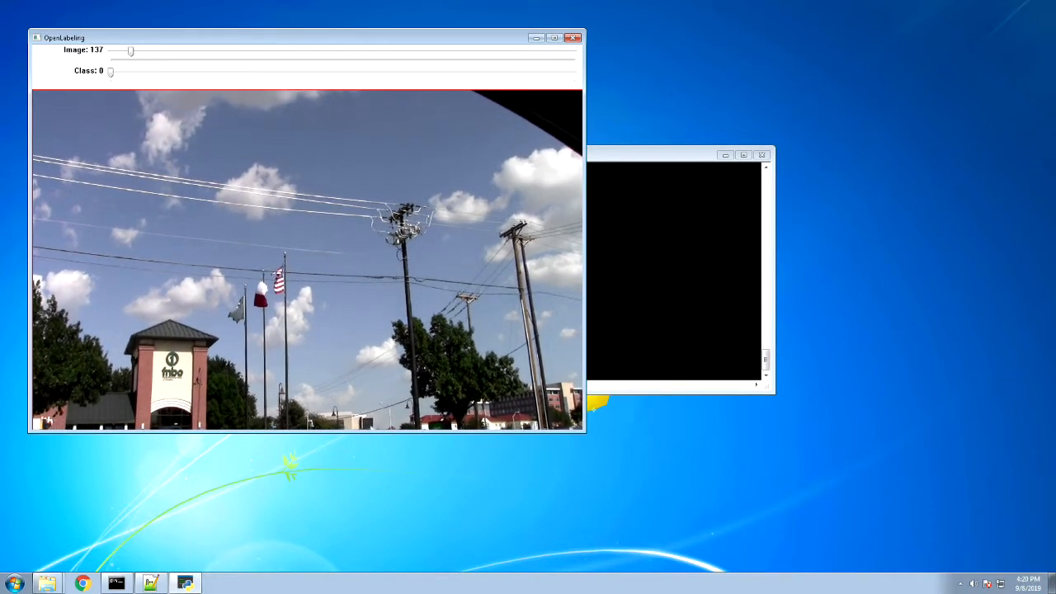
pyautogui.press('d')
pyautogui.press('d')
pyautogui.press('d')
pyautogui.press('d')
pyautogui.press('d')
pyautogui.press('d')
pyautogui.press('d')
pyautogui.press('d')
pyautogui.press('d')
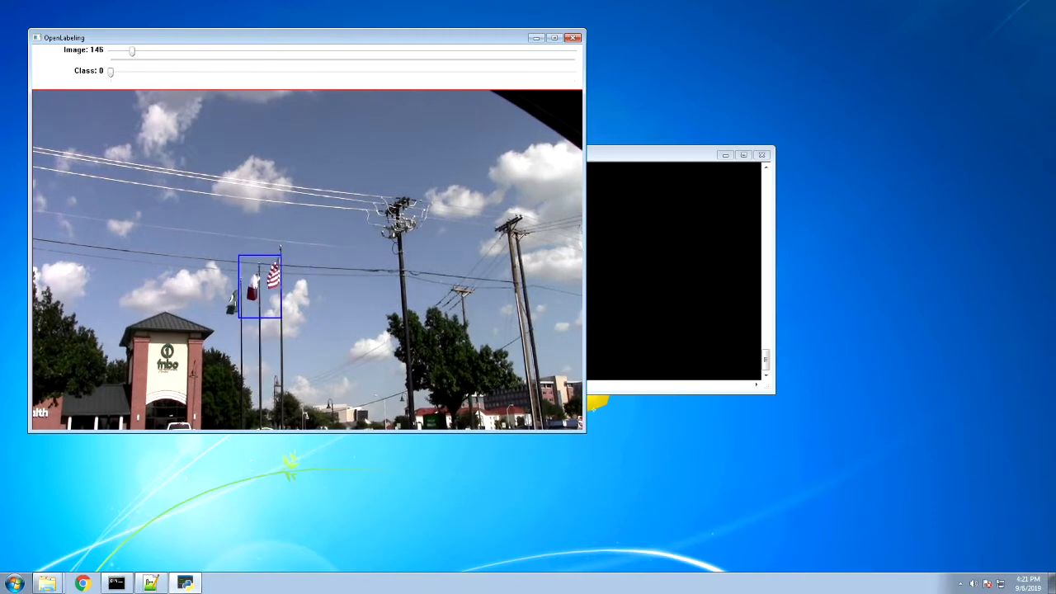
pyautogui.press('d')
pyautogui.press('d')
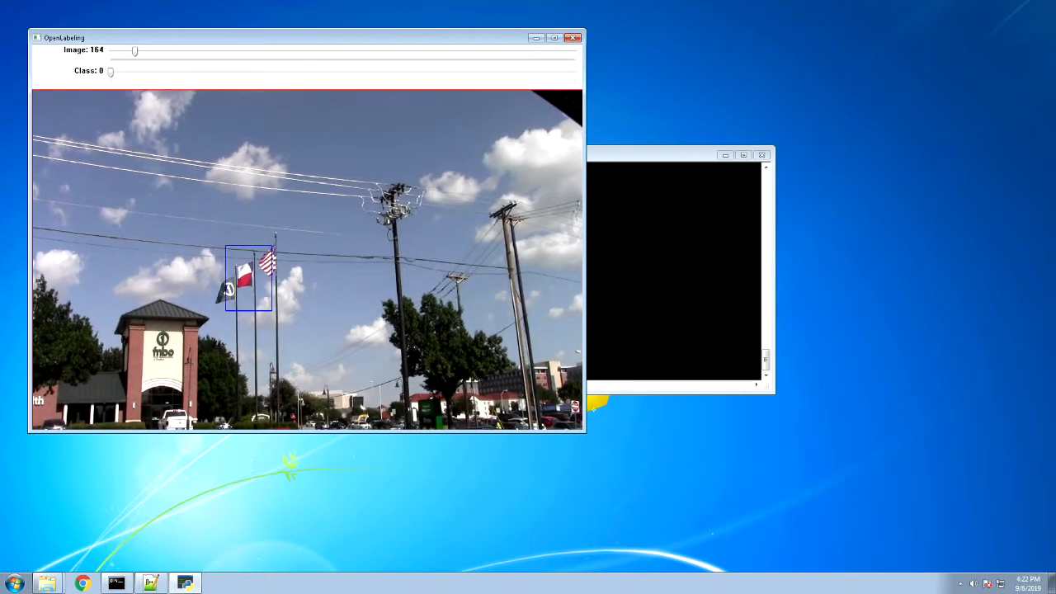
pyautogui.press('d')
pyautogui.press('d')
pyautogui.press('d')
pyautogui.press('d')
pyautogui.press('d')
pyautogui.press('d')
pyautogui.press('d')
pyautogui.press('d')
pyautogui.press('d')
pyautogui.press('d')
pyautogui.press('d')
pyautogui.press('d')
pyautogui.press('d')
pyautogui.press('d')
pyautogui.press('d')
pyautogui.press('d')
pyautogui.press('d')
pyautogui.press('d')
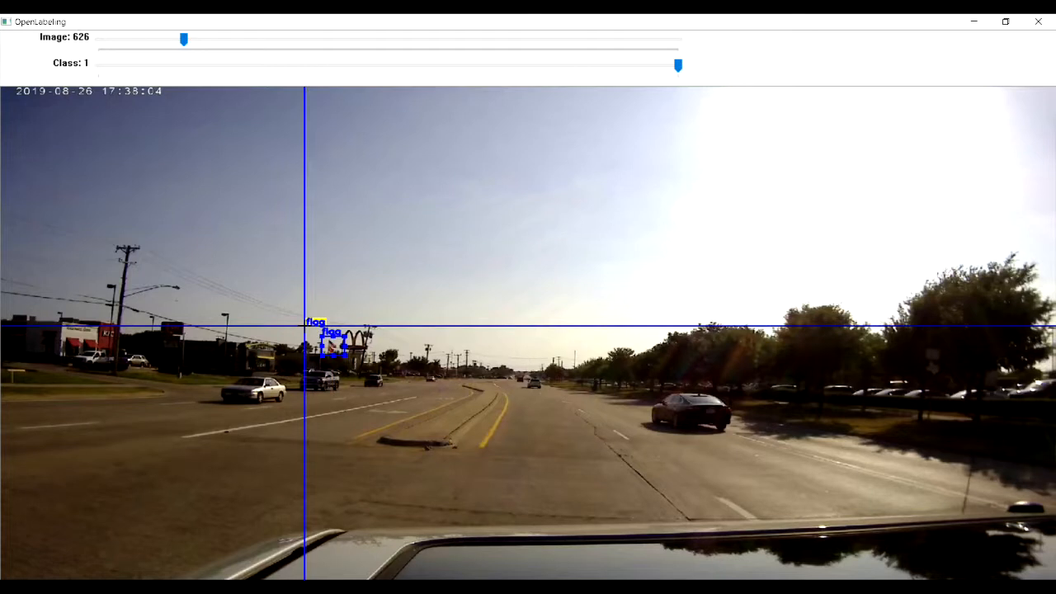
pyautogui.moveTo(309, 326); pyautogui.dragTo(311, 323)
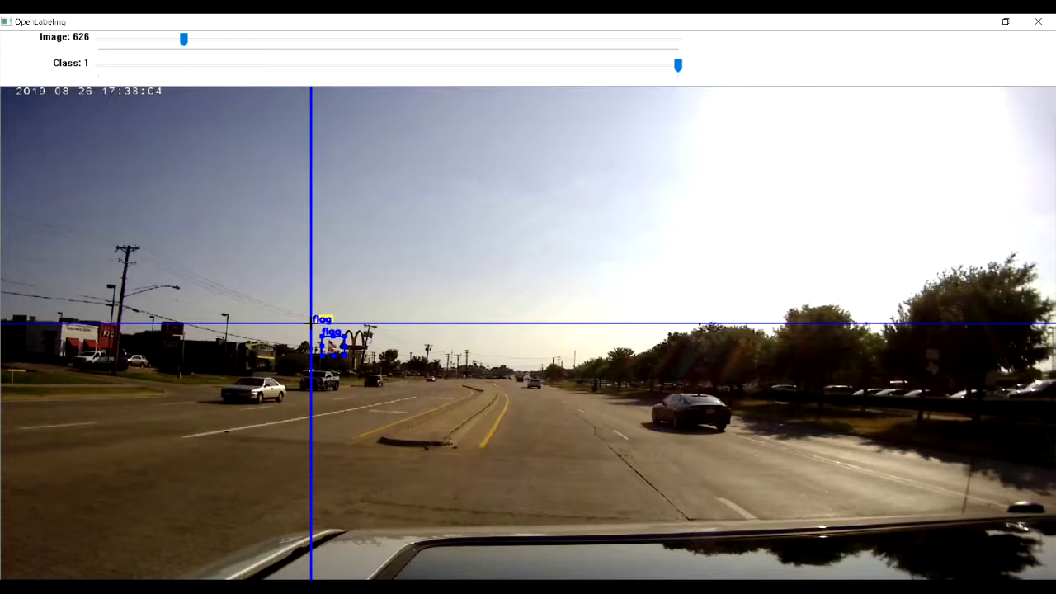
# Advance frame by frame from image 626 to image 668, checking how the bounding box follows the flag.
pyautogui.press('d')
pyautogui.press('d')
pyautogui.press('d')
pyautogui.press('d')
pyautogui.press('d')
pyautogui.press('d')
pyautogui.press('d')
pyautogui.press('d')
pyautogui.press('d')
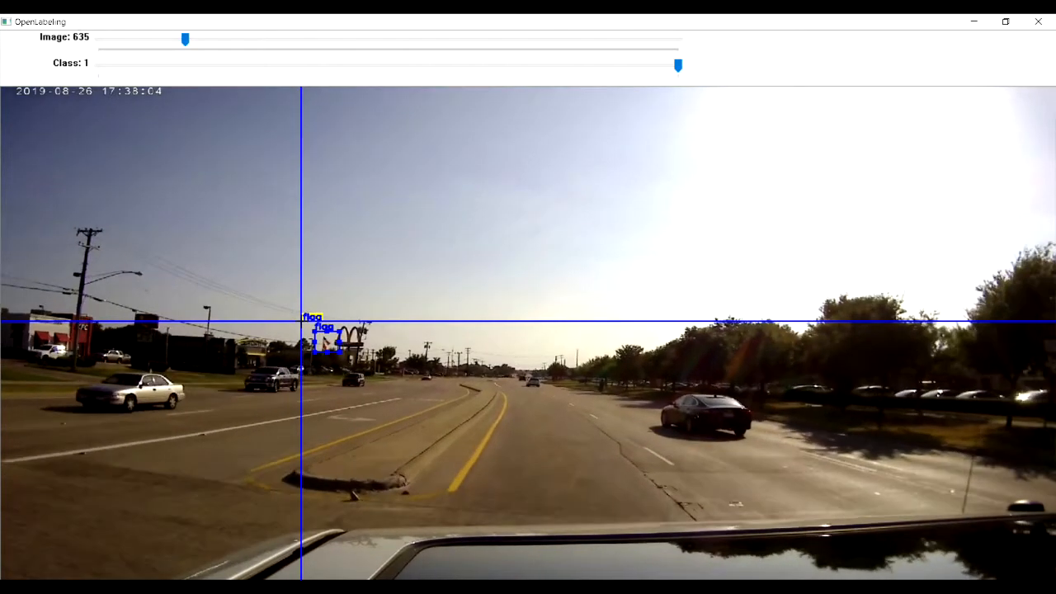
pyautogui.press('d')
pyautogui.press('d')
pyautogui.press('d')
pyautogui.press('d')
pyautogui.press('d')
pyautogui.press('d')
pyautogui.press('d')
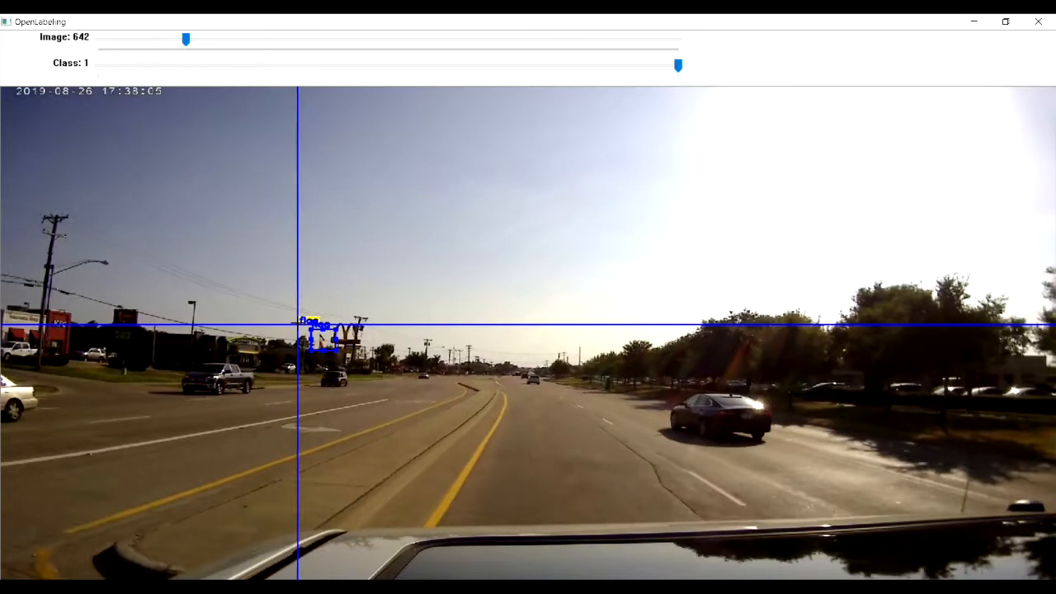
pyautogui.press('d')
pyautogui.press('d')
pyautogui.press('d')
pyautogui.press('d')
pyautogui.press('d')
pyautogui.press('d')
pyautogui.press('d')
pyautogui.press('d')
pyautogui.press('d')
pyautogui.press('d')
pyautogui.press('d')
pyautogui.press('d')
pyautogui.press('d')
pyautogui.press('d')
pyautogui.press('d')
pyautogui.press('d')
pyautogui.press('d')
pyautogui.press('d')
pyautogui.press('d')
pyautogui.press('d')
pyautogui.press('d')
pyautogui.press('d')
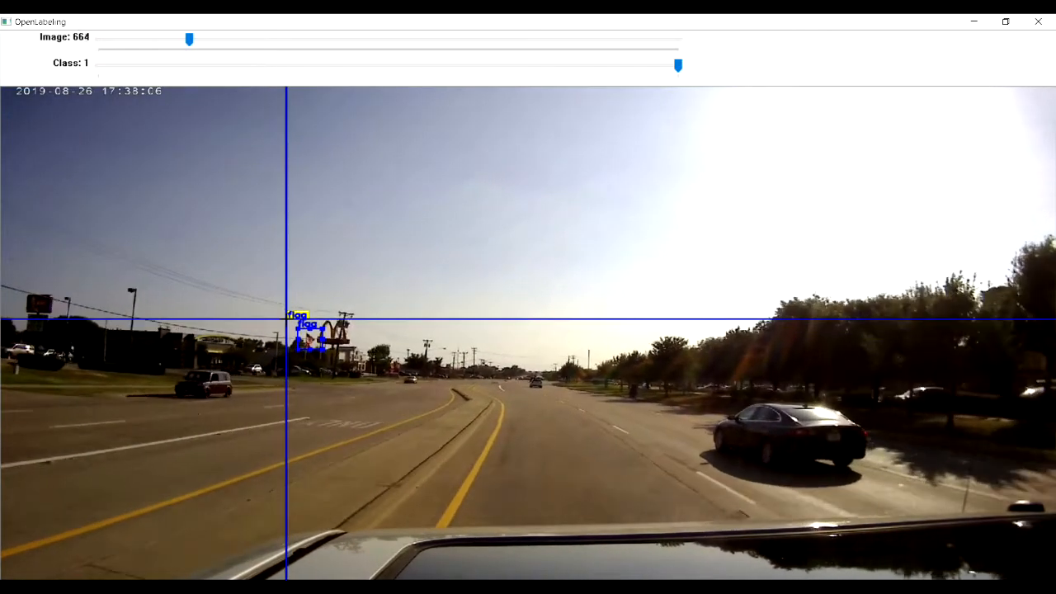
pyautogui.press('d')
pyautogui.press('d')
pyautogui.press('d')
pyautogui.press('d')
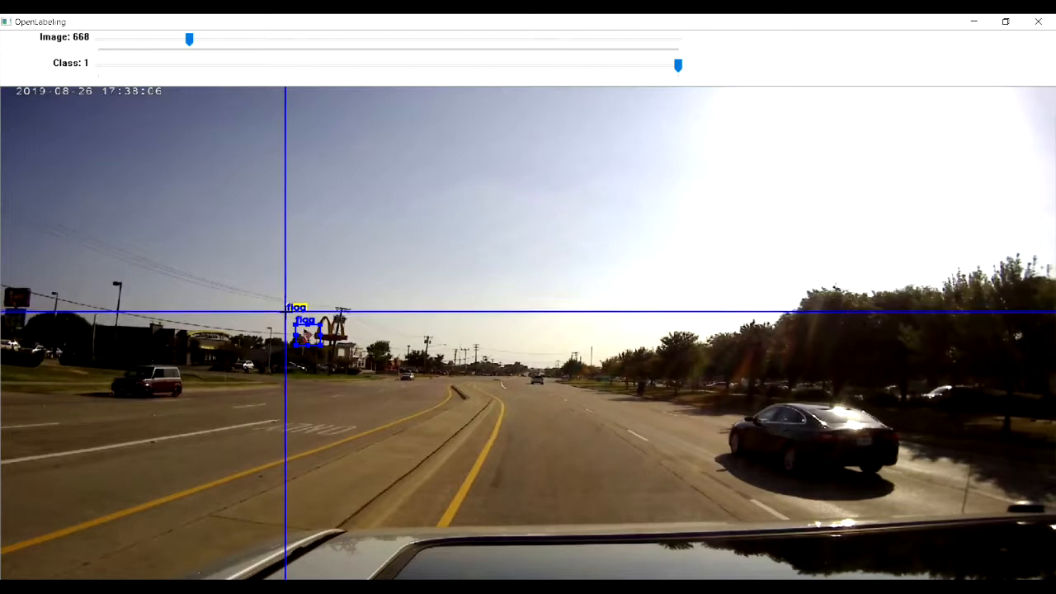
# Switch to the Command Prompt and begin the command python main.py -t 2 -i input/where-images-are-located without running it.
pyautogui.moveTo(153, 587)
pyautogui.click(225, 564)
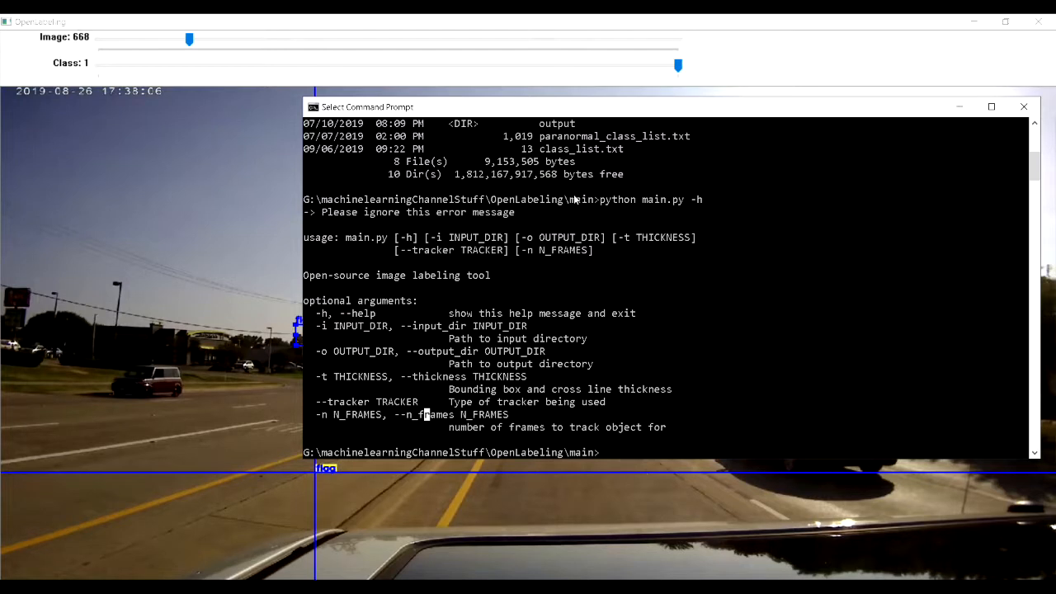
pyautogui.moveTo(601, 201); pyautogui.dragTo(685, 200)
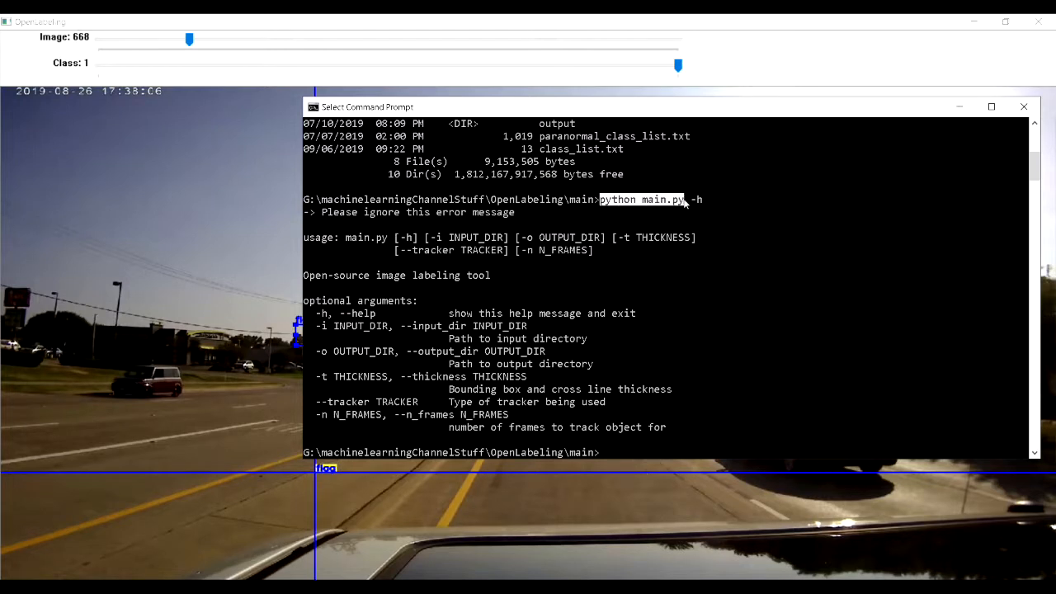
pyautogui.click(663, 453)
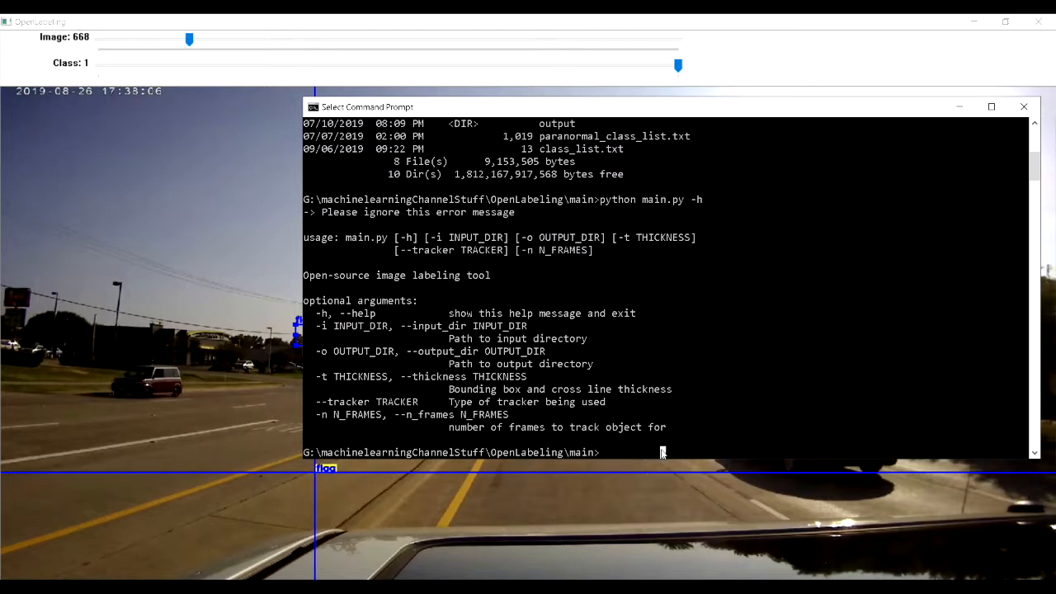
pyautogui.write('python main.py')
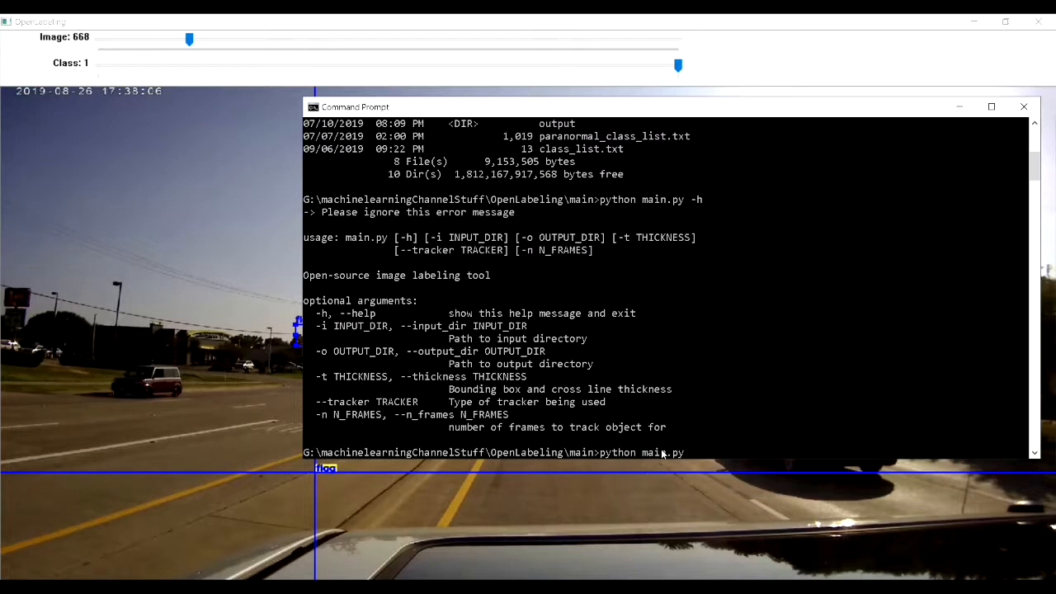
pyautogui.write(' -t 2')
pyautogui.write('-i input/where-images-are-')
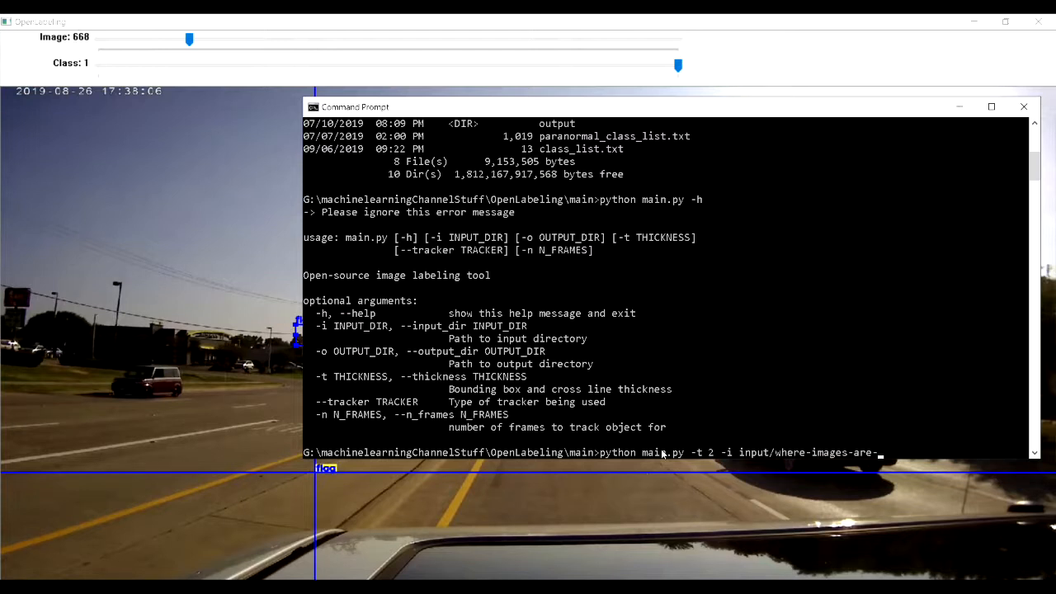
pyautogui.write('located -out')
# Extend the command with -o output/where-xml-files-will-be-save --tracker MOSSE -n 90.
pyautogui.press('BackSpace')
pyautogui.press('BackSpace')
pyautogui.write('output/where-xm')
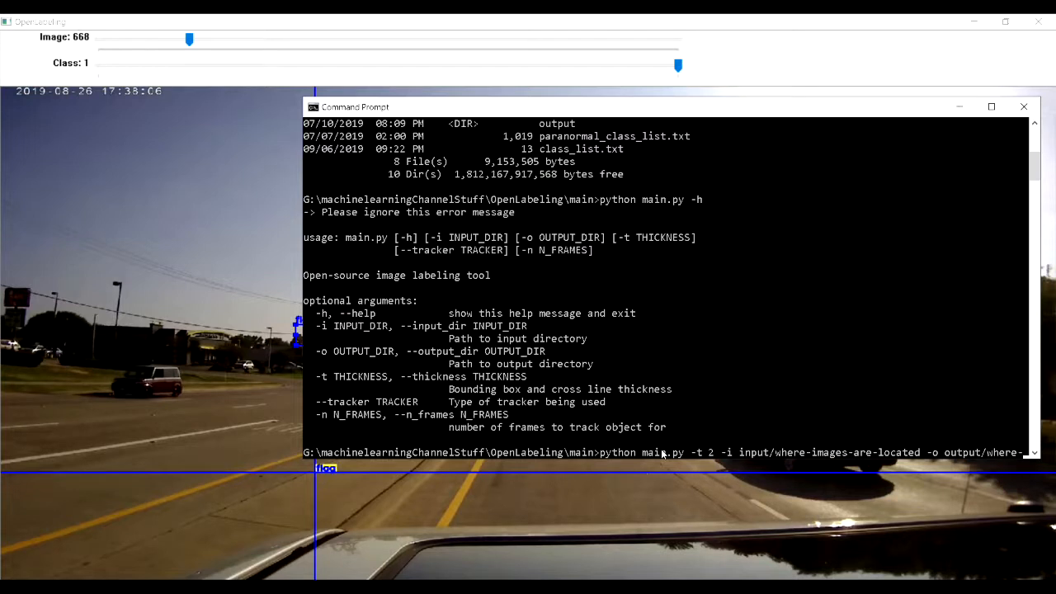
pyautogui.write('l')
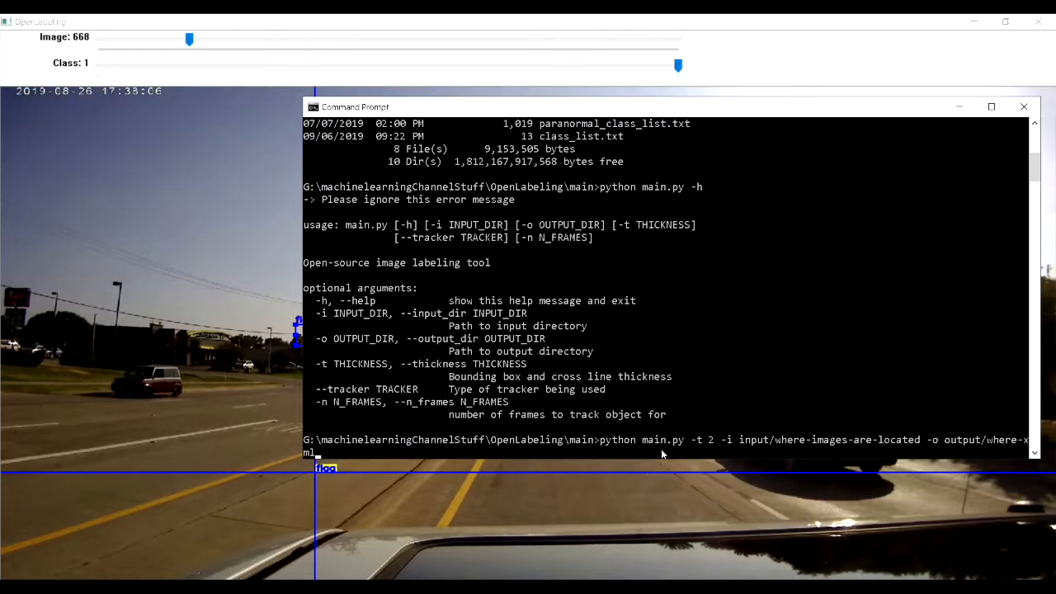
pyautogui.write('-files-will-be-save --tracker MOSSE')
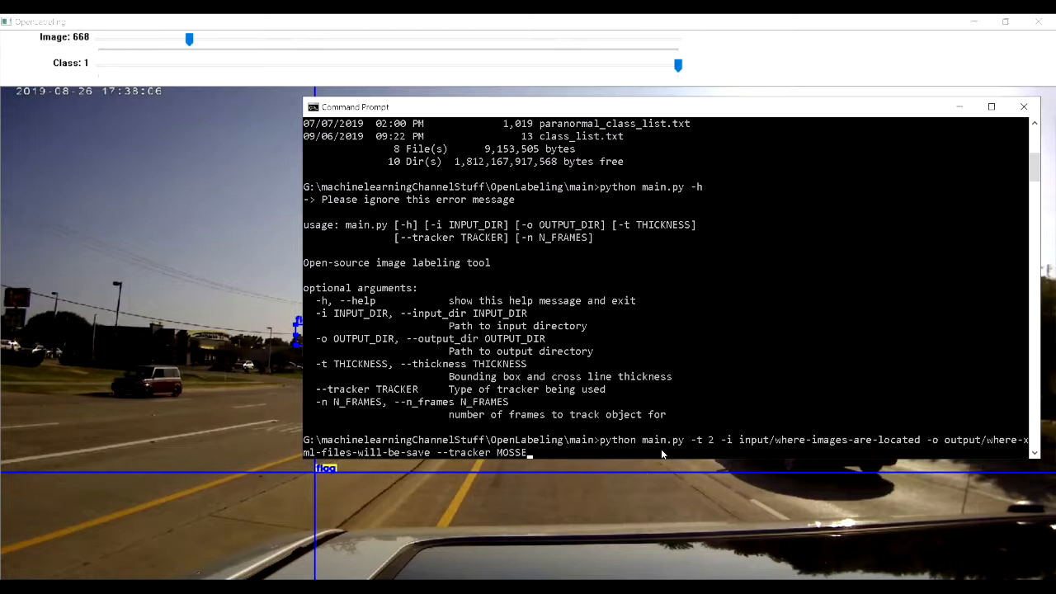
pyautogui.write(' -n 90')
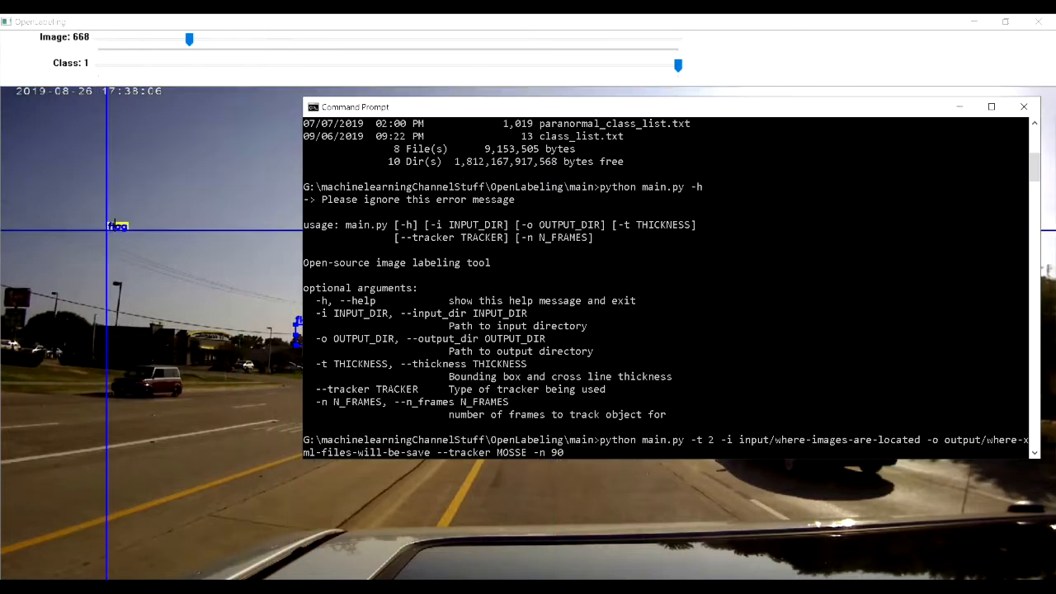
# Return to OpenLabeling, scan through the image range up to image 4254, and go back to the flag frames around image 641.
pyautogui.click(258, 30)
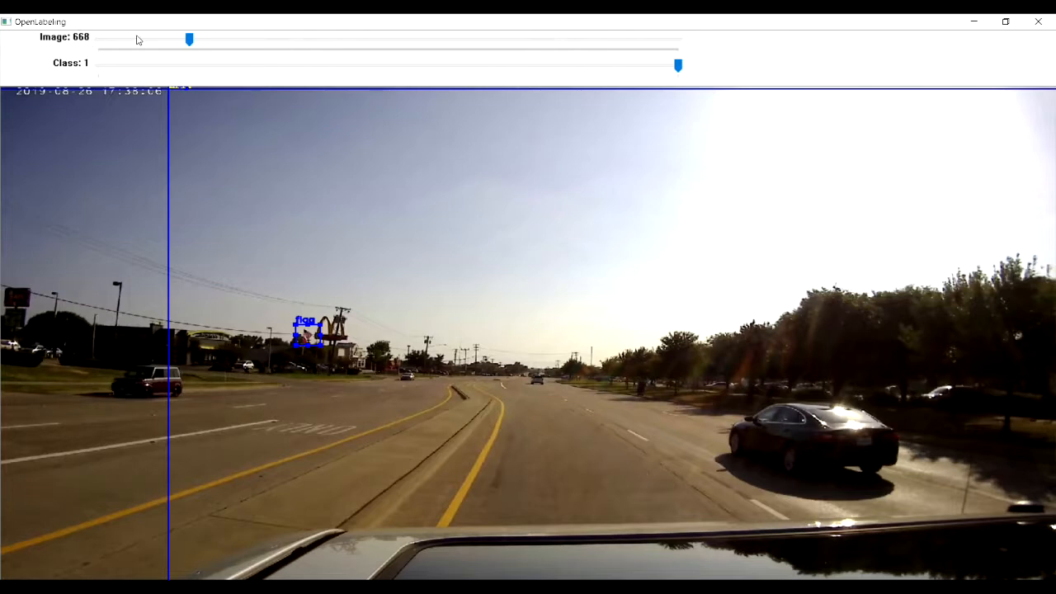
pyautogui.moveTo(190, 40); pyautogui.dragTo(647, 59)
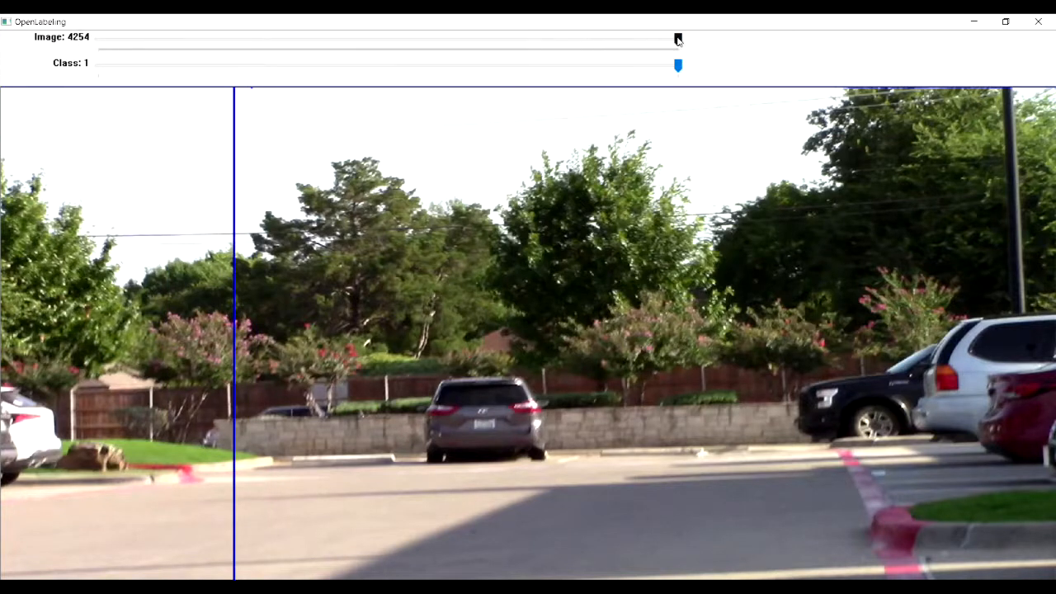
pyautogui.moveTo(679, 42); pyautogui.dragTo(464, 49)
pyautogui.moveTo(345, 47); pyautogui.dragTo(199, 60)
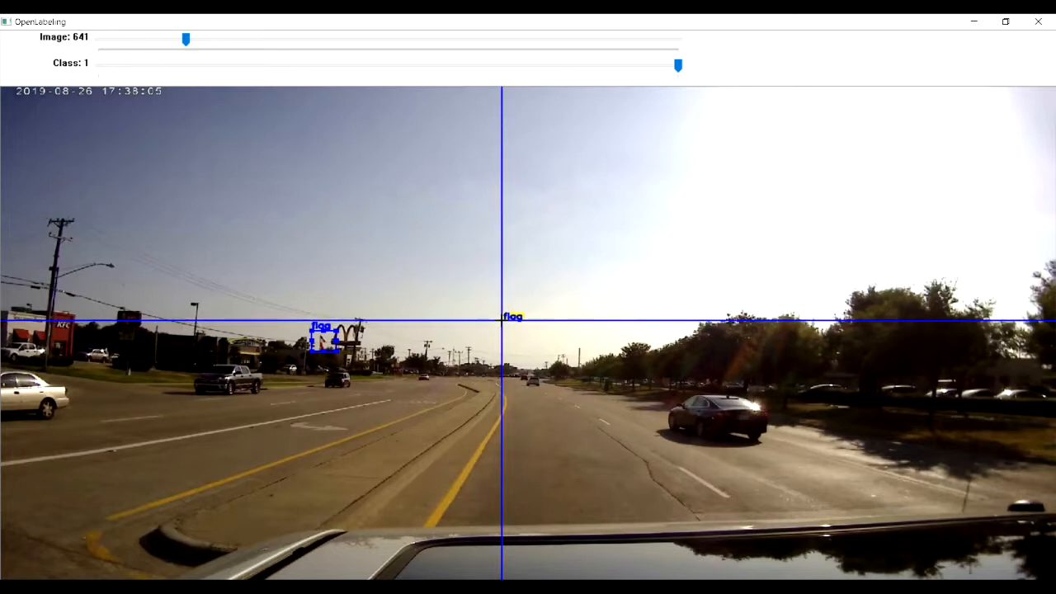
# Advance frame by frame from image 641 to image 680, checking where the flag loses its bounding box.
pyautogui.press('d')
pyautogui.press('d')
pyautogui.press('d')
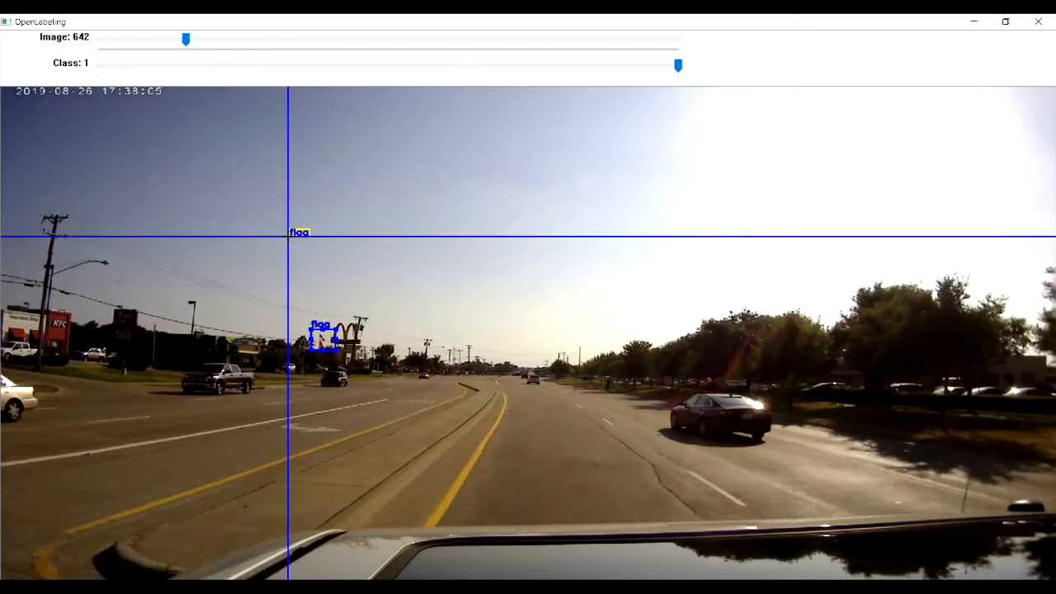
pyautogui.press('d')
pyautogui.press('d')
pyautogui.press('d')
pyautogui.press('d')
pyautogui.press('d')
pyautogui.press('d')
pyautogui.press('d')
pyautogui.press('d')
pyautogui.press('d')
pyautogui.press('d')
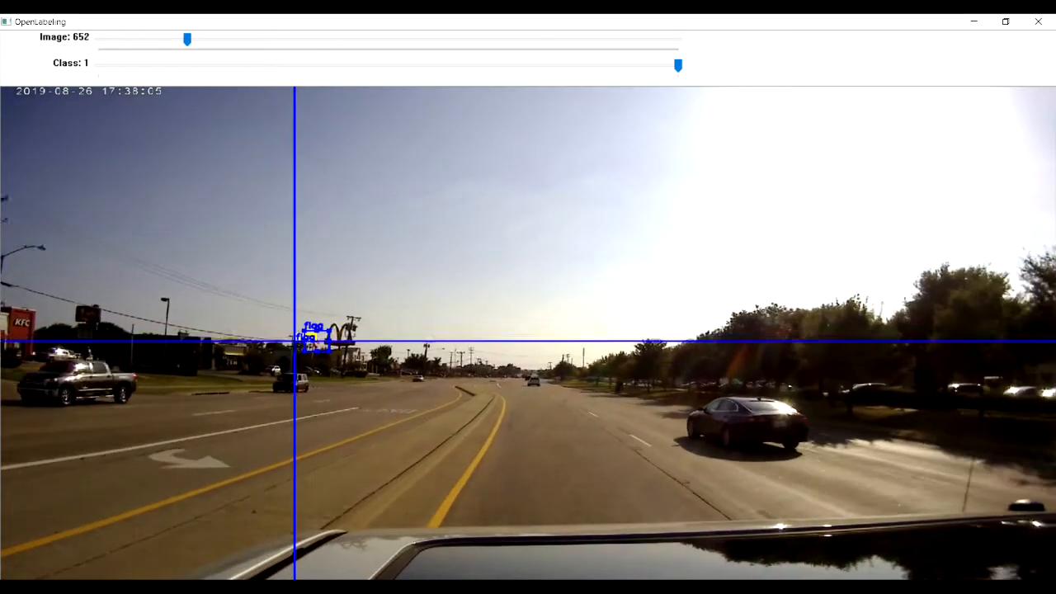
pyautogui.press('d')
pyautogui.press('d')
pyautogui.press('d')
pyautogui.press('d')
pyautogui.press('d')
pyautogui.press('d')
pyautogui.press('d')
pyautogui.press('d')
pyautogui.press('d')
pyautogui.press('d')
pyautogui.press('d')
pyautogui.press('d')
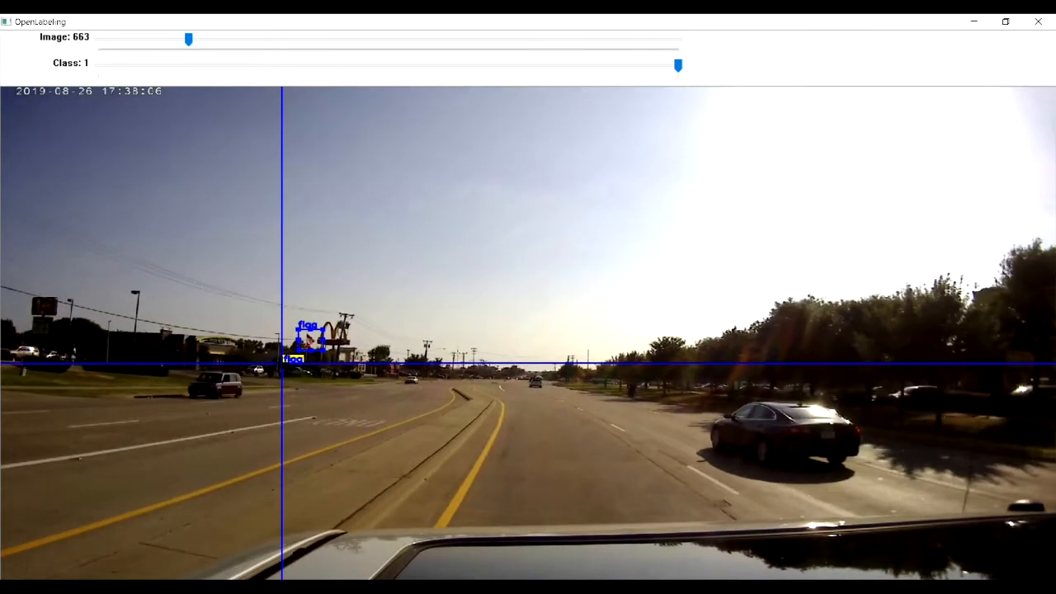
pyautogui.press('d')
pyautogui.press('d')
pyautogui.press('d')
pyautogui.press('d')
pyautogui.press('d')
pyautogui.press('d')
pyautogui.press('d')
pyautogui.press('d')
pyautogui.press('d')
pyautogui.press('d')
pyautogui.press('d')
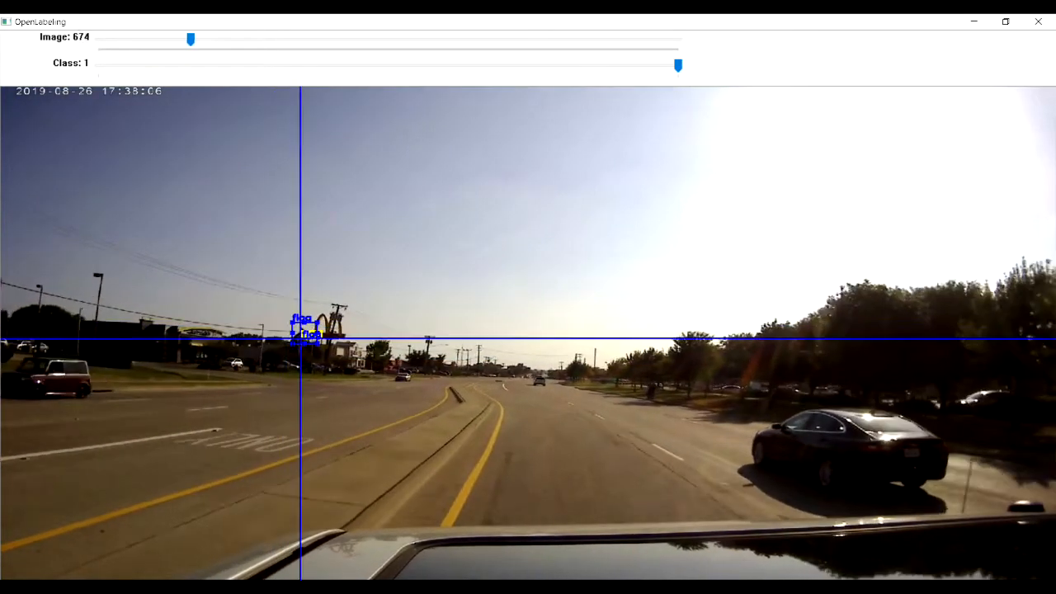
pyautogui.press('d')
pyautogui.press('d')
pyautogui.press('d')
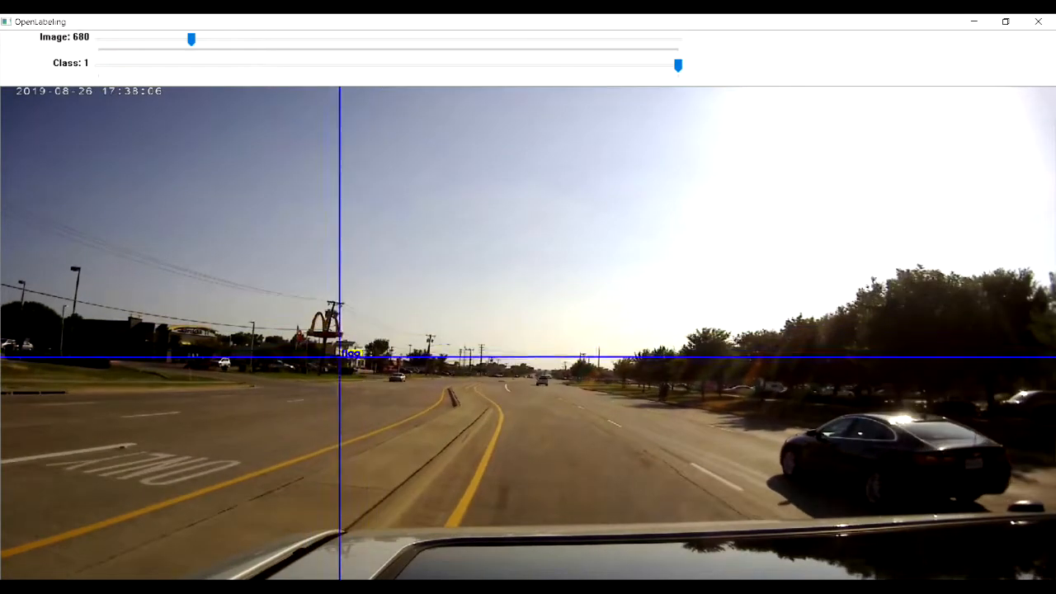
# Go back to image 677 and draw a flag bounding box around the flag beside the McDonald's sign.
pyautogui.press('a')
pyautogui.press('a')
pyautogui.press('a')
pyautogui.press('d')
pyautogui.press('d')
pyautogui.press('a')
pyautogui.press('a')
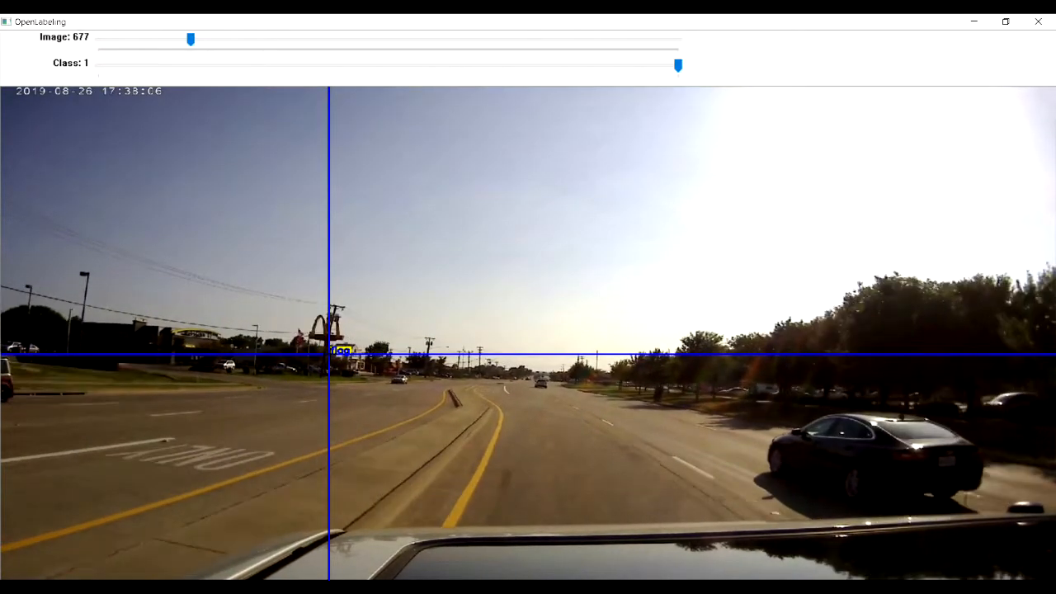
pyautogui.click(287, 324)
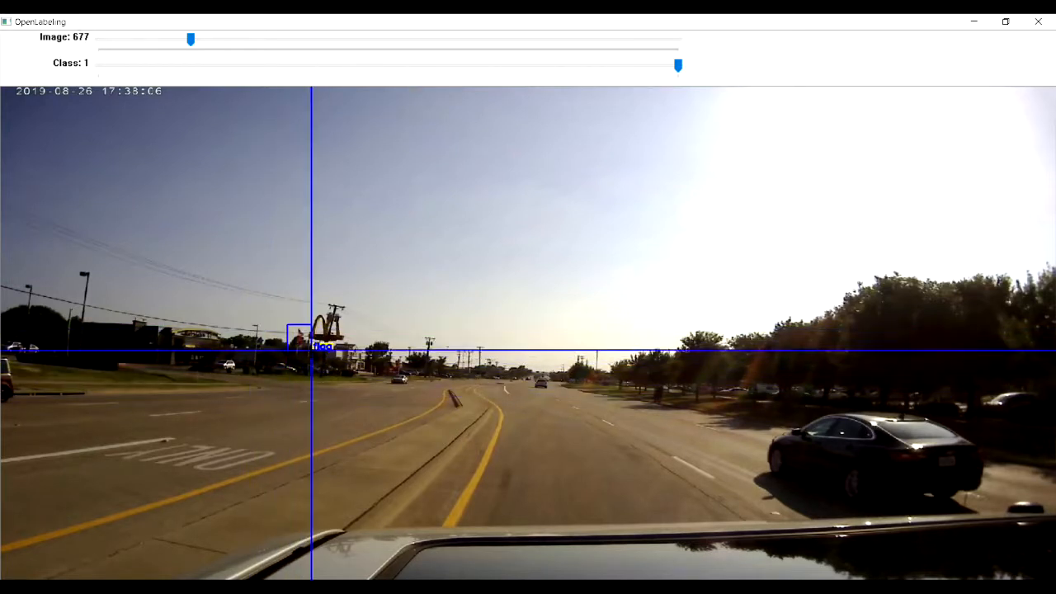
pyautogui.click(311, 354)
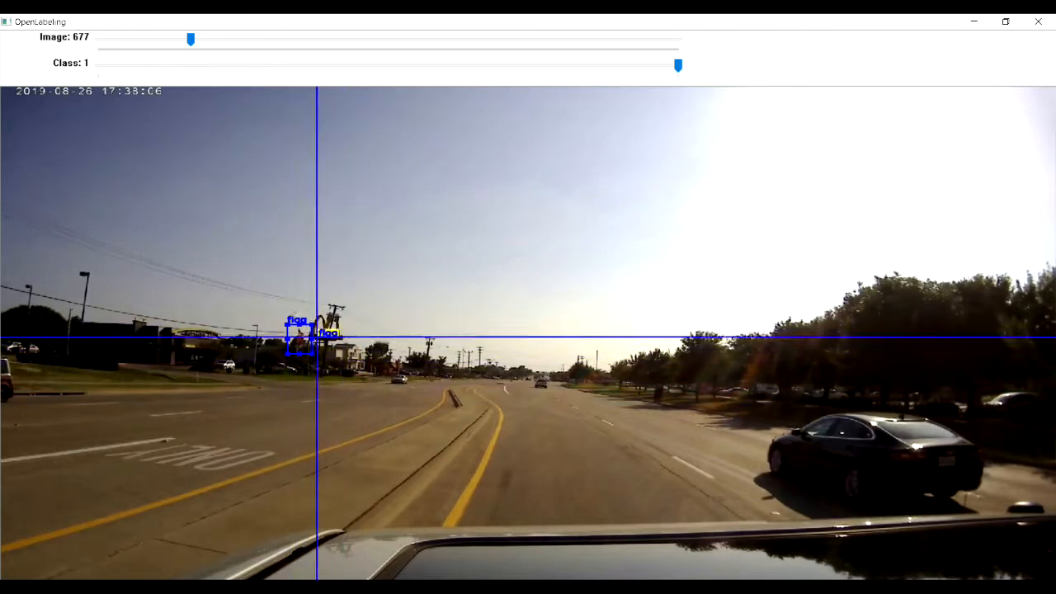
# Check the flag's box through the following frames to image 687 and draw a new flag bounding box around the flag there.
pyautogui.press('d')
pyautogui.press('d')
pyautogui.press('d')
pyautogui.press('d')
pyautogui.press('d')
pyautogui.press('d')
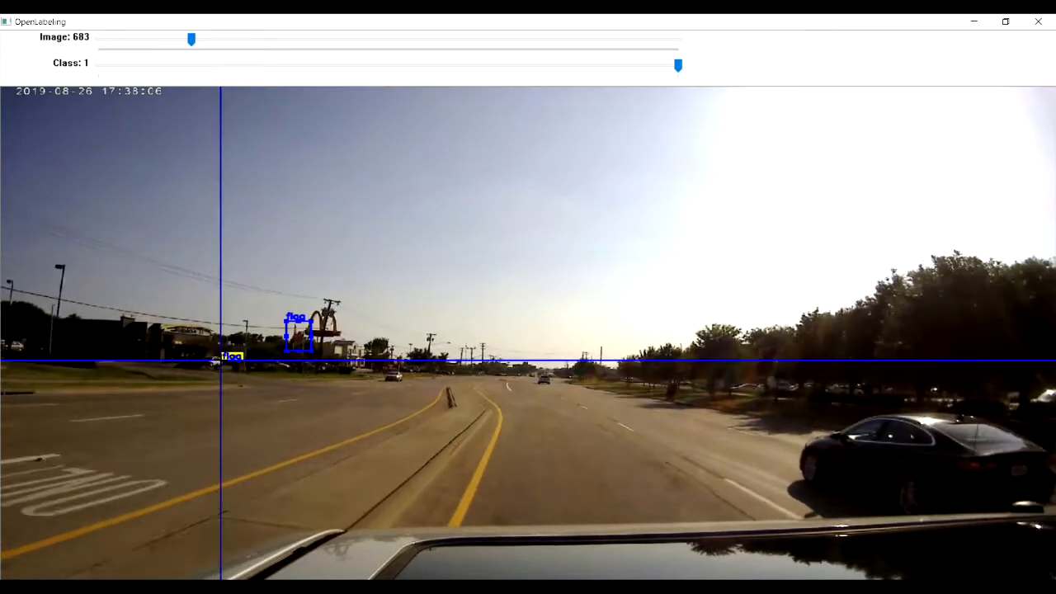
pyautogui.press('d')
pyautogui.press('d')
pyautogui.press('d')
pyautogui.press('d')
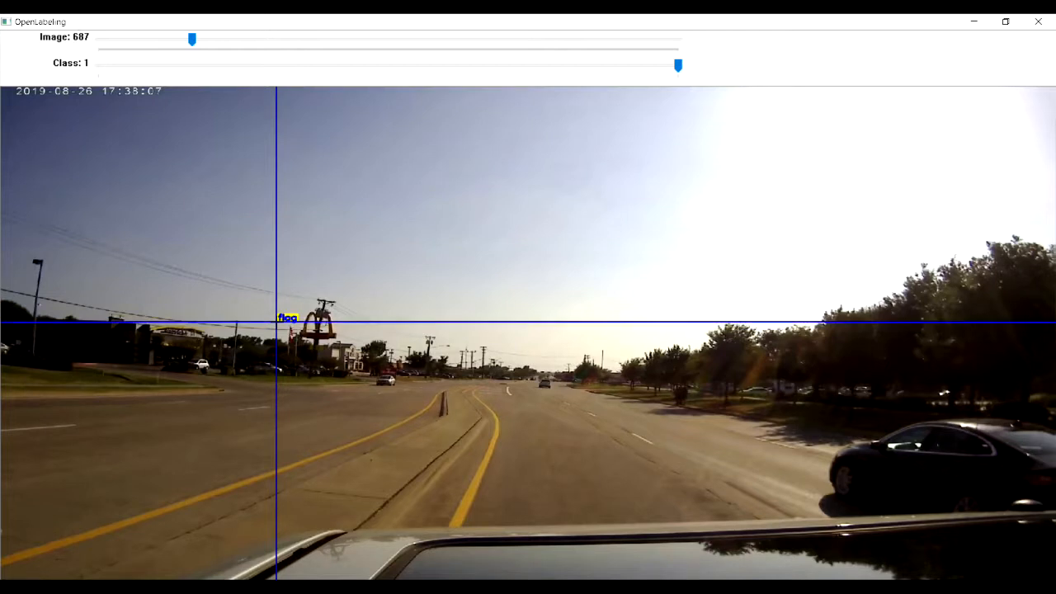
pyautogui.click(276, 322)
pyautogui.click(305, 355)
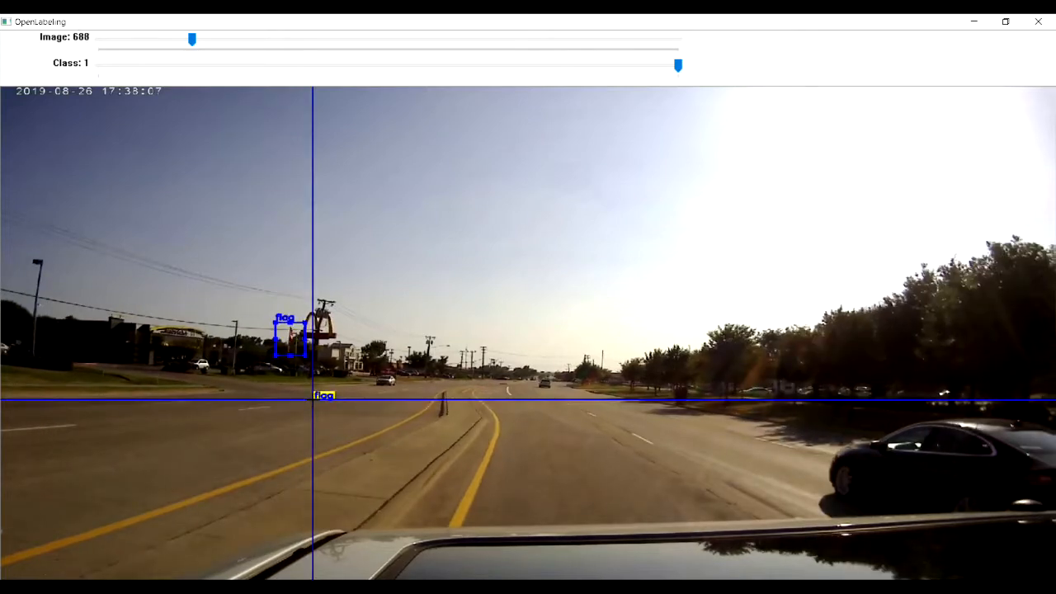
# Advance frame by frame from image 688 to image 722, checking the flag near the McDonald's sign for bounding boxes.
pyautogui.press('d')
pyautogui.press('d')
pyautogui.press('d')
pyautogui.press('d')
pyautogui.press('d')
pyautogui.press('d')
pyautogui.press('d')
pyautogui.press('d')
pyautogui.press('d')
pyautogui.press('d')
pyautogui.press('d')
pyautogui.press('d')
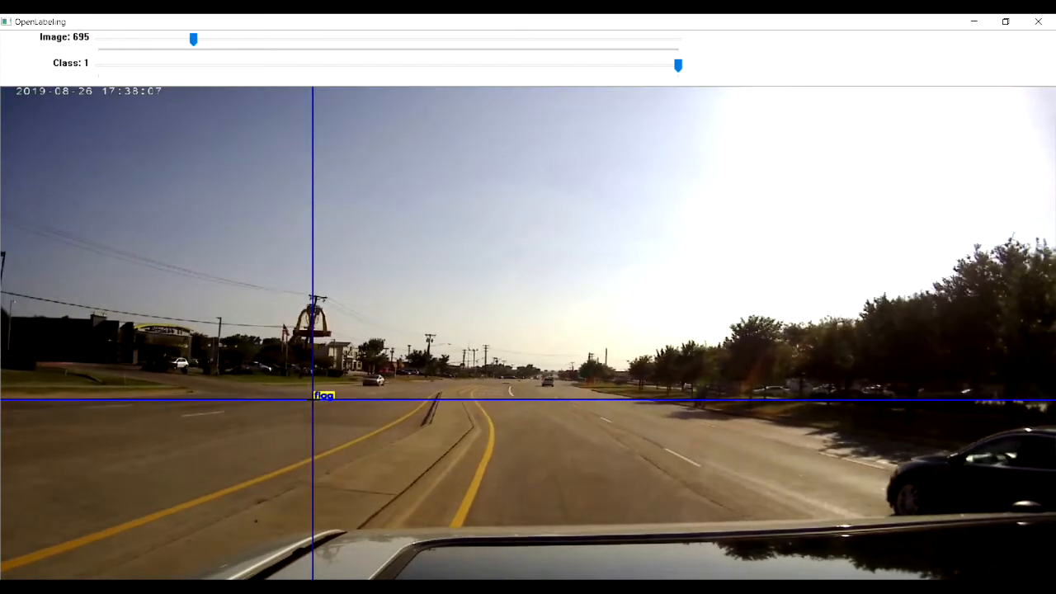
pyautogui.press('d')
pyautogui.press('d')
pyautogui.press('d')
pyautogui.press('d')
pyautogui.press('d')
pyautogui.press('d')
pyautogui.press('d')
pyautogui.press('d')
pyautogui.press('d')
pyautogui.press('d')
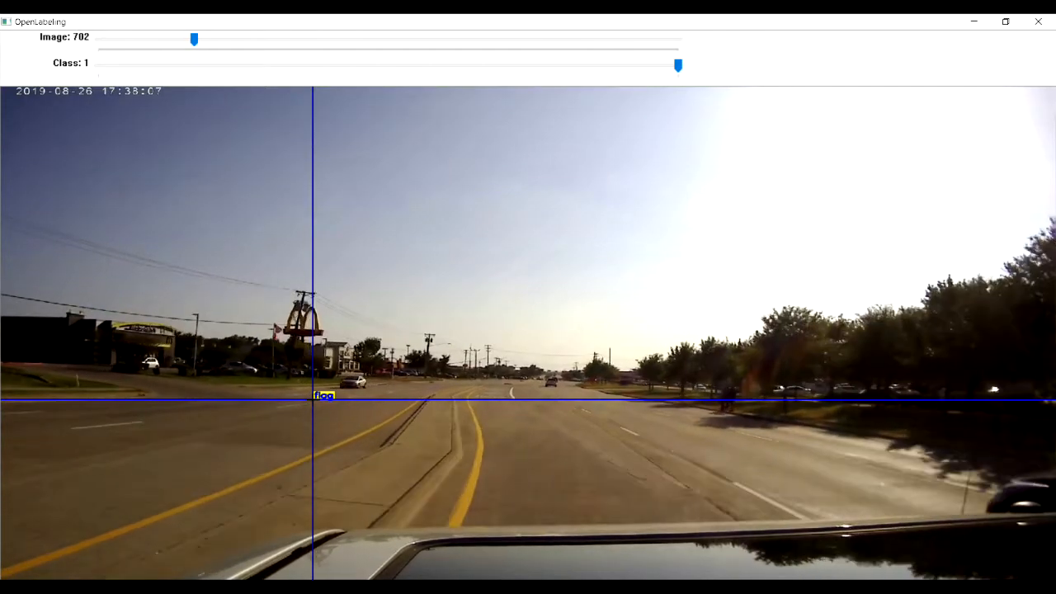
pyautogui.press('d')
pyautogui.press('d')
pyautogui.press('d')
pyautogui.press('d')
pyautogui.press('d')
pyautogui.press('d')
pyautogui.press('d')
pyautogui.press('d')
pyautogui.press('d')
pyautogui.press('d')
pyautogui.press('d')
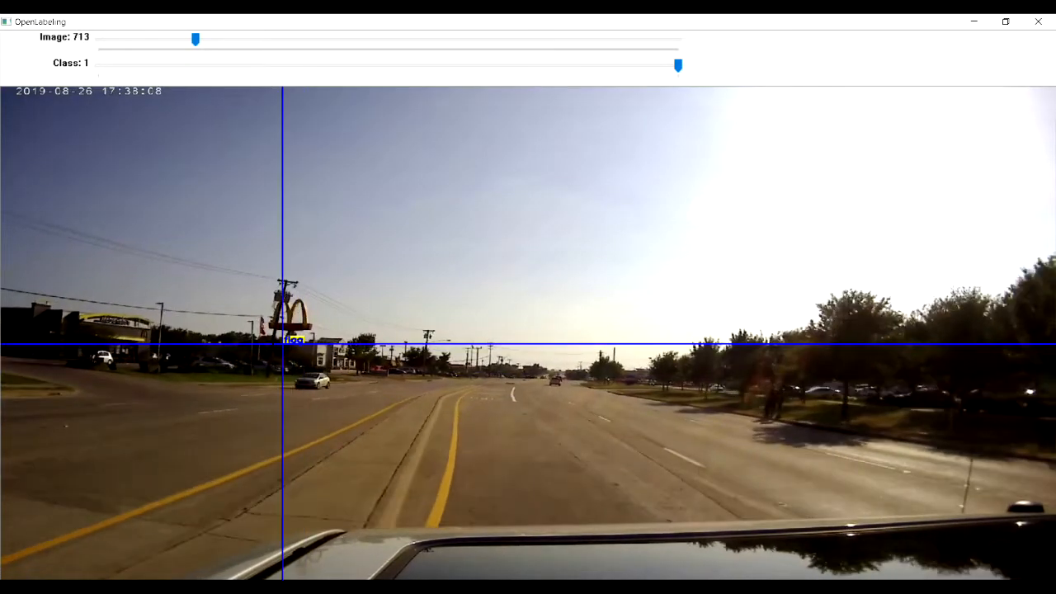
pyautogui.press('d')
pyautogui.press('d')
pyautogui.press('d')
pyautogui.press('d')
pyautogui.press('d')
pyautogui.press('d')
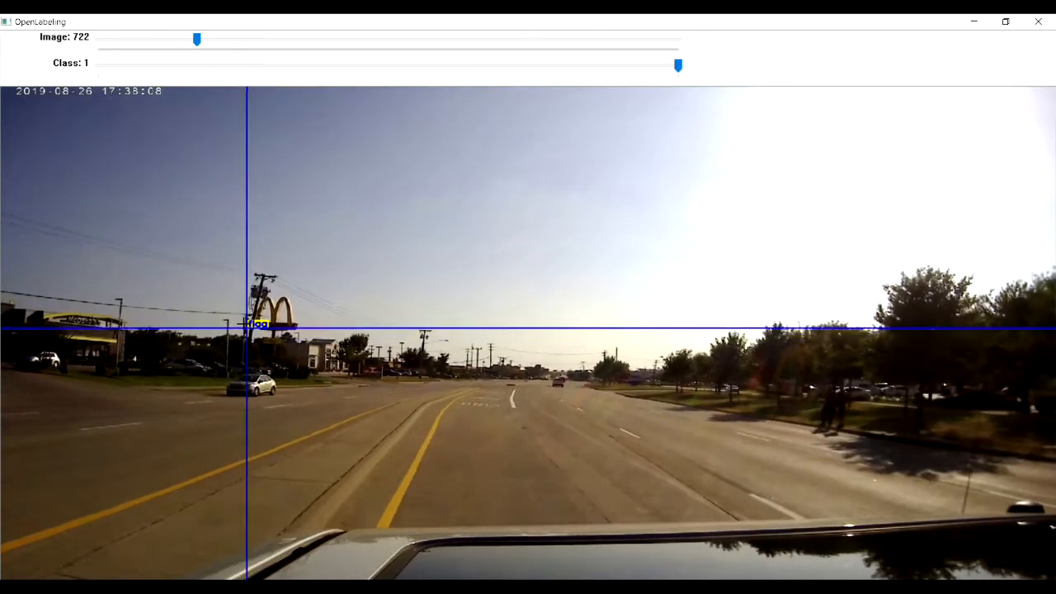
# Advance frame by frame from image 722 to image 747, checking the frames for flags without bounding boxes.
pyautogui.press('d')
pyautogui.press('d')
pyautogui.press('d')
pyautogui.press('d')
pyautogui.press('d')
pyautogui.press('d')
pyautogui.press('d')
pyautogui.press('d')
pyautogui.press('d')
pyautogui.press('d')
pyautogui.press('d')
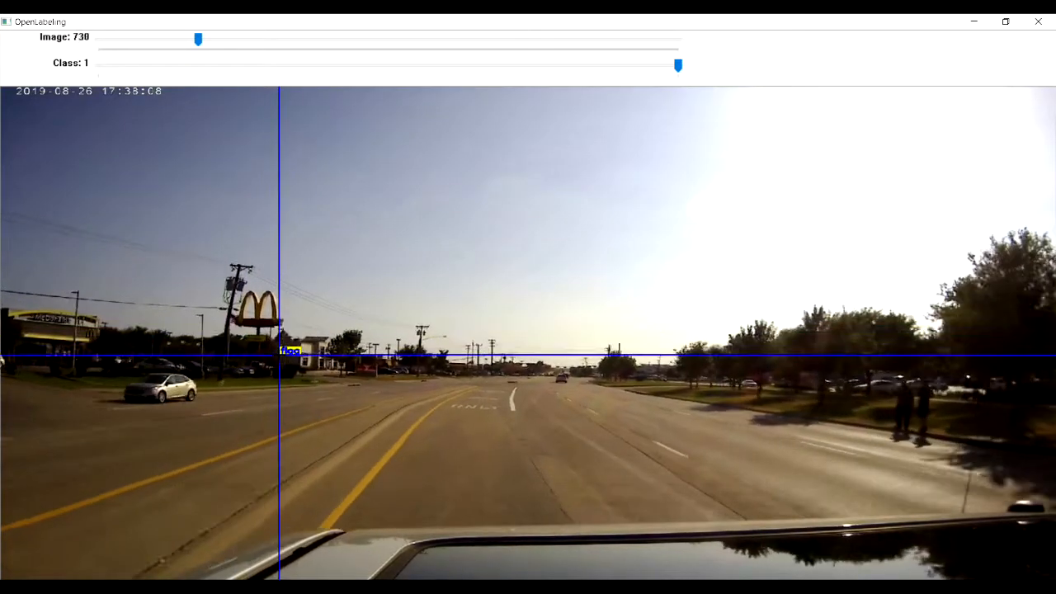
pyautogui.press('d')
pyautogui.press('d')
pyautogui.press('d')
pyautogui.press('d')
pyautogui.press('d')
pyautogui.press('d')
pyautogui.press('d')
pyautogui.press('d')
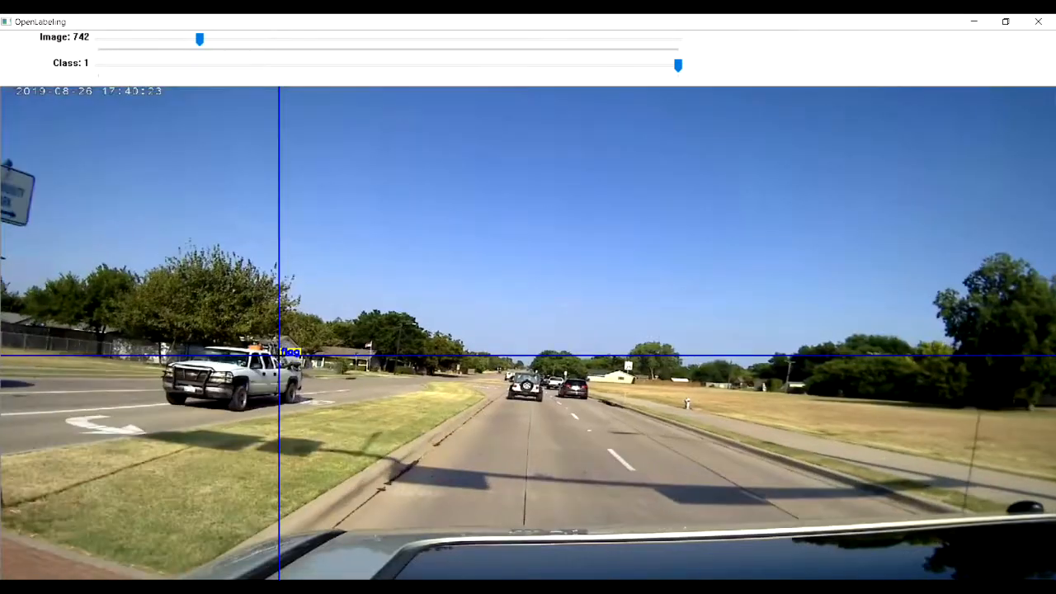
pyautogui.press('d')
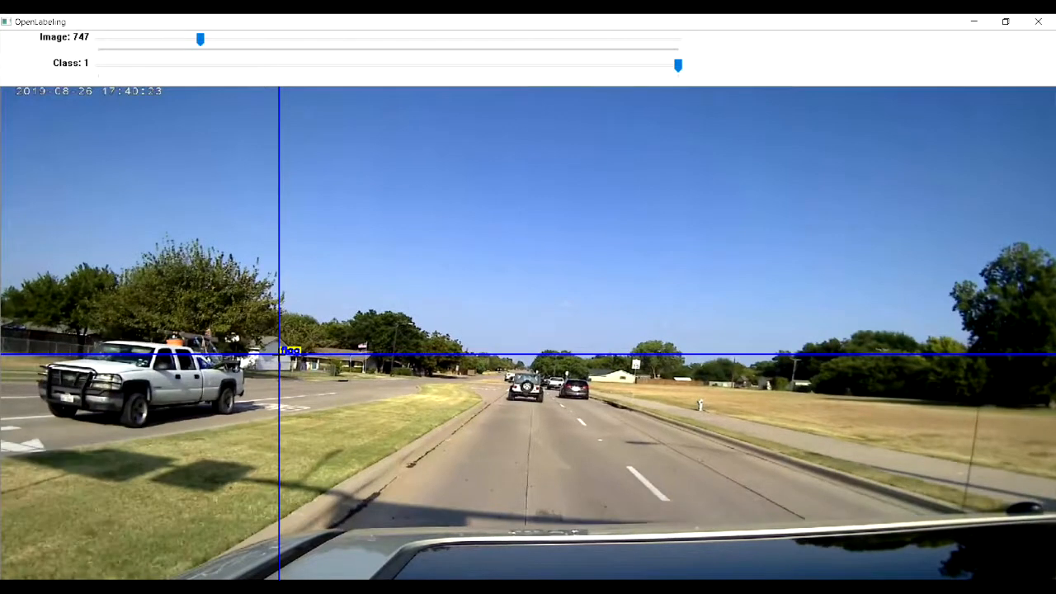
# Go back to image 740, the first frame of the new street scene, and draw a flag bounding box around the flag by the house.
pyautogui.press('a')
pyautogui.press('a')
pyautogui.press('a')
pyautogui.press('a')
pyautogui.press('a')
pyautogui.press('a')
pyautogui.press('a')
pyautogui.press('a')
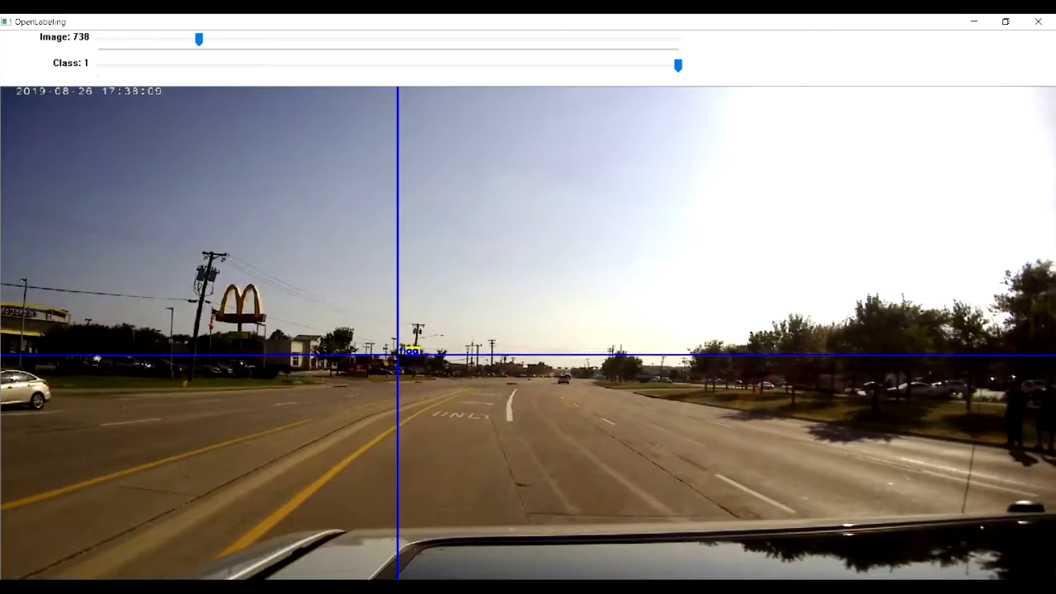
pyautogui.press('d')
pyautogui.press('a')
pyautogui.press('d')
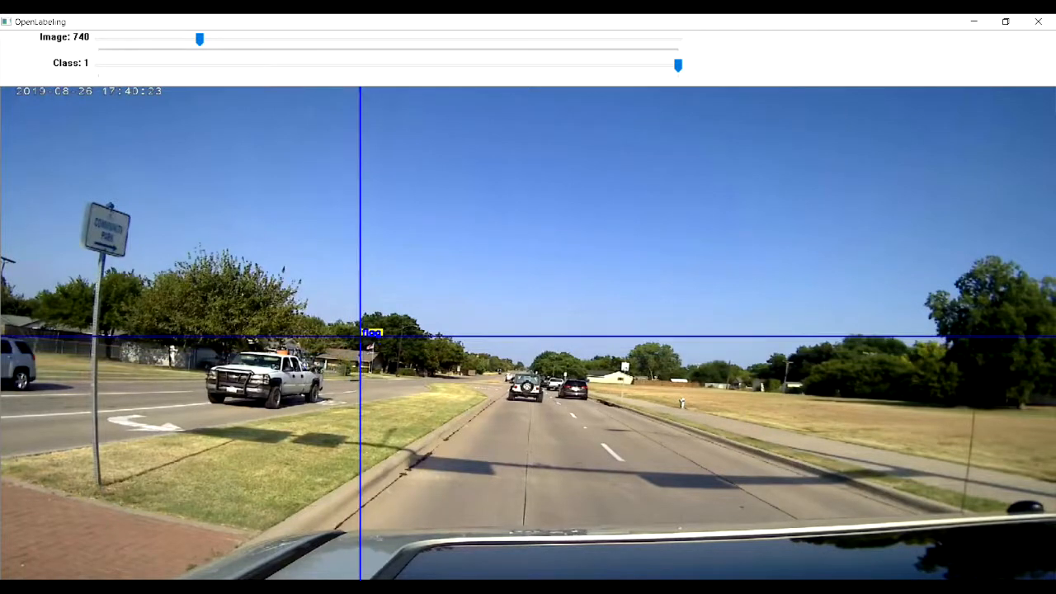
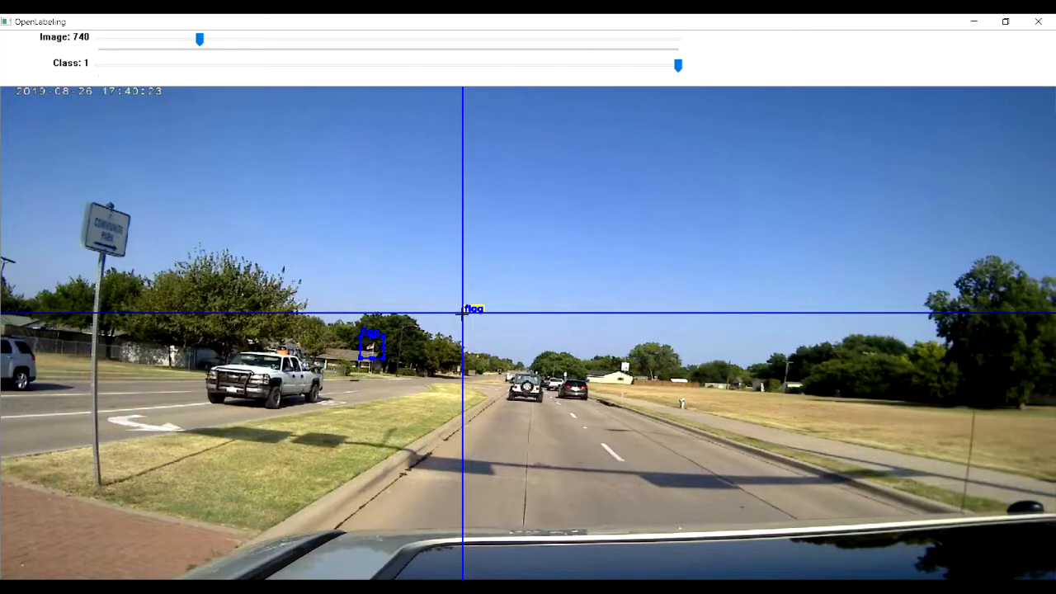
# Advance frame by frame from image 740 to image 786, checking where the flag by the house loses its bounding box.
pyautogui.press('d')
pyautogui.press('d')
pyautogui.press('d')
pyautogui.press('d')
pyautogui.press('d')
pyautogui.press('d')
pyautogui.press('d')
pyautogui.press('d')
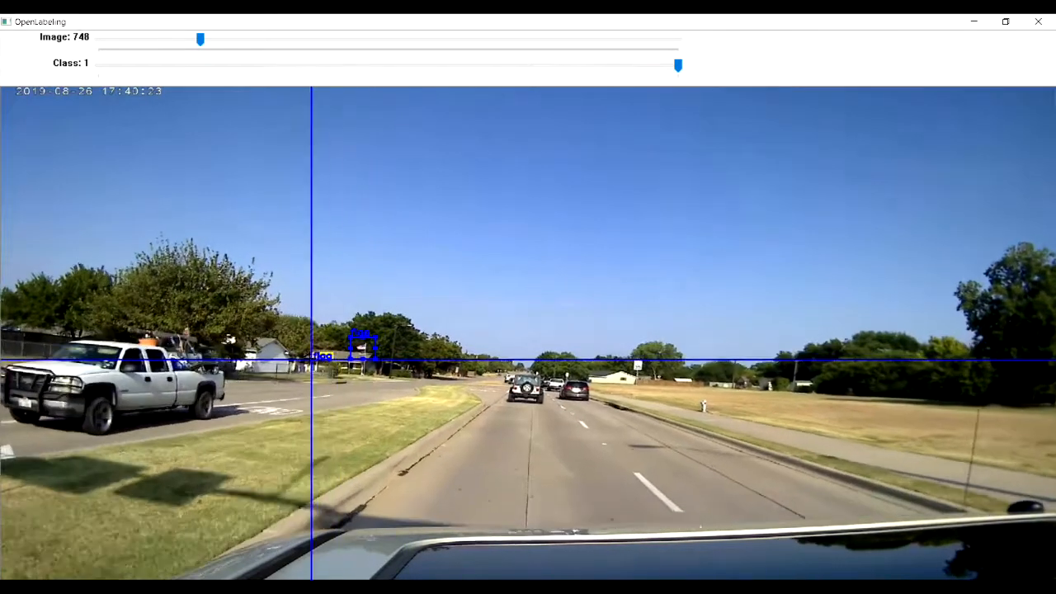
pyautogui.press('d')
pyautogui.press('d')
pyautogui.press('d')
pyautogui.press('d')
pyautogui.press('d')
pyautogui.press('d')
pyautogui.press('d')
pyautogui.press('d')
pyautogui.press('d')
pyautogui.press('d')
pyautogui.press('d')
pyautogui.press('d')
pyautogui.press('d')
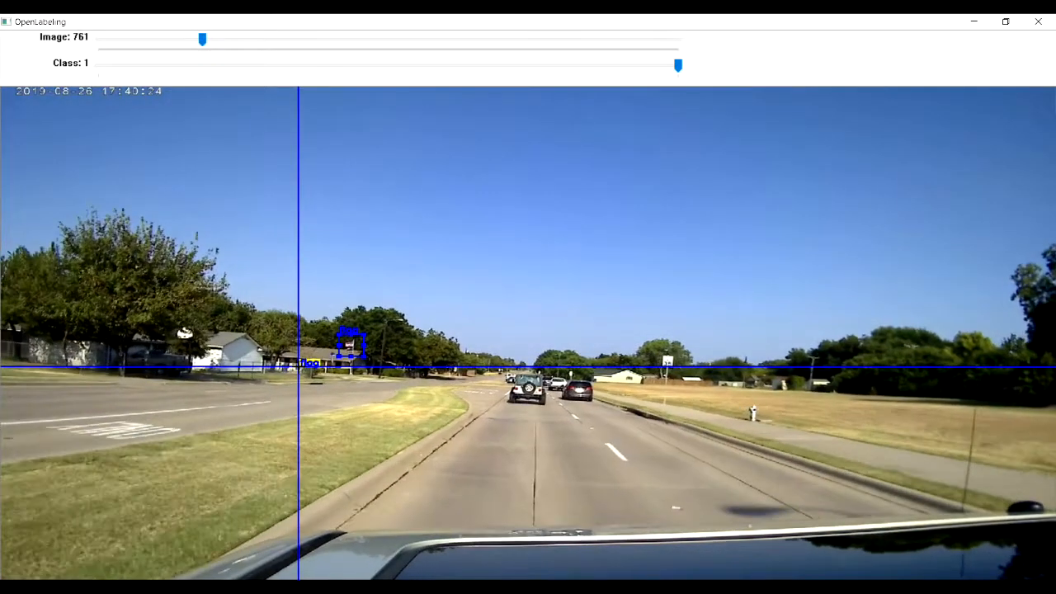
pyautogui.press('d')
pyautogui.press('d')
pyautogui.press('d')
pyautogui.press('d')
pyautogui.press('d')
pyautogui.press('d')
pyautogui.press('d')
pyautogui.press('d')
pyautogui.press('d')
pyautogui.press('d')
pyautogui.press('d')
pyautogui.press('d')
pyautogui.press('d')
pyautogui.press('d')
pyautogui.press('d')
pyautogui.press('d')
pyautogui.press('d')
pyautogui.press('d')
pyautogui.press('d')
pyautogui.press('d')
pyautogui.press('d')
pyautogui.press('d')
pyautogui.press('d')
pyautogui.press('d')
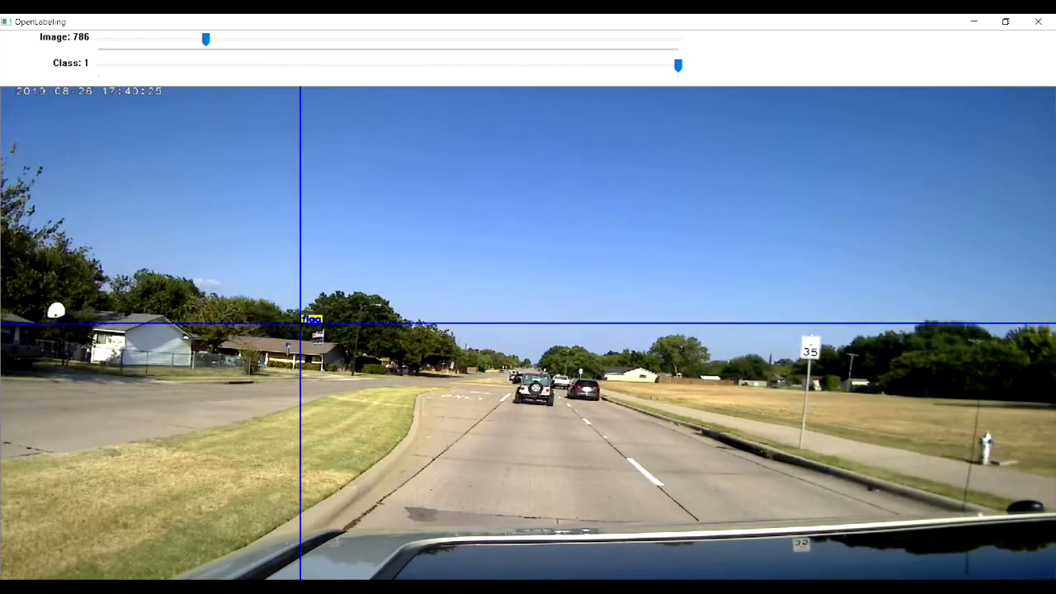
# Draw a flag bounding box around the flag on image 786 and predict it onto the following frames, checking up to image 791.
pyautogui.click(304, 322)
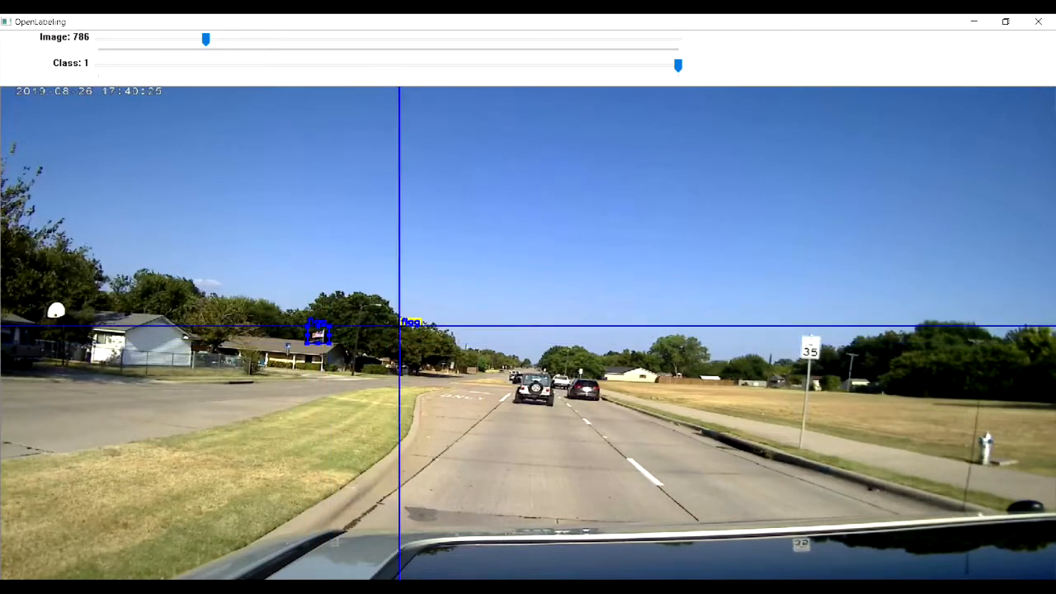
pyautogui.press('p')
pyautogui.press('d')
pyautogui.press('d')
pyautogui.press('d')
pyautogui.press('d')
pyautogui.press('d')
pyautogui.press('d')
pyautogui.press('d')
pyautogui.press('d')
pyautogui.press('d')
pyautogui.press('d')
pyautogui.press('d')
pyautogui.press('d')
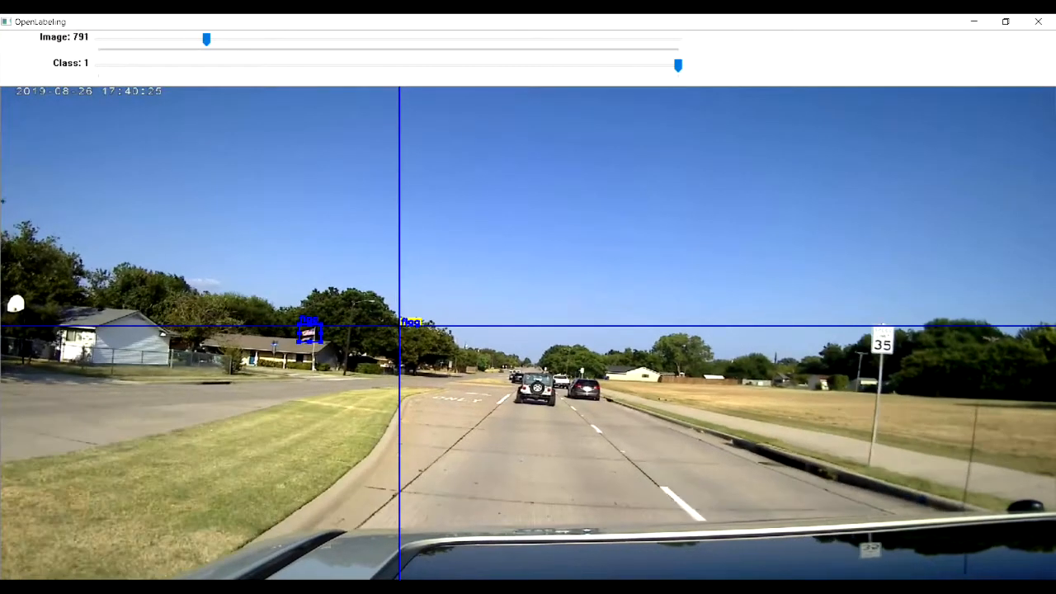
# Advance frame by frame from image 791 to image 831, checking that the flag's bounding box is present.
pyautogui.press('d')
pyautogui.press('d')
pyautogui.press('d')
pyautogui.press('d')
pyautogui.press('d')
pyautogui.press('d')
pyautogui.press('d')
pyautogui.press('d')
pyautogui.press('d')
pyautogui.press('d')
pyautogui.press('d')
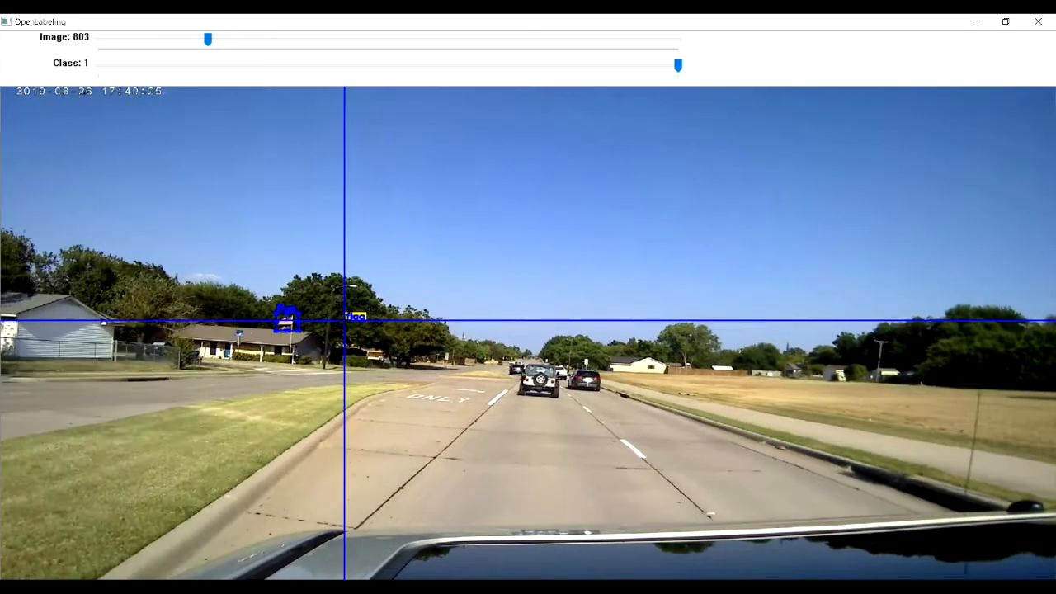
pyautogui.press('d')
pyautogui.press('d')
pyautogui.press('d')
pyautogui.press('d')
pyautogui.press('d')
pyautogui.press('d')
pyautogui.press('d')
pyautogui.press('d')
pyautogui.press('d')
pyautogui.press('d')
pyautogui.press('d')
pyautogui.press('d')
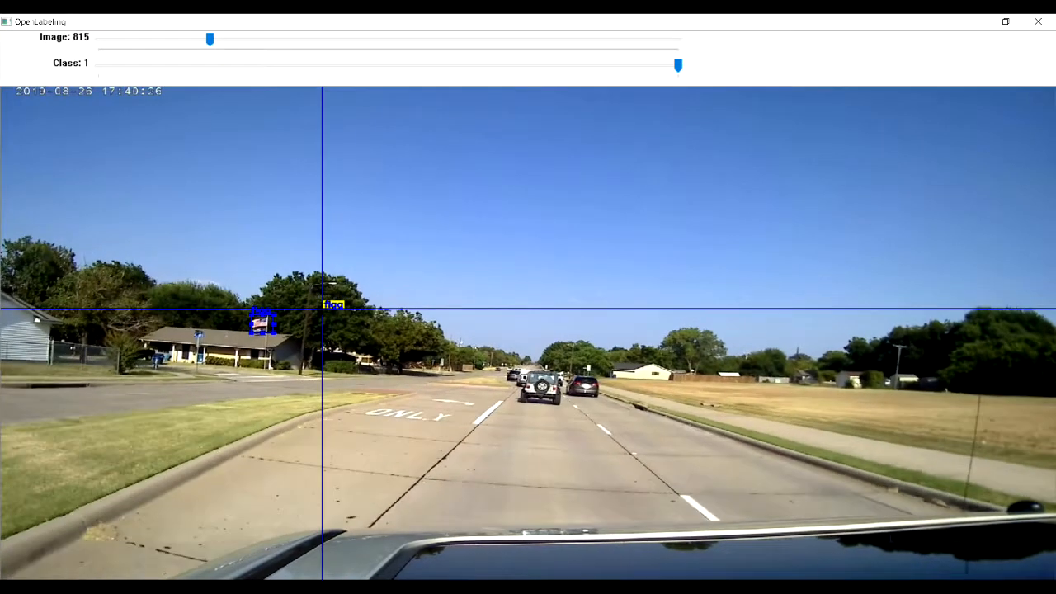
pyautogui.press('d')
pyautogui.press('d')
pyautogui.press('d')
pyautogui.press('d')
pyautogui.press('d')
pyautogui.press('d')
pyautogui.press('d')
pyautogui.press('d')
pyautogui.press('d')
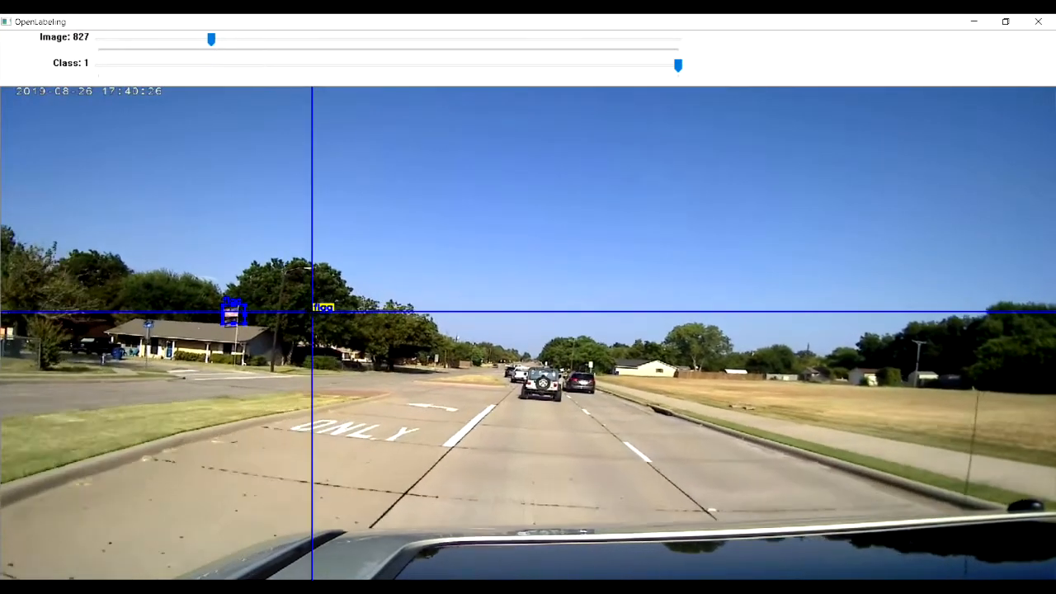
pyautogui.press('d')
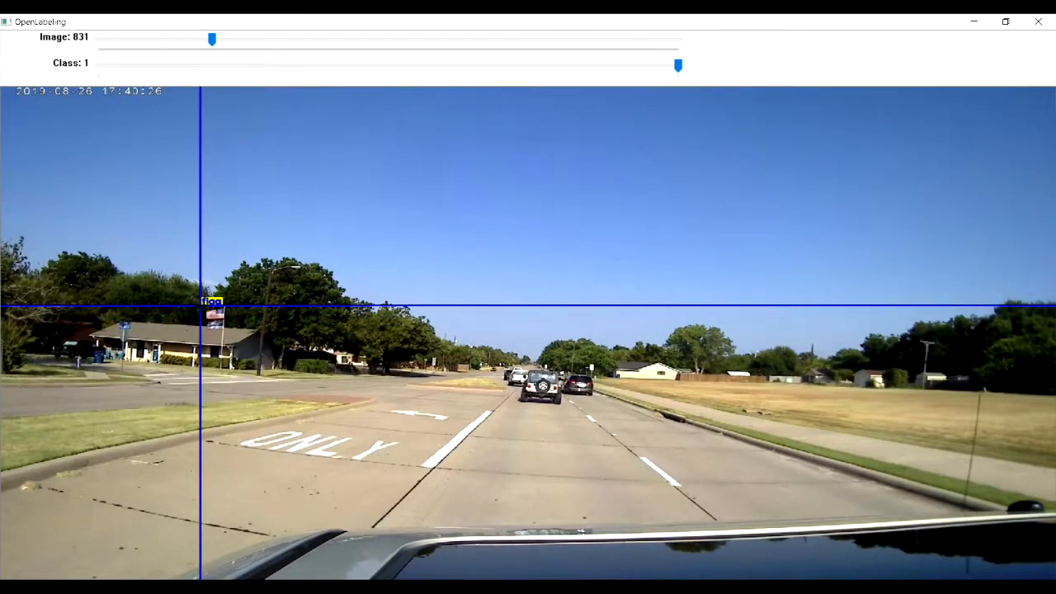
# Draw a flag bounding box around the flag on image 831 and check the box through to image 836.
pyautogui.click(201, 305)
pyautogui.click(230, 324)
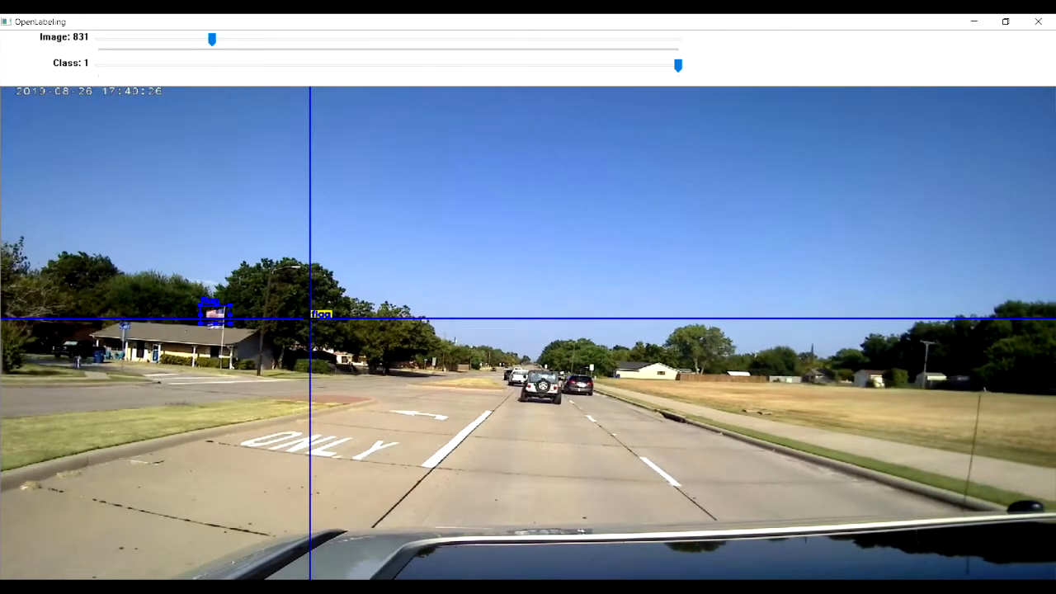
pyautogui.press('d')
pyautogui.press('d')
pyautogui.press('d')
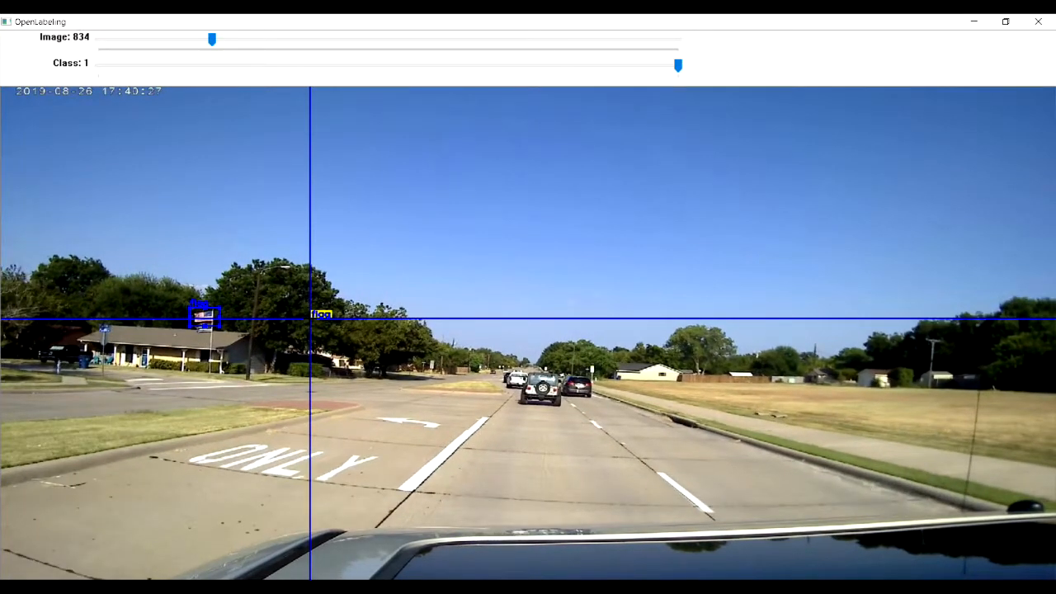
pyautogui.press('d')
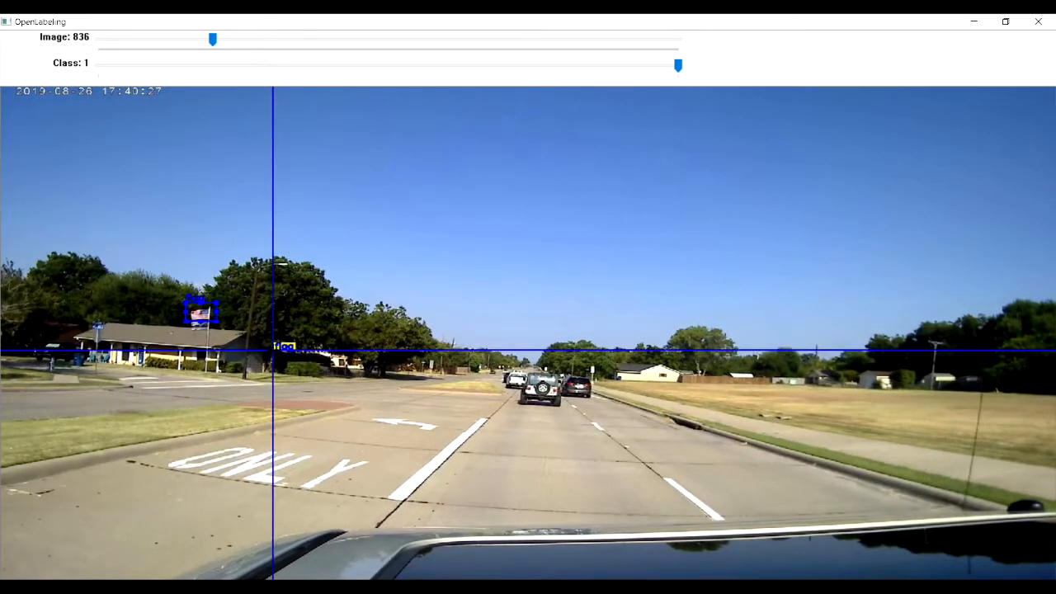
# Draw flag bounding boxes around the flag in front of the house on images 837 and 838.
pyautogui.press('d')
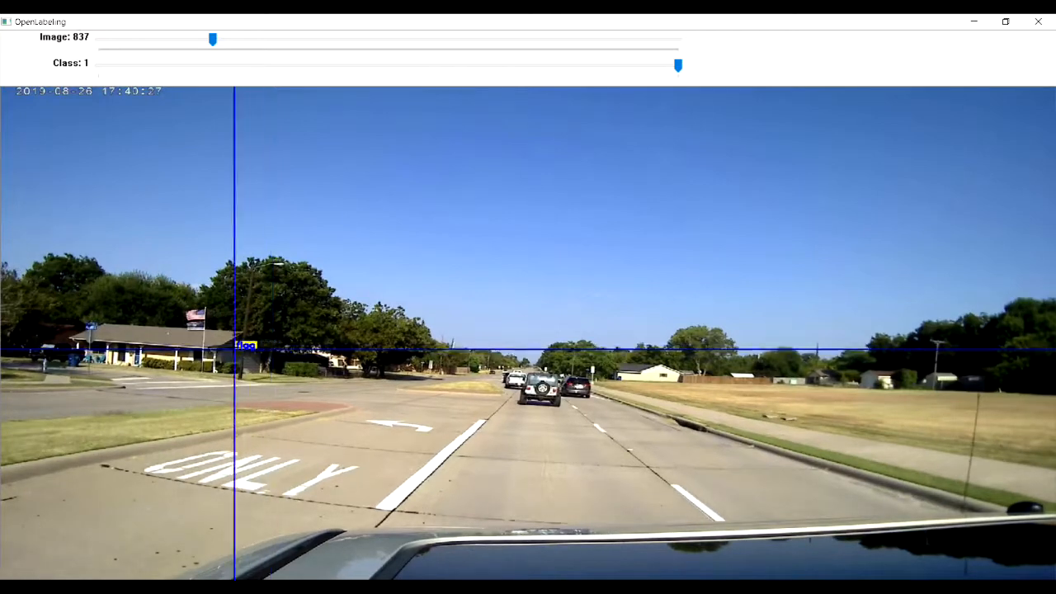
pyautogui.click(184, 302)
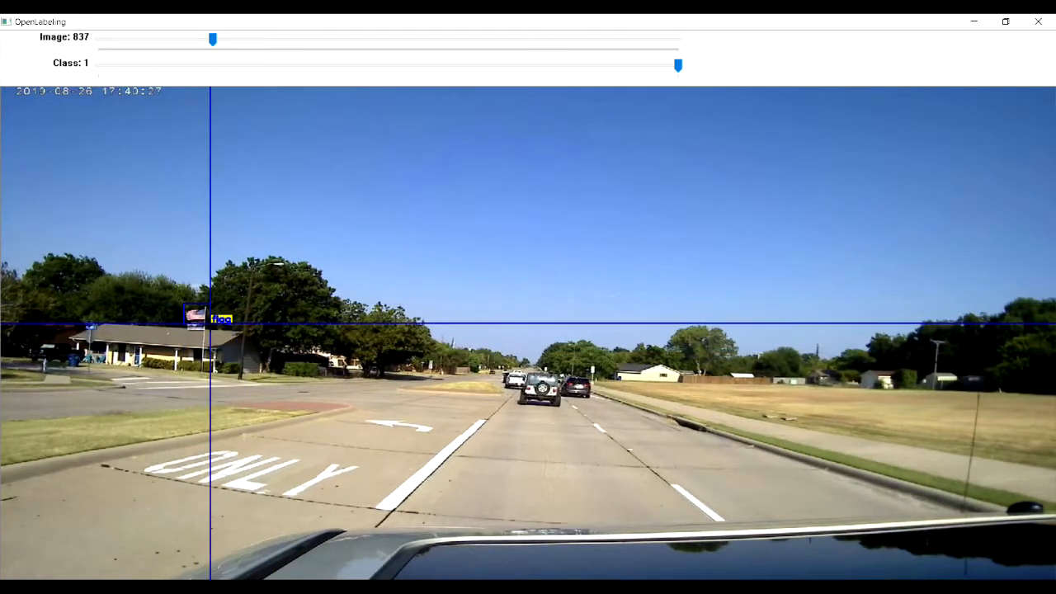
pyautogui.click(209, 325)
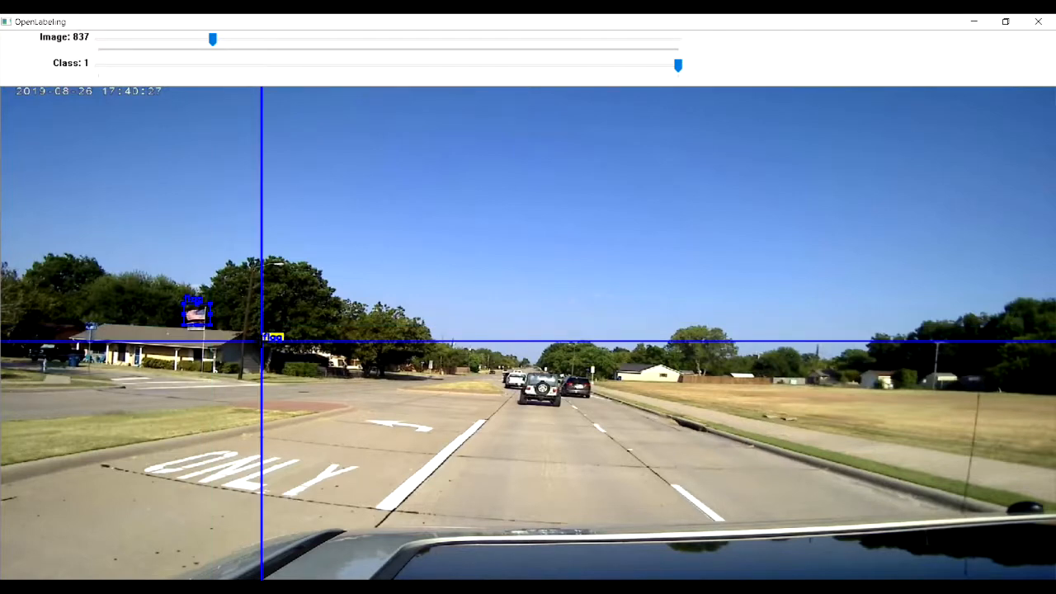
pyautogui.press('d')
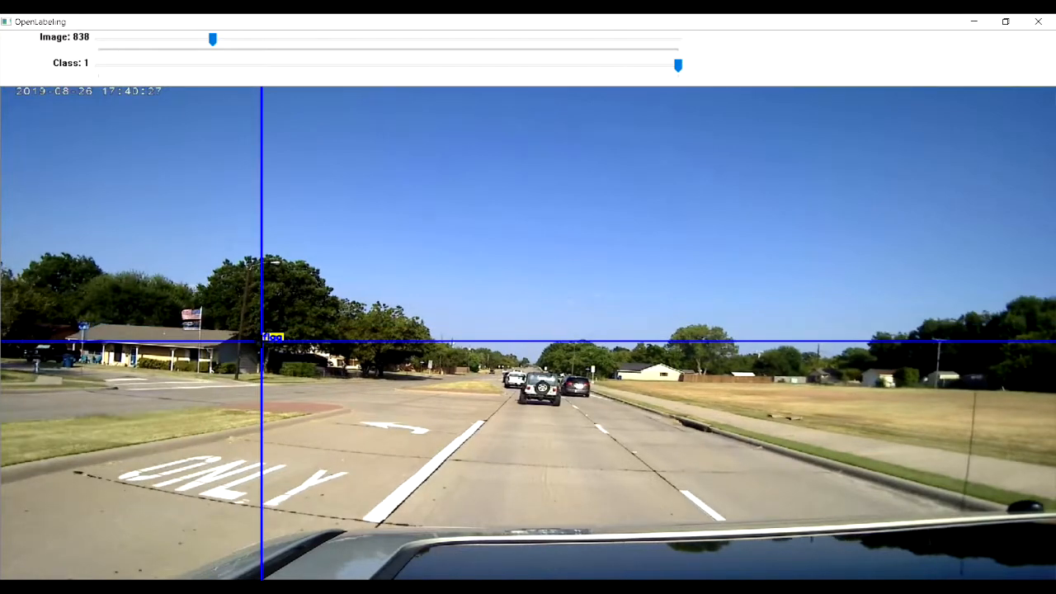
pyautogui.click(174, 303)
pyautogui.click(208, 327)
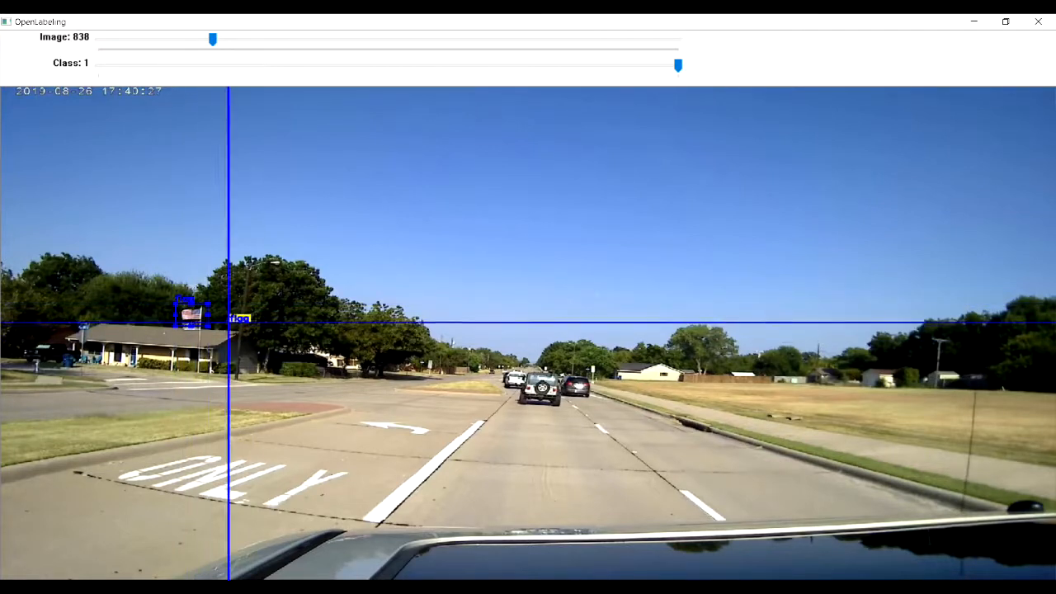
# Draw flag bounding boxes around the flag in front of the house on images 841 and 843.
pyautogui.press('d')
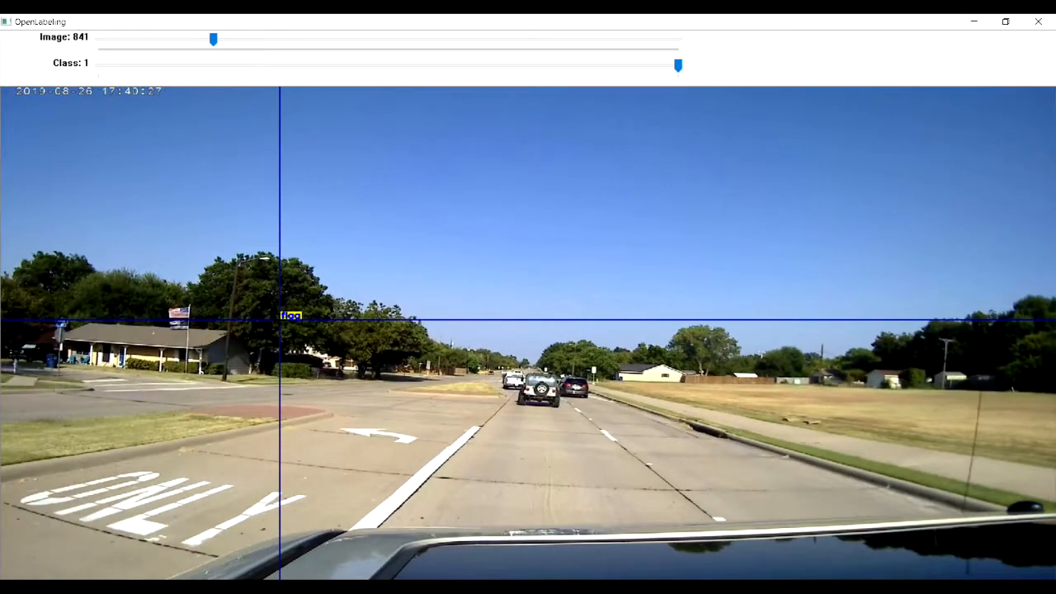
pyautogui.click(161, 302)
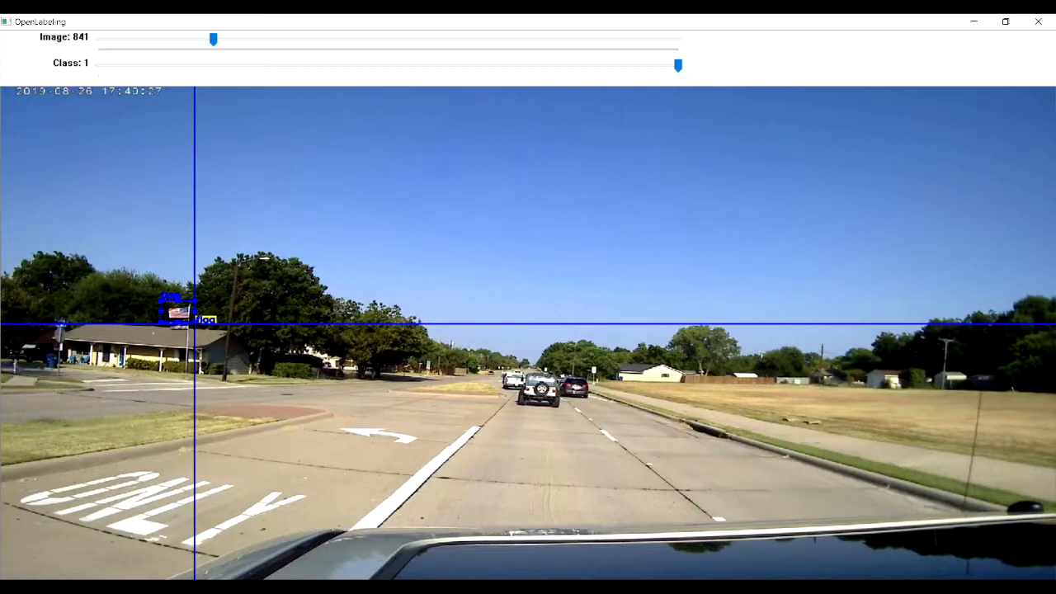
pyautogui.press('d')
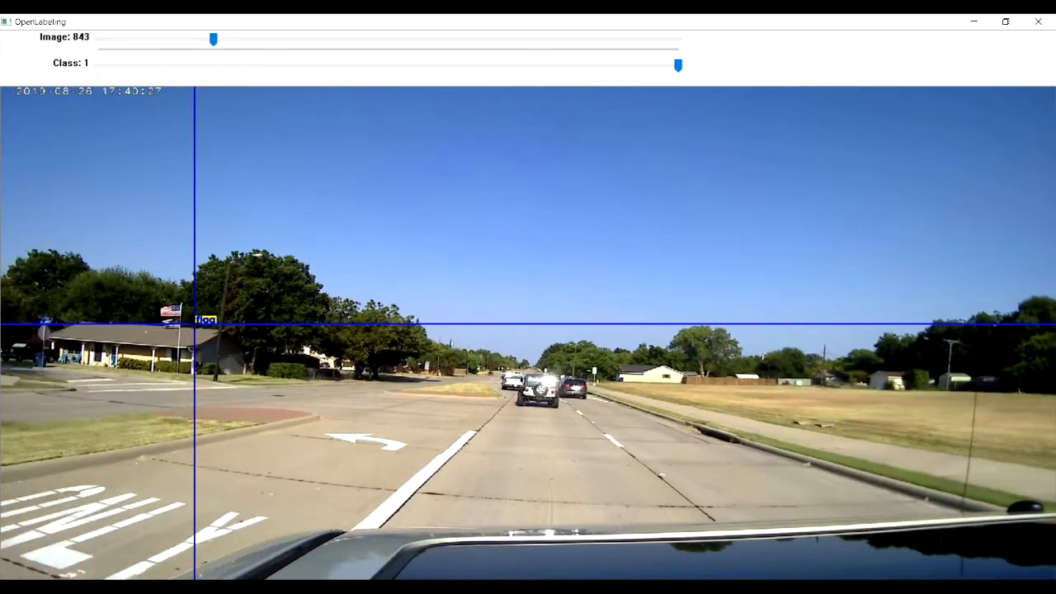
pyautogui.click(154, 298)
pyautogui.click(189, 322)
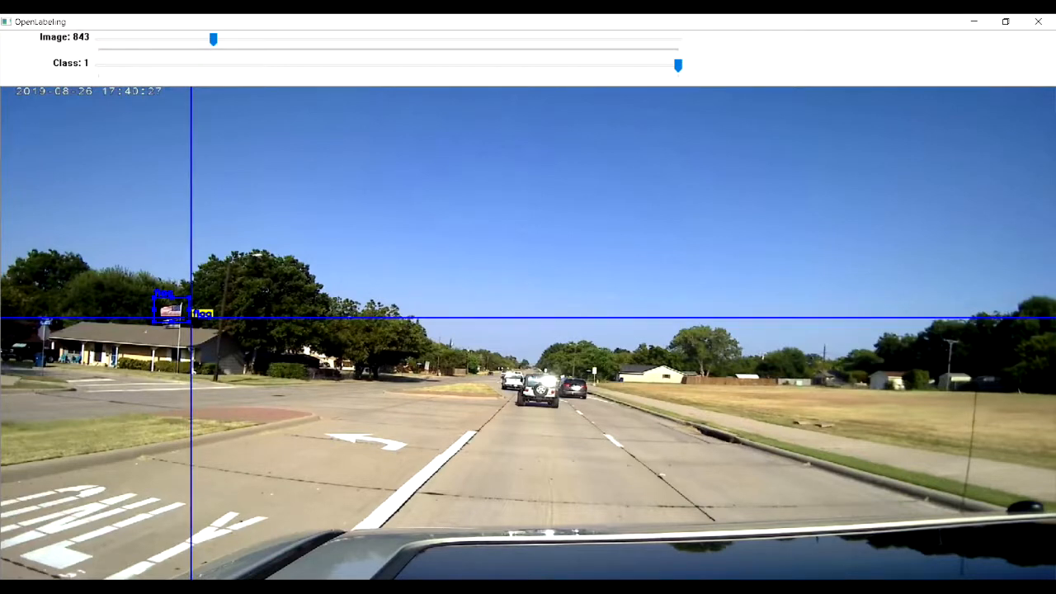
# Draw flag bounding boxes around the flag in front of the house on images 844 and 846.
pyautogui.press('d')
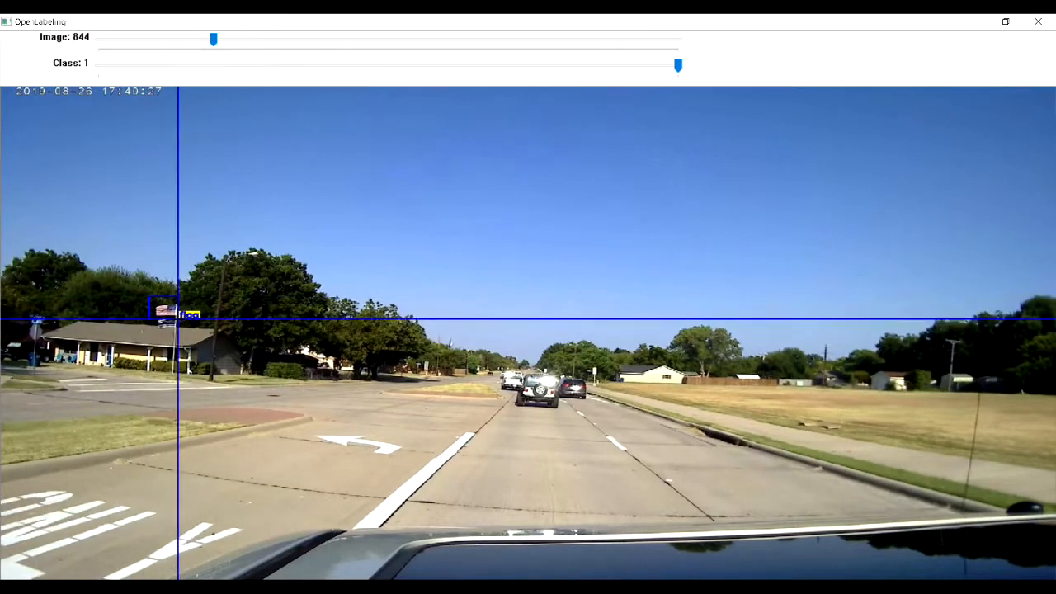
pyautogui.click(181, 321)
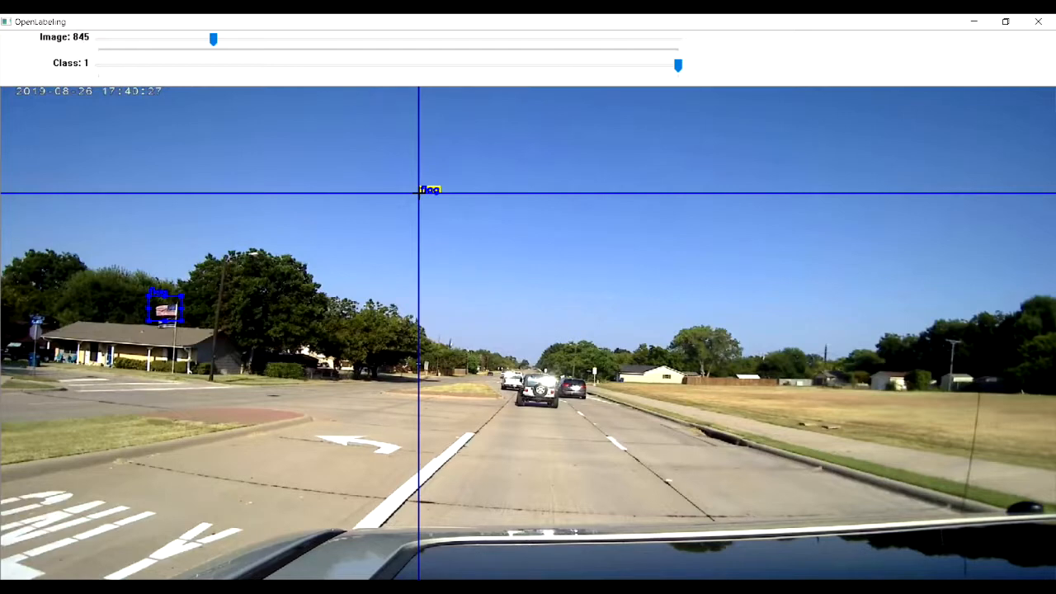
pyautogui.press('d')
pyautogui.click(150, 300)
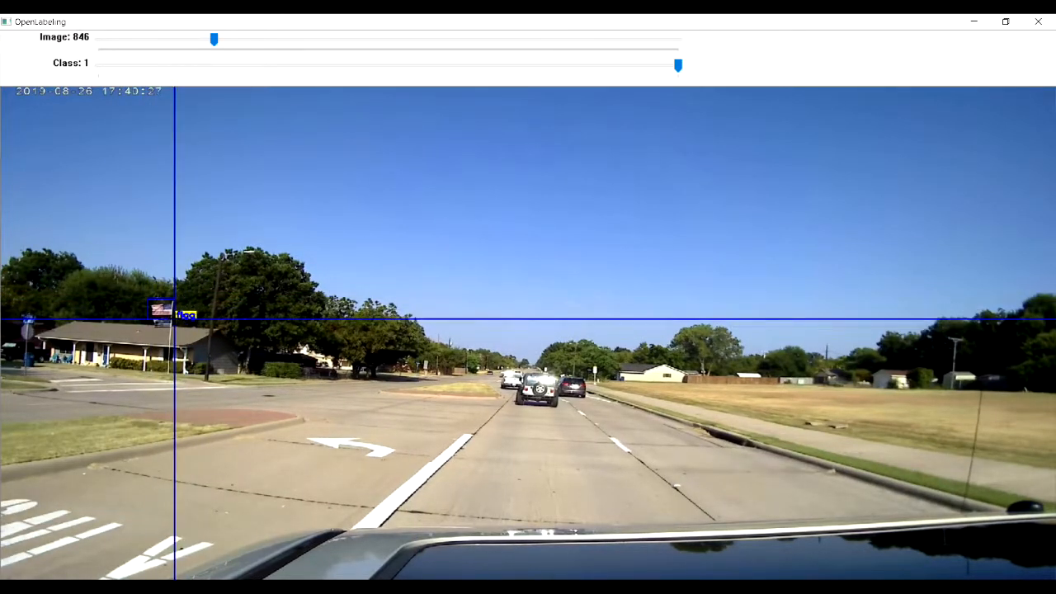
pyautogui.click(176, 321)
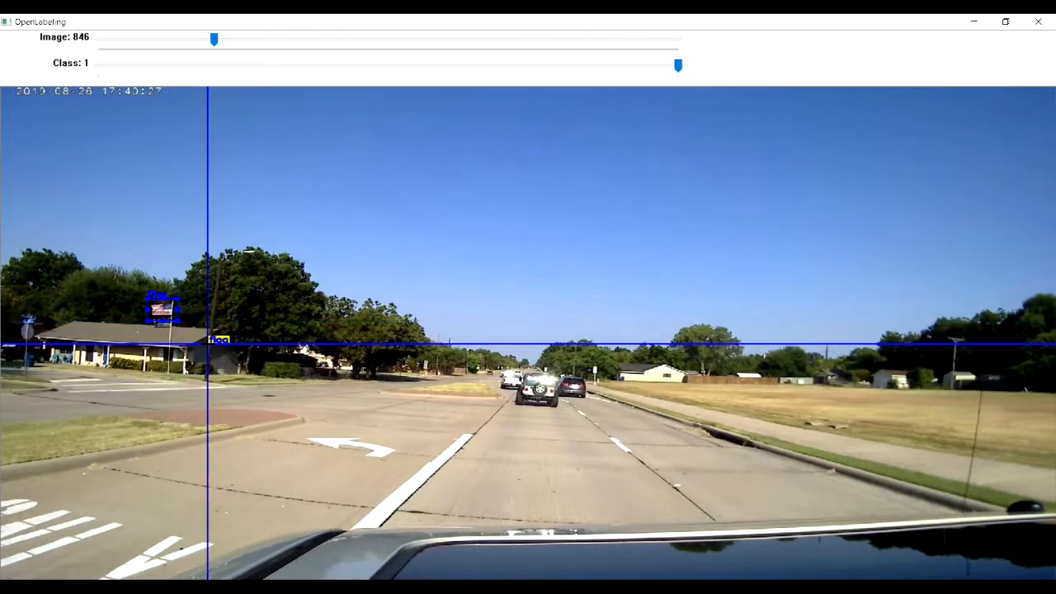
# Compare images 846 and 847, and draw a flag bounding box around the flag on image 847.
pyautogui.press('d')
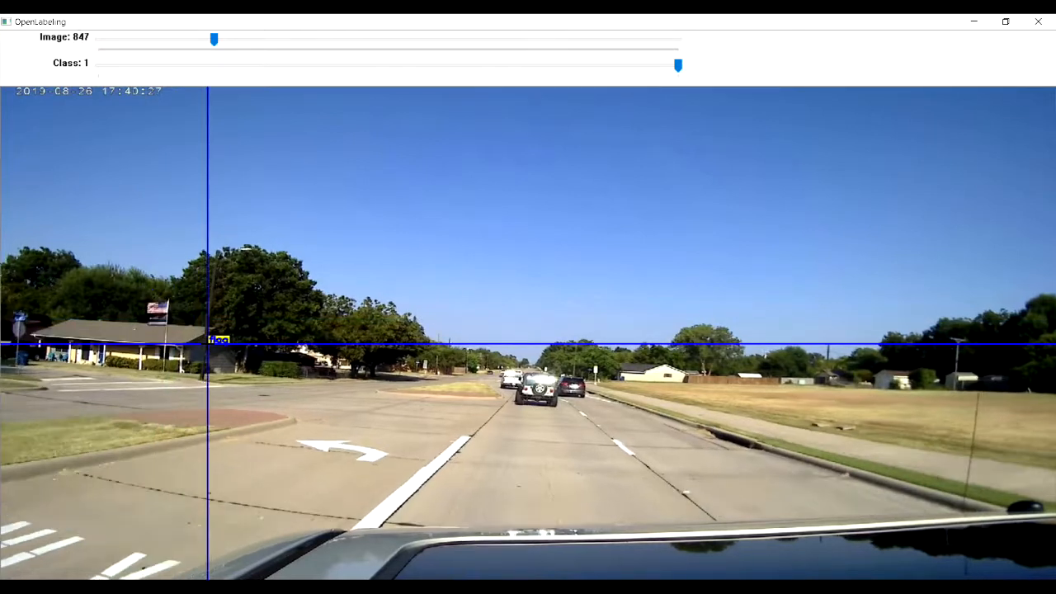
pyautogui.press('a')
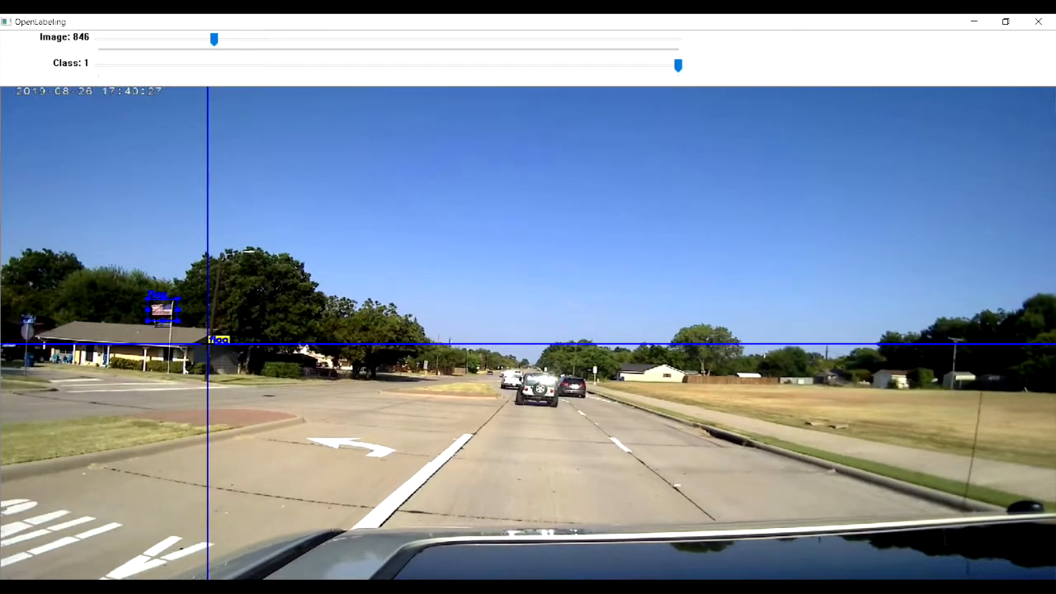
pyautogui.press('d')
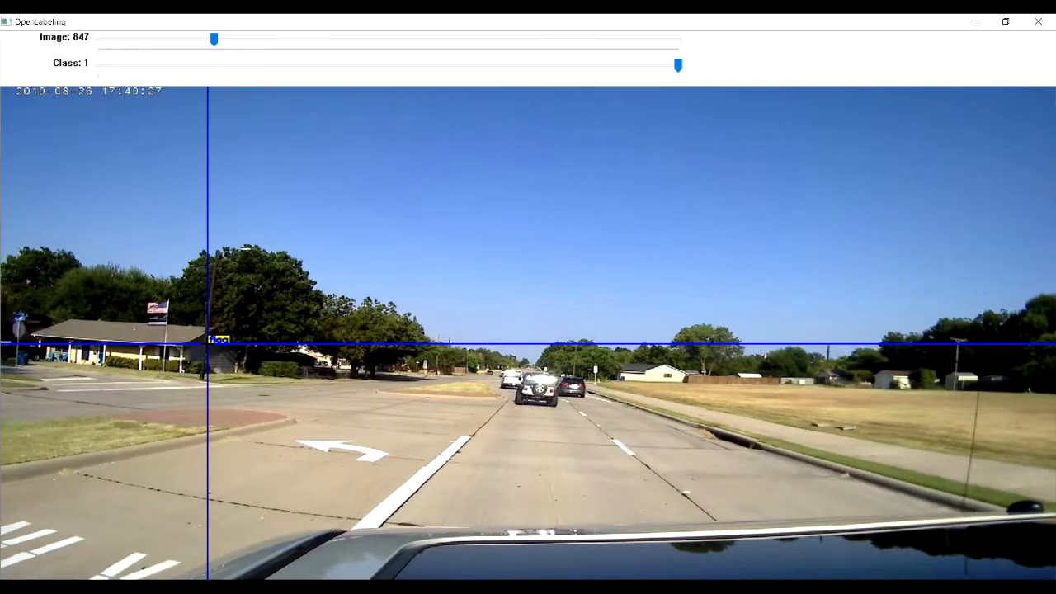
pyautogui.click(139, 294)
pyautogui.click(178, 320)
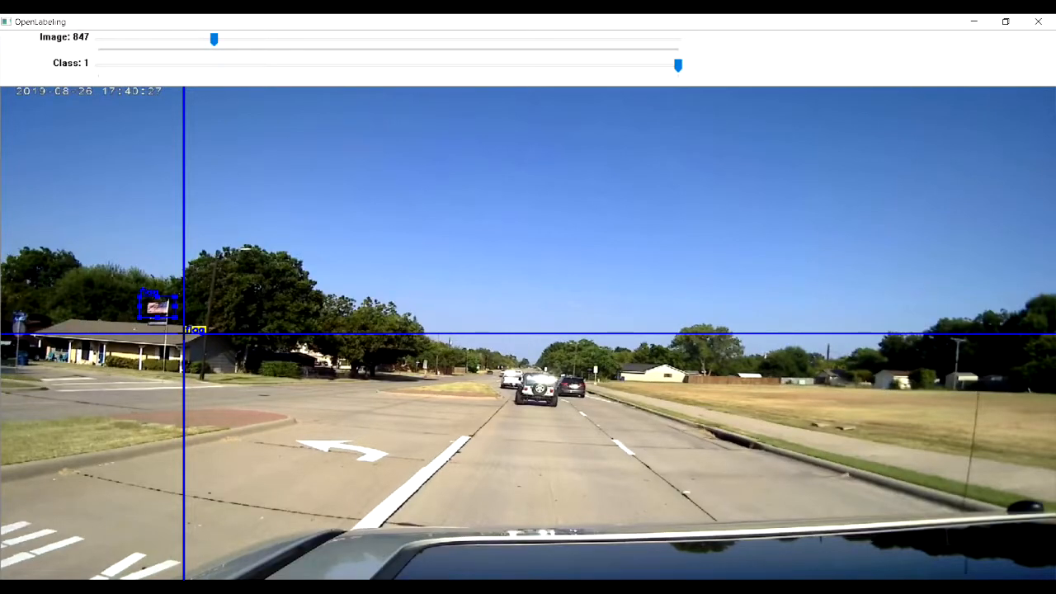
# Draw flag bounding boxes around the flag in front of the house on images 848 and 849.
pyautogui.press('d')
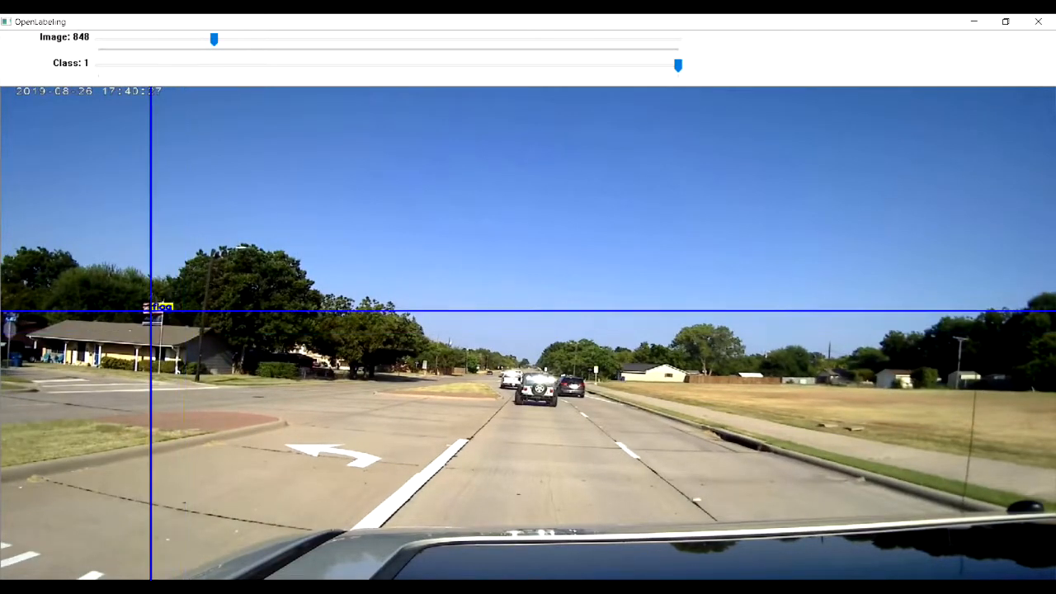
pyautogui.click(135, 291)
pyautogui.click(170, 323)
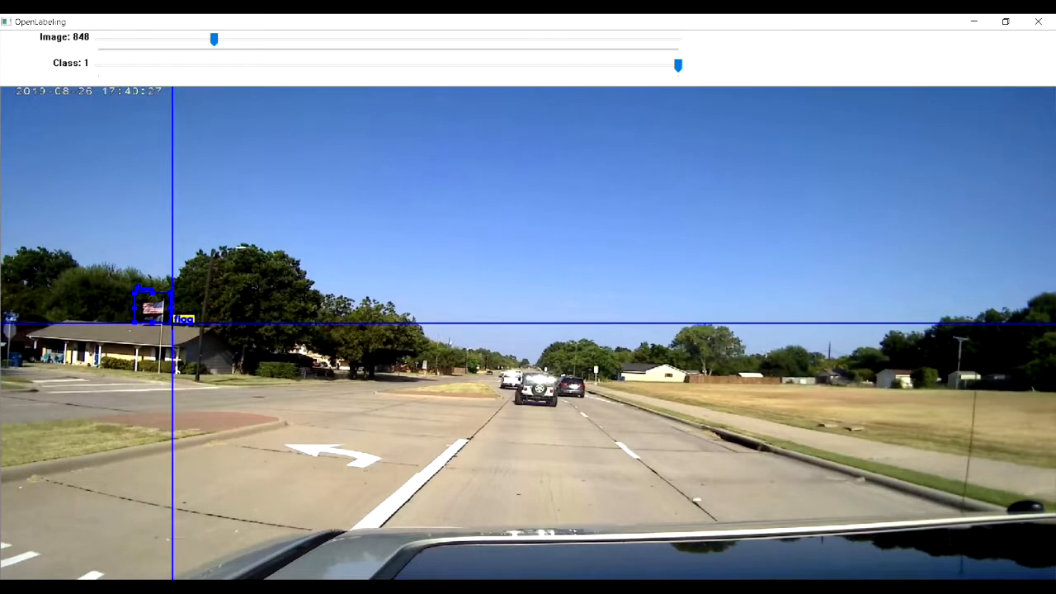
pyautogui.press('d')
# Draw flag bounding boxes around the flag in front of the house on images 850 and 852.
pyautogui.press('d')
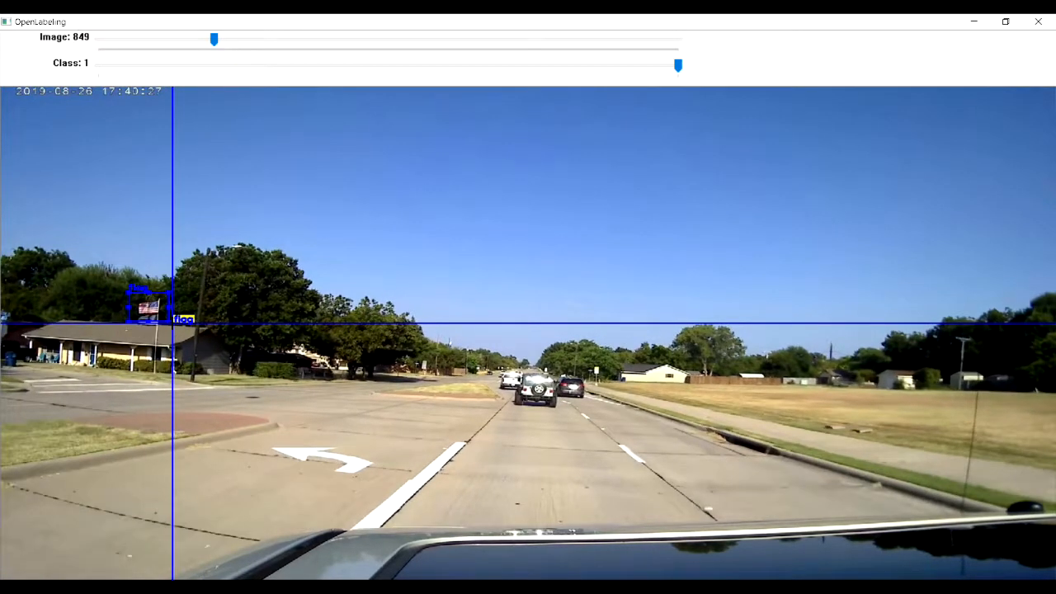
pyautogui.click(131, 290)
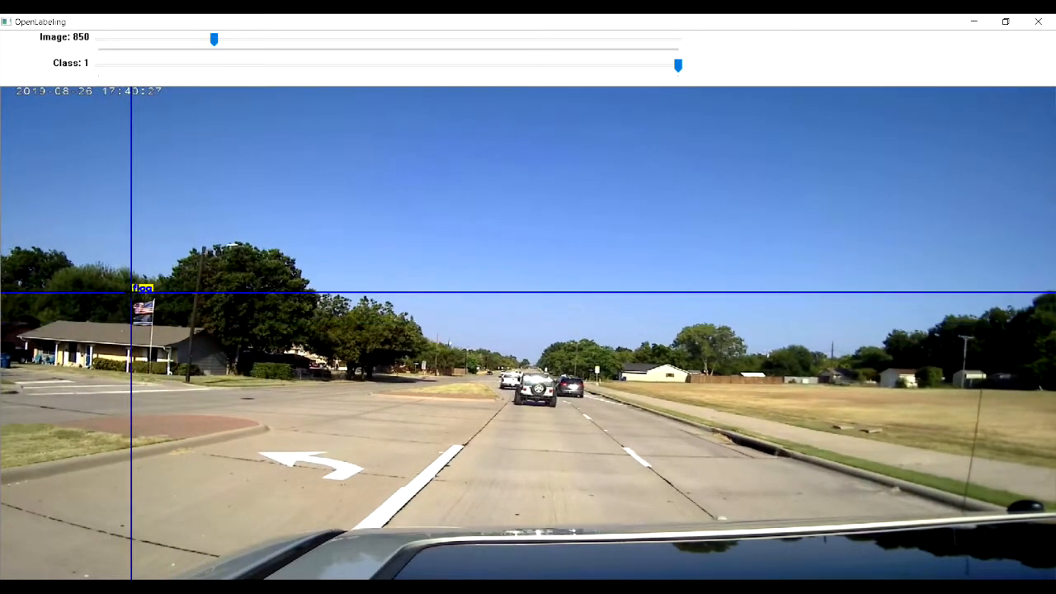
pyautogui.click(160, 317)
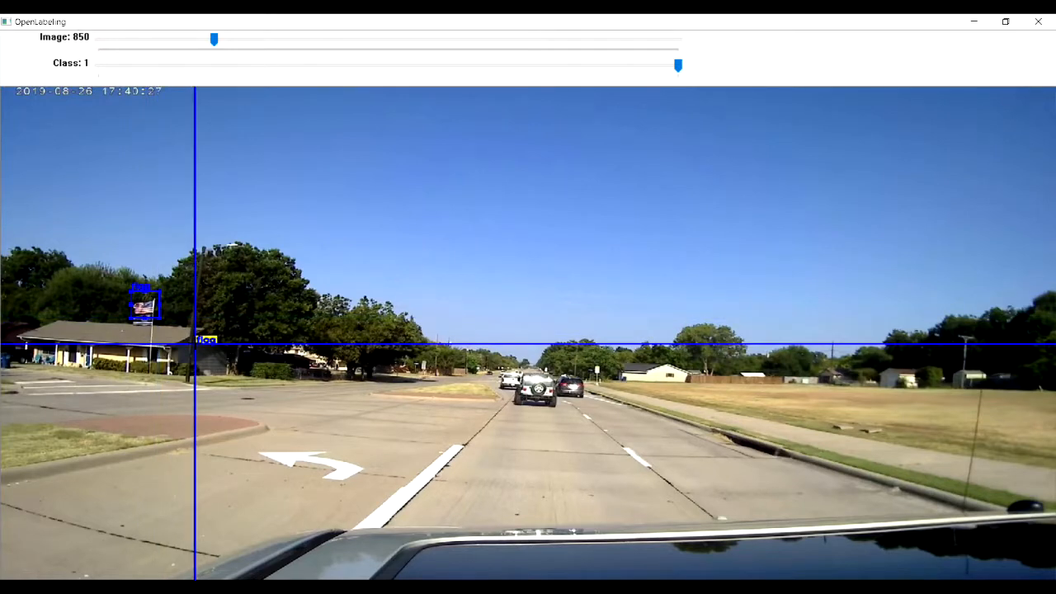
pyautogui.press('d')
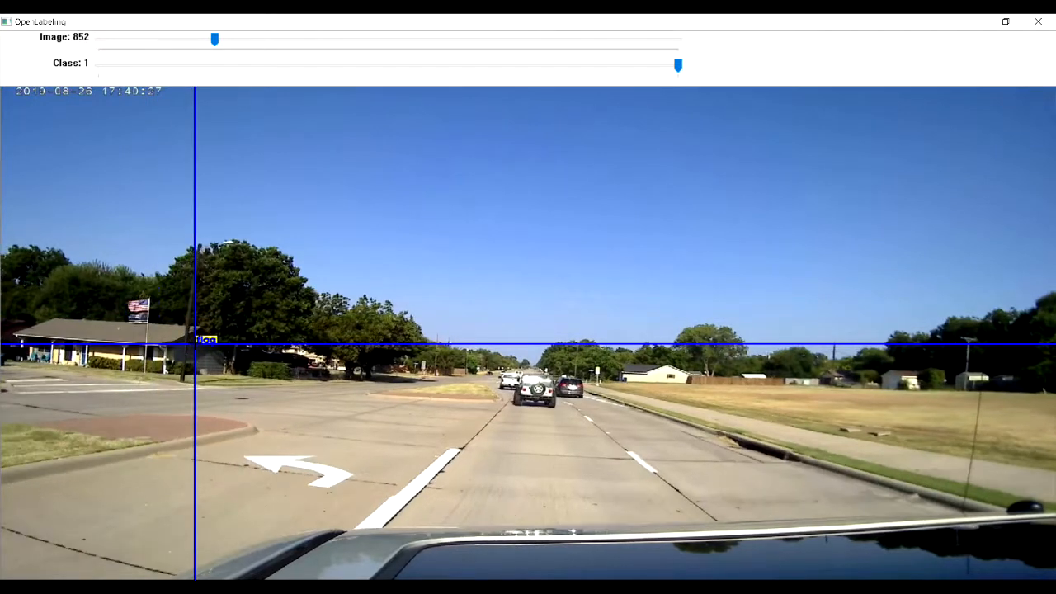
pyautogui.click(115, 288)
pyautogui.click(162, 318)
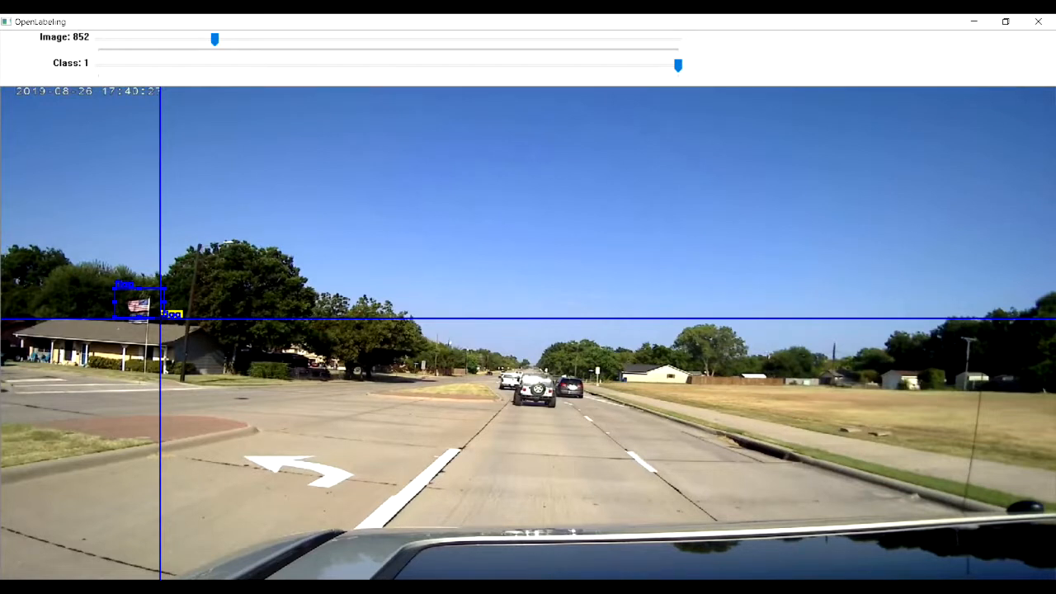
# Draw flag bounding boxes around the flag in front of the house on images 853 and 854.
pyautogui.press('d')
pyautogui.click(115, 289)
pyautogui.click(142, 317)
pyautogui.press('d')
pyautogui.click(111, 290)
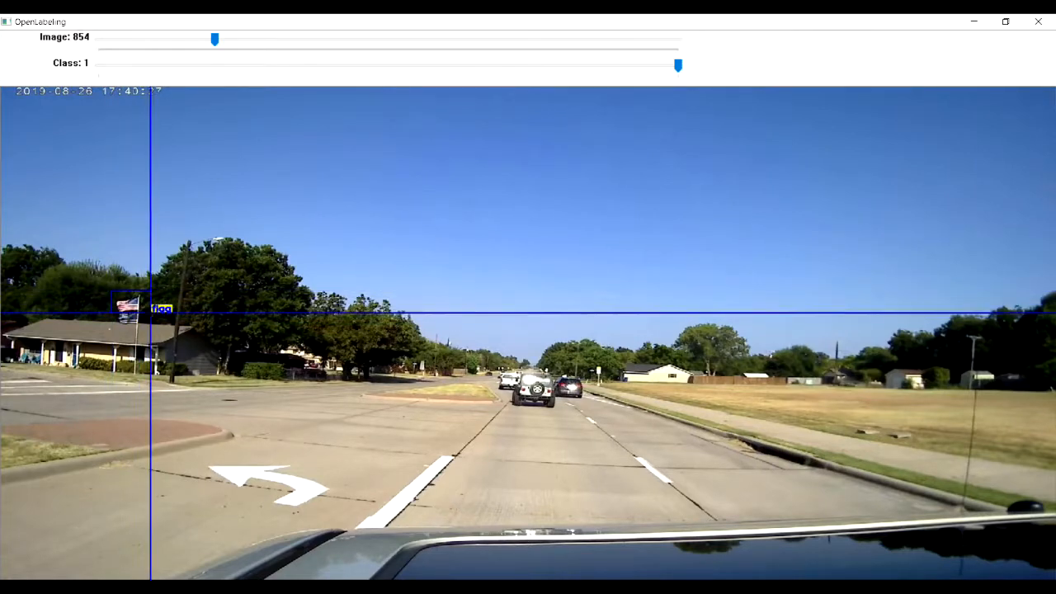
pyautogui.click(150, 313)
# Draw flag bounding boxes around the flag in front of the house on images 855 and 856.
pyautogui.press('d')
pyautogui.click(105, 289)
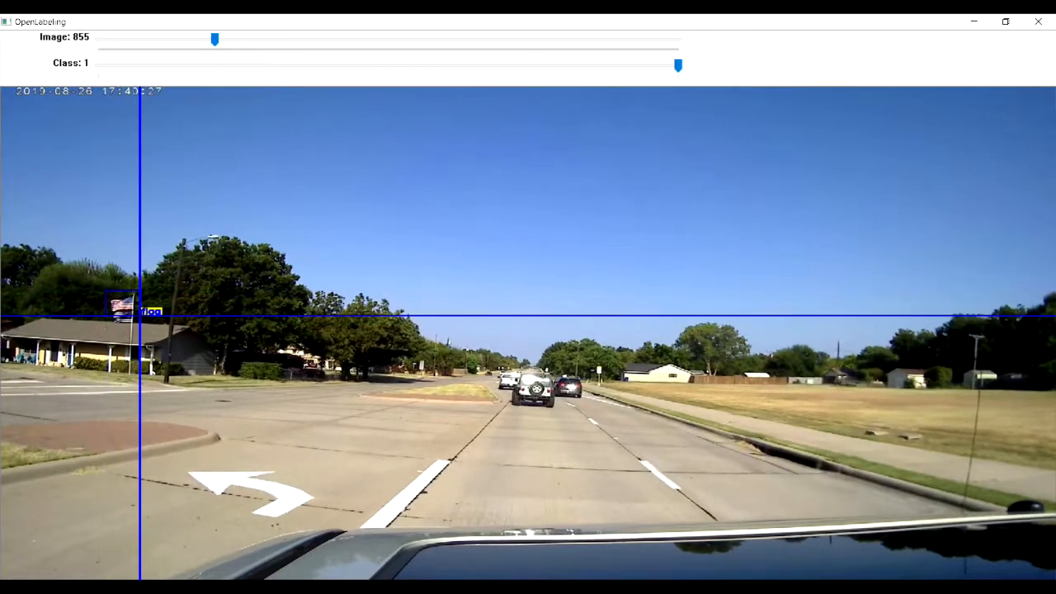
pyautogui.click(140, 317)
pyautogui.press('d')
pyautogui.click(96, 288)
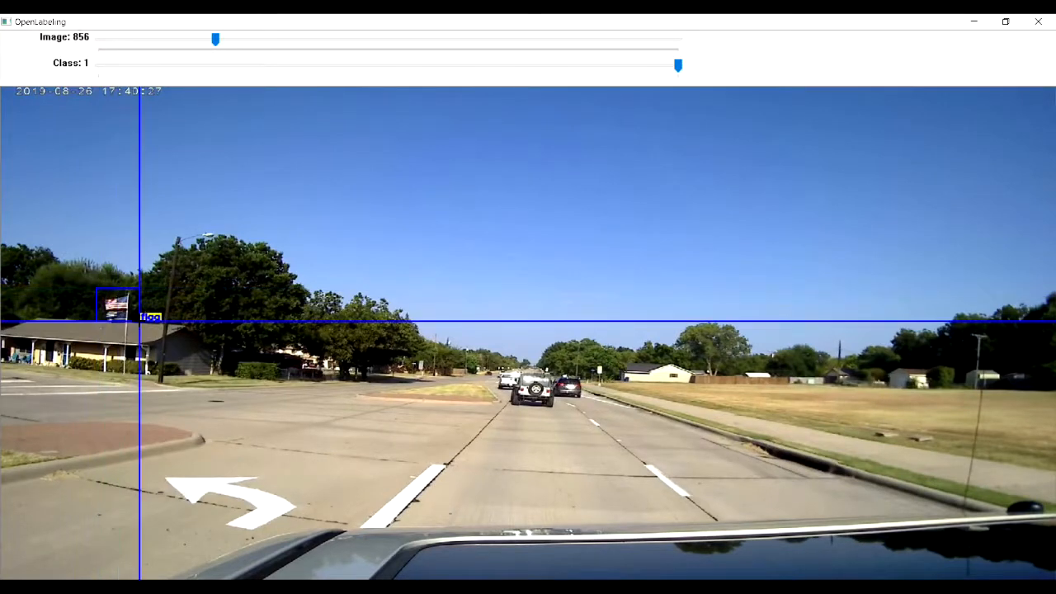
pyautogui.click(137, 315)
# Draw flag bounding boxes around the flag in front of the house on images 857 and 858.
pyautogui.press('d')
pyautogui.click(97, 288)
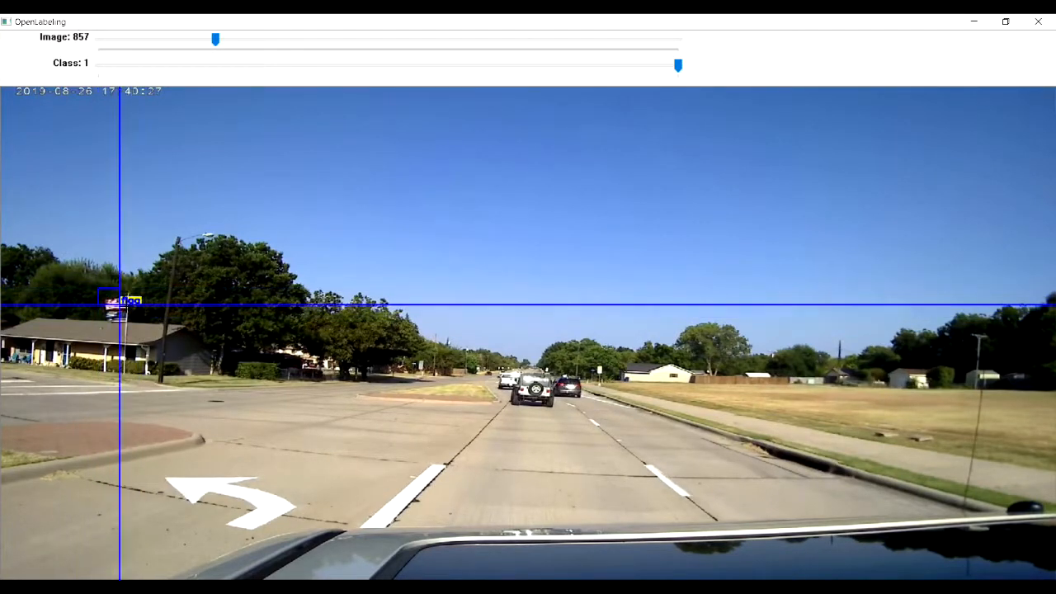
pyautogui.click(135, 316)
pyautogui.press('d')
pyautogui.click(90, 288)
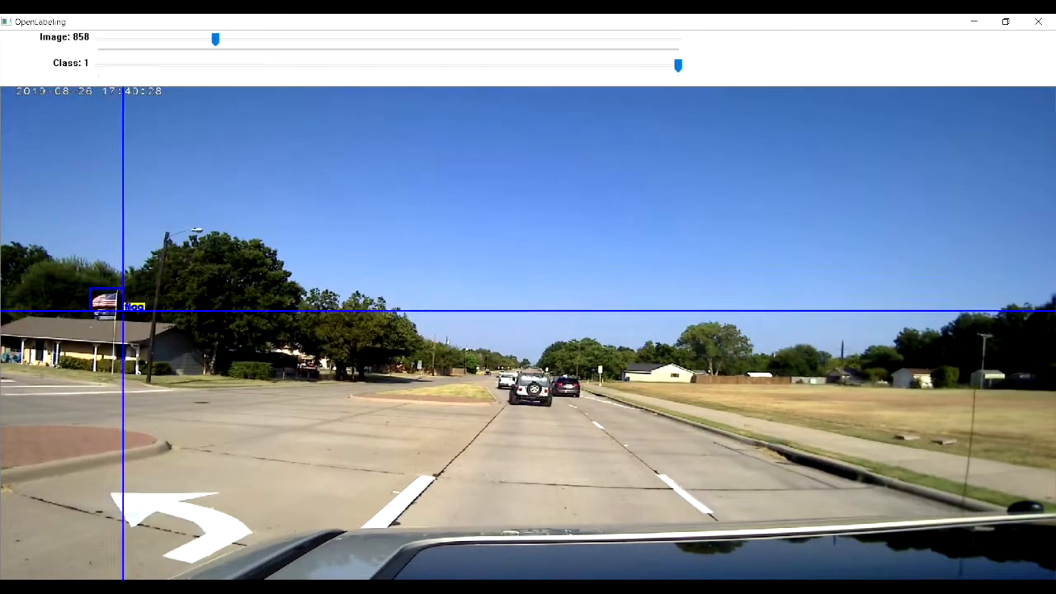
pyautogui.click(128, 314)
# Draw flag bounding boxes around the flag in front of the house on images 859 and 860.
pyautogui.press('d')
pyautogui.click(81, 287)
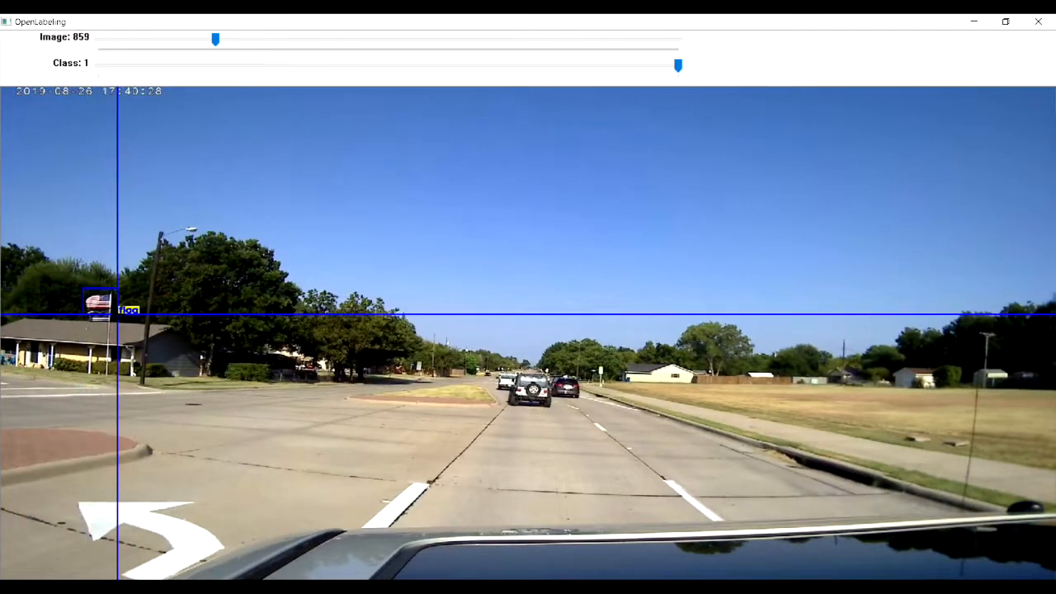
pyautogui.click(78, 287)
pyautogui.click(120, 316)
# Draw flag bounding boxes around the flag in front of the house on images 861 and 862.
pyautogui.press('d')
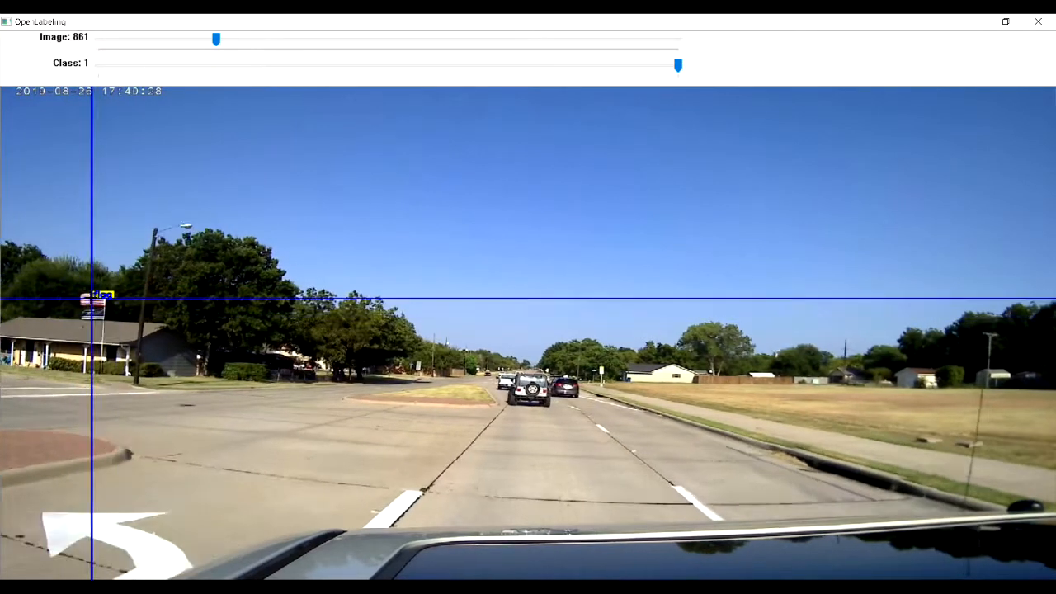
pyautogui.click(76, 284)
pyautogui.click(102, 306)
pyautogui.press('d')
pyautogui.click(63, 281)
pyautogui.click(108, 306)
# Draw flag bounding boxes around the flag in front of the house on images 863 and 864.
pyautogui.press('d')
pyautogui.click(54, 283)
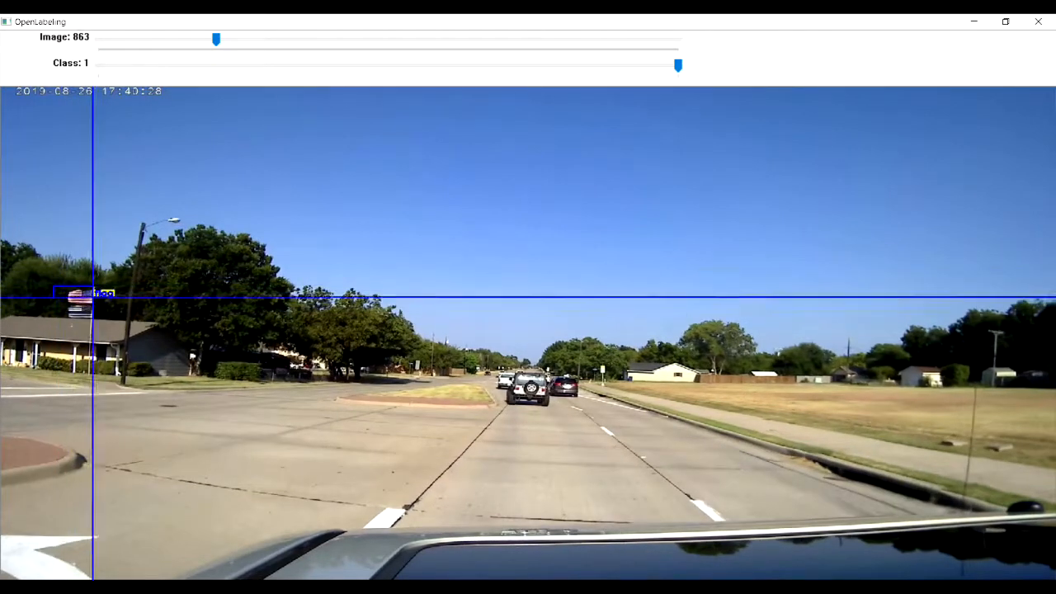
pyautogui.click(108, 308)
pyautogui.press('d')
pyautogui.click(58, 283)
pyautogui.click(94, 302)
# Draw flag bounding boxes around the flag in front of the house on images 865 and 866.
pyautogui.press('d')
pyautogui.click(50, 280)
pyautogui.click(88, 302)
pyautogui.press('d')
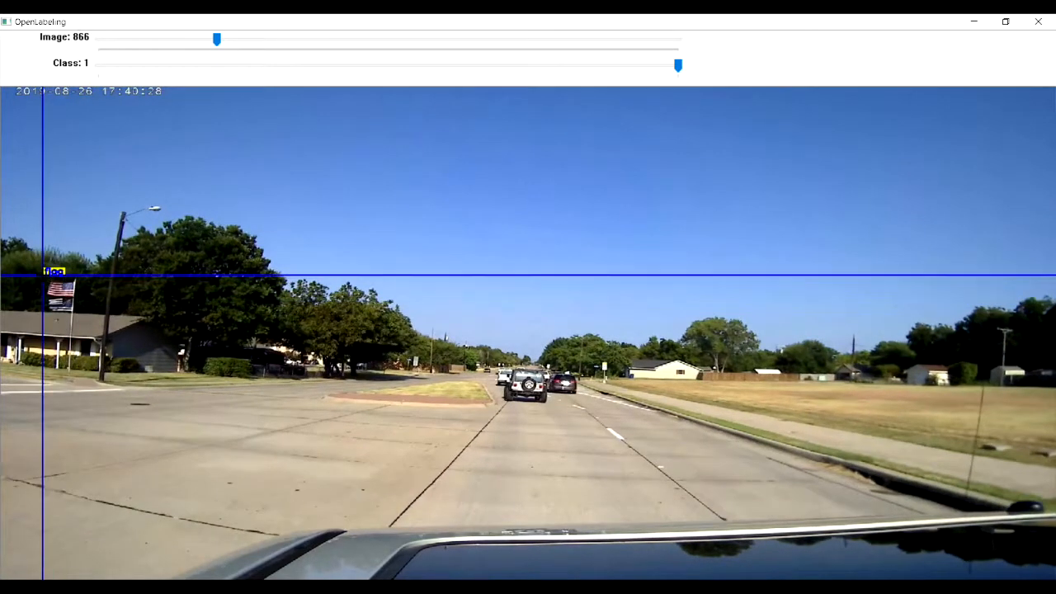
pyautogui.click(81, 302)
# Draw flag bounding boxes around the flag in front of the house on images 867 and 868.
pyautogui.press('d')
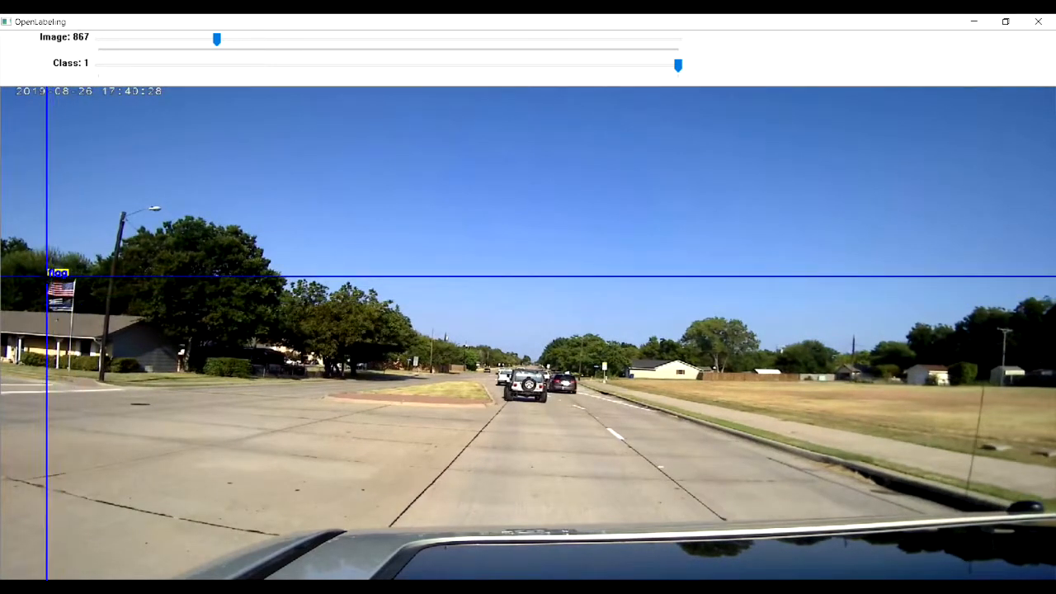
pyautogui.click(78, 302)
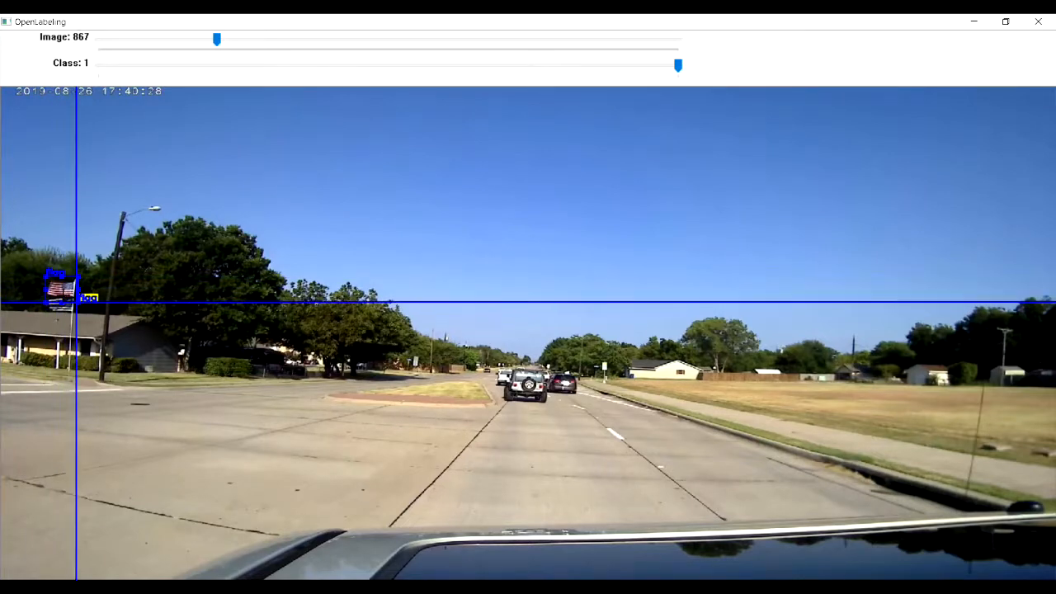
pyautogui.press('d')
pyautogui.click(30, 272)
pyautogui.click(69, 298)
# Draw flag bounding boxes around the flag in front of the house on images 869 and 870.
pyautogui.press('d')
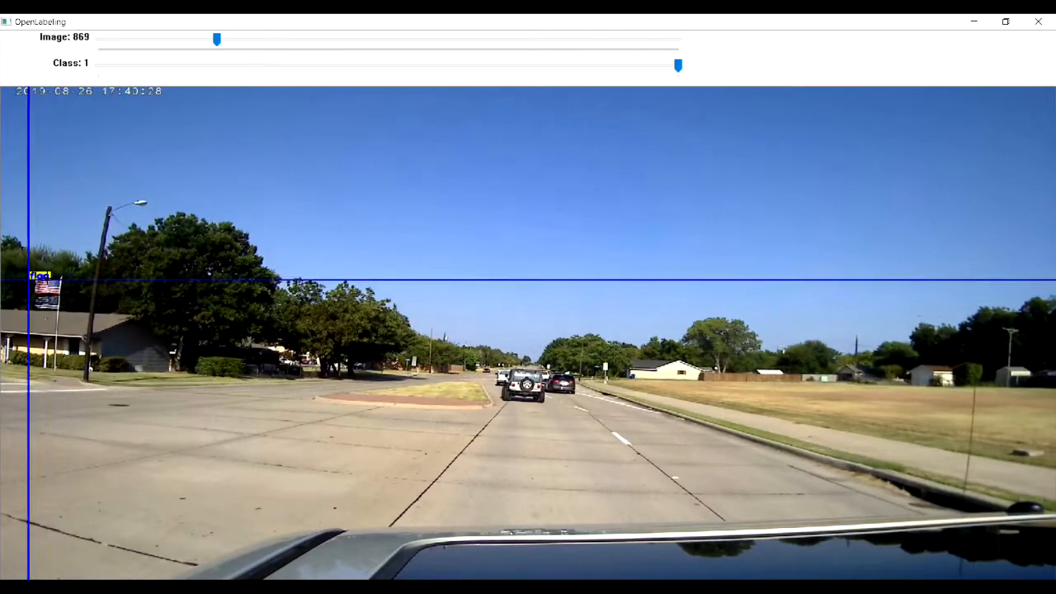
pyautogui.click(27, 269)
pyautogui.click(67, 298)
pyautogui.press('d')
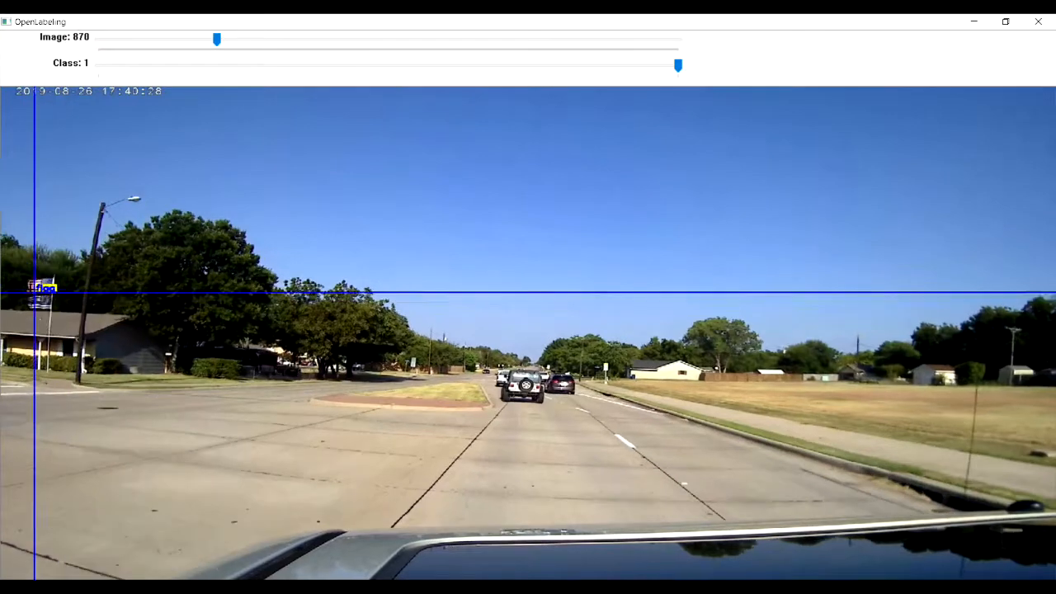
pyautogui.click(22, 266)
pyautogui.click(61, 298)
# Draw flag bounding boxes around the flag in front of the house on images 871 and 872.
pyautogui.press('d')
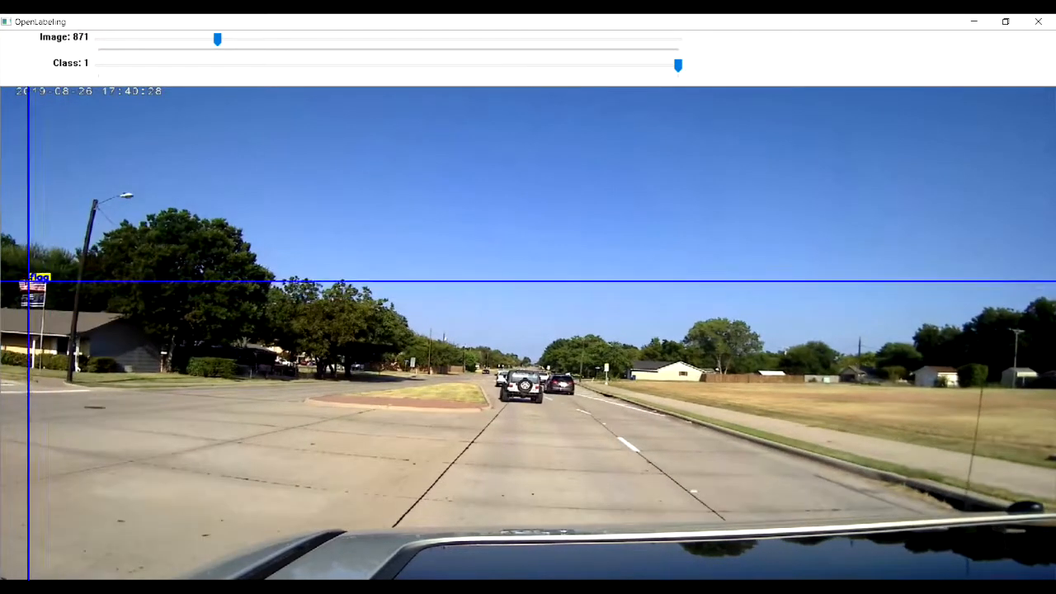
pyautogui.click(15, 269)
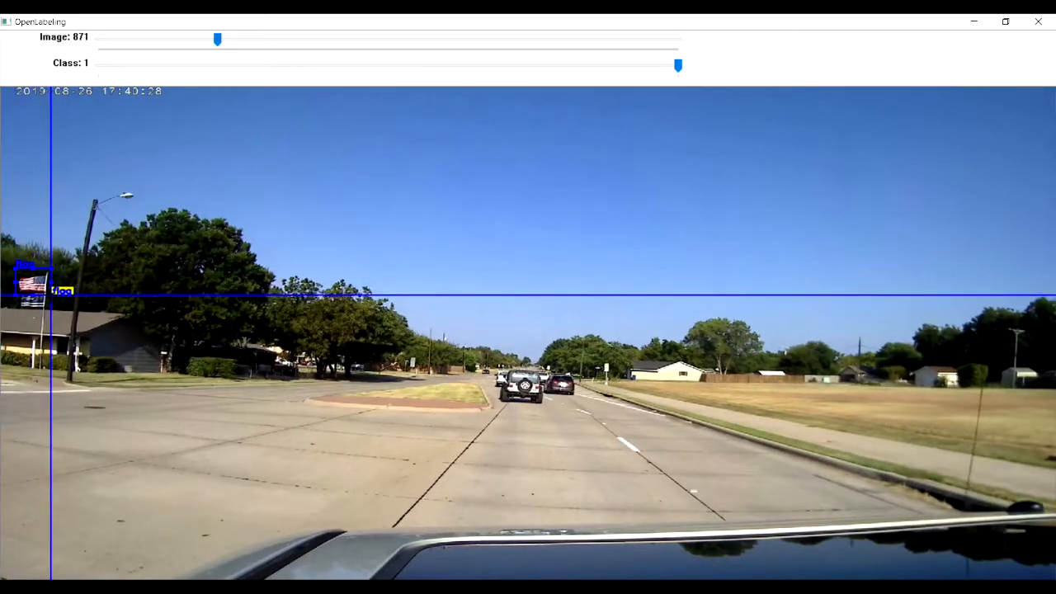
pyautogui.click(50, 294)
pyautogui.press('d')
pyautogui.click(8, 271)
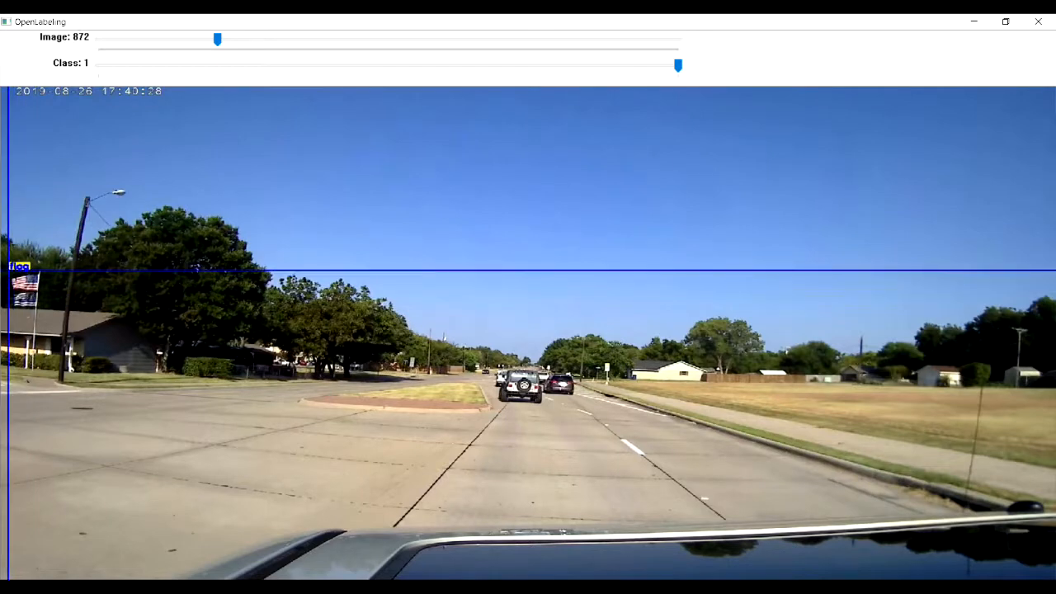
pyautogui.click(45, 293)
# Examine image 873 and the frames following it for a distant flag near the trees, and return to image 873.
pyautogui.press('d')
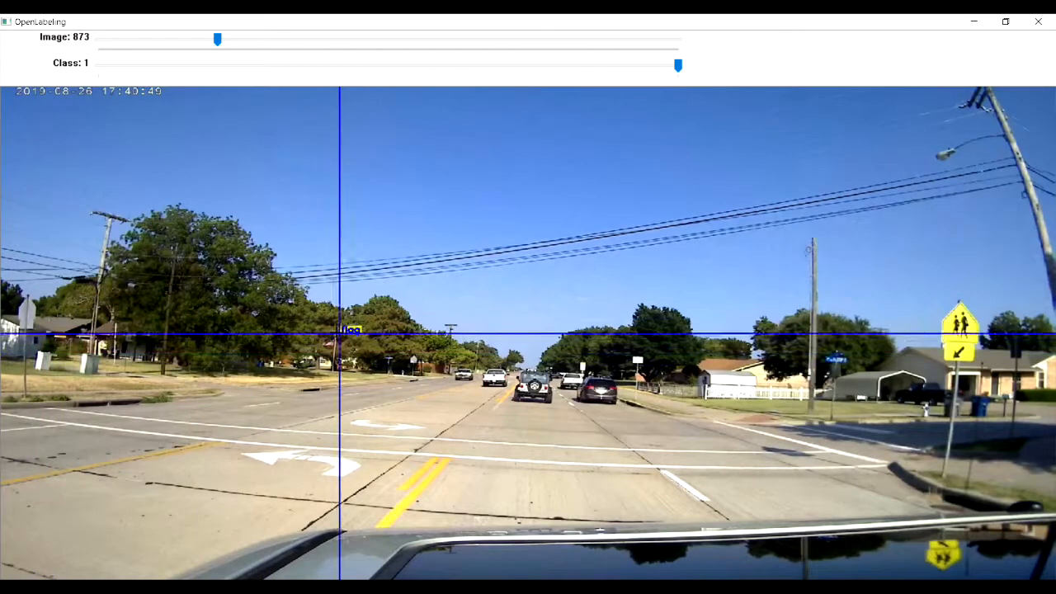
pyautogui.press('d')
pyautogui.press('d')
pyautogui.press('d')
pyautogui.press('d')
pyautogui.press('d')
pyautogui.press('d')
pyautogui.press('d')
pyautogui.press('d')
pyautogui.press('d')
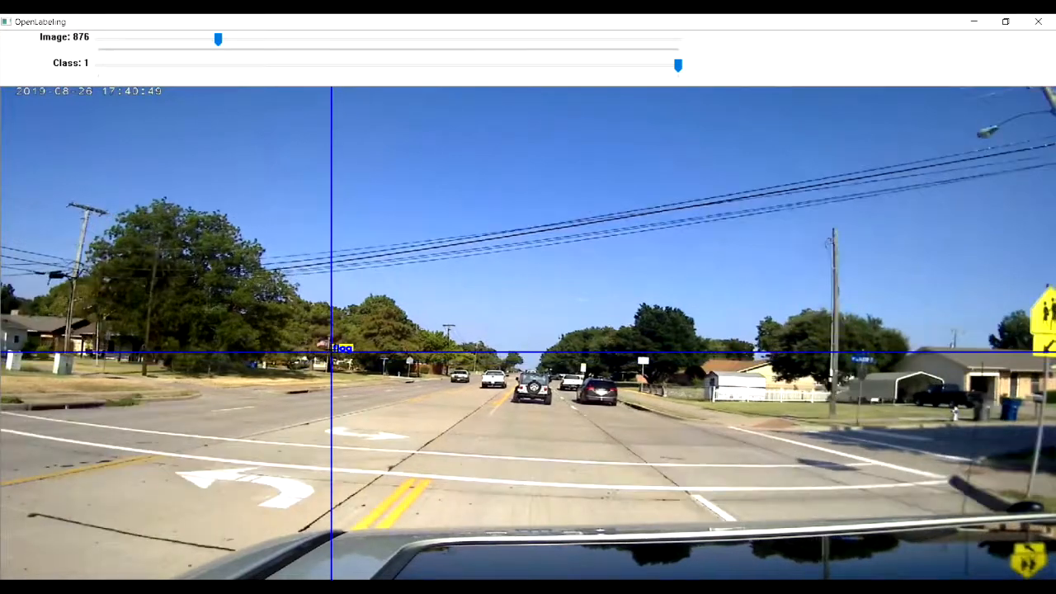
pyautogui.press('a')
pyautogui.press('a')
pyautogui.press('a')
pyautogui.press('a')
pyautogui.press('a')
pyautogui.press('a')
pyautogui.press('a')
pyautogui.press('a')
pyautogui.press('a')
pyautogui.press('a')
pyautogui.press('a')
pyautogui.press('a')
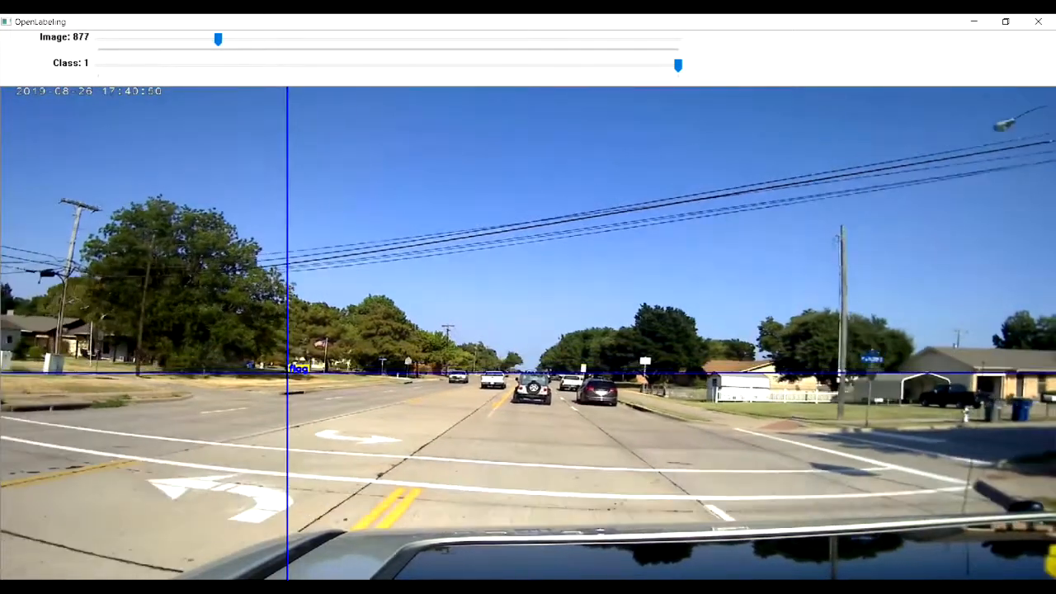
pyautogui.press('d')
pyautogui.press('d')
pyautogui.press('d')
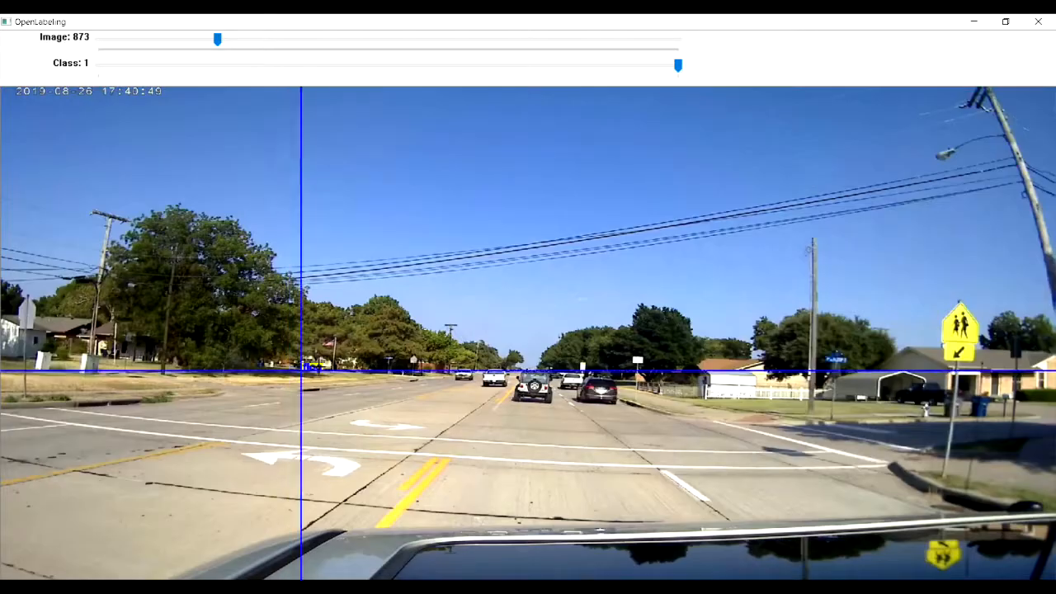
# Draw flag bounding boxes around the distant flag near the trees on images 873 and 874, and open image 875.
pyautogui.click(312, 330)
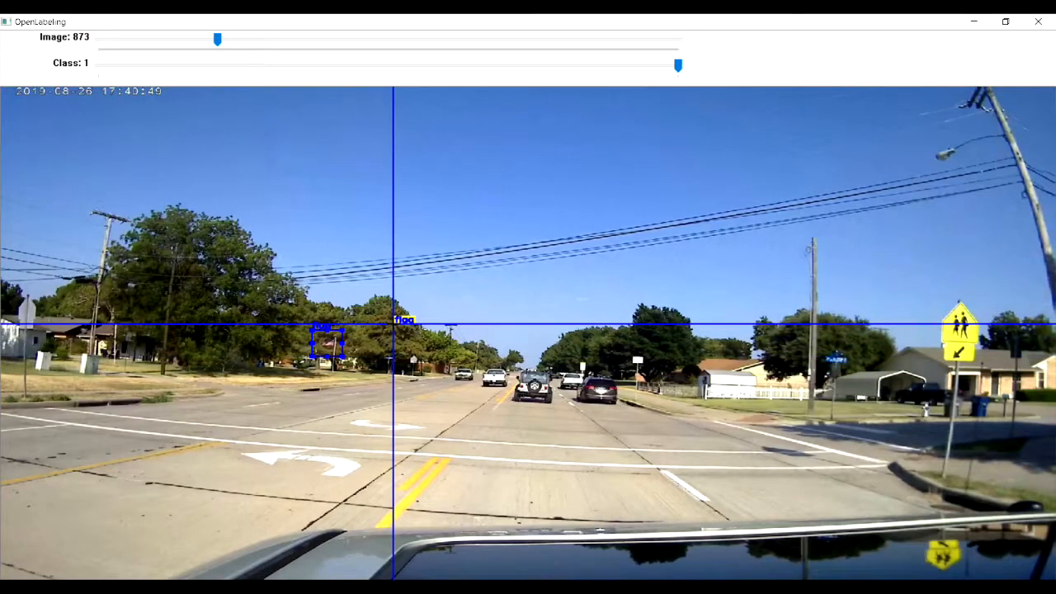
pyautogui.press('d')
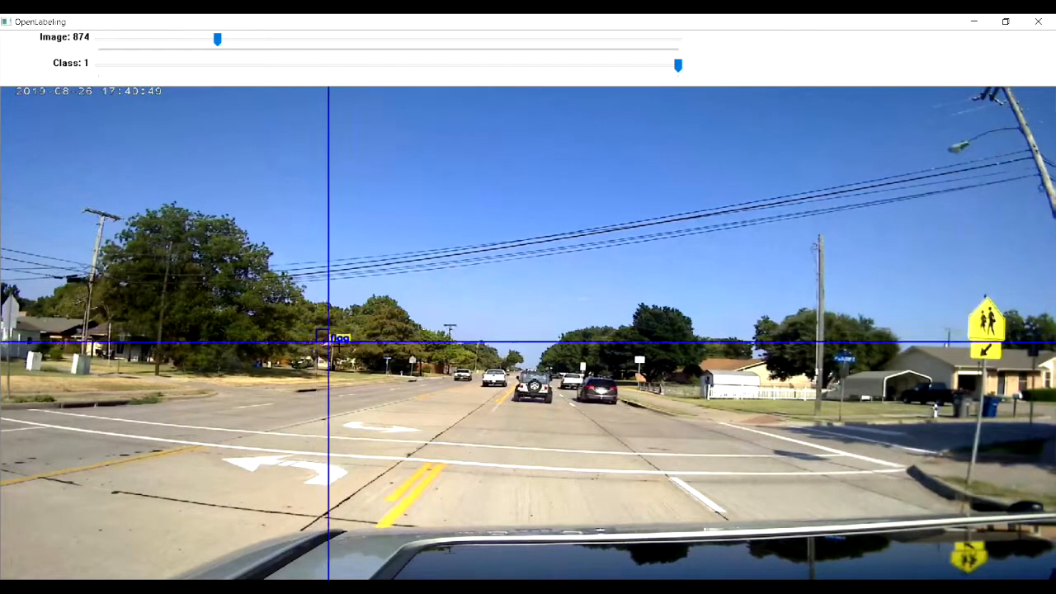
pyautogui.press('d')
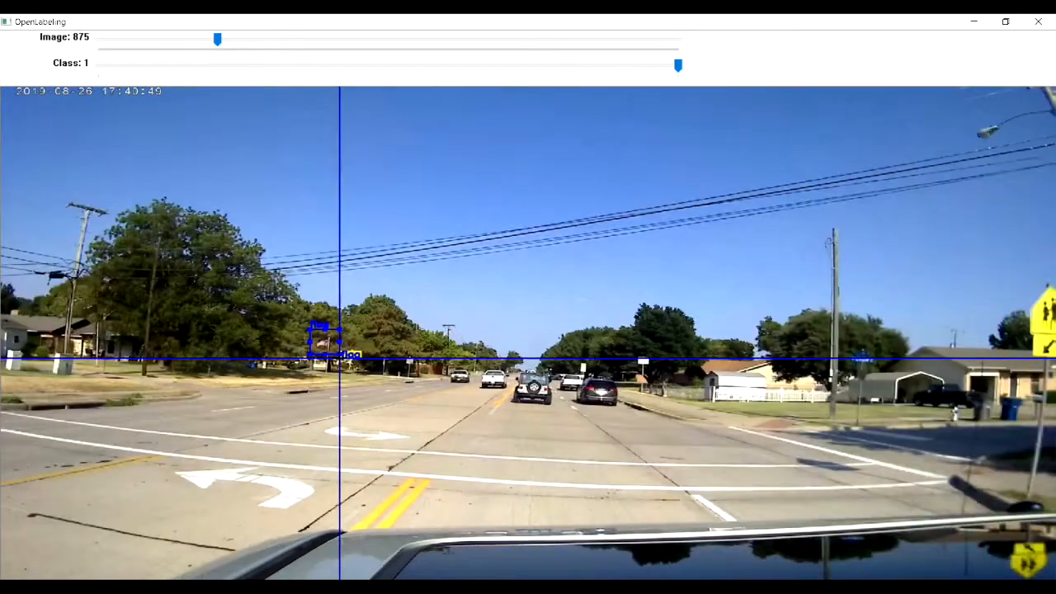
# Review the bounding boxes around the roadside flag frame by frame from image 875 to image 913.
pyautogui.press('d')
pyautogui.press('d')
pyautogui.press('d')
pyautogui.press('d')
pyautogui.press('d')
pyautogui.press('d')
pyautogui.press('d')
pyautogui.press('d')
pyautogui.press('d')
pyautogui.press('d')
pyautogui.press('d')
pyautogui.press('d')
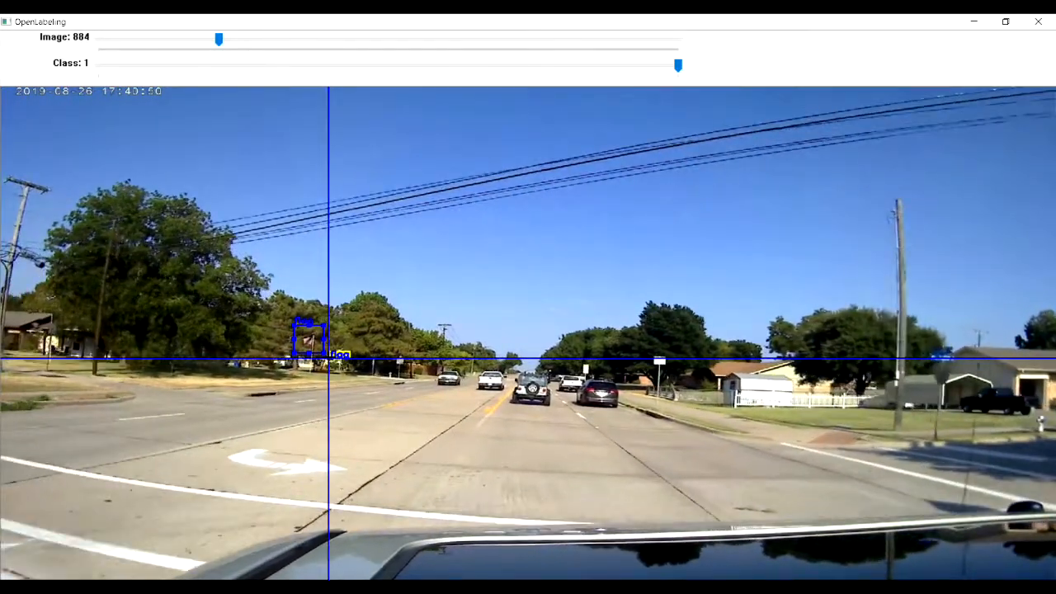
pyautogui.press('d')
pyautogui.press('d')
pyautogui.press('d')
pyautogui.press('d')
pyautogui.press('d')
pyautogui.press('d')
pyautogui.press('d')
pyautogui.press('d')
pyautogui.press('d')
pyautogui.press('d')
pyautogui.press('d')
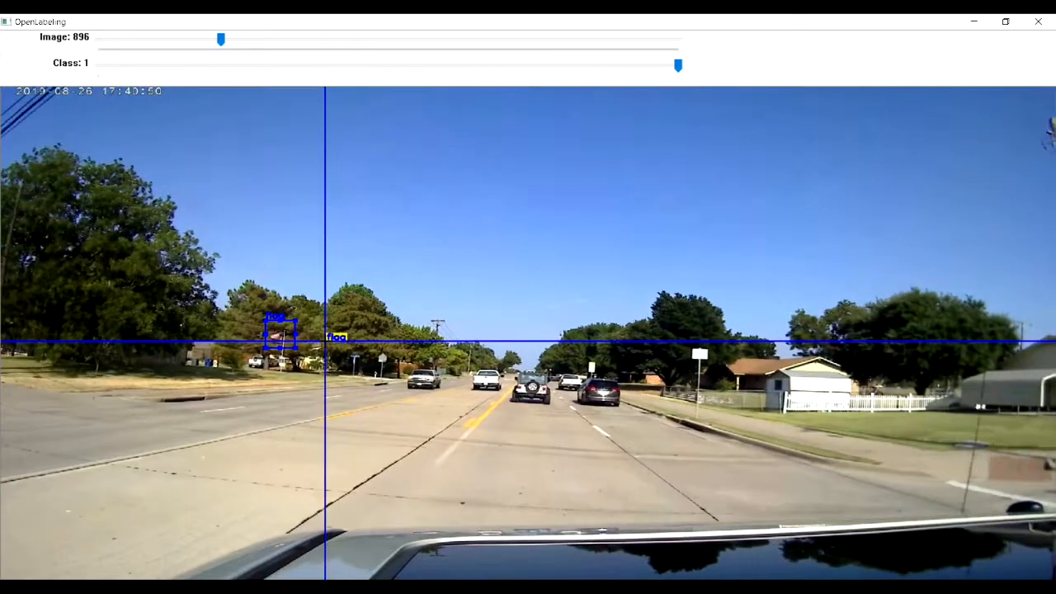
pyautogui.press('d')
pyautogui.press('d')
pyautogui.press('d')
pyautogui.press('d')
pyautogui.press('d')
pyautogui.press('d')
pyautogui.press('d')
pyautogui.press('d')
pyautogui.press('d')
pyautogui.press('d')
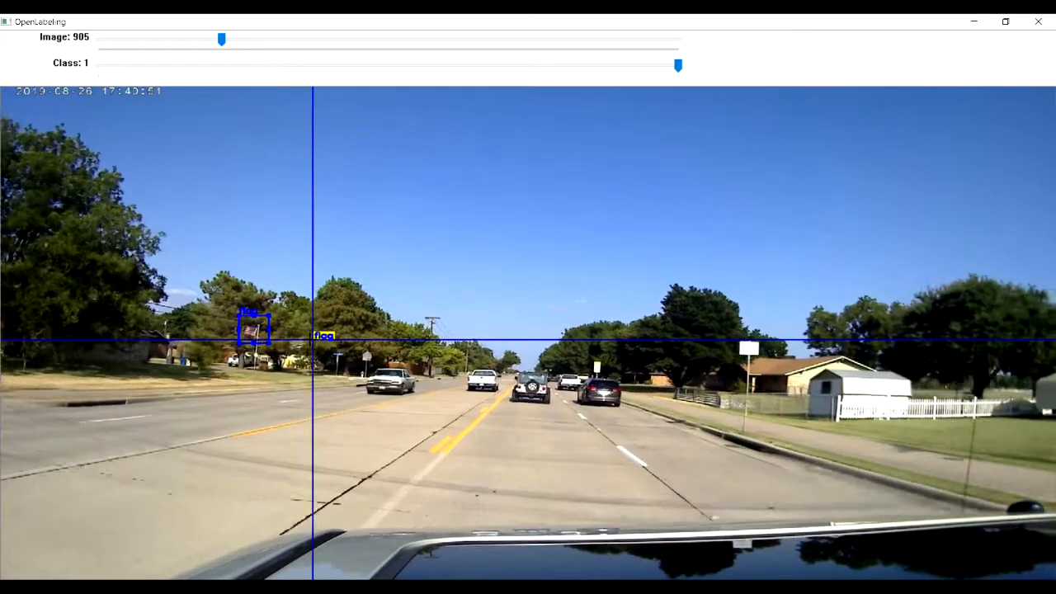
pyautogui.press('d')
pyautogui.press('d')
pyautogui.press('d')
pyautogui.press('d')
pyautogui.press('d')
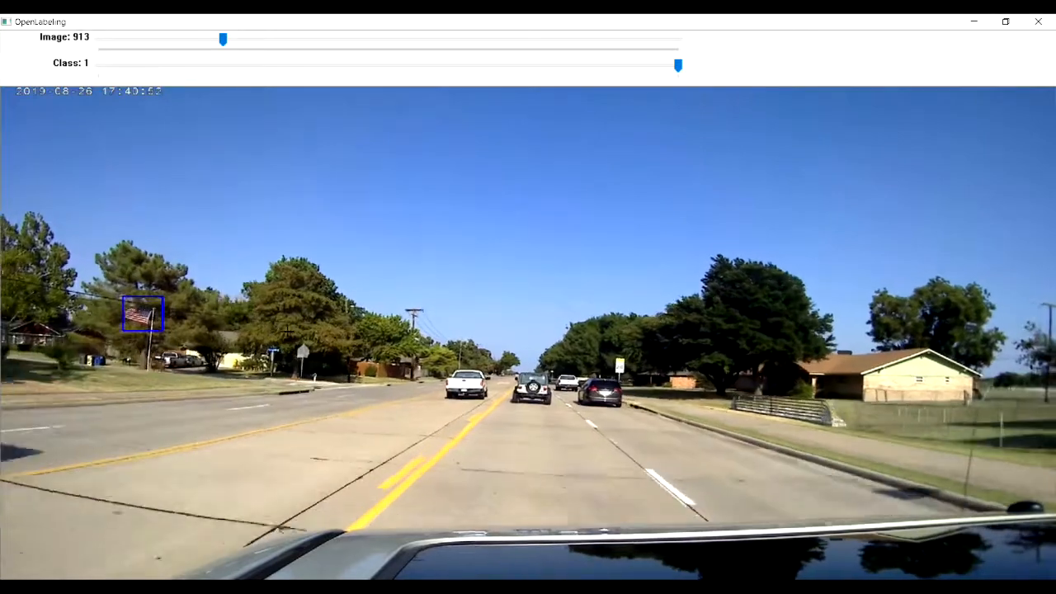
# Check the bounding boxes around the roadside flag on the frames from image 913 to image 928.
pyautogui.press('d')
pyautogui.press('d')
pyautogui.press('d')
pyautogui.press('d')
pyautogui.press('d')
pyautogui.press('d')
pyautogui.press('d')
pyautogui.press('d')
pyautogui.press('d')
pyautogui.press('d')
pyautogui.press('d')
pyautogui.press('d')
pyautogui.press('d')
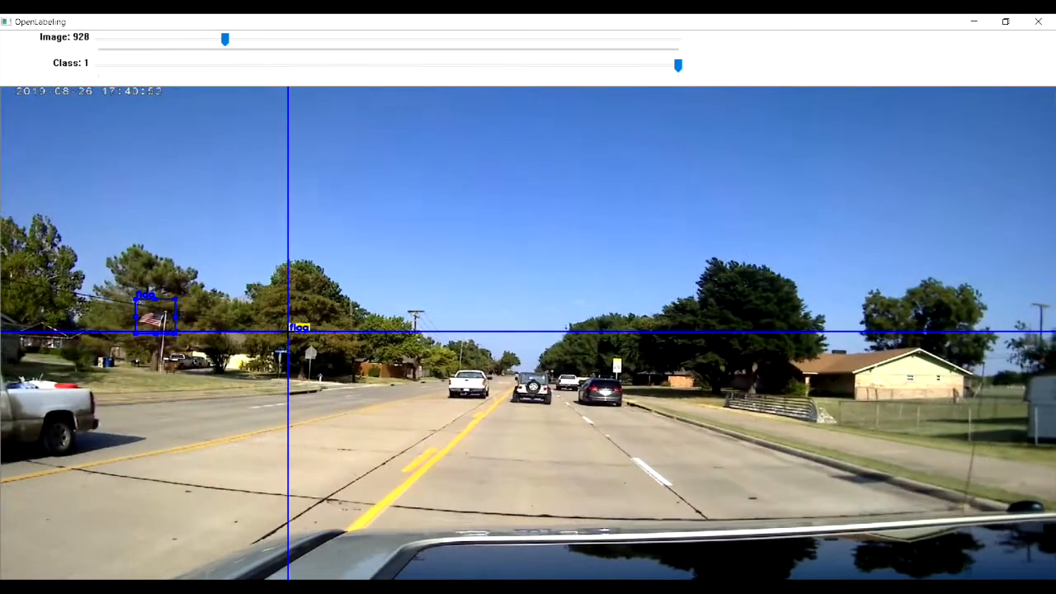
# Review the bounding boxes around the roadside flag frame by frame from image 928 to about image 940.
pyautogui.press('d')
pyautogui.press('d')
pyautogui.press('d')
pyautogui.press('d')
pyautogui.press('d')
pyautogui.press('d')
pyautogui.press('d')
pyautogui.press('d')
pyautogui.press('d')
pyautogui.press('d')
pyautogui.press('d')
pyautogui.press('d')
pyautogui.press('d')
pyautogui.press('d')
# Draw a flag bounding box around the unlabelled roadside flag in front of the trees on image 940.
pyautogui.press('a')
pyautogui.press('a')
pyautogui.press('a')
pyautogui.press('d')
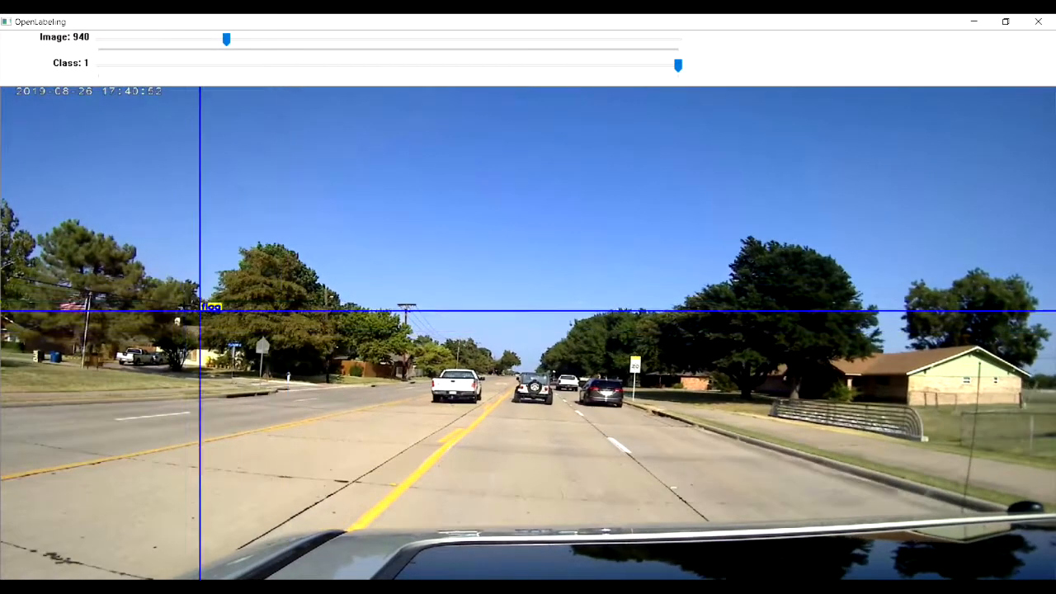
pyautogui.click(53, 283)
pyautogui.click(101, 325)
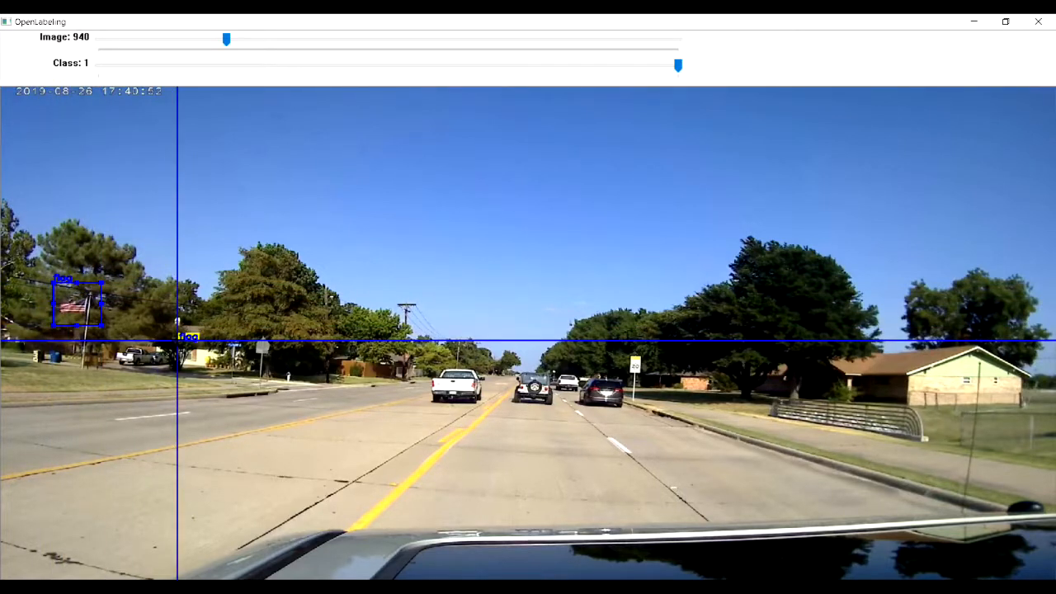
# Check the frames following image 940 and draw a flag bounding box around the roadside flag on image 944.
pyautogui.press('d')
pyautogui.press('d')
pyautogui.press('d')
pyautogui.press('d')
pyautogui.press('d')
pyautogui.press('d')
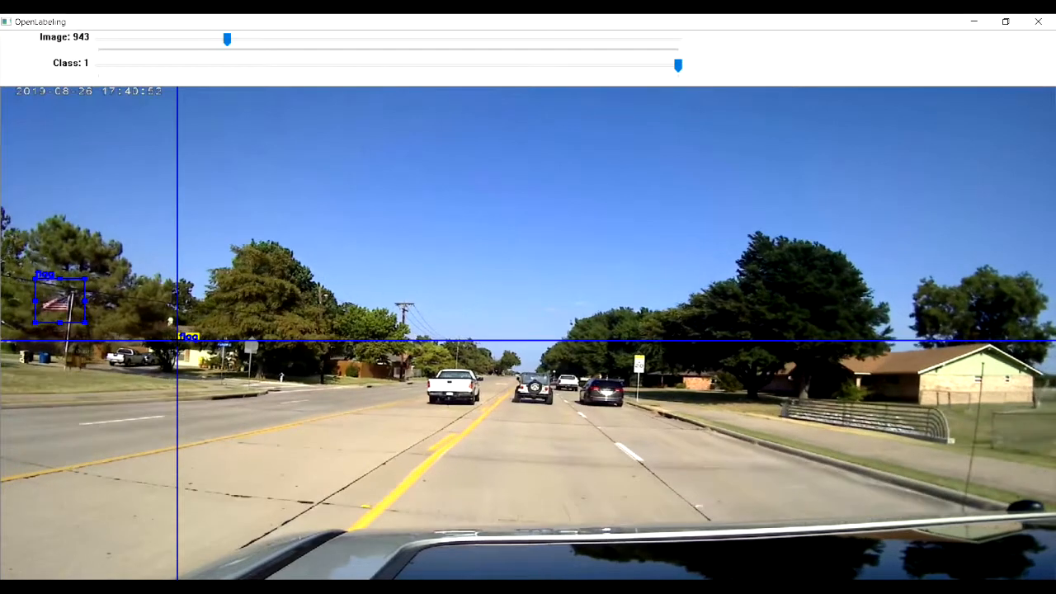
pyautogui.press('a')
pyautogui.press('a')
pyautogui.press('a')
pyautogui.press('d')
pyautogui.click(29, 280)
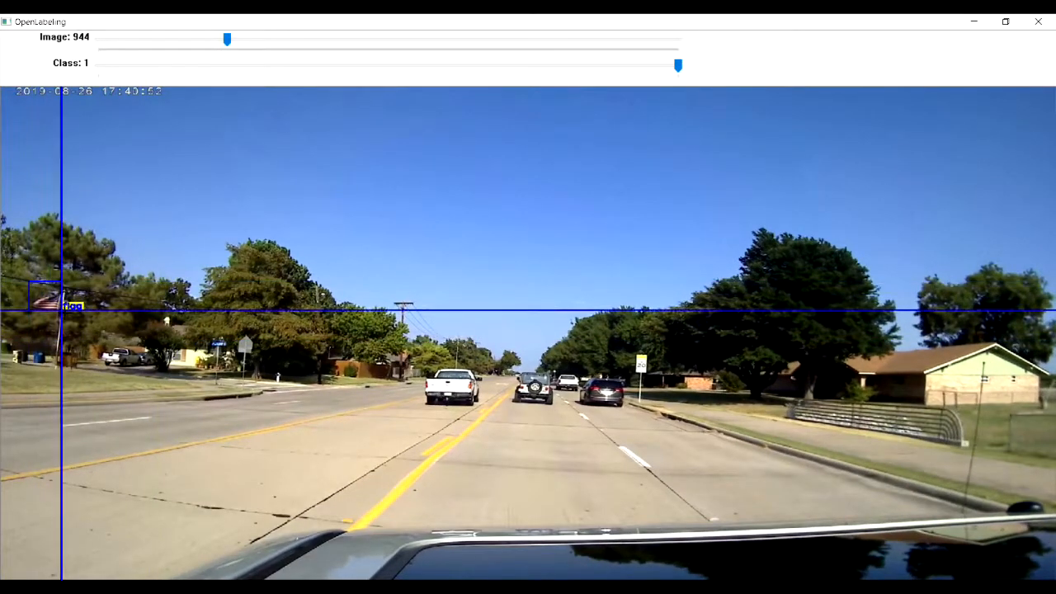
pyautogui.click(75, 318)
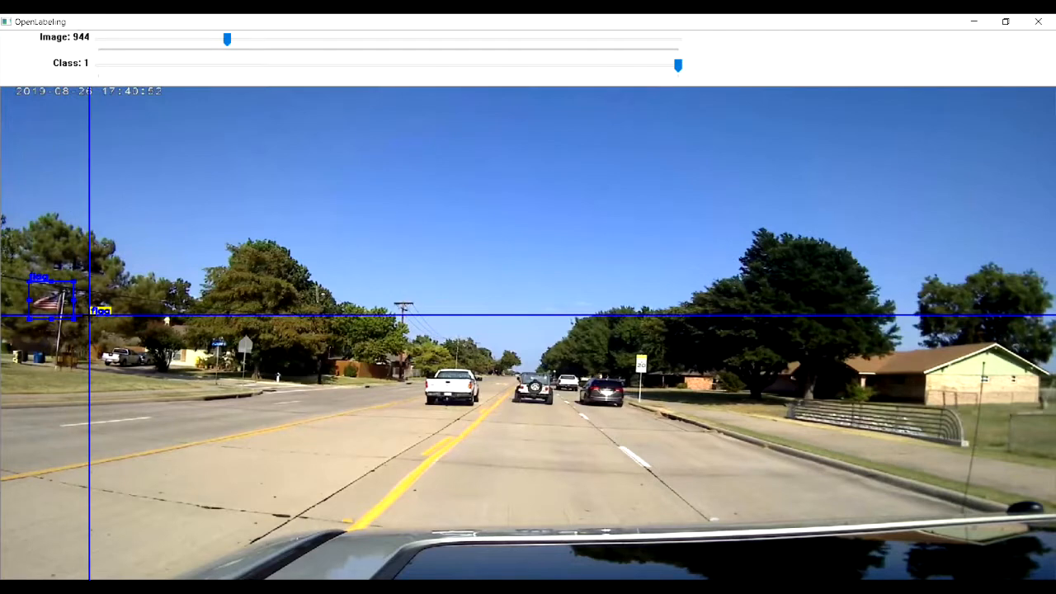
# Advance through the frames to image 953 and draw a flag bounding box around the distant flag beside the utility pole.
pyautogui.press('d')
pyautogui.press('d')
pyautogui.press('d')
pyautogui.press('d')
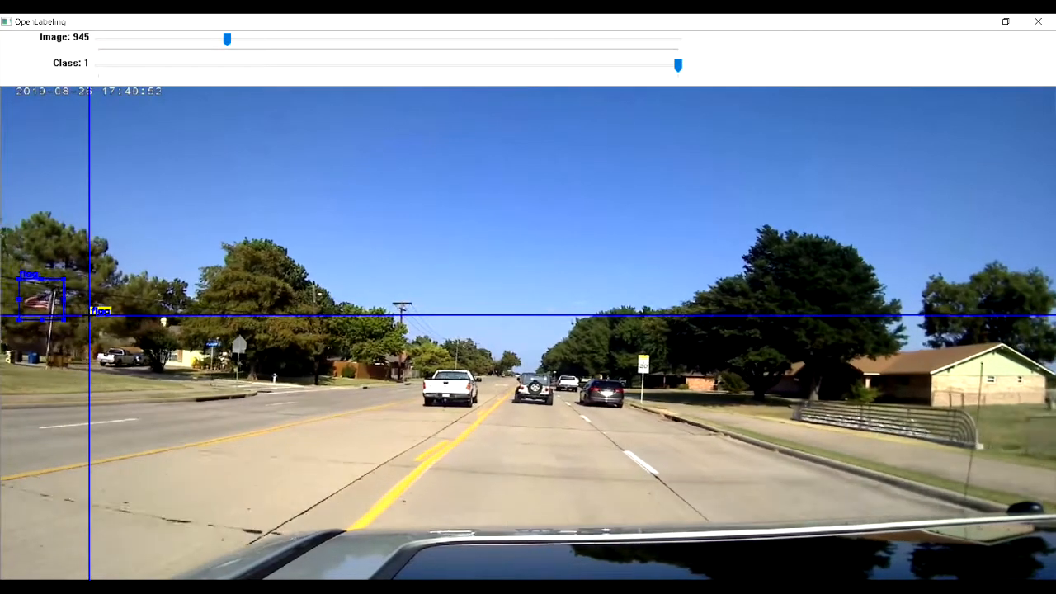
pyautogui.press('d')
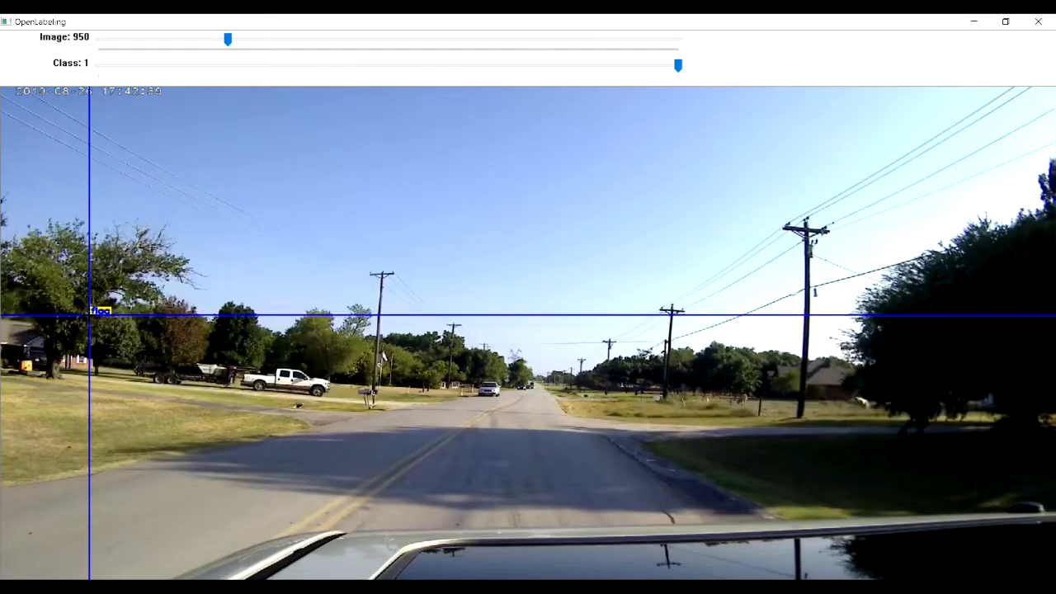
pyautogui.press('d')
pyautogui.press('d')
pyautogui.press('d')
pyautogui.press('d')
pyautogui.press('a')
pyautogui.press('a')
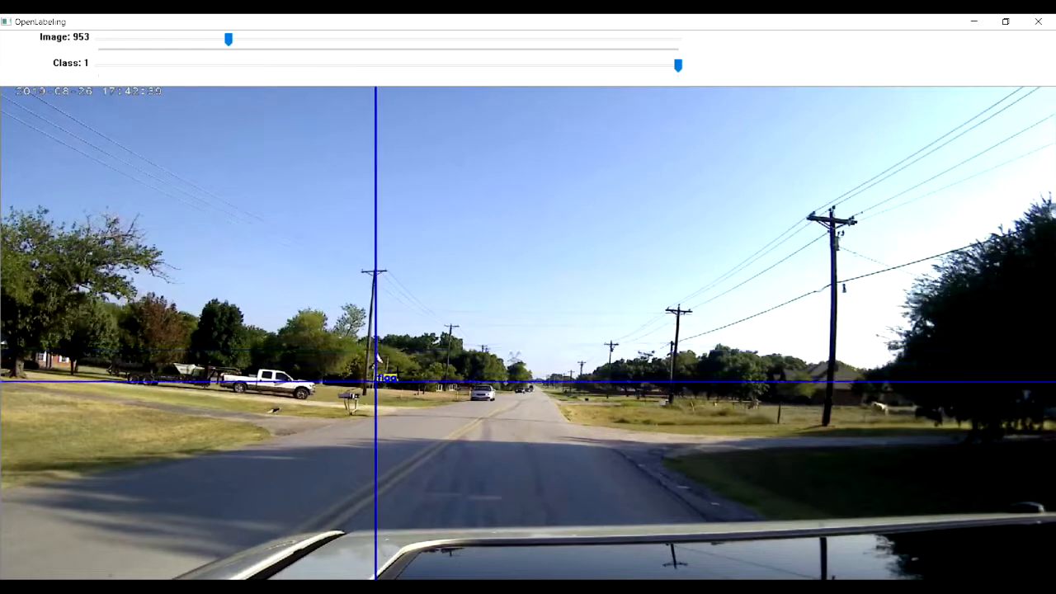
pyautogui.click(362, 340)
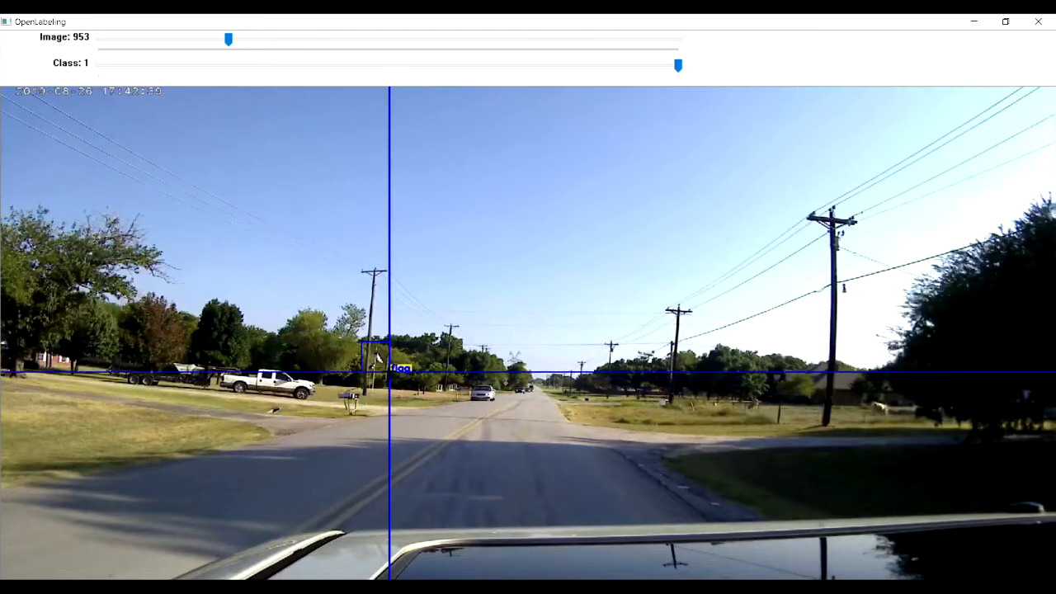
pyautogui.click(395, 370)
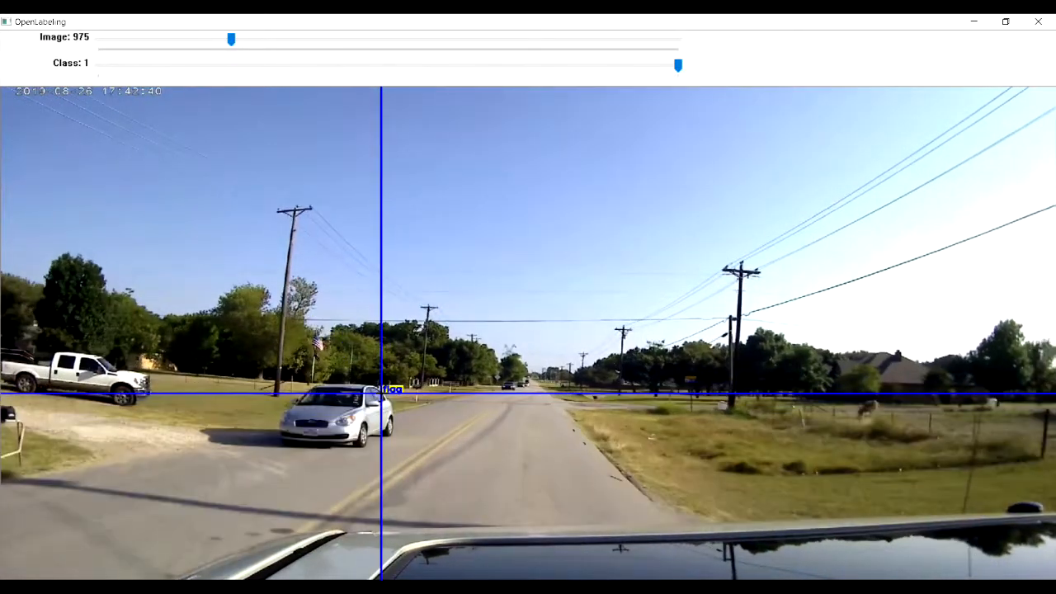
# Draw a flag bounding box around the flag between the utility pole and the trees on image 974.
pyautogui.press('a')
pyautogui.press('d')
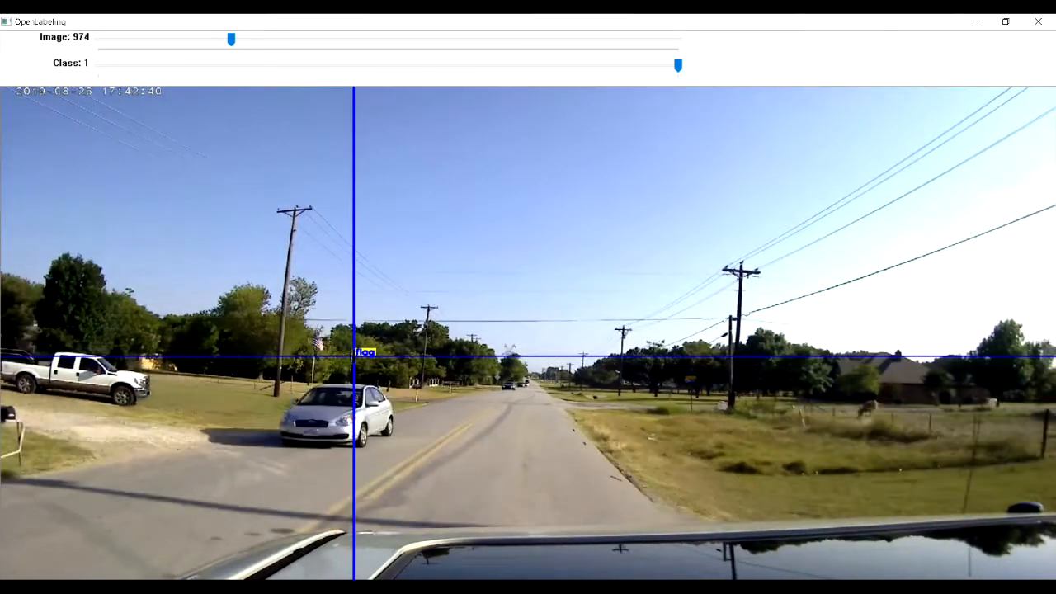
pyautogui.click(295, 325)
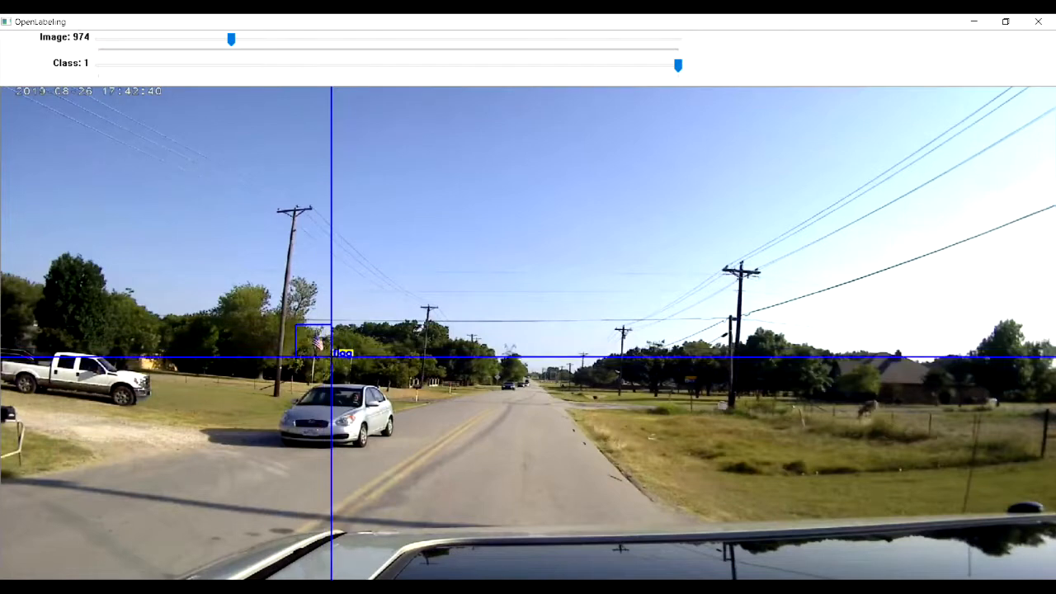
pyautogui.click(332, 358)
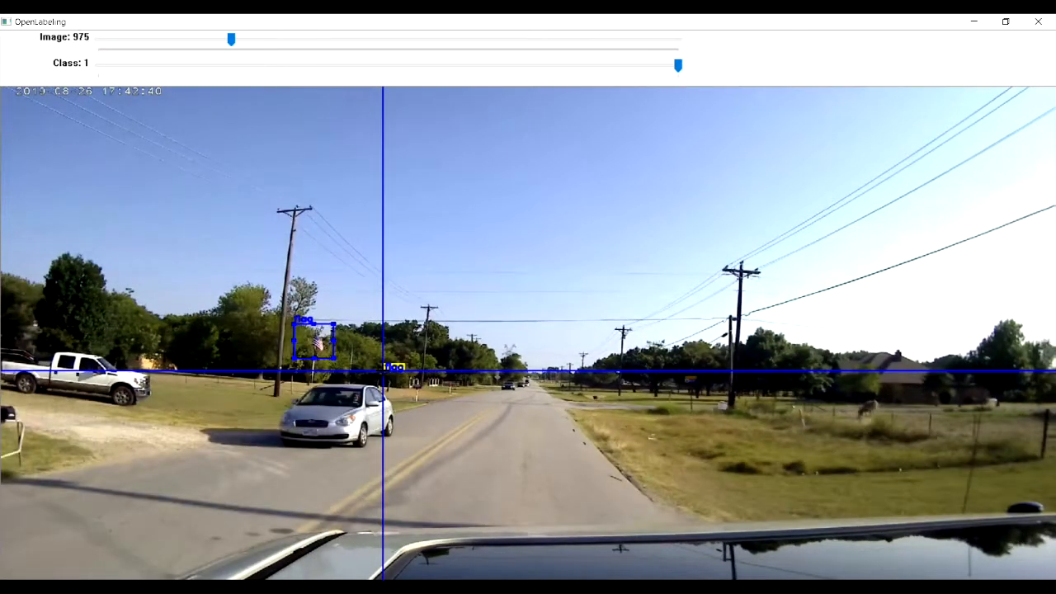
# Review the bounding boxes around the flag near the trees frame by frame from image 975 to image 1001.
pyautogui.press('d')
pyautogui.press('d')
pyautogui.press('d')
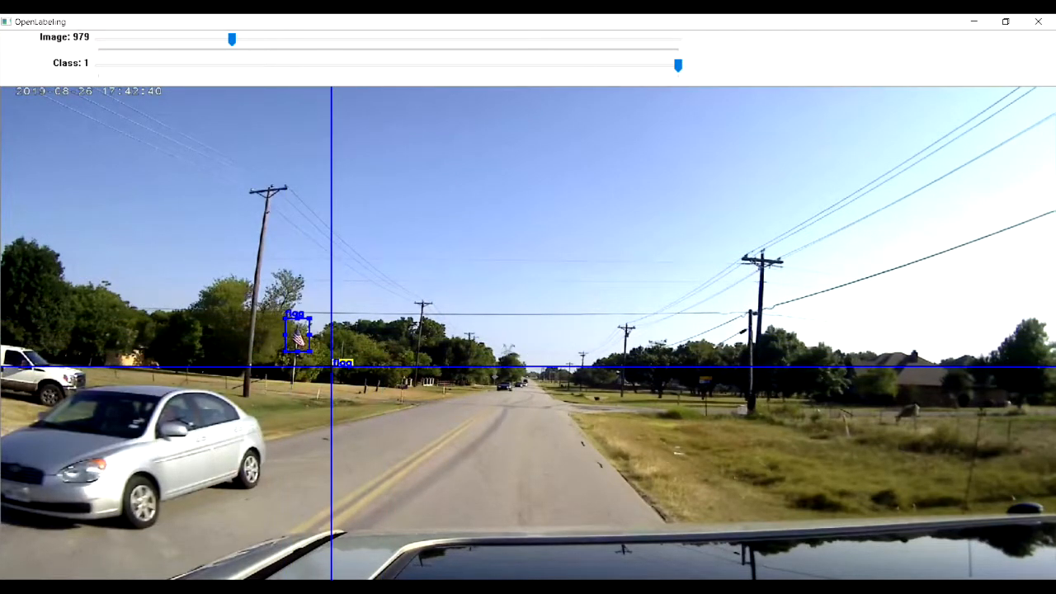
pyautogui.press('d')
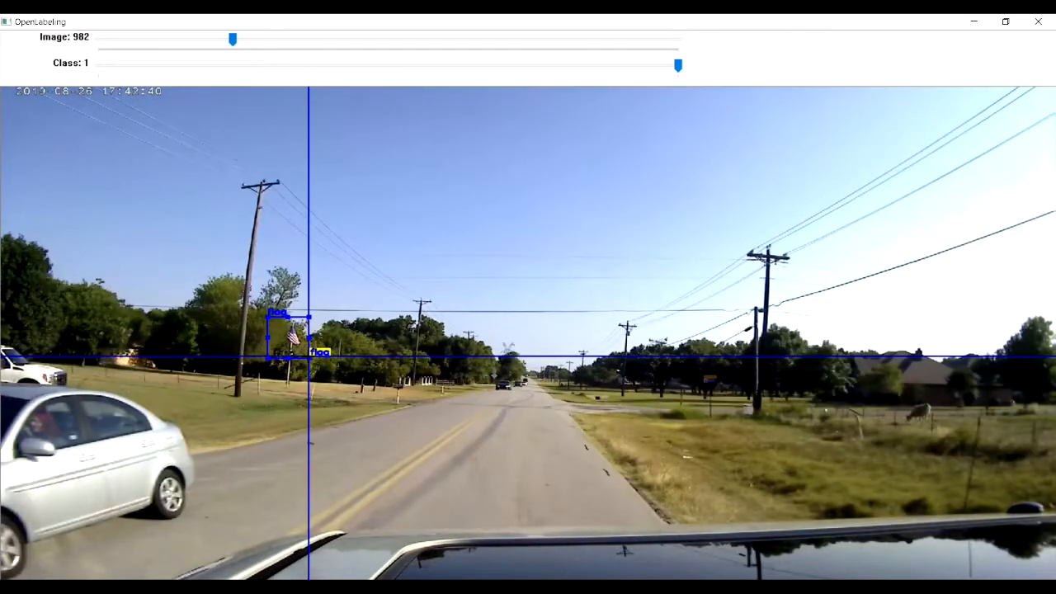
pyautogui.press('d')
pyautogui.press('d')
pyautogui.press('d')
pyautogui.press('d')
pyautogui.press('d')
pyautogui.press('d')
pyautogui.press('d')
pyautogui.press('d')
pyautogui.press('d')
pyautogui.press('d')
pyautogui.press('d')
pyautogui.press('d')
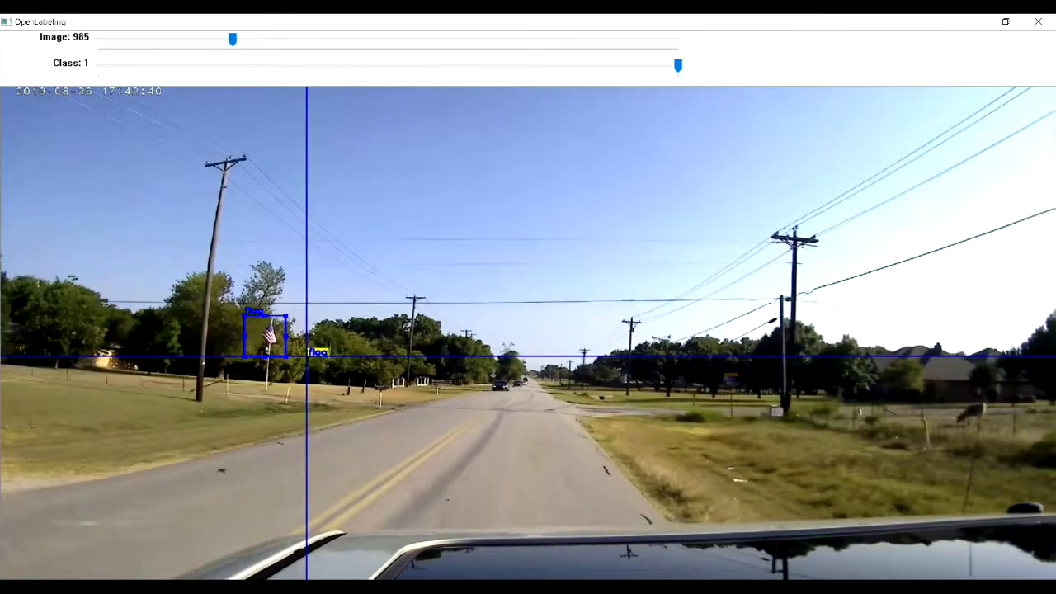
pyautogui.press('d')
pyautogui.press('d')
pyautogui.press('d')
pyautogui.press('d')
pyautogui.press('d')
pyautogui.press('d')
pyautogui.press('d')
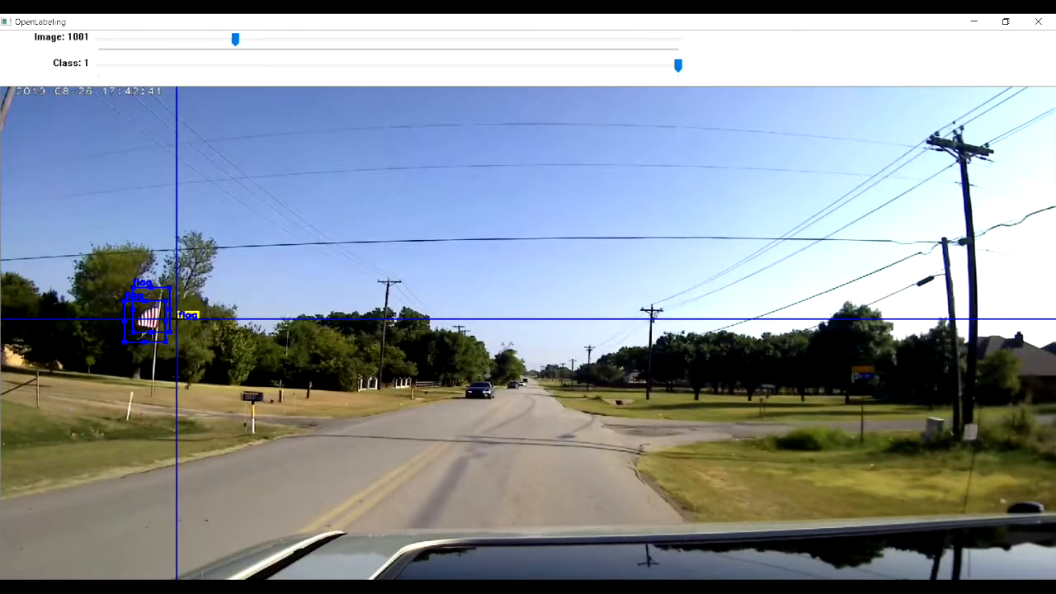
# Compare the overlapping flag bounding boxes on image 1001 with those on the neighbouring frames, and return to image 1001.
pyautogui.press('d')
pyautogui.press('d')
pyautogui.press('d')
pyautogui.press('a')
pyautogui.press('a')
pyautogui.press('a')
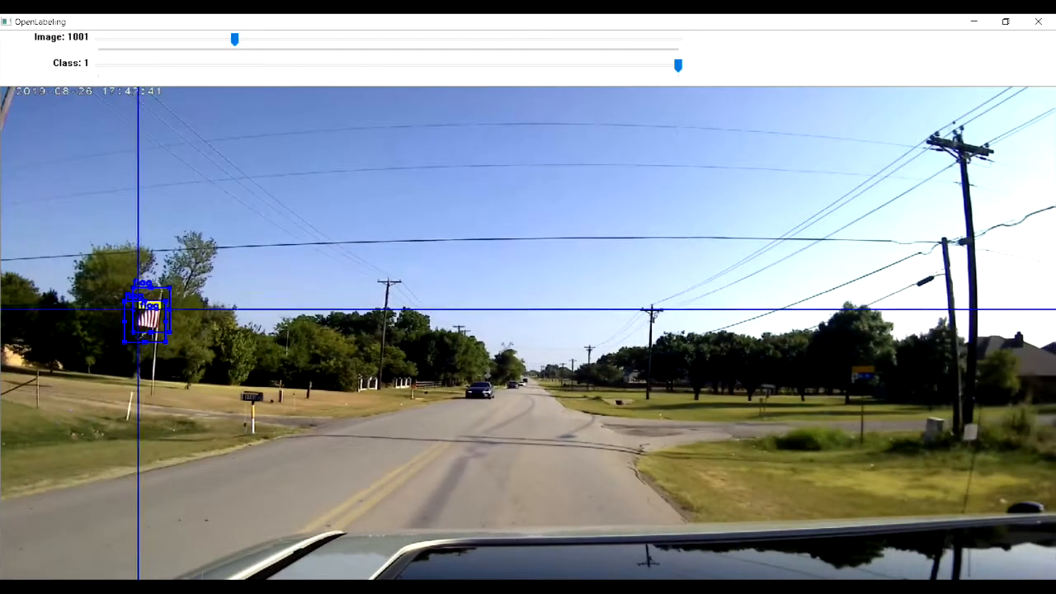
pyautogui.press('a')
pyautogui.press('a')
pyautogui.press('a')
pyautogui.press('d')
pyautogui.press('d')
pyautogui.press('d')
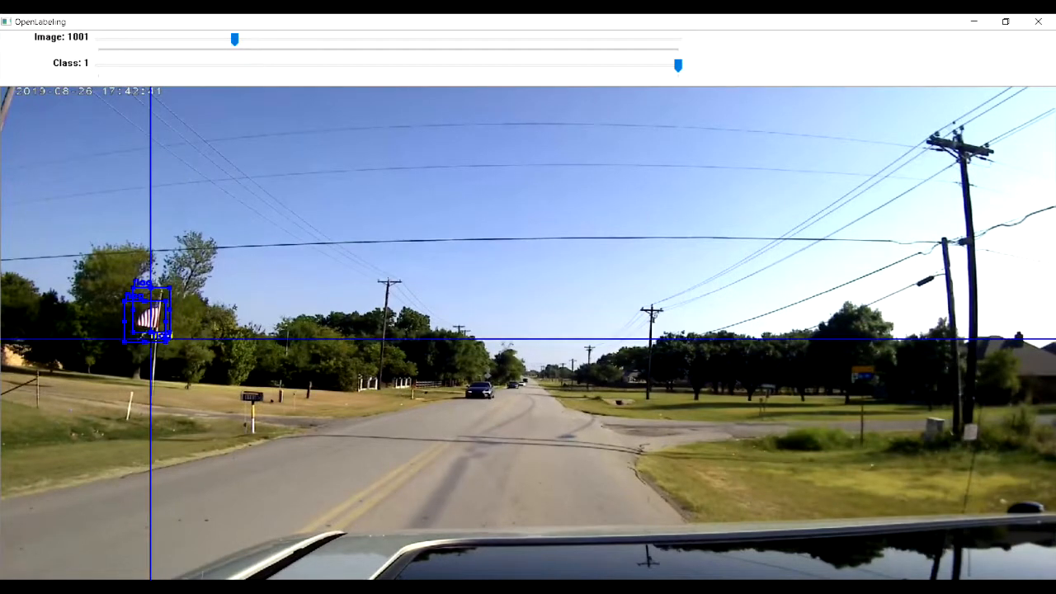
# Check the bounding boxes around the flag near the trees on the frames from image 1001 to image 1010.
pyautogui.press('d')
pyautogui.press('d')
pyautogui.press('d')
pyautogui.press('d')
pyautogui.press('d')
pyautogui.press('d')
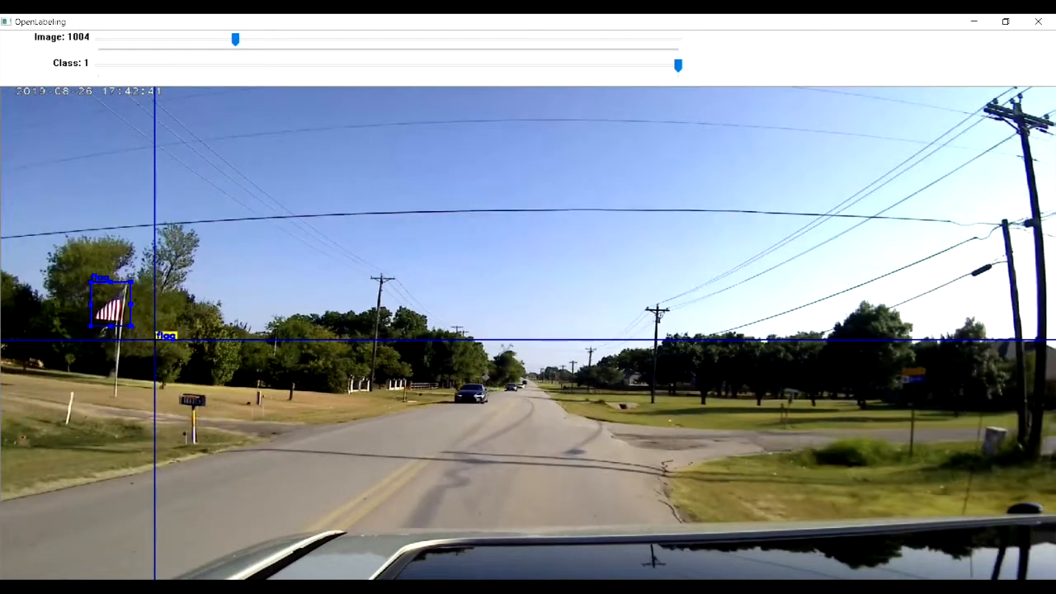
pyautogui.press('d')
pyautogui.press('d')
pyautogui.press('d')
pyautogui.press('d')
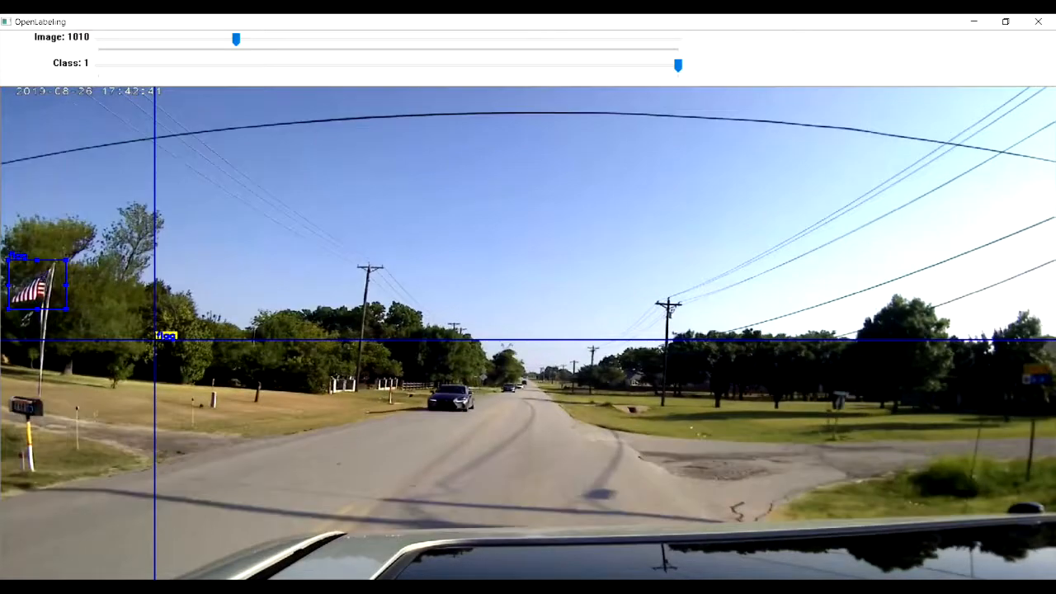
# Review the flag bounding boxes frame by frame from image 1010 to image 1027, including the two flags near the building.
pyautogui.press('d')
pyautogui.press('d')
pyautogui.press('d')
pyautogui.press('d')
pyautogui.press('d')
pyautogui.press('d')
pyautogui.press('d')
pyautogui.press('d')
pyautogui.press('d')
pyautogui.press('d')
pyautogui.press('d')
pyautogui.press('d')
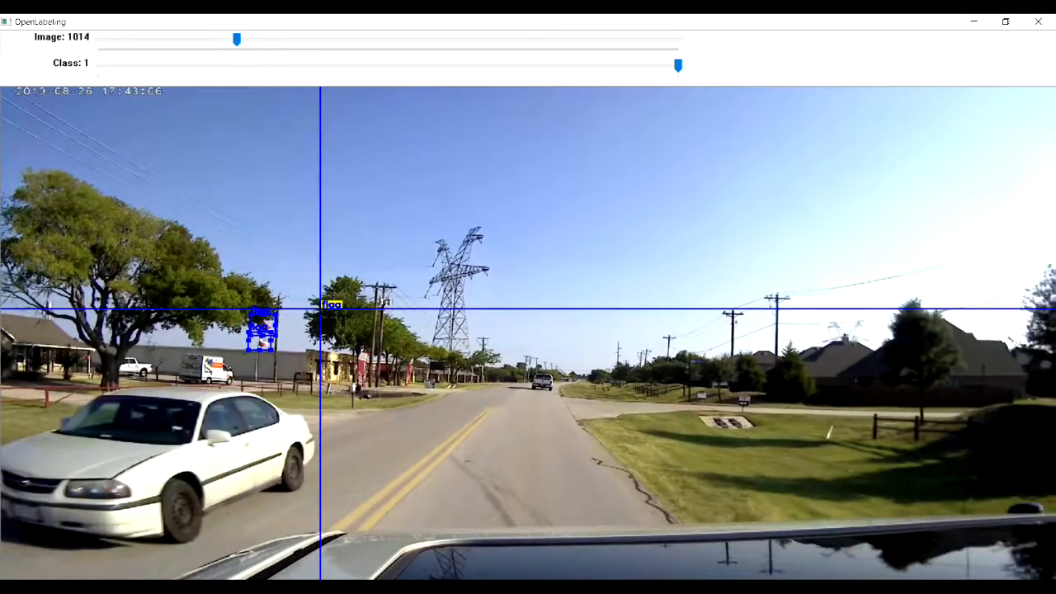
pyautogui.press('d')
pyautogui.press('d')
pyautogui.press('d')
pyautogui.press('d')
pyautogui.press('d')
pyautogui.press('d')
pyautogui.press('d')
pyautogui.press('d')
pyautogui.press('d')
pyautogui.press('d')
pyautogui.press('d')
pyautogui.press('d')
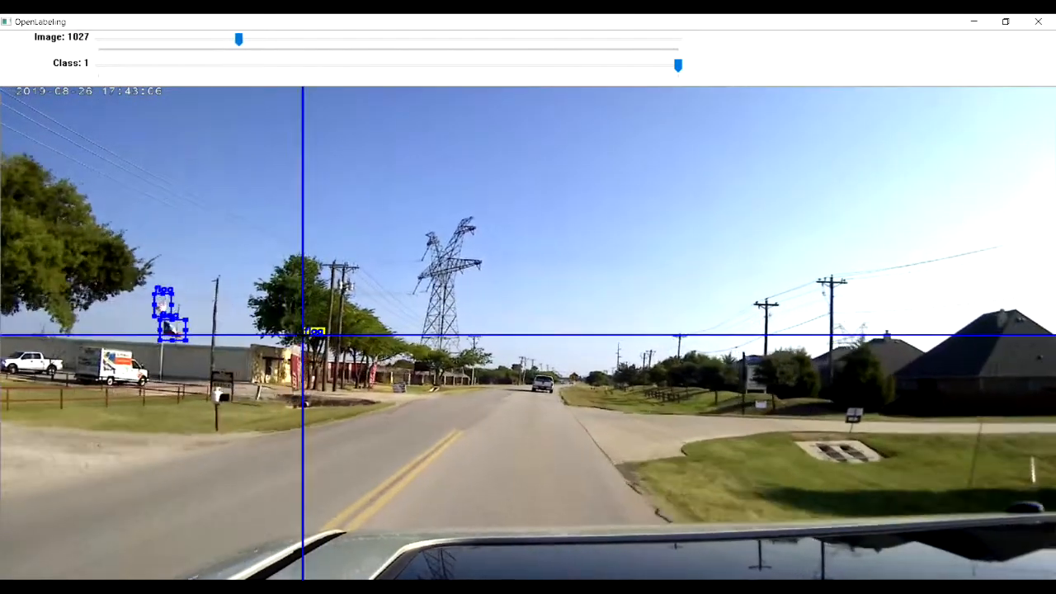
# Check the flag bounding boxes on the frames from image 1027 to image 1040.
pyautogui.press('d')
pyautogui.press('d')
pyautogui.press('d')
pyautogui.press('d')
pyautogui.press('d')
pyautogui.press('d')
pyautogui.press('d')
pyautogui.press('d')
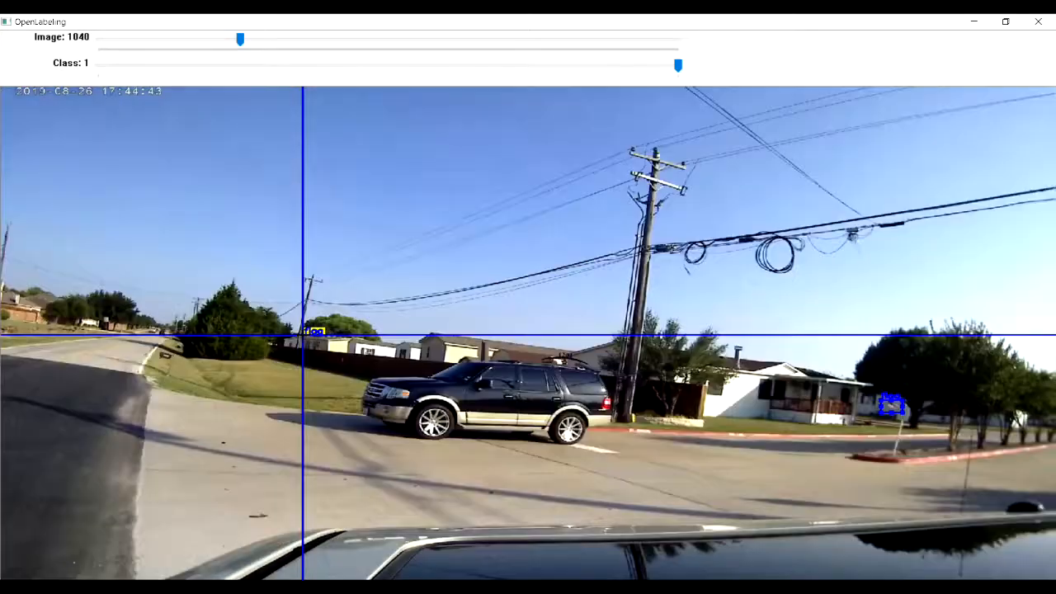
# Review the bounding boxes around the small flag near the white house frame by frame from image 1040 to image 1059.
pyautogui.press('d')
pyautogui.press('d')
pyautogui.press('d')
pyautogui.press('d')
pyautogui.press('d')
pyautogui.press('d')
pyautogui.press('d')
pyautogui.press('d')
pyautogui.press('d')
pyautogui.press('d')
pyautogui.press('d')
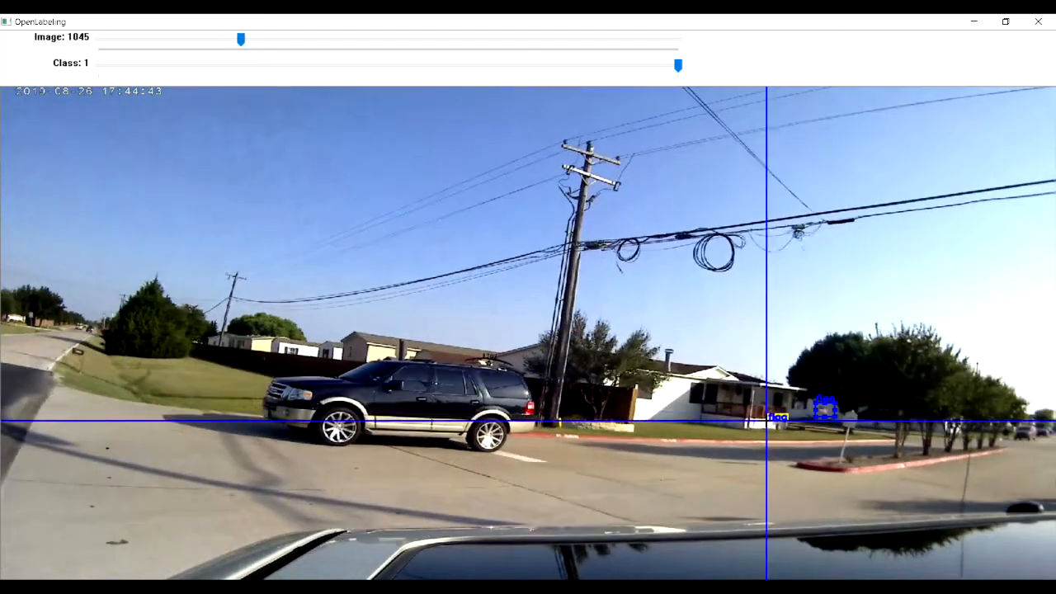
pyautogui.press('d')
pyautogui.press('d')
pyautogui.press('d')
pyautogui.press('d')
pyautogui.press('d')
pyautogui.press('d')
pyautogui.press('d')
pyautogui.press('d')
pyautogui.press('d')
pyautogui.press('d')
pyautogui.press('d')
pyautogui.press('d')
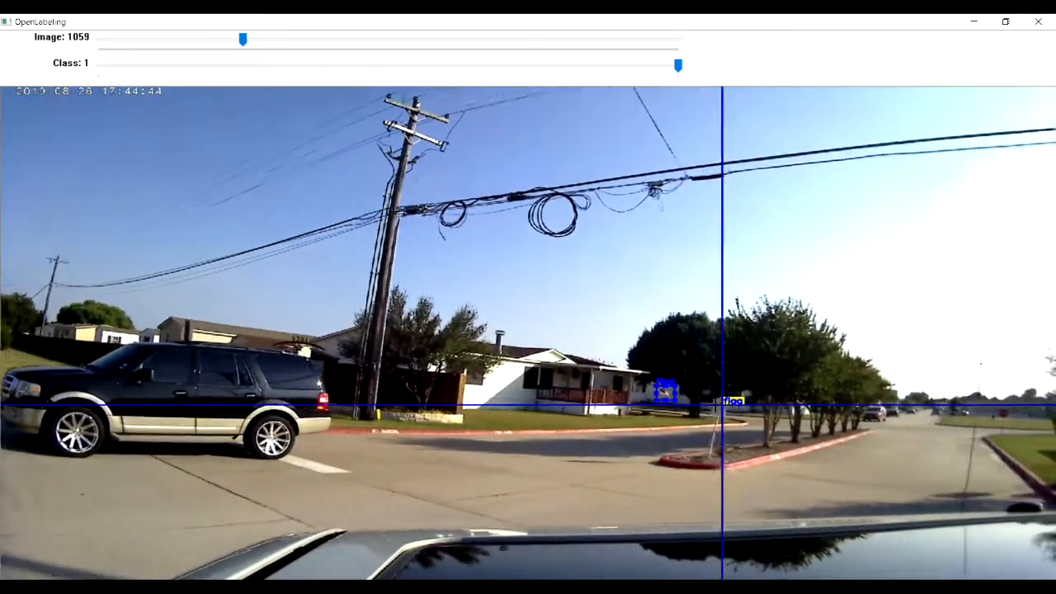
# Review the bounding box around the small flag near the white house frame by frame from image 1059 to image 1070.
pyautogui.press('d')
pyautogui.press('d')
pyautogui.press('d')
pyautogui.press('d')
pyautogui.press('d')
pyautogui.press('d')
pyautogui.press('d')
pyautogui.press('d')
pyautogui.press('d')
pyautogui.press('d')
pyautogui.press('d')
pyautogui.press('d')
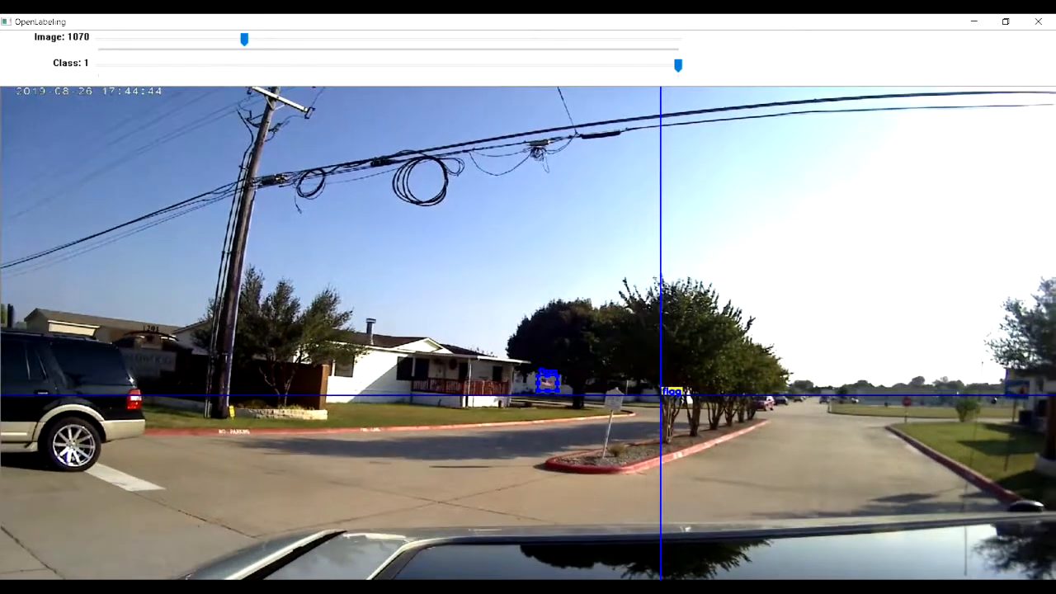
# Check the flag box beside the white house on the frames from image 1070 to image 1078, rechecking the frames around image 1077.
pyautogui.press('d')
pyautogui.press('d')
pyautogui.press('a')
pyautogui.press('a')
pyautogui.press('a')
pyautogui.press('a')
pyautogui.press('a')
pyautogui.press('d')
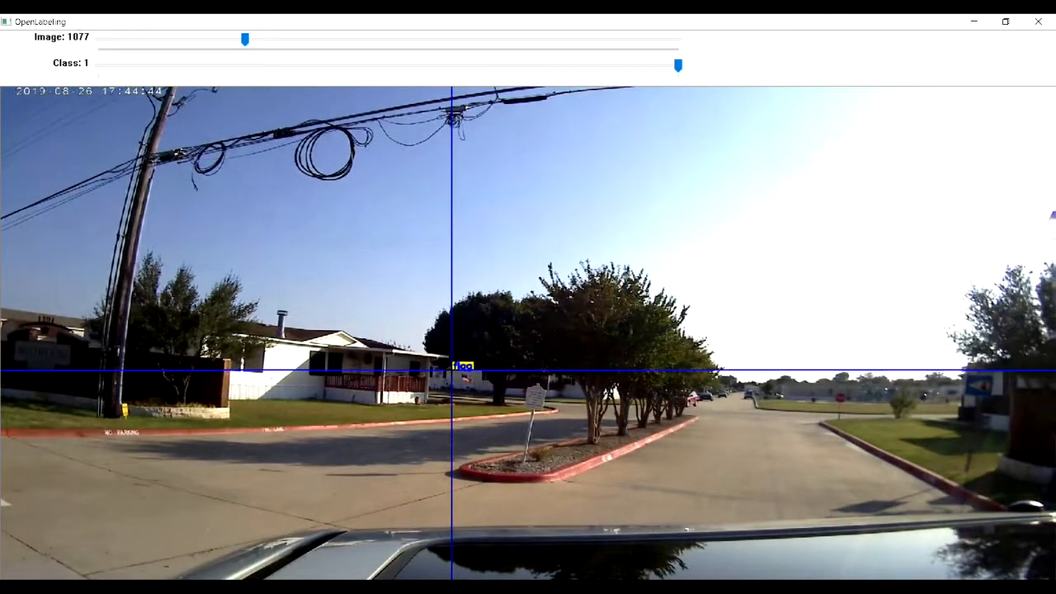
pyautogui.press('d')
pyautogui.press('d')
pyautogui.press('d')
pyautogui.press('d')
pyautogui.press('d')
pyautogui.press('d')
pyautogui.press('d')
pyautogui.press('d')
pyautogui.press('d')
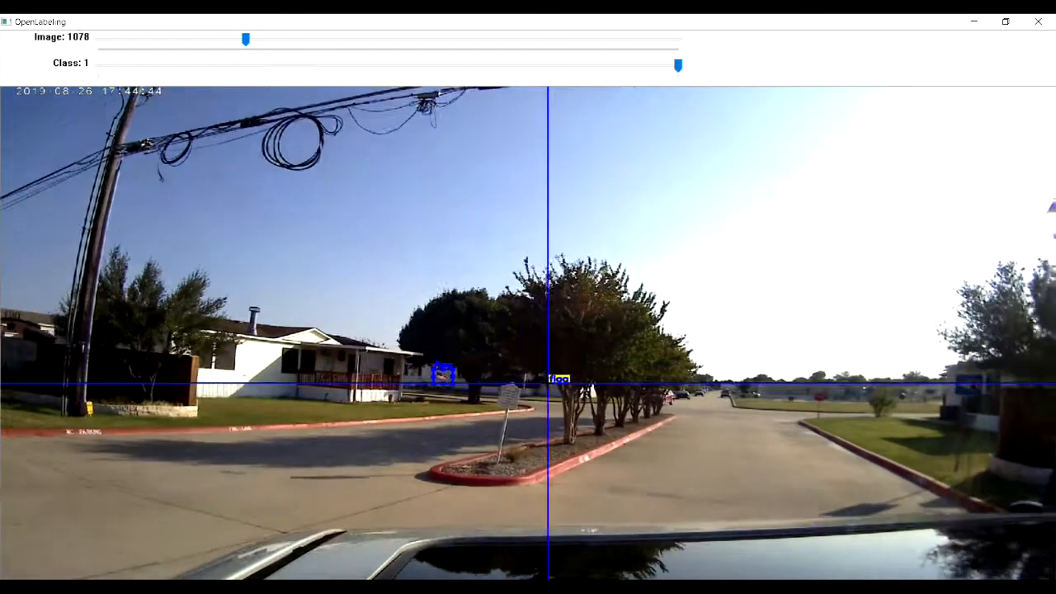
# Review the flag bounding box between the house and the trees frame by frame from image 1078 to image 1090.
pyautogui.press('d')
pyautogui.press('d')
pyautogui.press('d')
pyautogui.press('d')
pyautogui.press('d')
pyautogui.press('d')
pyautogui.press('d')
pyautogui.press('d')
pyautogui.press('d')
pyautogui.press('d')
pyautogui.press('d')
pyautogui.press('d')
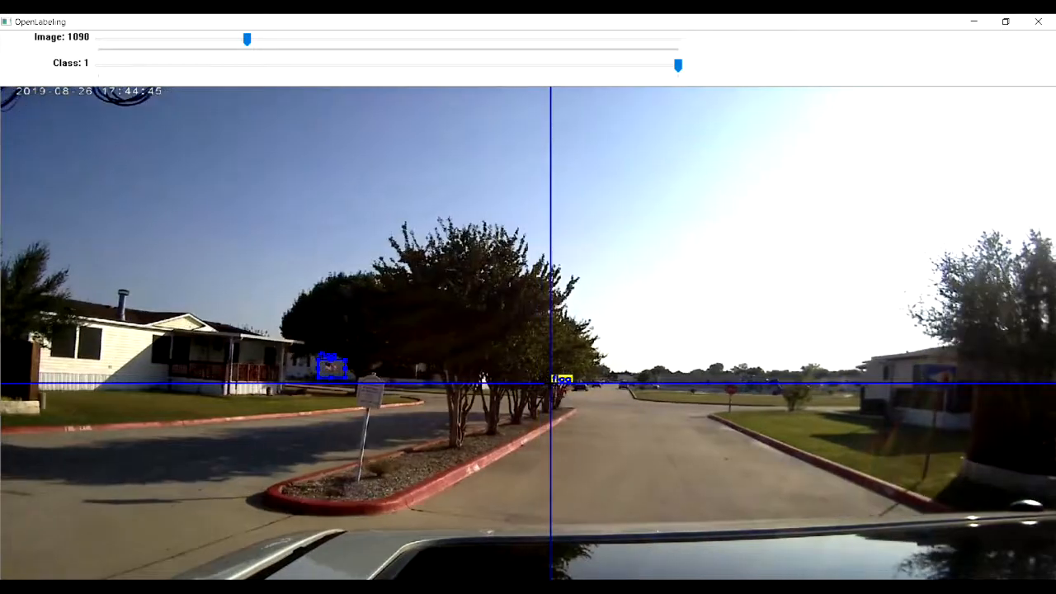
# Check the flag bounding box on the frames from image 1090 to image 1109.
pyautogui.press('d')
pyautogui.press('d')
pyautogui.press('d')
pyautogui.press('d')
pyautogui.press('d')
pyautogui.press('d')
pyautogui.press('d')
pyautogui.press('d')
pyautogui.press('d')
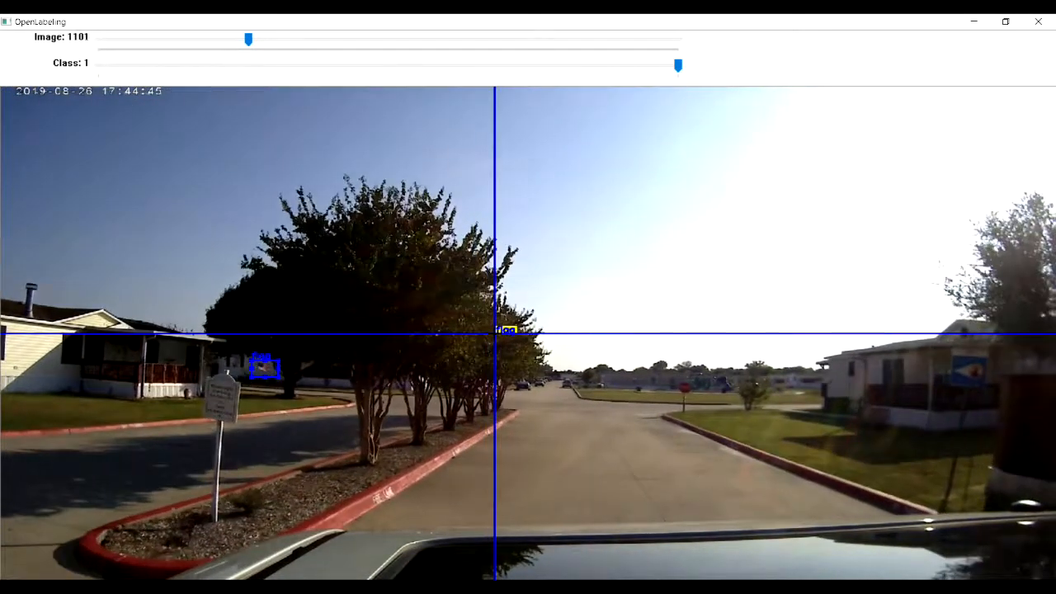
pyautogui.press('d')
pyautogui.press('d')
pyautogui.press('d')
pyautogui.press('d')
pyautogui.press('d')
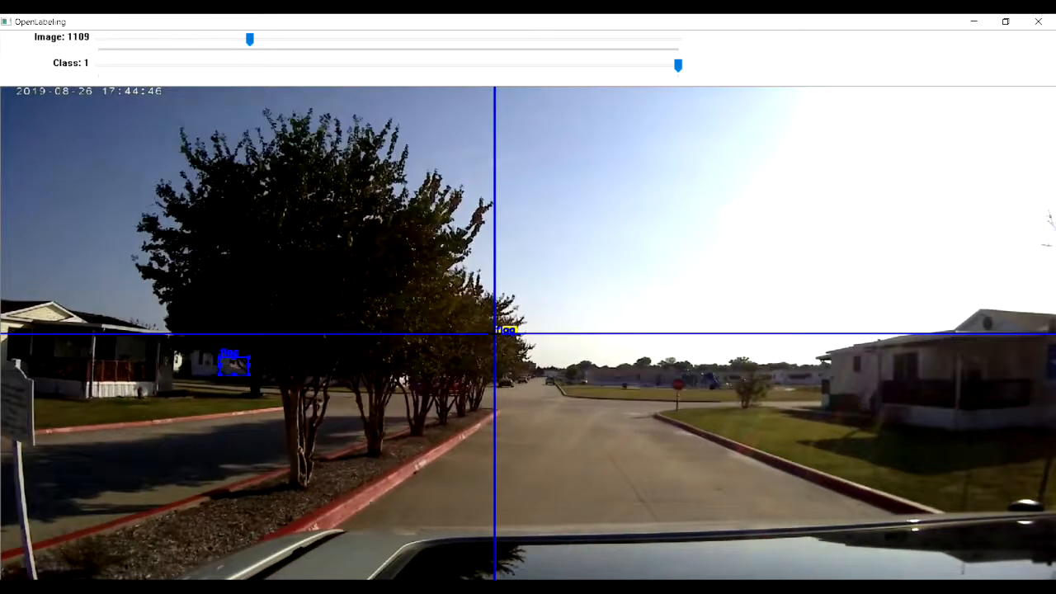
# Recheck the flag box behind the trees on the frames just before image 1110.
pyautogui.press('a')
pyautogui.press('a')
pyautogui.press('a')
pyautogui.press('a')
pyautogui.press('a')
pyautogui.press('d')
pyautogui.press('d')
pyautogui.press('d')
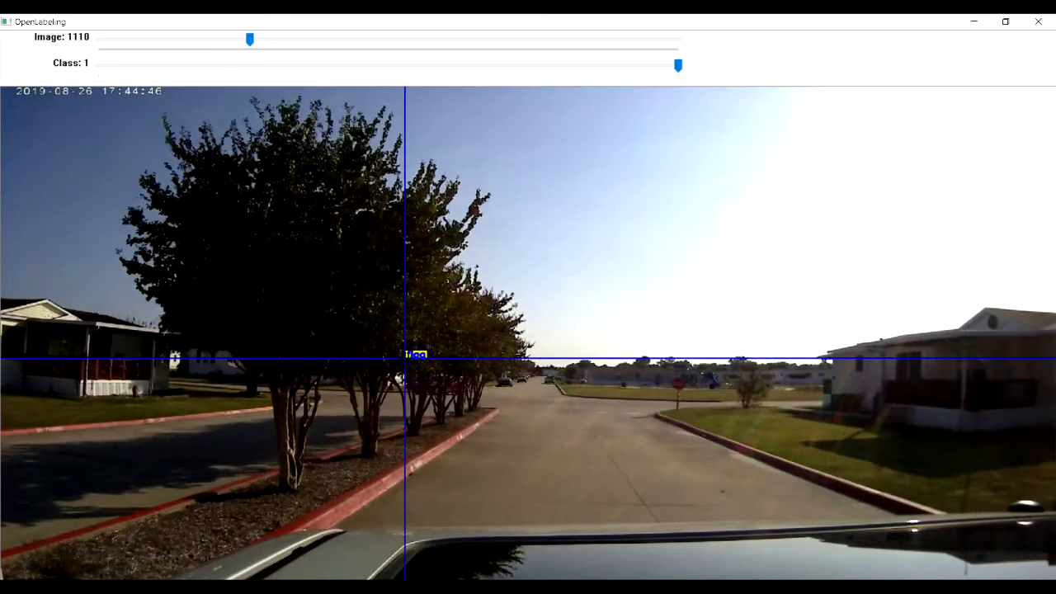
# Compare the frames from image 1110 to image 1114 to choose where to start labelling the flags under the clouds.
pyautogui.press('d')
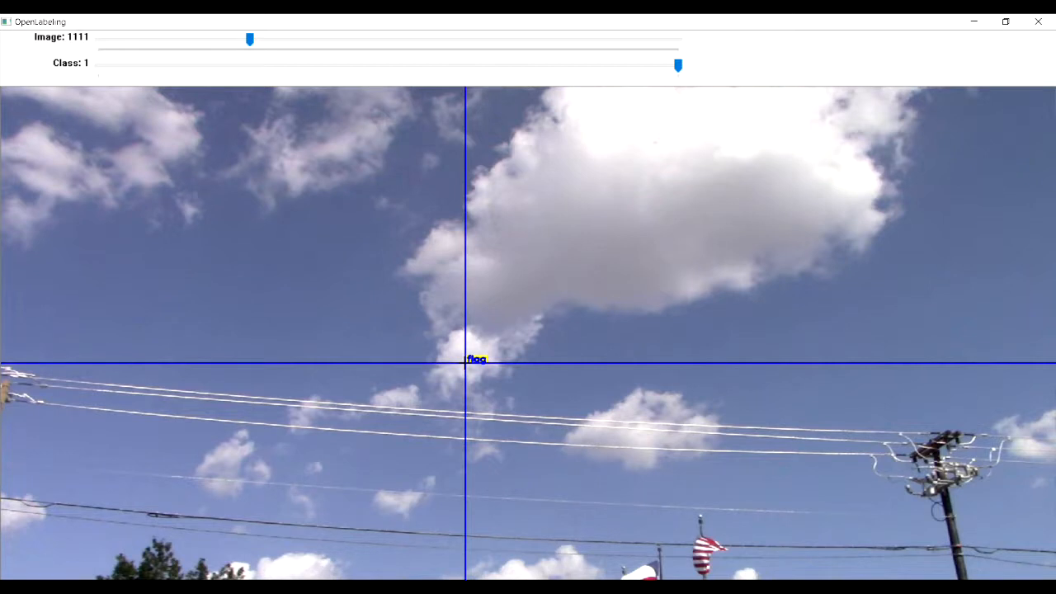
pyautogui.press('d')
pyautogui.press('d')
pyautogui.press('d')
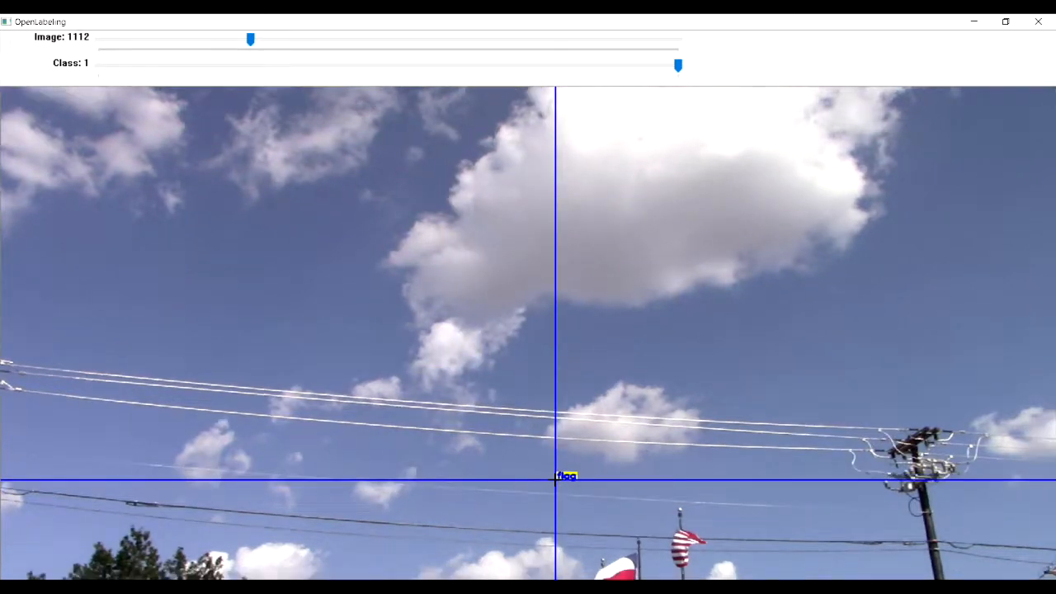
pyautogui.press('d')
pyautogui.press('a')
pyautogui.press('a')
pyautogui.press('a')
pyautogui.press('d')
pyautogui.press('d')
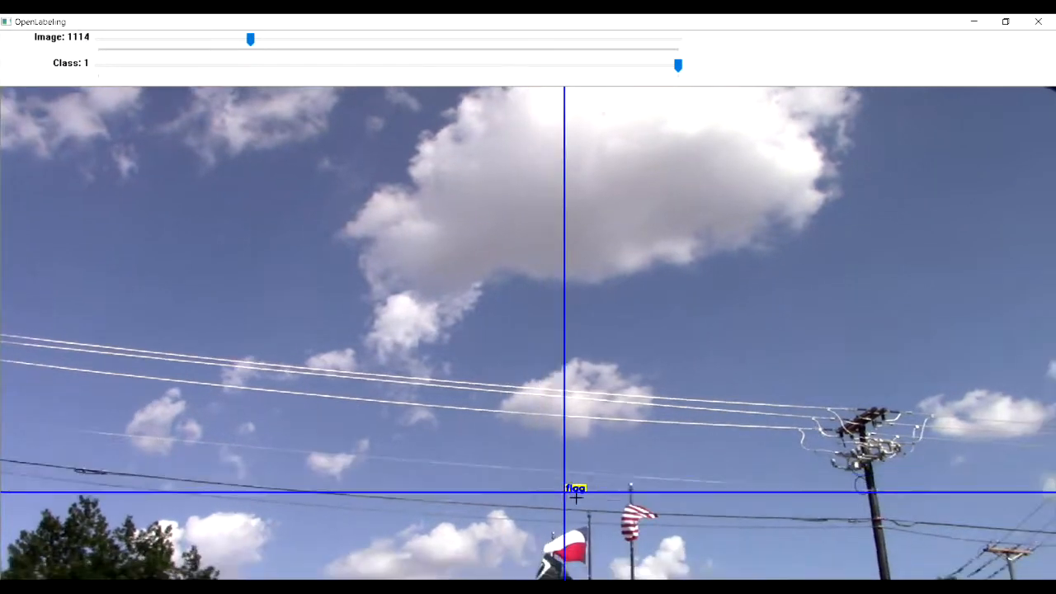
pyautogui.press('a')
pyautogui.press('a')
pyautogui.press('a')
pyautogui.press('d')
pyautogui.press('d')
pyautogui.press('d')
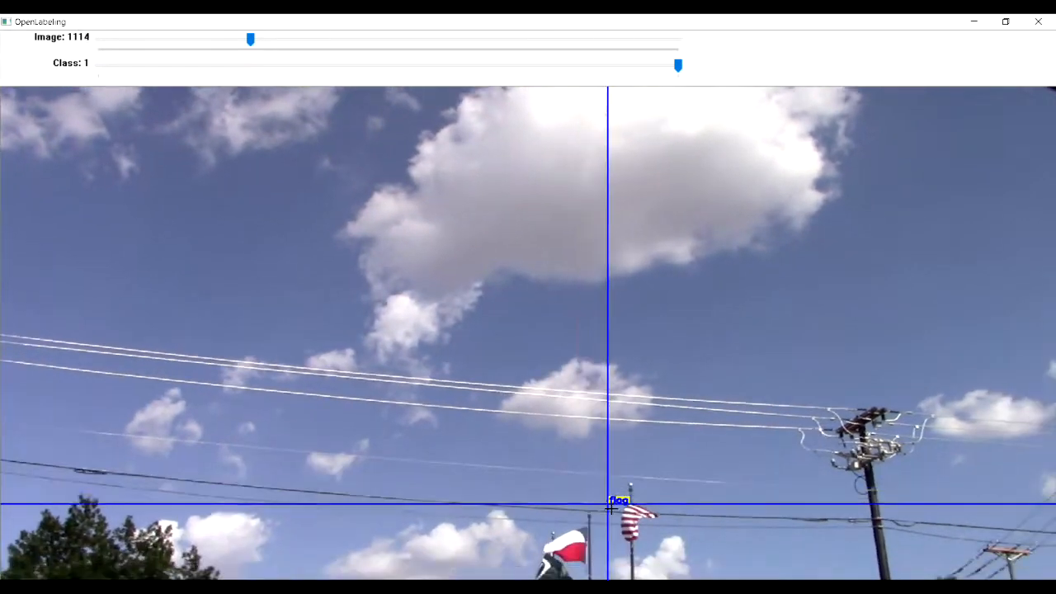
# Draw flag bounding boxes around the American flag and the Texas flag on image 1114 and propagate them to the following frames.
pyautogui.click(603, 487)
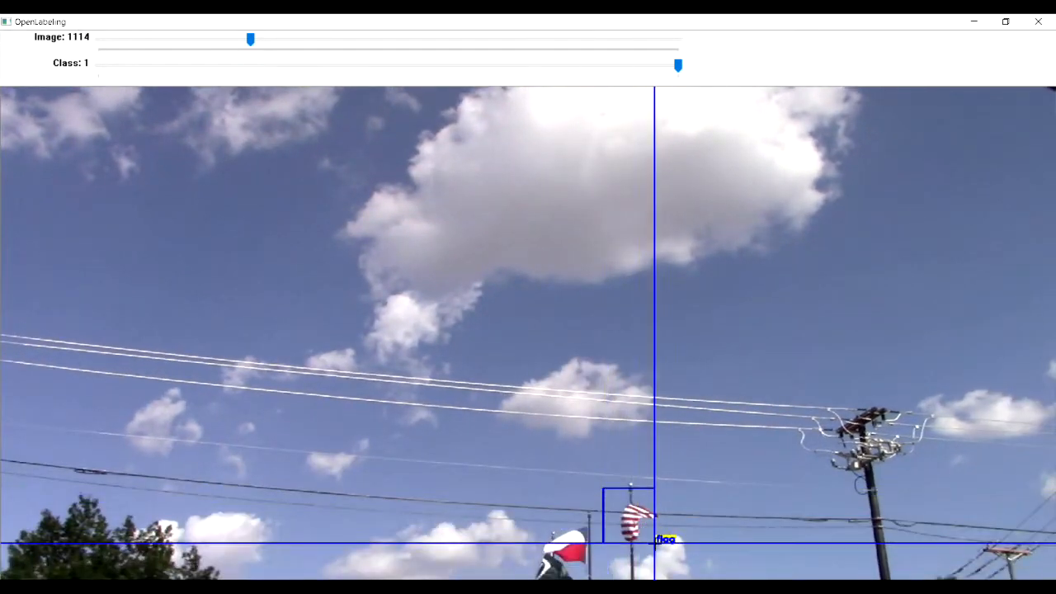
pyautogui.click(666, 549)
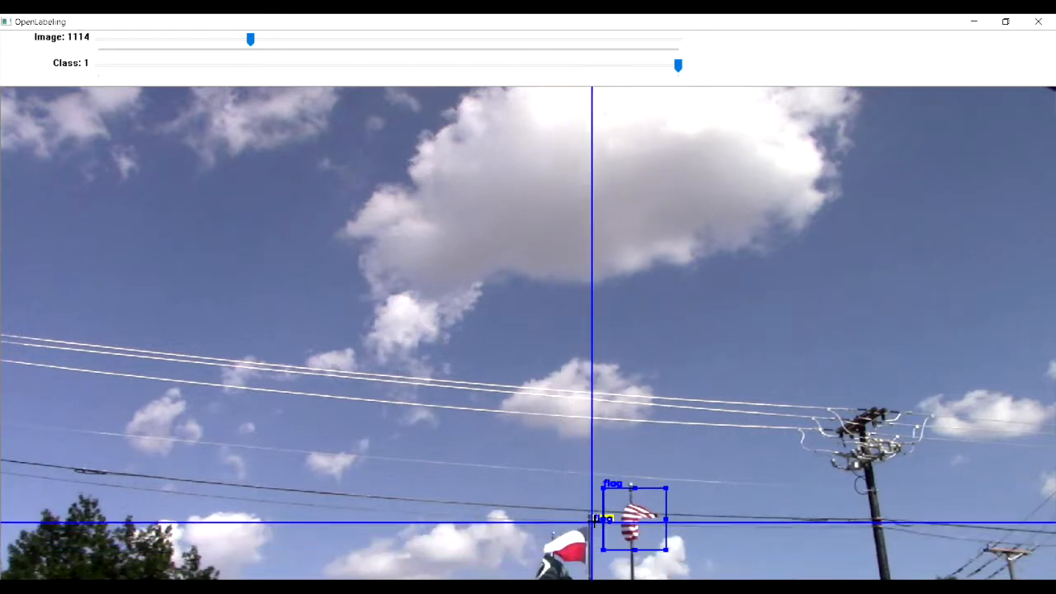
pyautogui.click(600, 517)
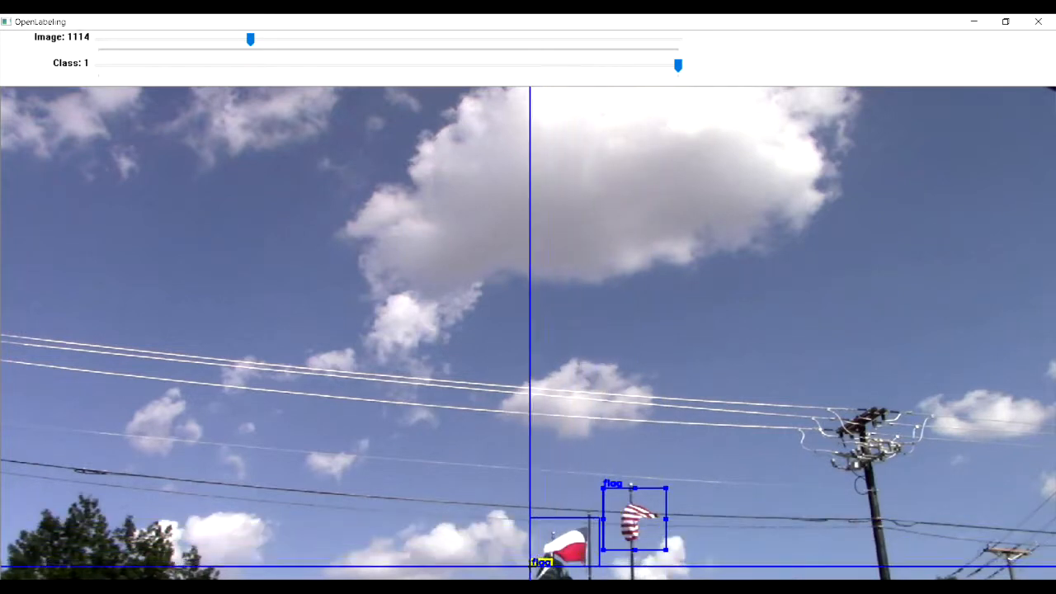
pyautogui.click(535, 569)
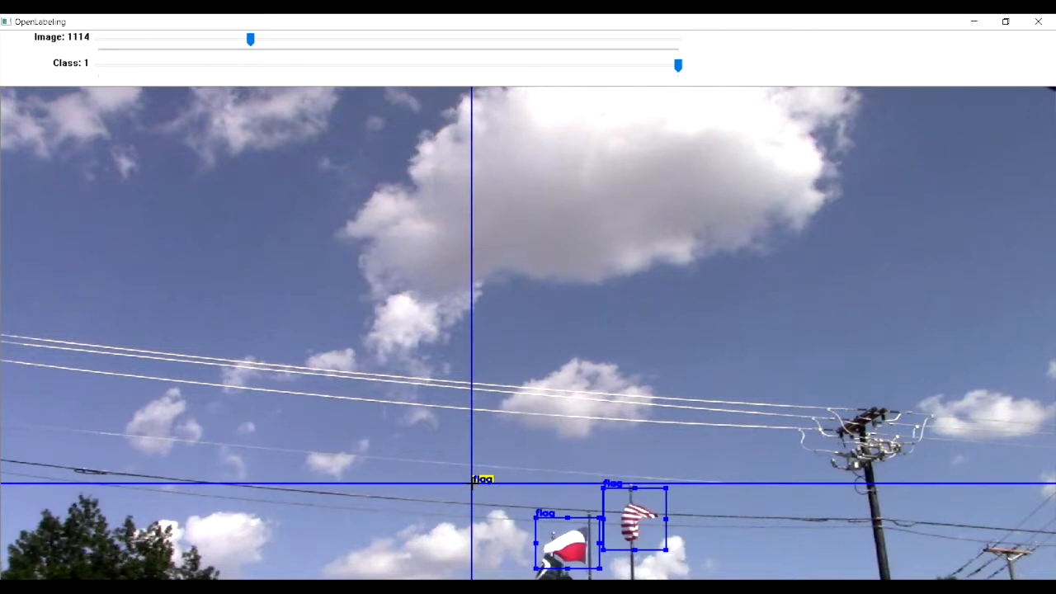
# Review the propagated boxes of the American and Texas flags from image 1114 to image 1120, going back and forth.
pyautogui.press('d')
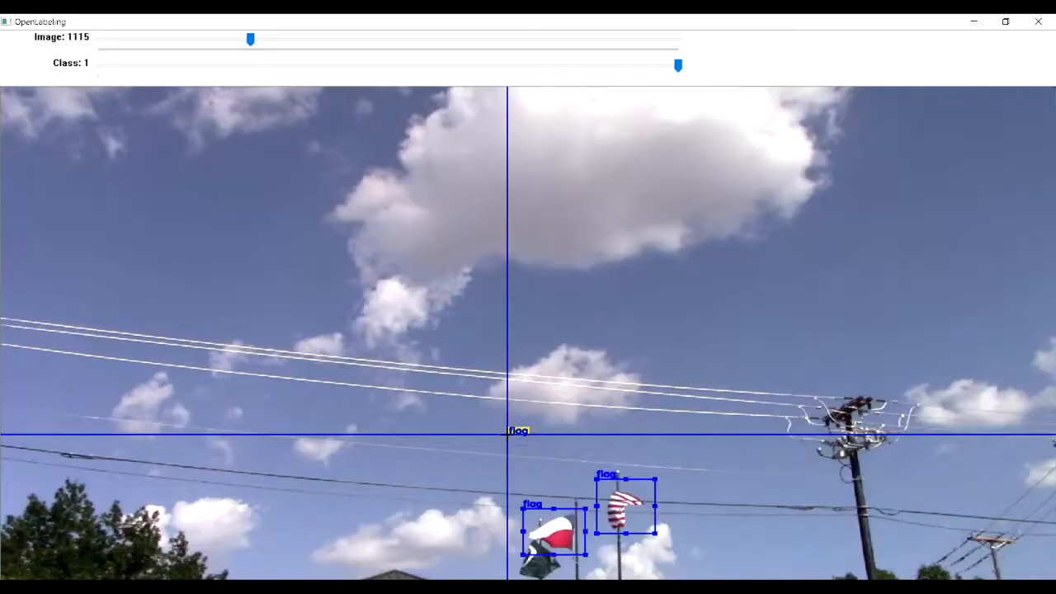
pyautogui.press('d')
pyautogui.press('d')
pyautogui.press('d')
pyautogui.press('d')
pyautogui.press('d')
pyautogui.press('d')
pyautogui.press('a')
pyautogui.press('a')
pyautogui.press('d')
pyautogui.press('a')
pyautogui.press('d')
pyautogui.press('d')
pyautogui.press('a')
pyautogui.press('a')
pyautogui.press('a')
pyautogui.press('d')
pyautogui.press('d')
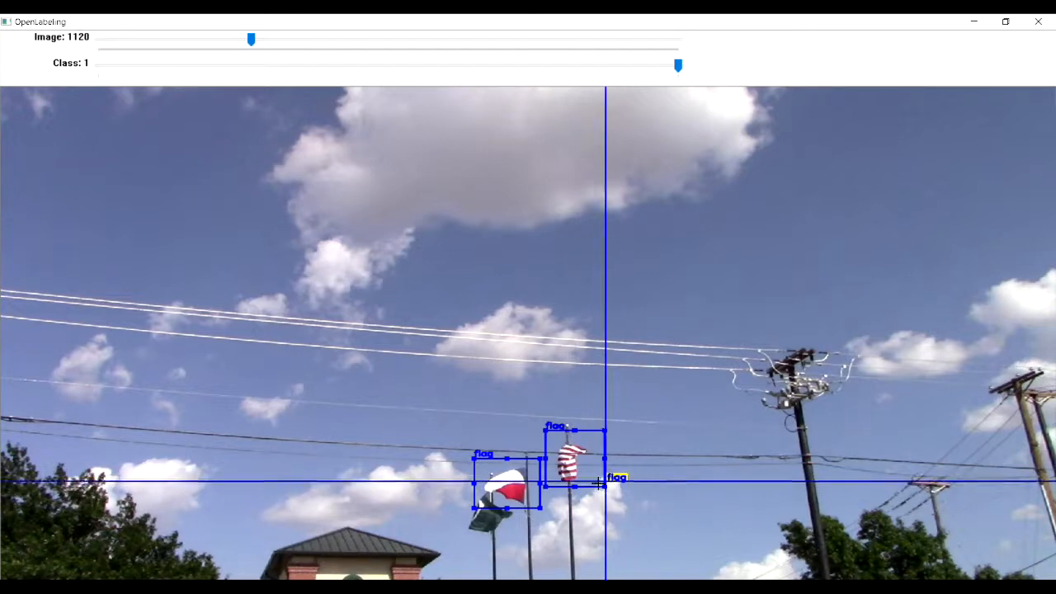
# Check both flag boxes from image 1120 to image 1128 and go back to image 1122.
pyautogui.press('d')
pyautogui.press('d')
pyautogui.press('d')
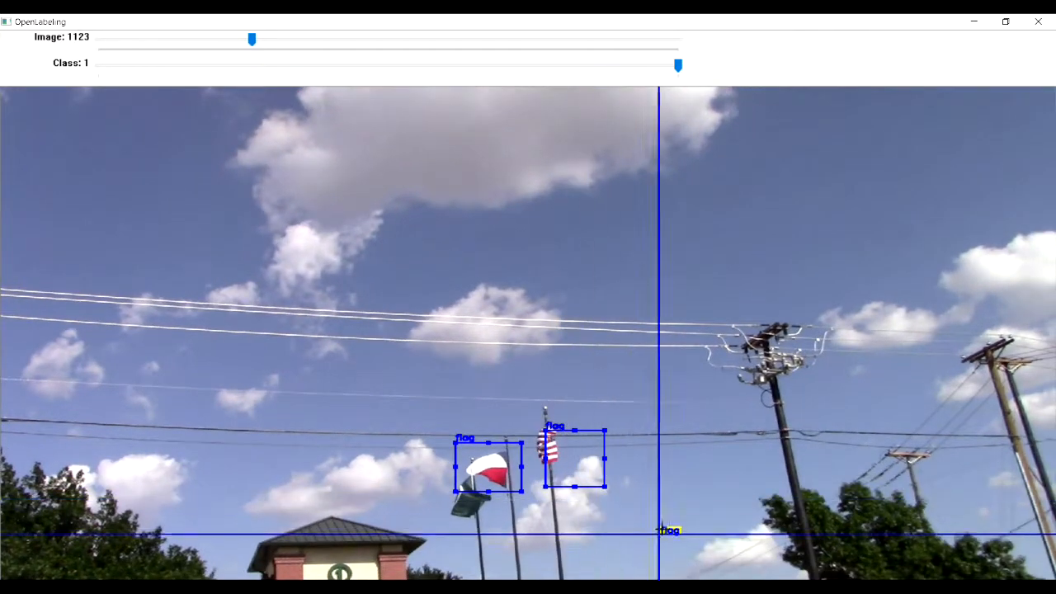
pyautogui.press('d')
pyautogui.press('d')
pyautogui.press('d')
pyautogui.press('d')
pyautogui.press('d')
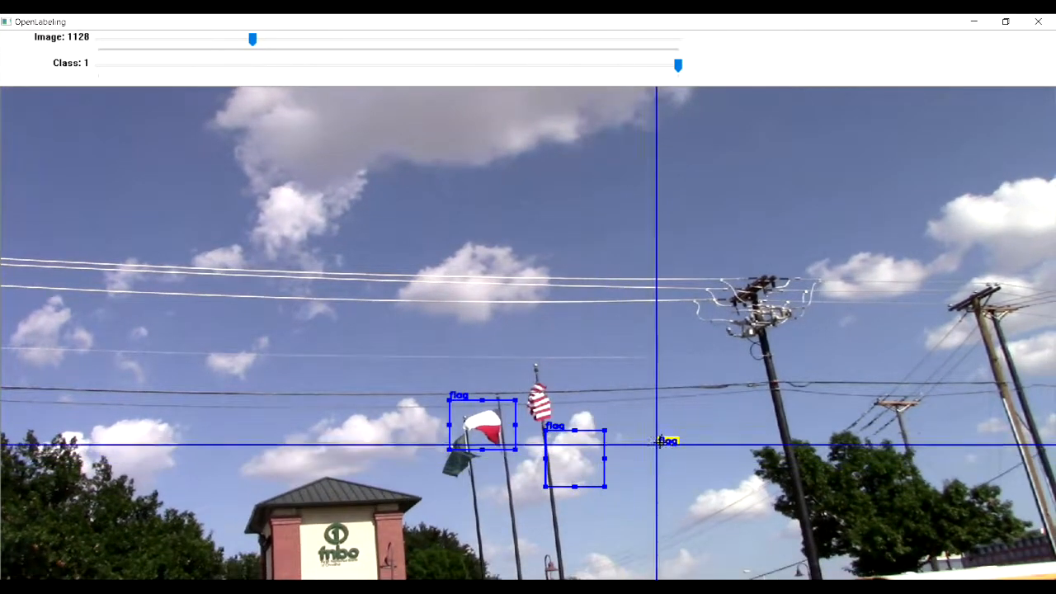
pyautogui.press('d')
pyautogui.press('a')
pyautogui.press('a')
pyautogui.press('a')
pyautogui.press('a')
pyautogui.press('a')
pyautogui.press('a')
pyautogui.press('a')
pyautogui.press('a')
pyautogui.press('a')
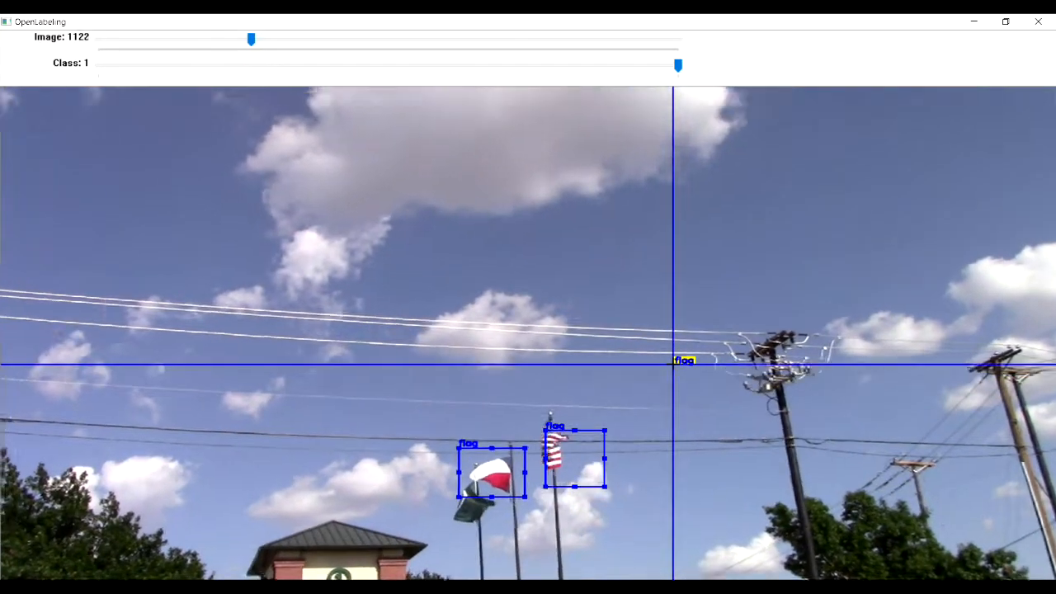
# Compare images 1120 to 1123 to find where the American flag's bounding box stops following the flag.
pyautogui.press('d')
pyautogui.press('d')
pyautogui.press('d')
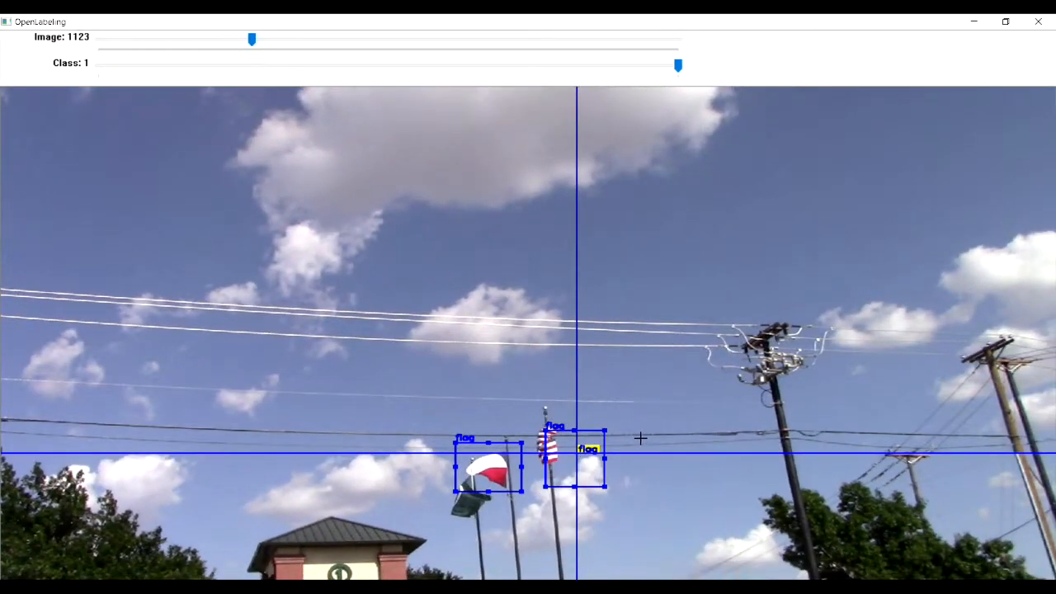
pyautogui.press('a')
pyautogui.press('a')
pyautogui.press('a')
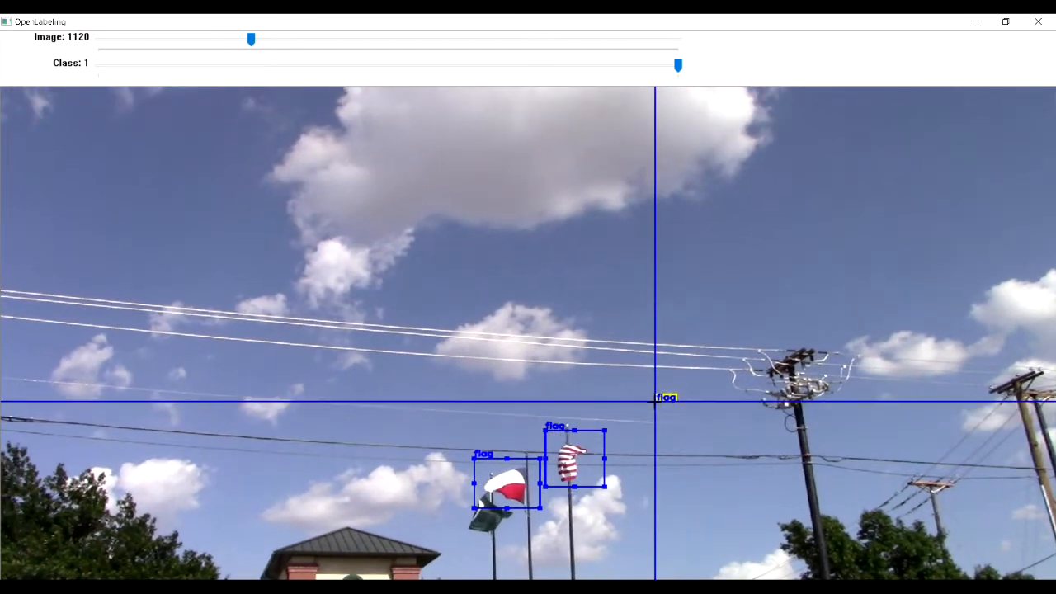
pyautogui.press('d')
pyautogui.press('d')
pyautogui.press('d')
pyautogui.press('a')
pyautogui.press('a')
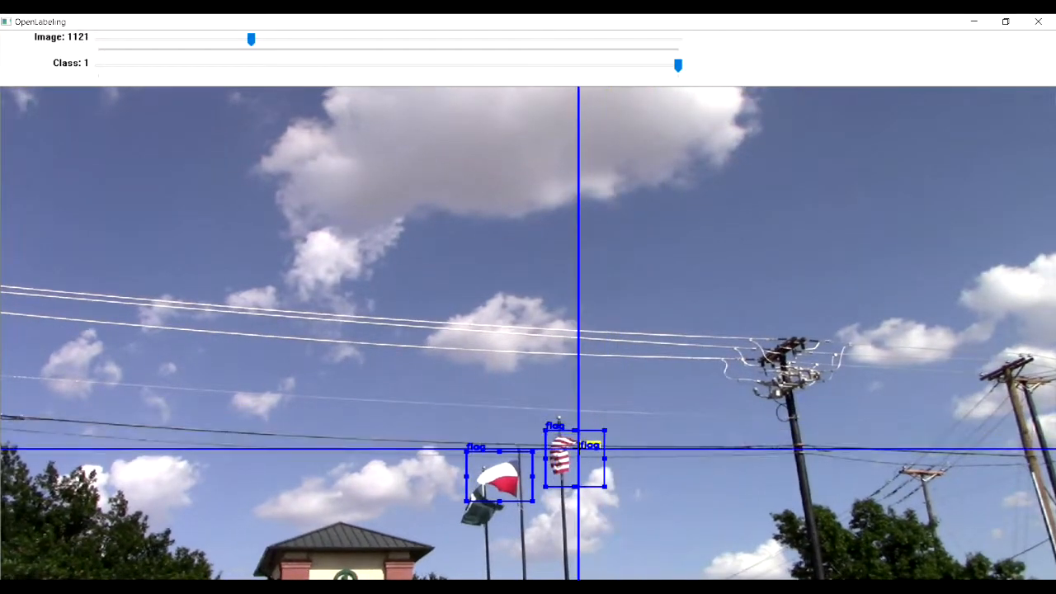
# Redraw the American flag's bounding box on images 1121 and 1122 and propagate it to the following frames.
pyautogui.click(594, 422)
pyautogui.click(538, 478)
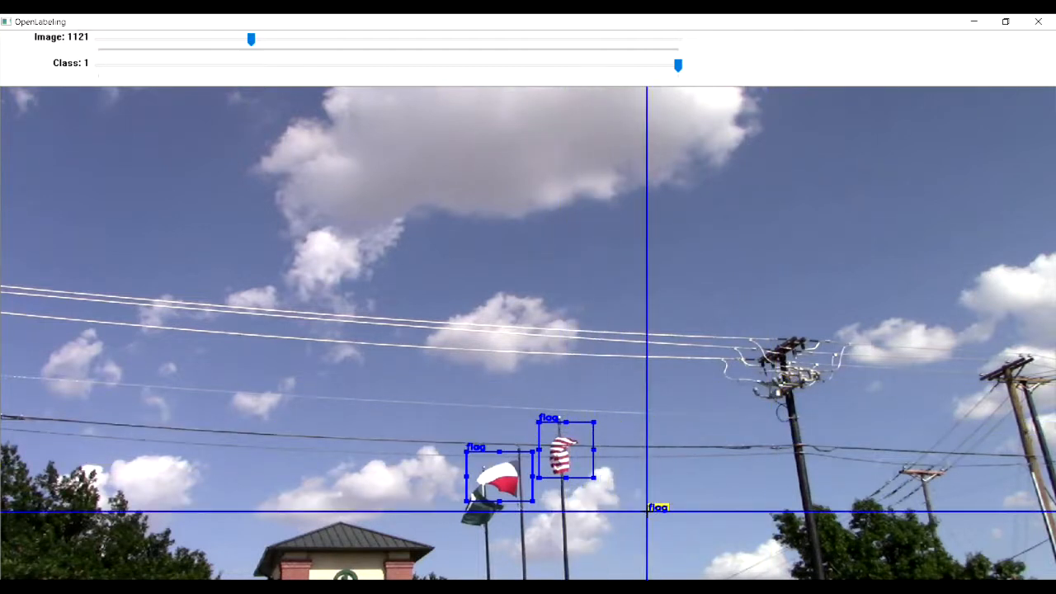
pyautogui.press('d')
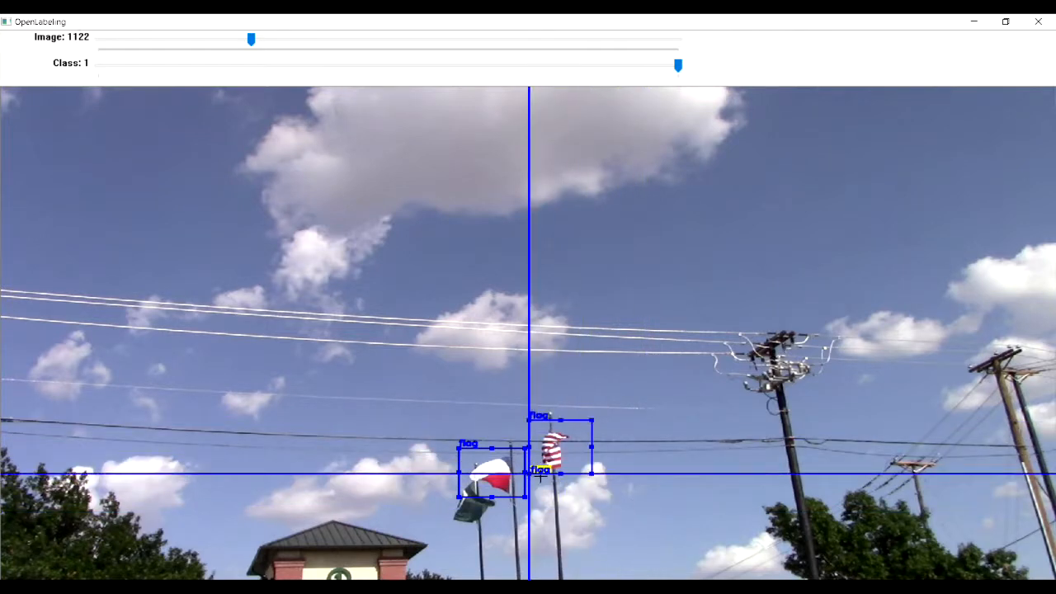
pyautogui.press('p')
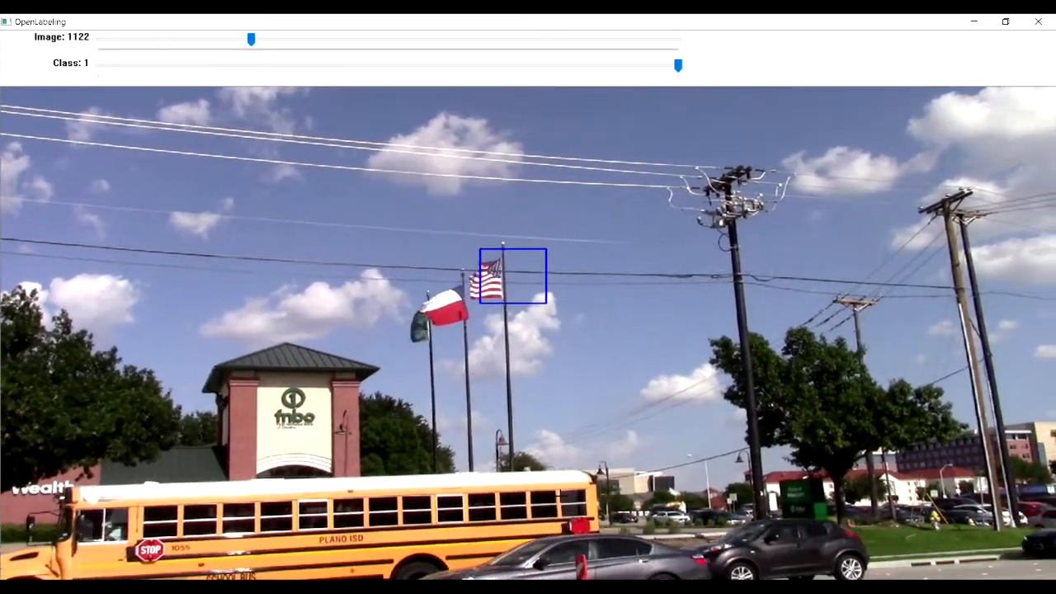
# Review the American and Texas flag boxes frame by frame from image 1122 to image 1135.
pyautogui.press('d')
pyautogui.press('d')
pyautogui.press('d')
pyautogui.press('d')
pyautogui.press('d')
pyautogui.press('d')
pyautogui.press('d')
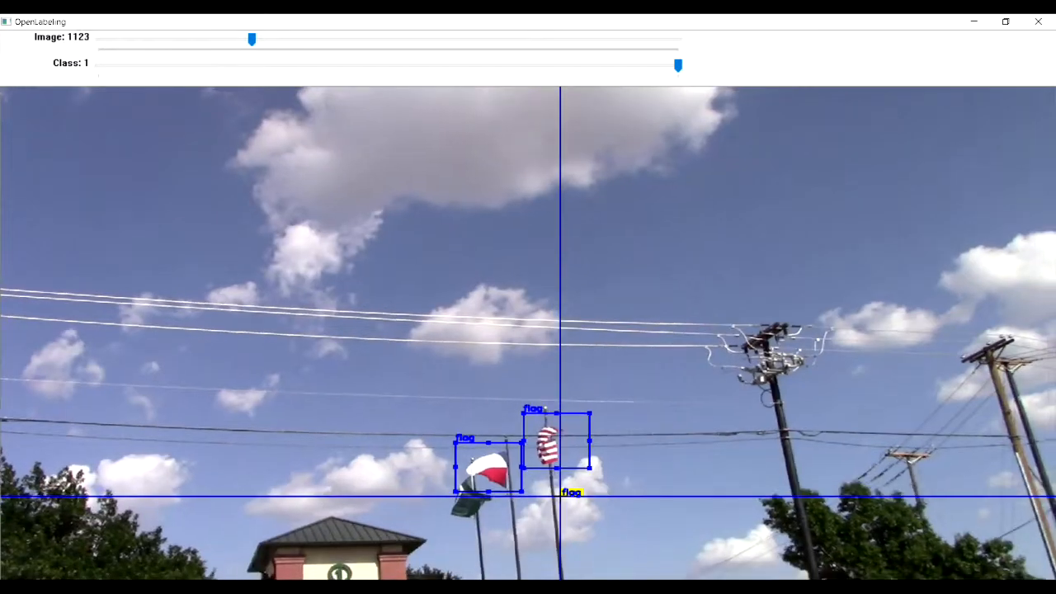
pyautogui.press('d')
pyautogui.press('d')
pyautogui.press('d')
pyautogui.press('d')
pyautogui.press('d')
pyautogui.press('d')
pyautogui.press('d')
pyautogui.press('d')
pyautogui.press('d')
pyautogui.press('d')
pyautogui.press('d')
pyautogui.press('d')
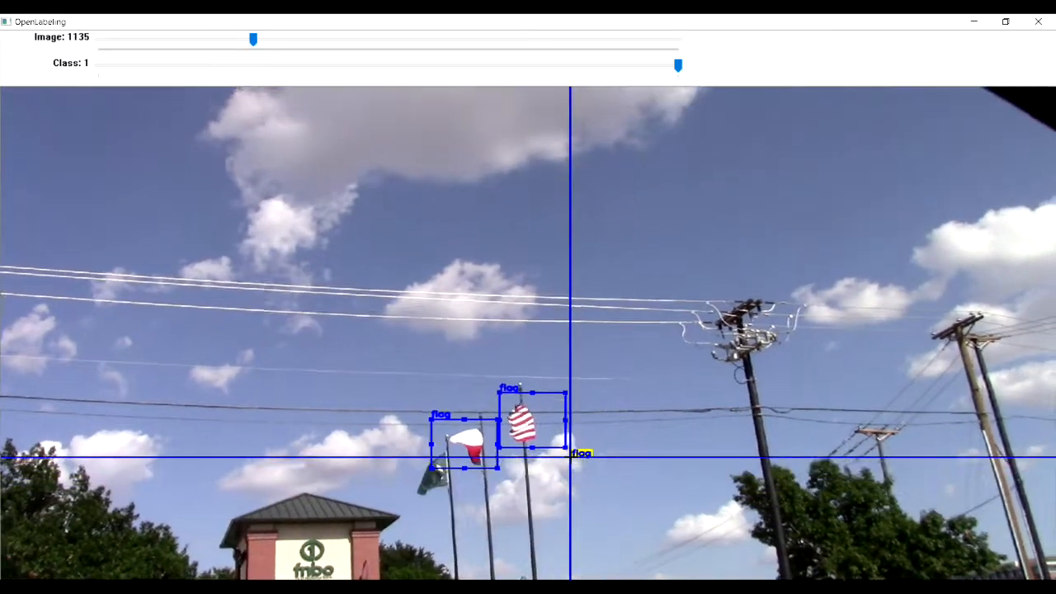
# Check the flag boxes from image 1135 to image 1152 and propagate them from image 1152 to the following frames.
pyautogui.press('d')
pyautogui.press('d')
pyautogui.press('d')
pyautogui.press('d')
pyautogui.press('d')
pyautogui.press('d')
pyautogui.press('d')
pyautogui.press('d')
pyautogui.press('d')
pyautogui.press('d')
pyautogui.press('d')
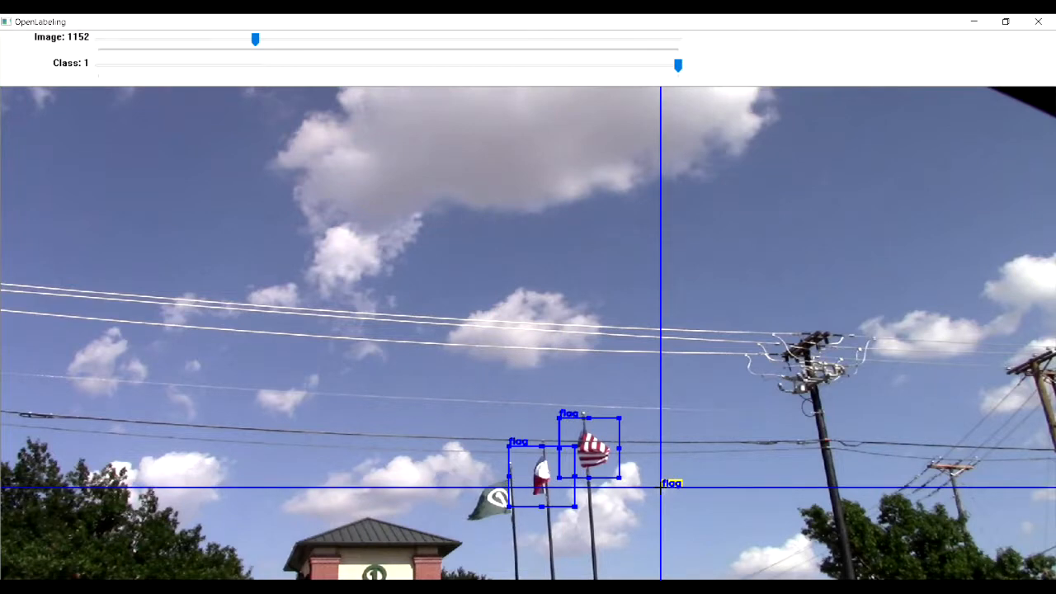
pyautogui.press('p')
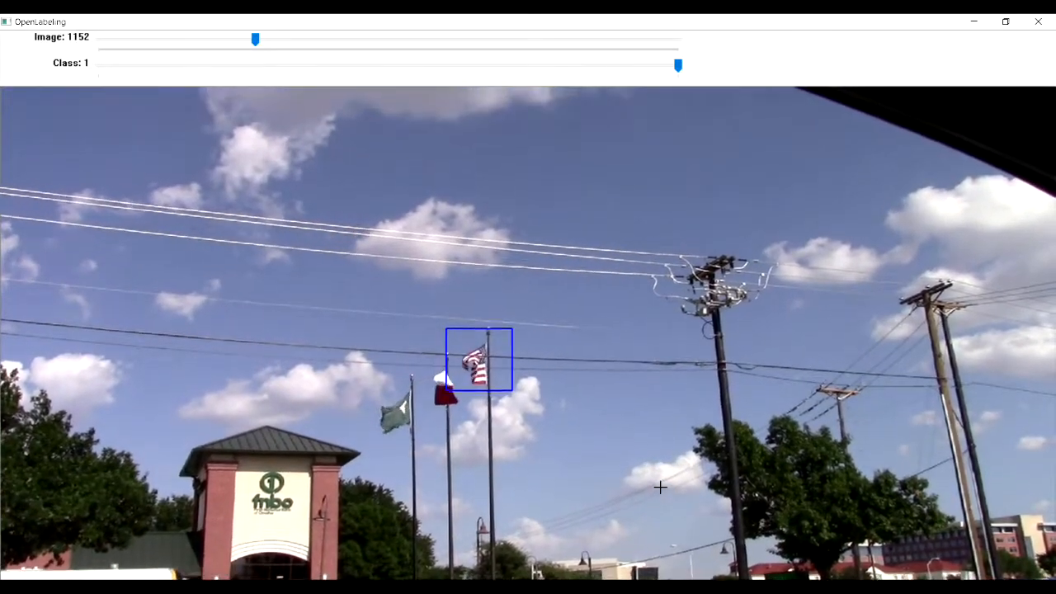
# Review the propagated American and Texas flag boxes from image 1152 to image 1175.
pyautogui.press('d')
pyautogui.press('d')
pyautogui.press('d')
pyautogui.press('d')
pyautogui.press('d')
pyautogui.press('d')
pyautogui.press('d')
pyautogui.press('d')
pyautogui.press('d')
pyautogui.press('d')
pyautogui.press('d')
pyautogui.press('d')
pyautogui.press('d')
pyautogui.press('d')
pyautogui.press('d')
pyautogui.press('d')
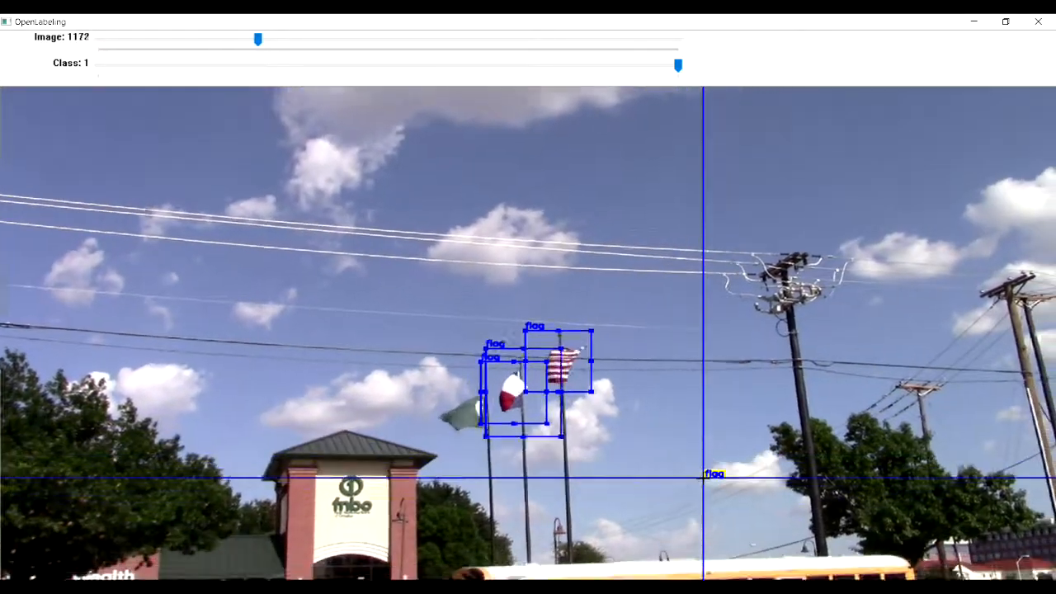
pyautogui.press('d')
pyautogui.press('d')
pyautogui.press('d')
pyautogui.press('d')
pyautogui.press('d')
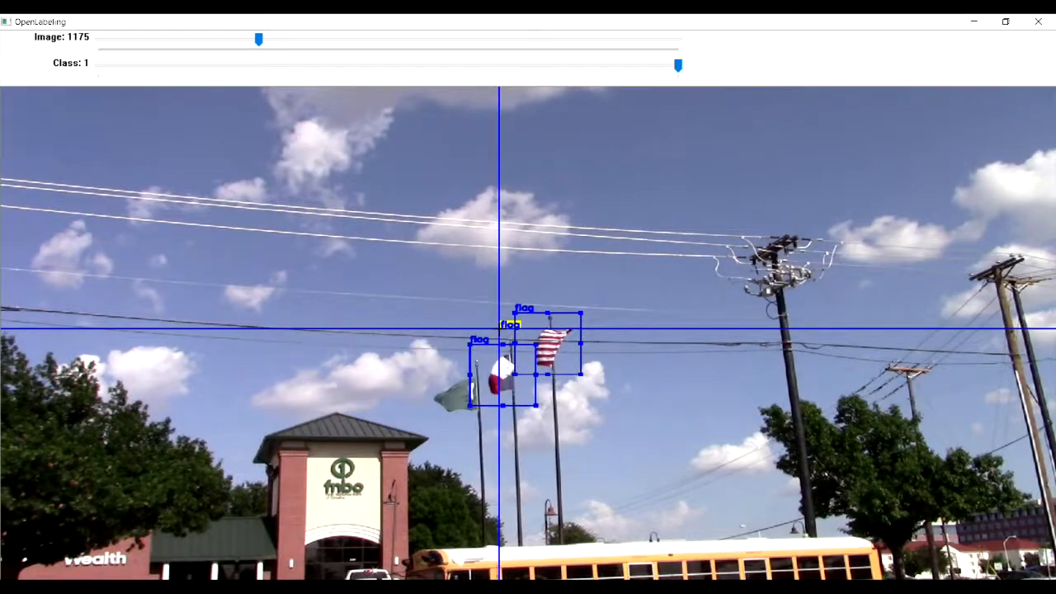
# Check both flag boxes from image 1175 to image 1208 and recheck images 1191 to 1204.
pyautogui.press('d')
pyautogui.press('d')
pyautogui.press('d')
pyautogui.press('d')
pyautogui.press('d')
pyautogui.press('d')
pyautogui.press('d')
pyautogui.press('d')
pyautogui.press('d')
pyautogui.press('d')
pyautogui.press('d')
pyautogui.press('d')
pyautogui.press('d')
pyautogui.press('d')
pyautogui.press('d')
pyautogui.press('d')
pyautogui.press('d')
pyautogui.press('d')
pyautogui.press('d')
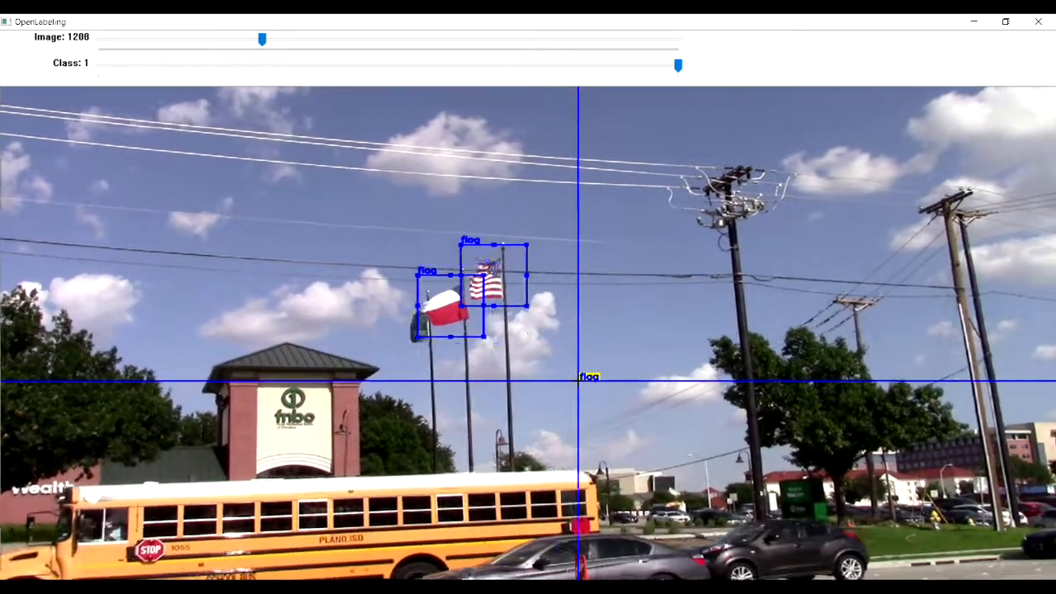
pyautogui.press('d')
pyautogui.press('d')
pyautogui.press('d')
pyautogui.press('d')
pyautogui.press('d')
pyautogui.press('d')
pyautogui.press('d')
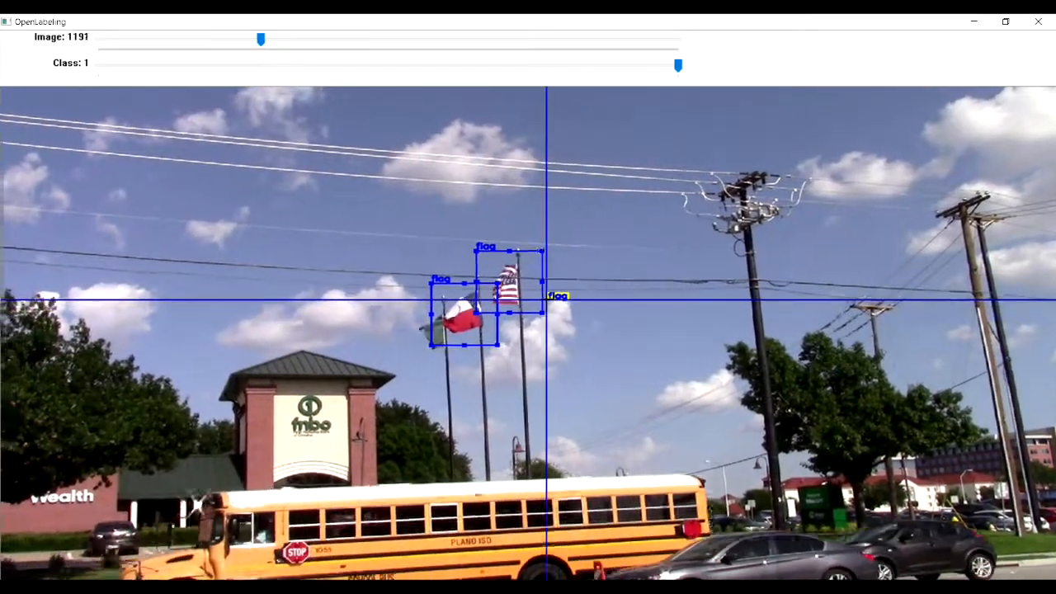
pyautogui.press('d')
pyautogui.press('d')
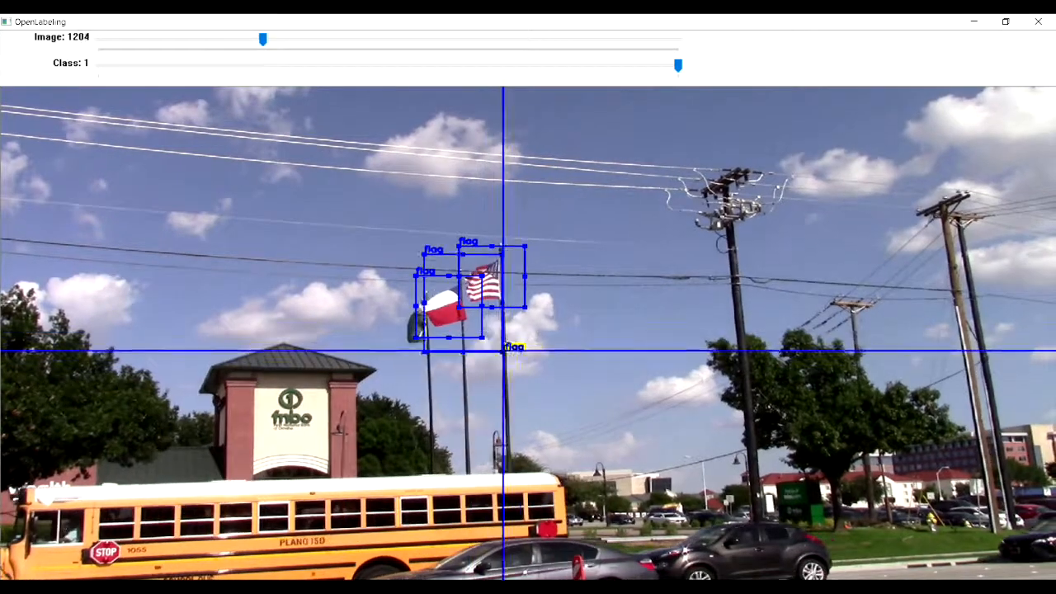
# Examine how the boxes follow the American and Texas flags from image 1204 to image 1230.
pyautogui.press('d')
pyautogui.press('d')
pyautogui.press('d')
pyautogui.press('d')
pyautogui.press('d')
pyautogui.press('d')
pyautogui.press('d')
pyautogui.press('d')
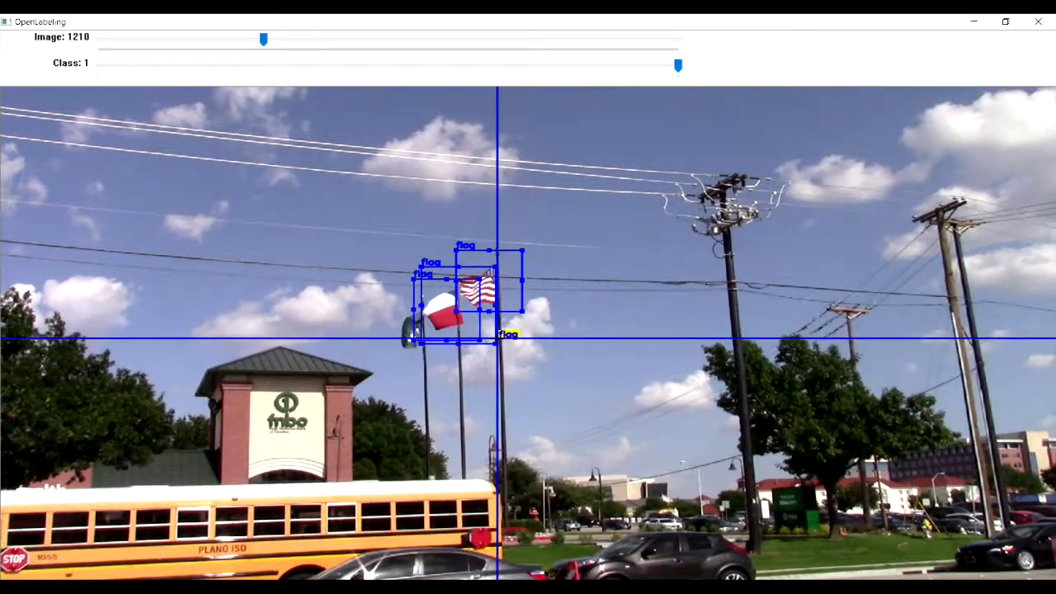
pyautogui.press('d')
pyautogui.press('d')
pyautogui.press('d')
pyautogui.press('d')
pyautogui.press('d')
pyautogui.press('d')
pyautogui.press('d')
pyautogui.press('d')
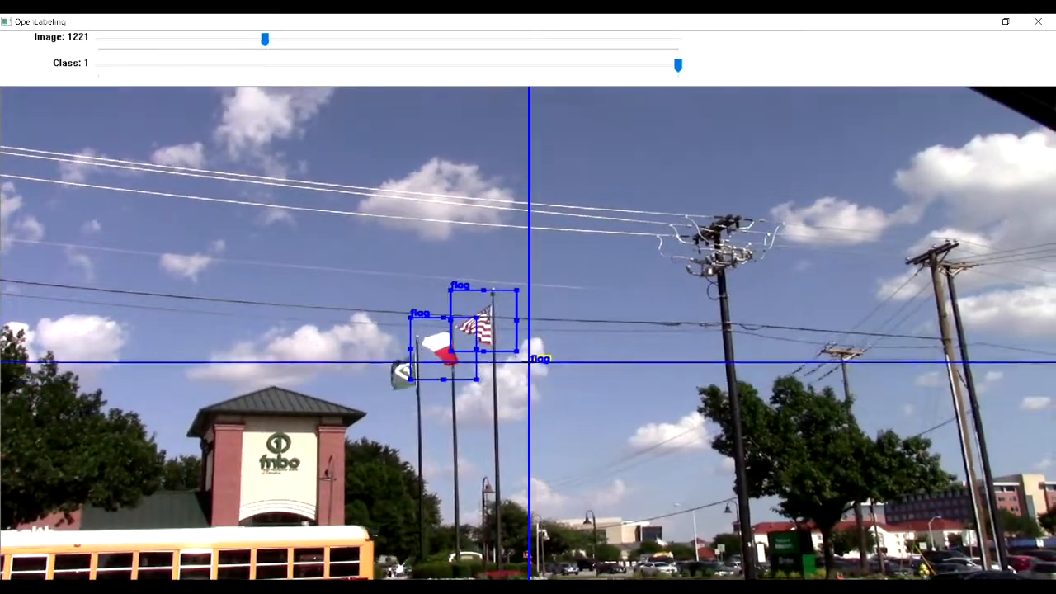
pyautogui.press('d')
pyautogui.press('d')
pyautogui.press('d')
pyautogui.press('d')
pyautogui.press('d')
pyautogui.press('d')
pyautogui.press('d')
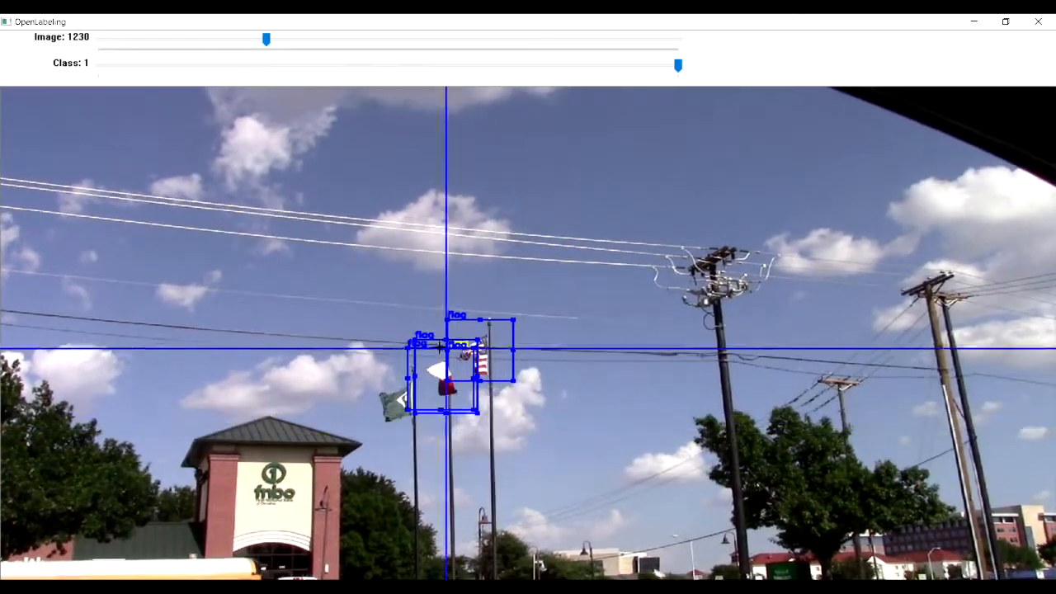
# Advance to image 1243 and propagate the flags' bounding boxes from there to the following frames.
pyautogui.press('d')
pyautogui.press('d')
pyautogui.press('d')
pyautogui.press('d')
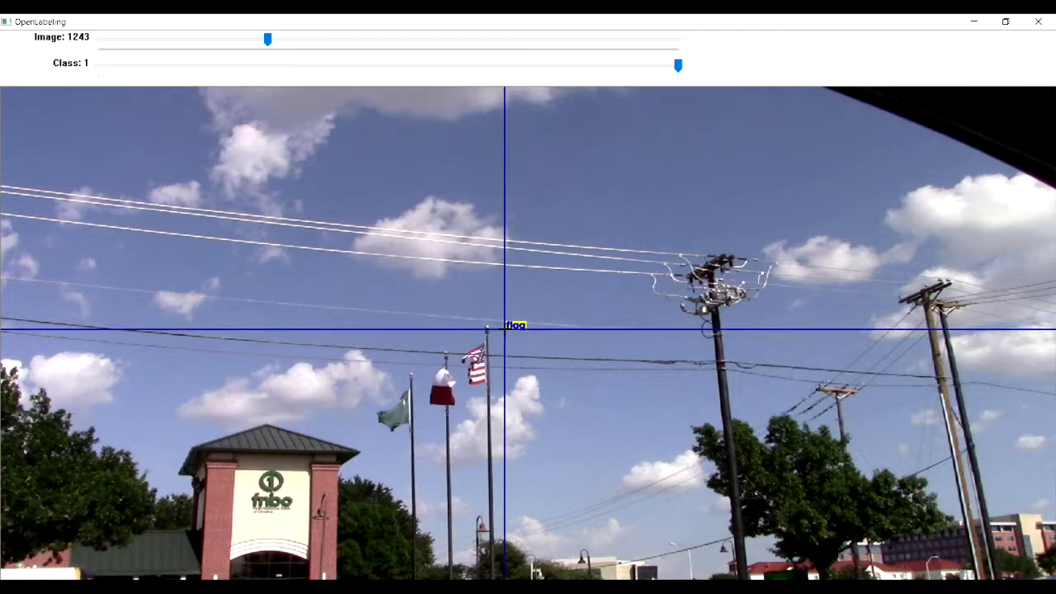
pyautogui.press('p')
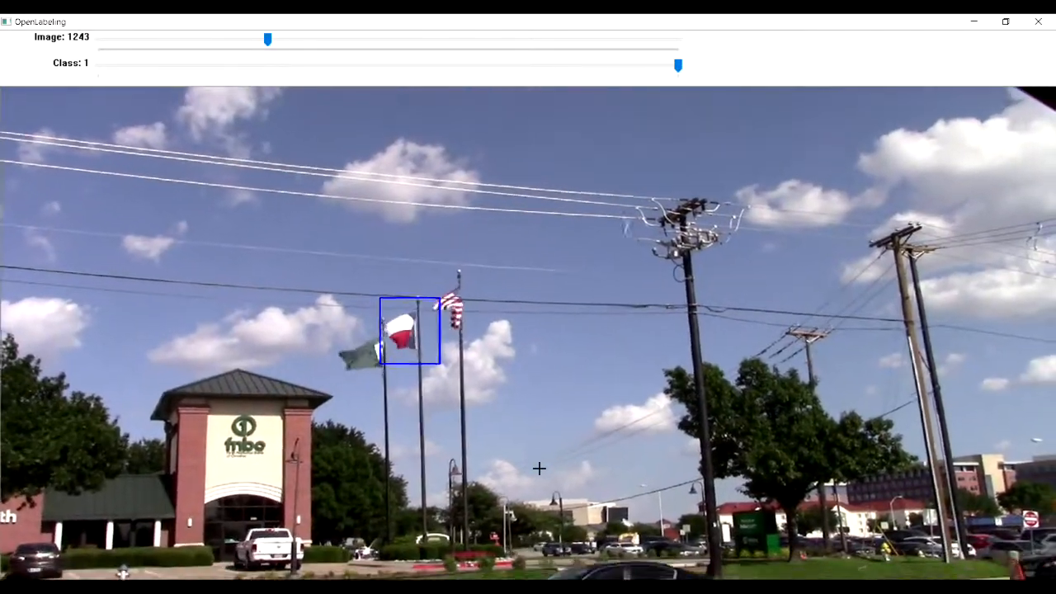
# Review the propagated flag boxes on the frames after image 1243.
pyautogui.press('d')
pyautogui.press('d')
pyautogui.press('d')
pyautogui.press('d')
pyautogui.press('d')
pyautogui.press('d')
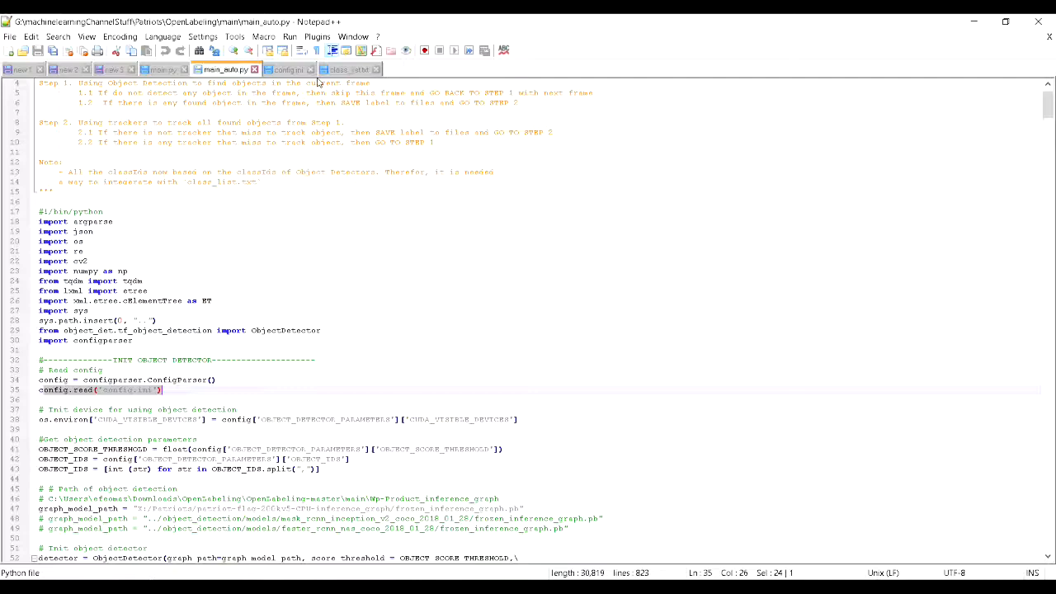
# Look through the main_auto.py script in Notepad++ and return to OpenLabeling.
pyautogui.scroll(-15, 185, 397)
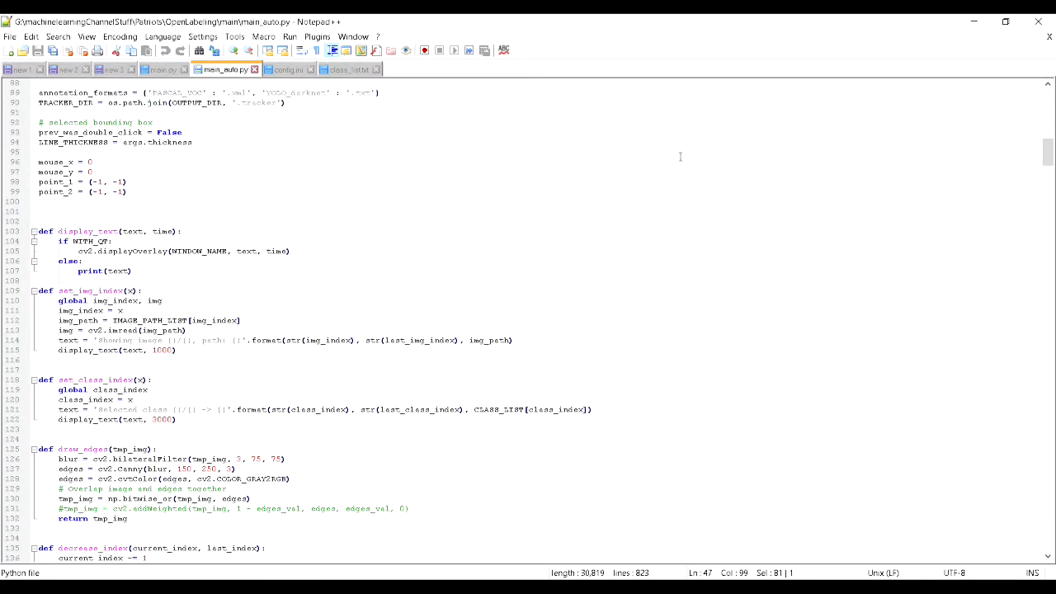
pyautogui.click(973, 22)
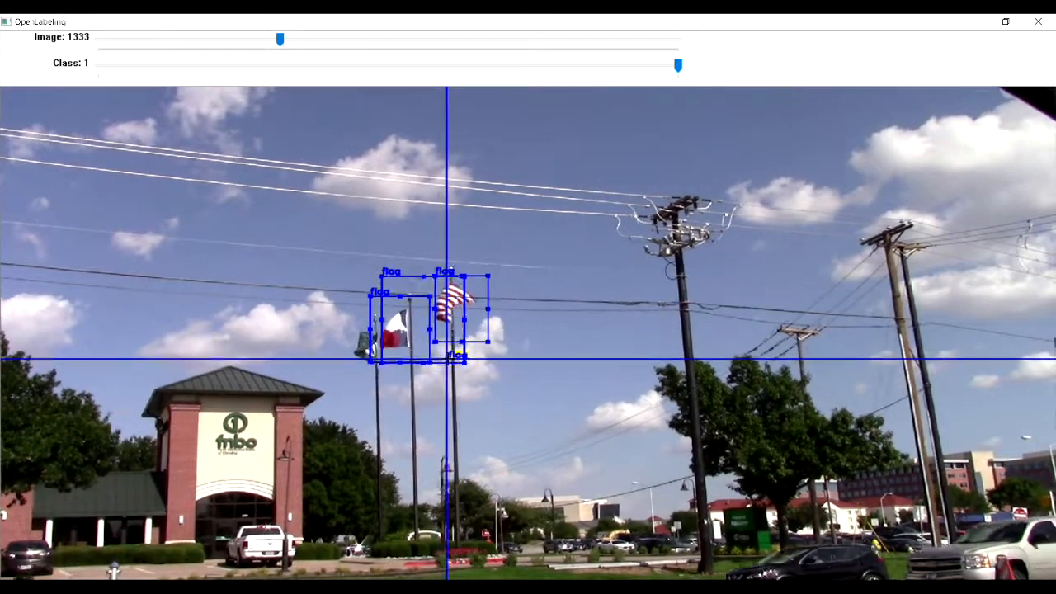
# Redraw the American and Texas flags' bounding boxes on image 1334 and propagate them to the following frames.
pyautogui.rightClick(470, 334)
pyautogui.click(424, 274)
pyautogui.click(484, 337)
pyautogui.click(367, 294)
pyautogui.click(424, 361)
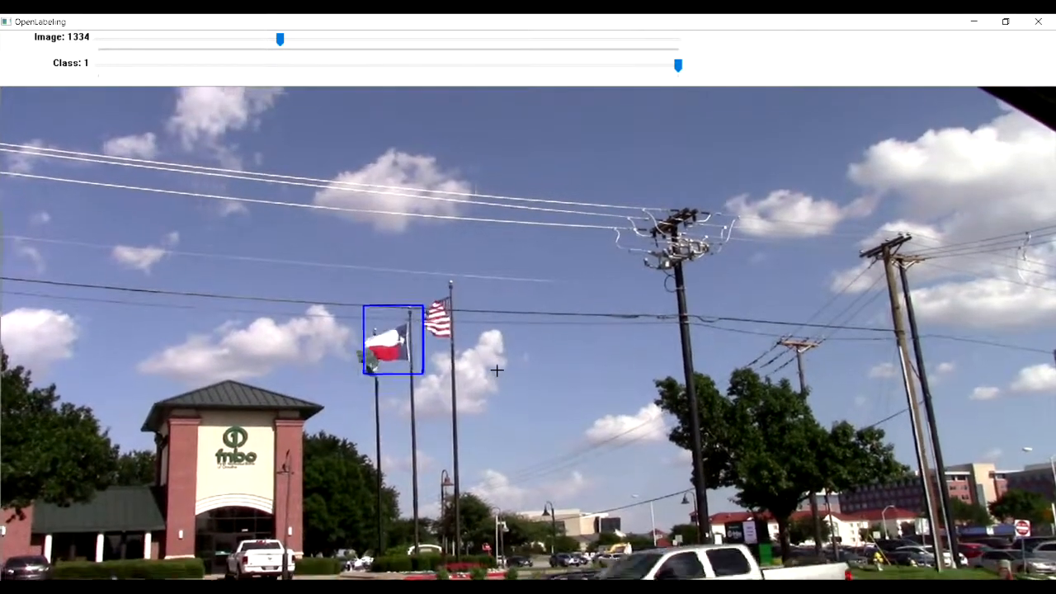
# Review the redrawn flag boxes frame by frame from image 1334 to image 1363.
pyautogui.press('d')
pyautogui.press('d')
pyautogui.press('d')
pyautogui.press('d')
pyautogui.press('d')
pyautogui.press('d')
pyautogui.press('d')
pyautogui.press('d')
pyautogui.press('d')
pyautogui.press('d')
pyautogui.press('d')
pyautogui.press('d')
pyautogui.press('d')
pyautogui.press('d')
pyautogui.press('d')
pyautogui.press('d')
pyautogui.press('d')
pyautogui.press('d')
pyautogui.press('d')
pyautogui.press('d')
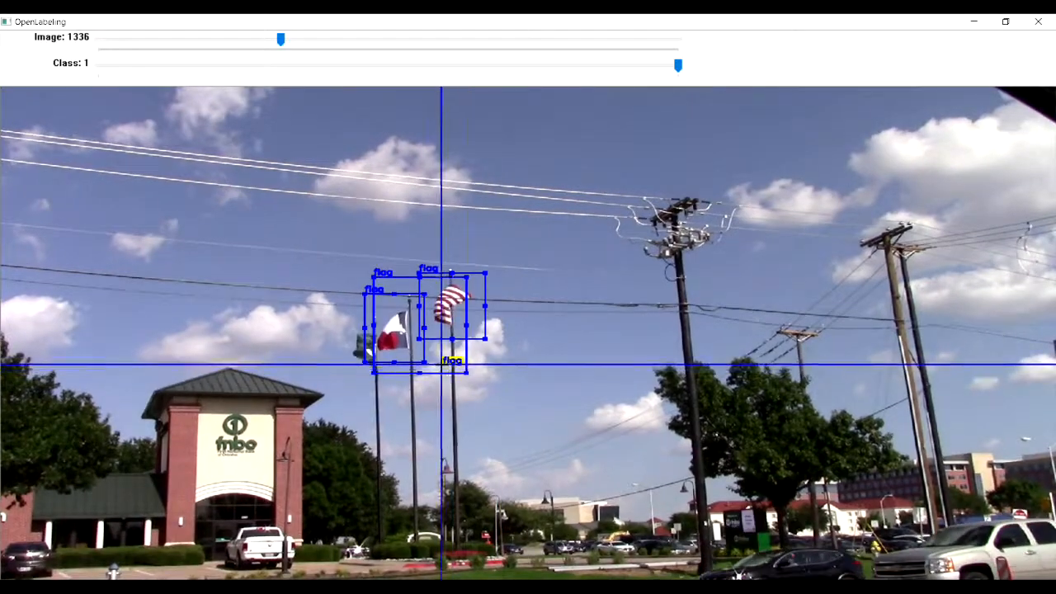
pyautogui.press('d')
pyautogui.press('d')
pyautogui.press('d')
pyautogui.press('d')
pyautogui.press('d')
pyautogui.press('d')
pyautogui.press('d')
pyautogui.press('d')
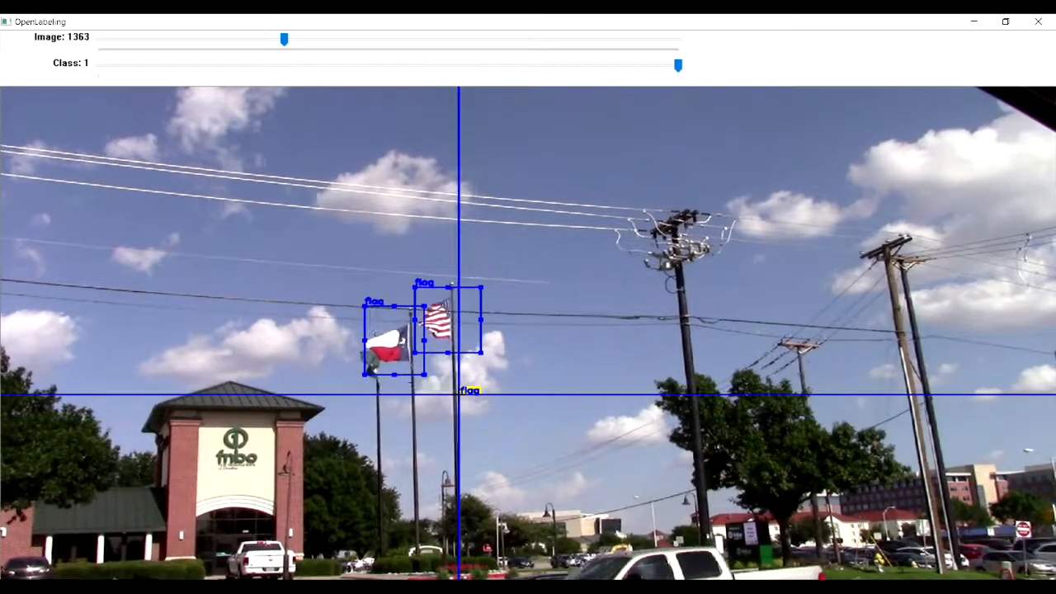
# Check that both boxes stay on the American and Texas flags from image 1363 to image 1400.
pyautogui.press('d')
pyautogui.press('d')
pyautogui.press('d')
pyautogui.press('d')
pyautogui.press('d')
pyautogui.press('d')
pyautogui.press('d')
pyautogui.press('d')
pyautogui.press('d')
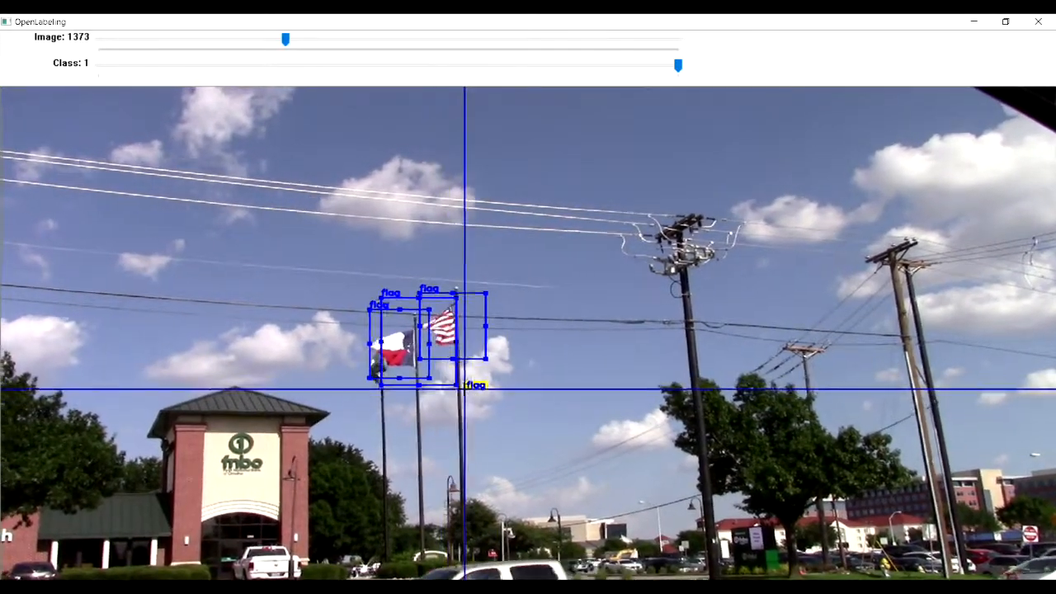
pyautogui.press('d')
pyautogui.press('d')
pyautogui.press('d')
pyautogui.press('d')
pyautogui.press('d')
pyautogui.press('d')
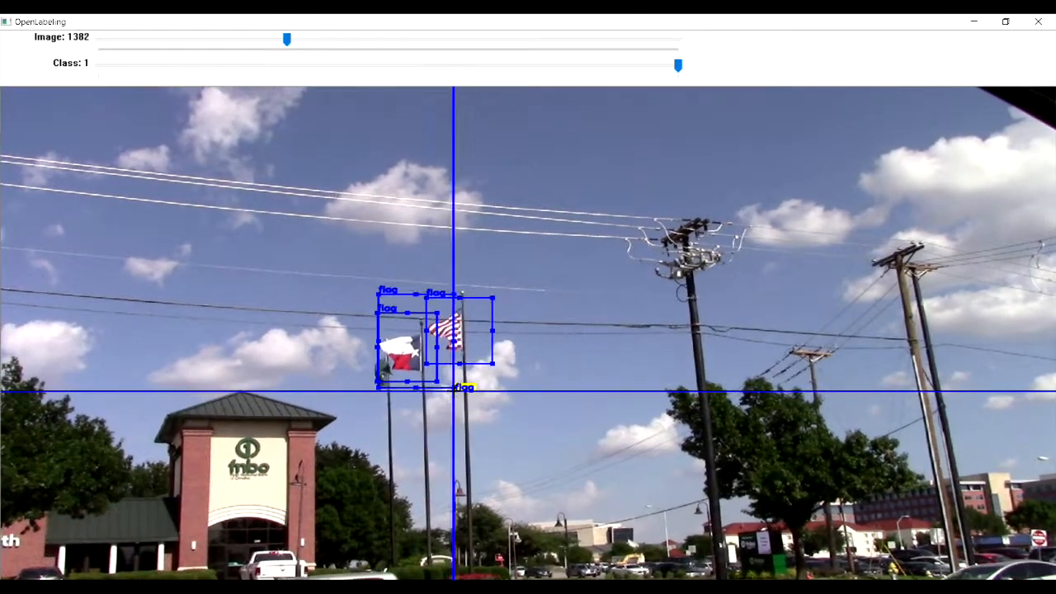
pyautogui.press('d')
pyautogui.press('d')
pyautogui.press('d')
pyautogui.press('d')
pyautogui.press('d')
pyautogui.press('d')
pyautogui.press('d')
pyautogui.press('d')
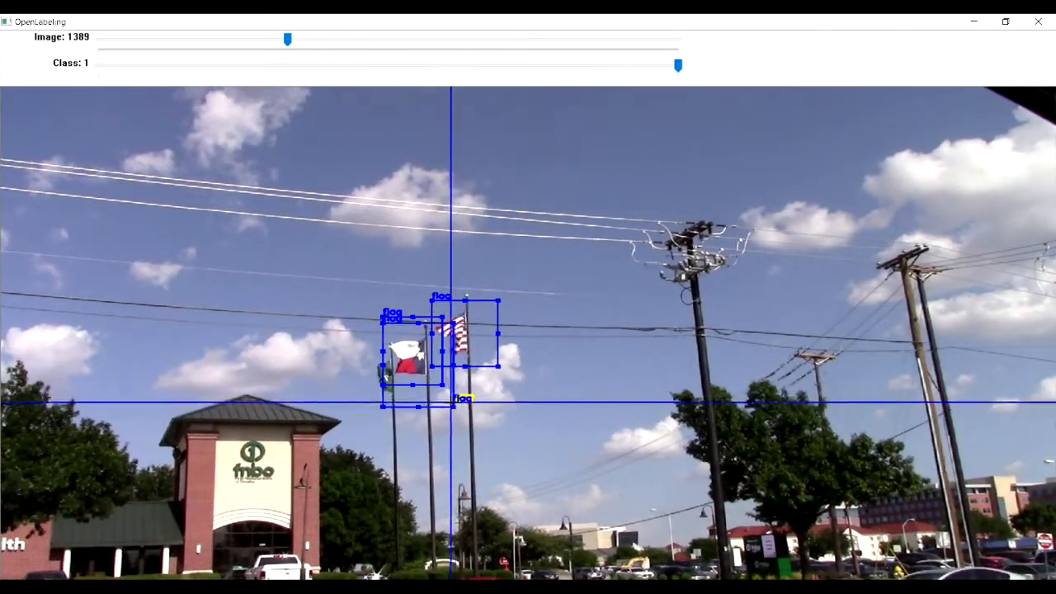
pyautogui.press('d')
pyautogui.press('d')
pyautogui.press('d')
pyautogui.press('d')
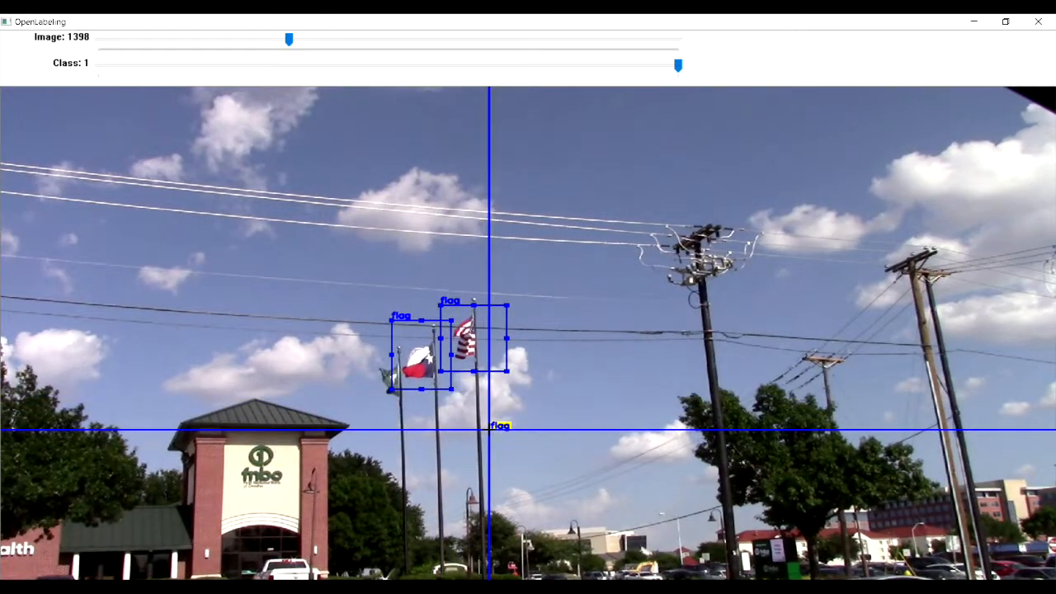
pyautogui.press('d')
pyautogui.press('d')
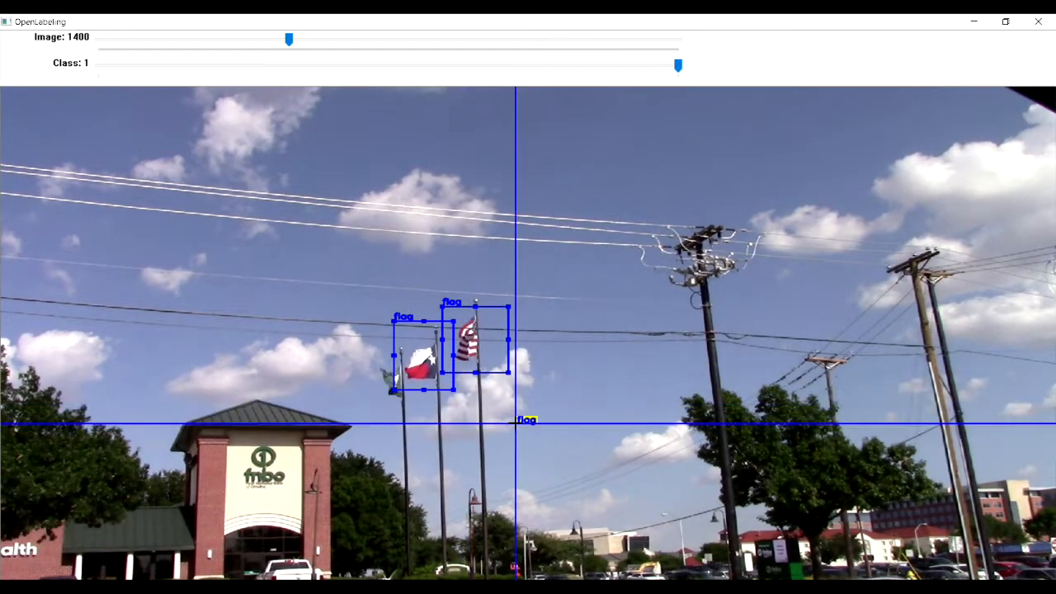
# Check the American and Texas flags' bounding boxes frame by frame from image 1400 to image 1416.
pyautogui.press('d')
pyautogui.press('d')
pyautogui.press('d')
pyautogui.press('d')
pyautogui.press('d')
pyautogui.press('d')
pyautogui.press('d')
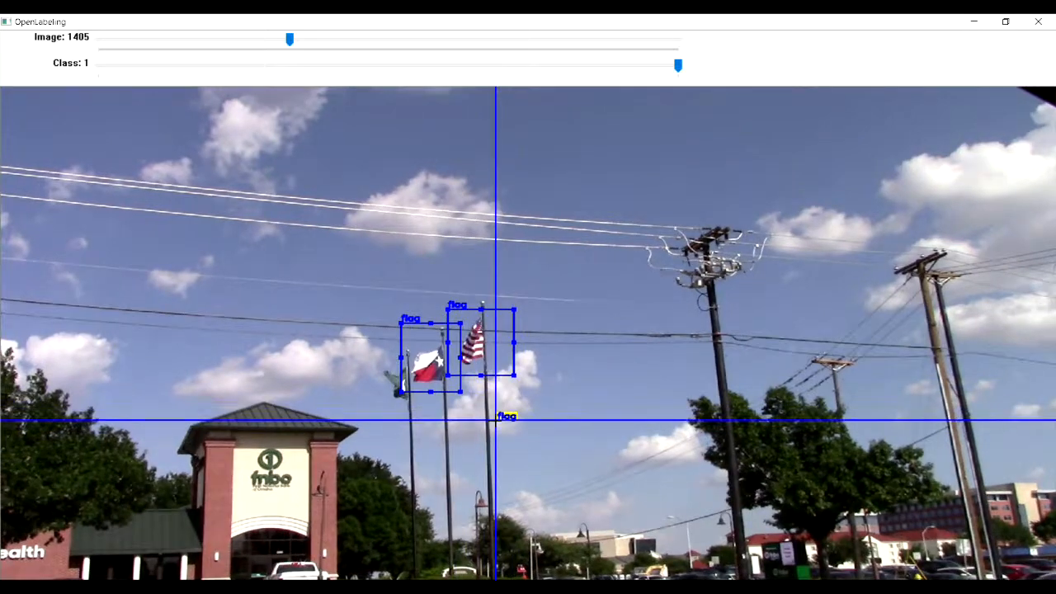
pyautogui.press('d')
pyautogui.press('d')
pyautogui.press('d')
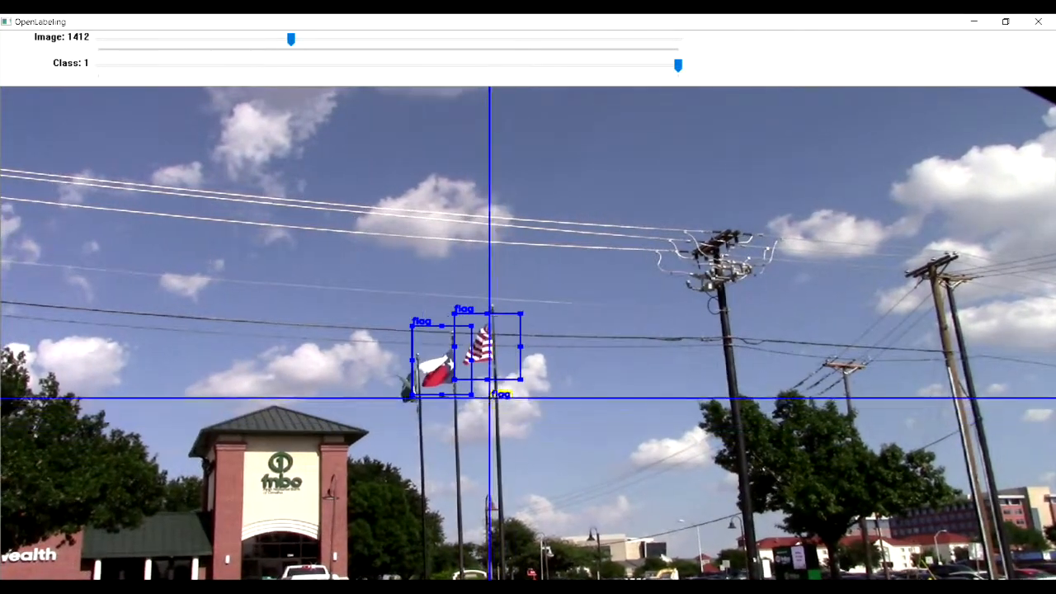
pyautogui.press('d')
pyautogui.press('d')
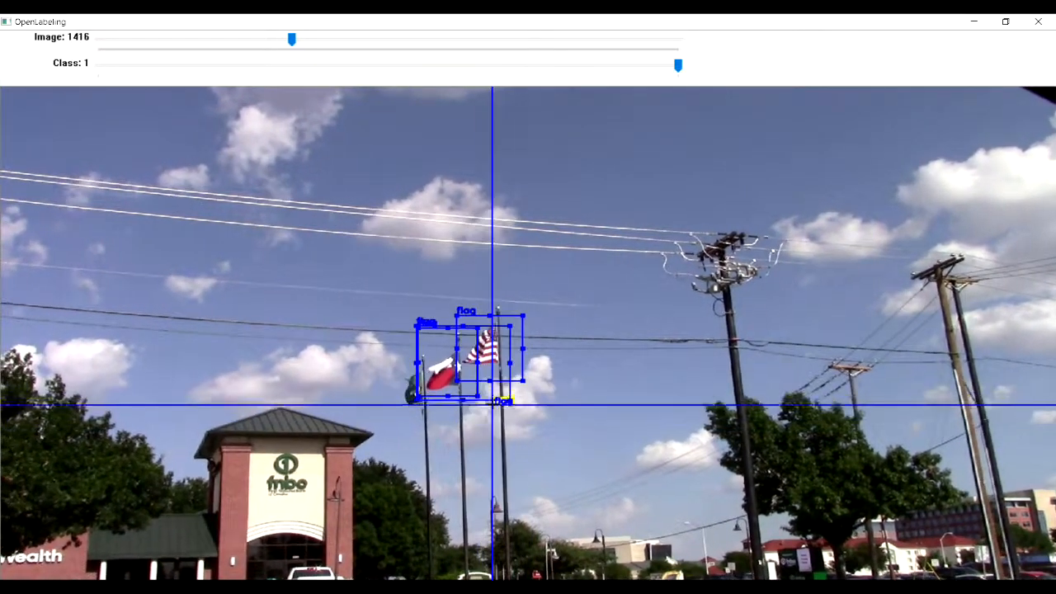
# Redraw the American and Texas flags' bounding boxes on image 1425 and propagate them to the following frames.
pyautogui.press('d')
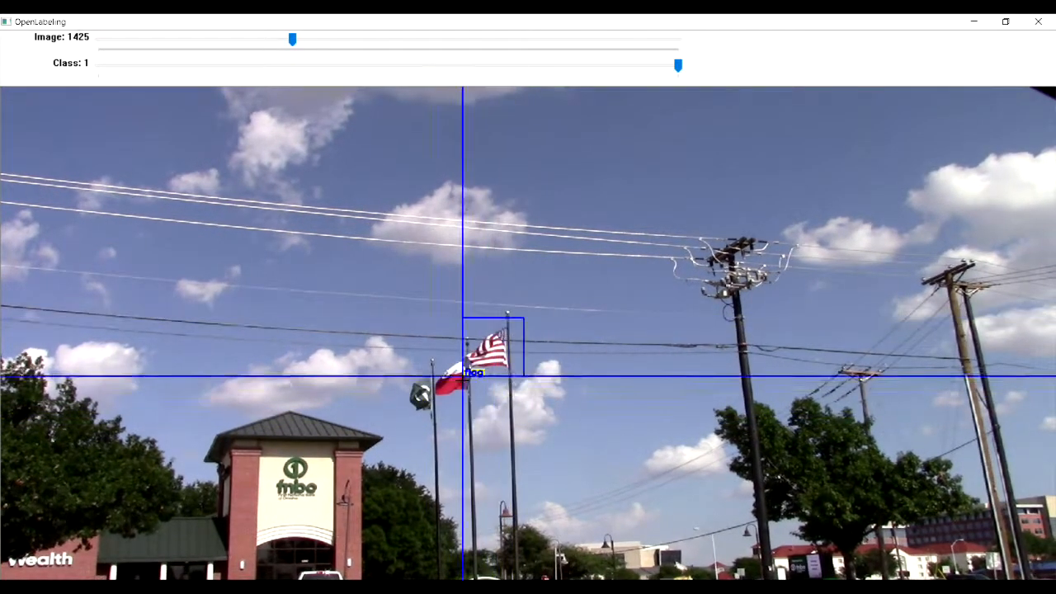
pyautogui.press('p')
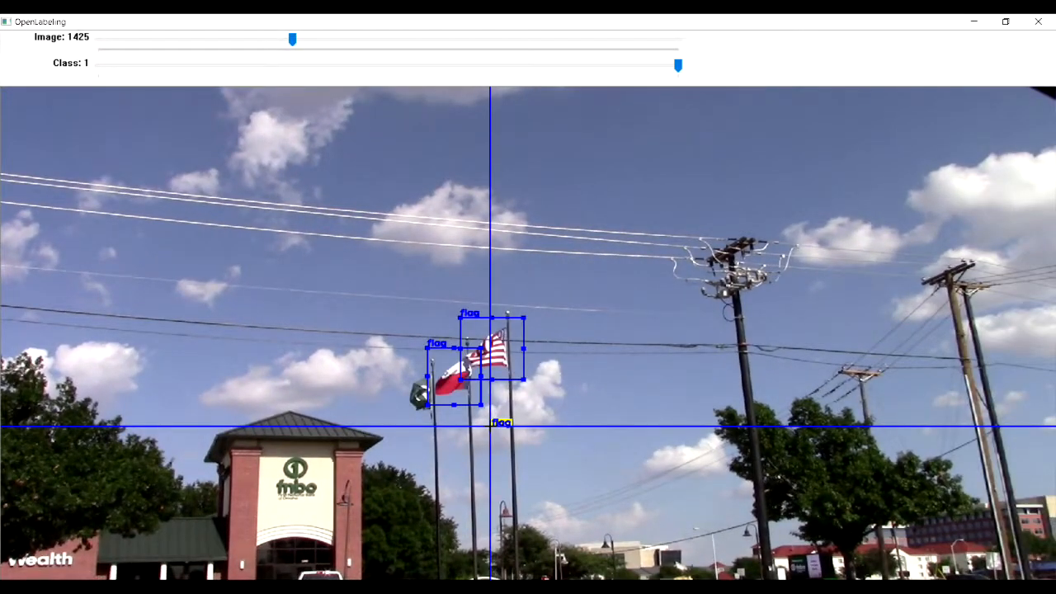
# Review the redrawn flag boxes frame by frame from image 1425 to image 1466.
pyautogui.press('d')
pyautogui.press('d')
pyautogui.press('d')
pyautogui.press('d')
pyautogui.press('d')
pyautogui.press('d')
pyautogui.press('d')
pyautogui.press('d')
pyautogui.press('d')
pyautogui.press('d')
pyautogui.press('d')
pyautogui.press('d')
pyautogui.press('d')
pyautogui.press('d')
pyautogui.press('d')
pyautogui.press('d')
pyautogui.press('d')
pyautogui.press('d')
pyautogui.press('d')
pyautogui.press('d')
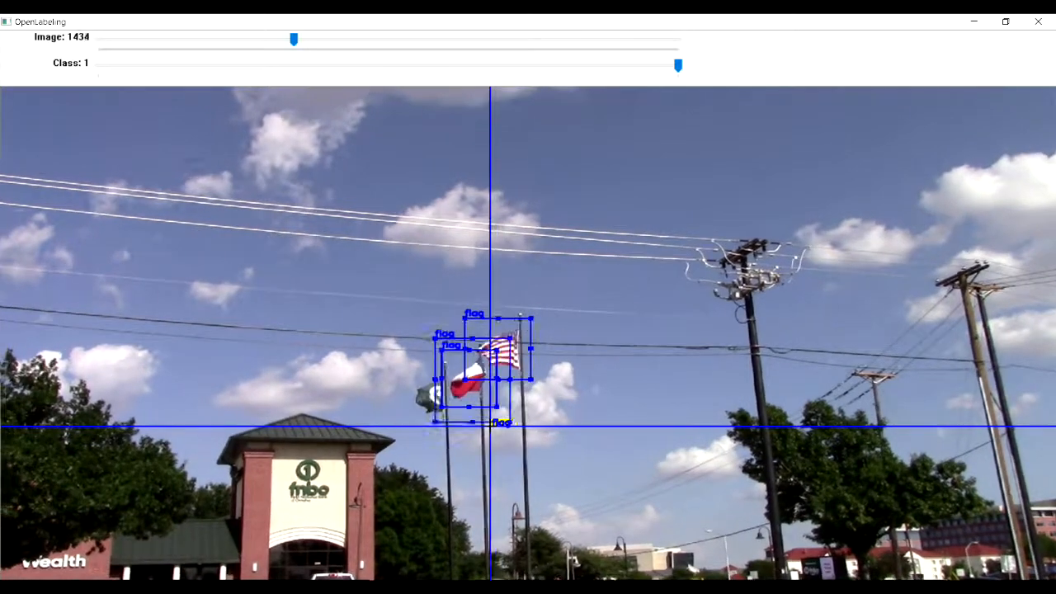
pyautogui.press('d')
pyautogui.press('d')
pyautogui.press('d')
pyautogui.press('d')
pyautogui.press('d')
pyautogui.press('d')
pyautogui.press('d')
pyautogui.press('d')
pyautogui.press('d')
pyautogui.press('d')
pyautogui.press('d')
pyautogui.press('d')
pyautogui.press('d')
pyautogui.press('d')
pyautogui.press('d')
pyautogui.press('d')
pyautogui.press('d')
pyautogui.press('d')
pyautogui.press('d')
pyautogui.press('d')
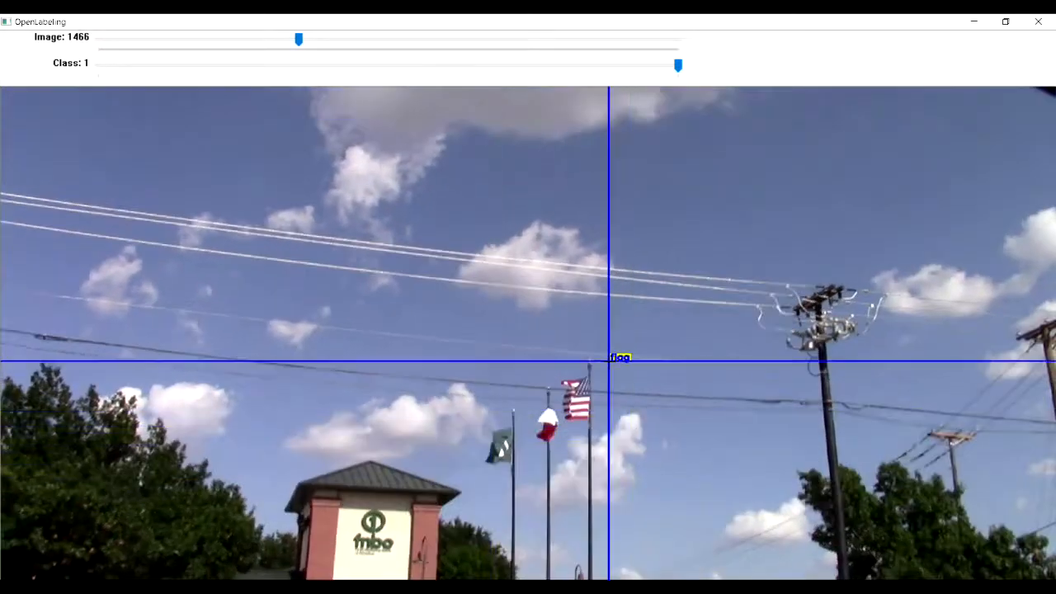
# Draw the American flag's bounding box individually on the frames from image 1467 to image 1470.
pyautogui.press('d')
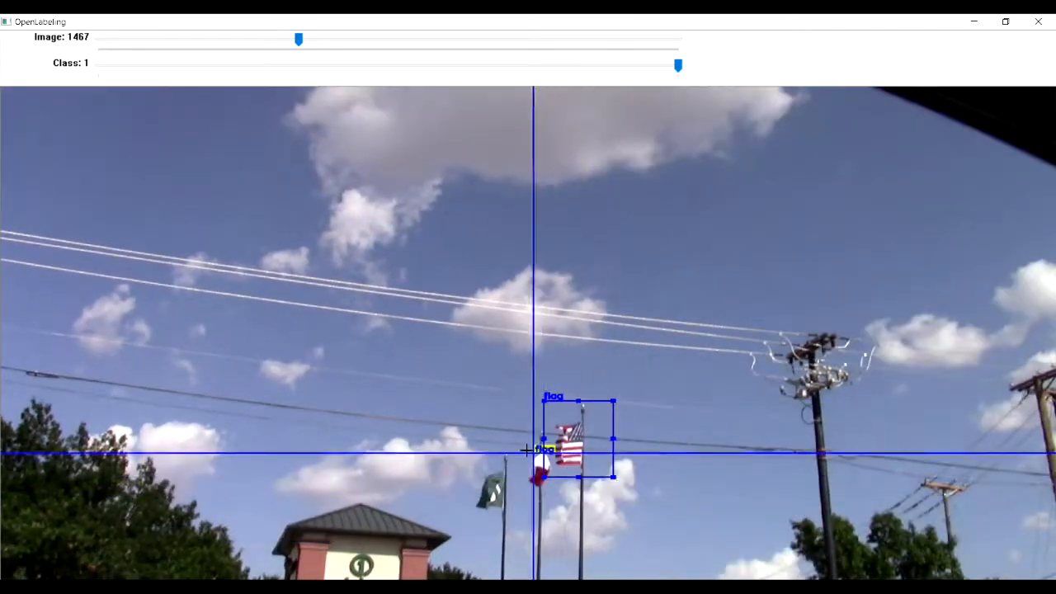
pyautogui.press('d')
pyautogui.press('d')
pyautogui.click(602, 469)
pyautogui.click(535, 535)
pyautogui.press('d')
pyautogui.click(586, 494)
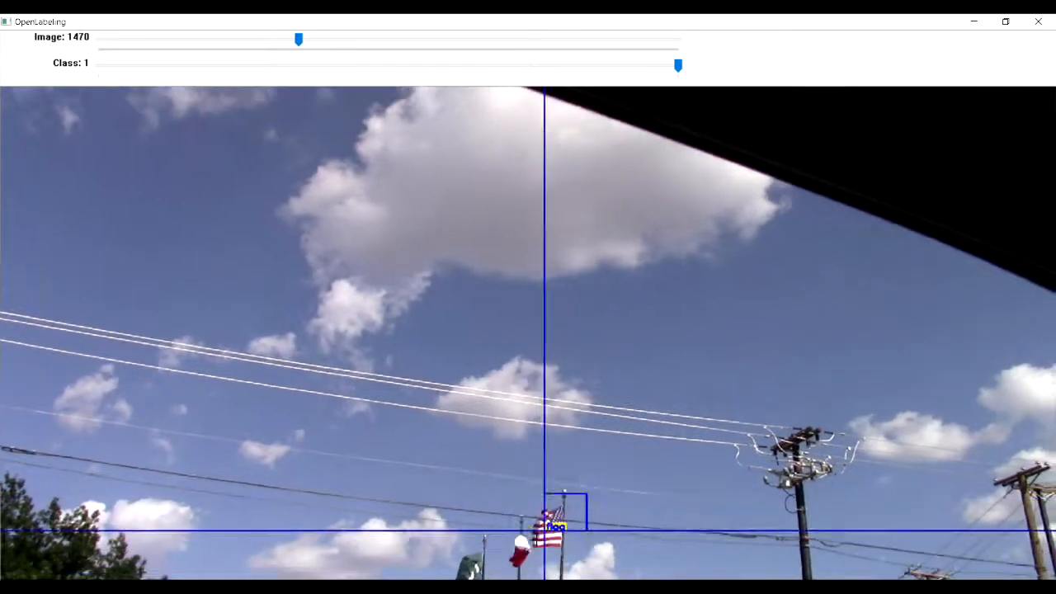
# Review how the boxes follow the flags between image 1538 and image 1561.
pyautogui.press('d')
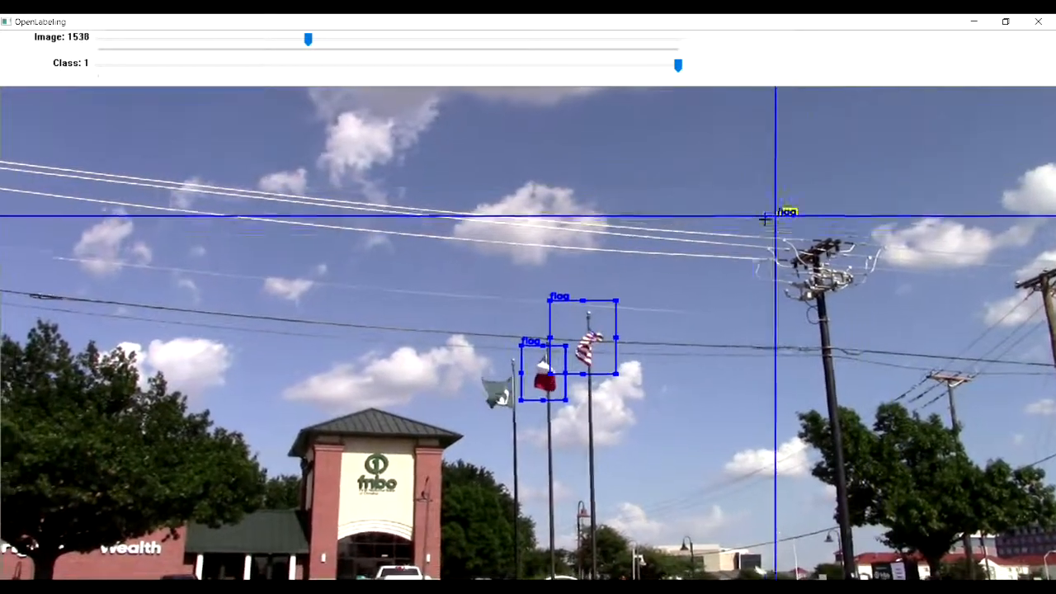
pyautogui.press('a')
pyautogui.press('a')
pyautogui.press('a')
pyautogui.press('a')
pyautogui.press('a')
pyautogui.press('a')
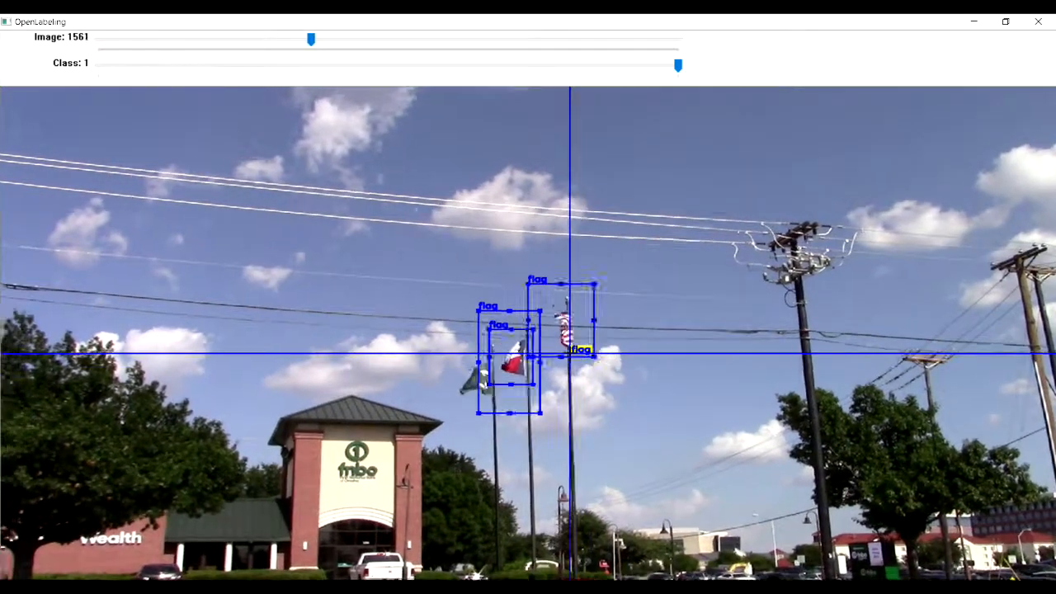